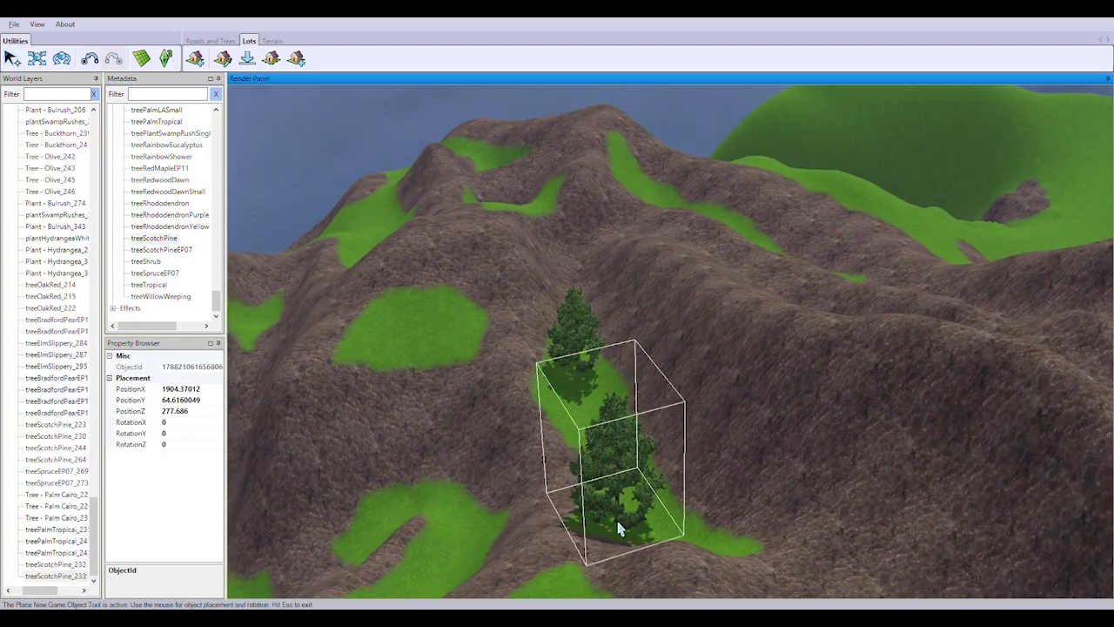
Plant Scotch pines across the hillsides, ridge top, grassy patches and water's edge
{"action": "left_click", "coordinate": [609, 522]}
{"action": "left_click", "coordinate": [735, 553]}
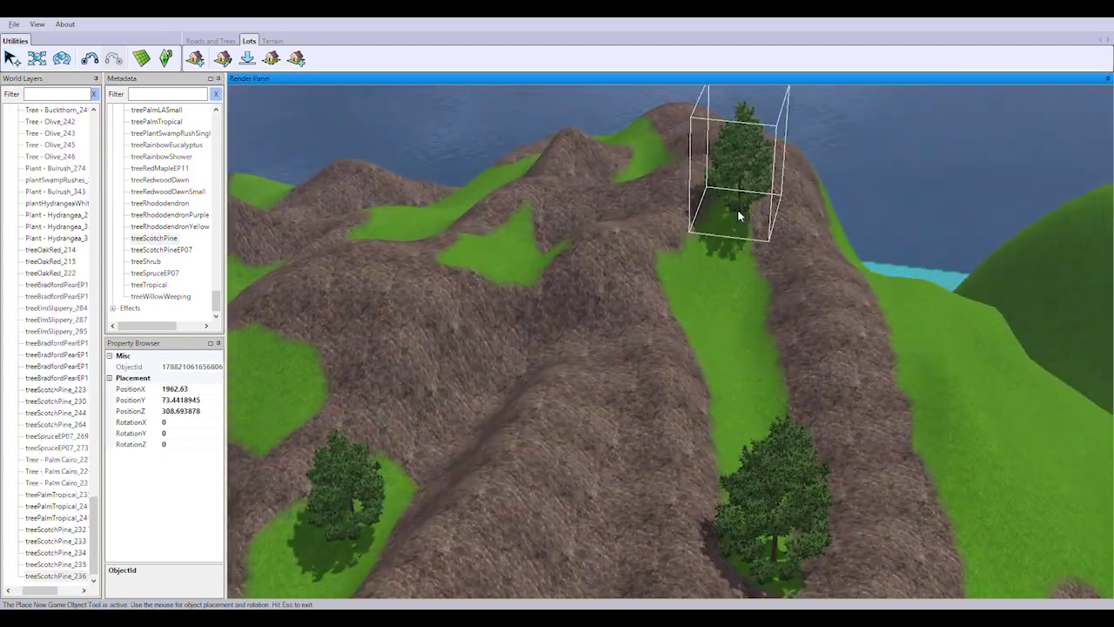
{"action": "left_click", "coordinate": [511, 270]}
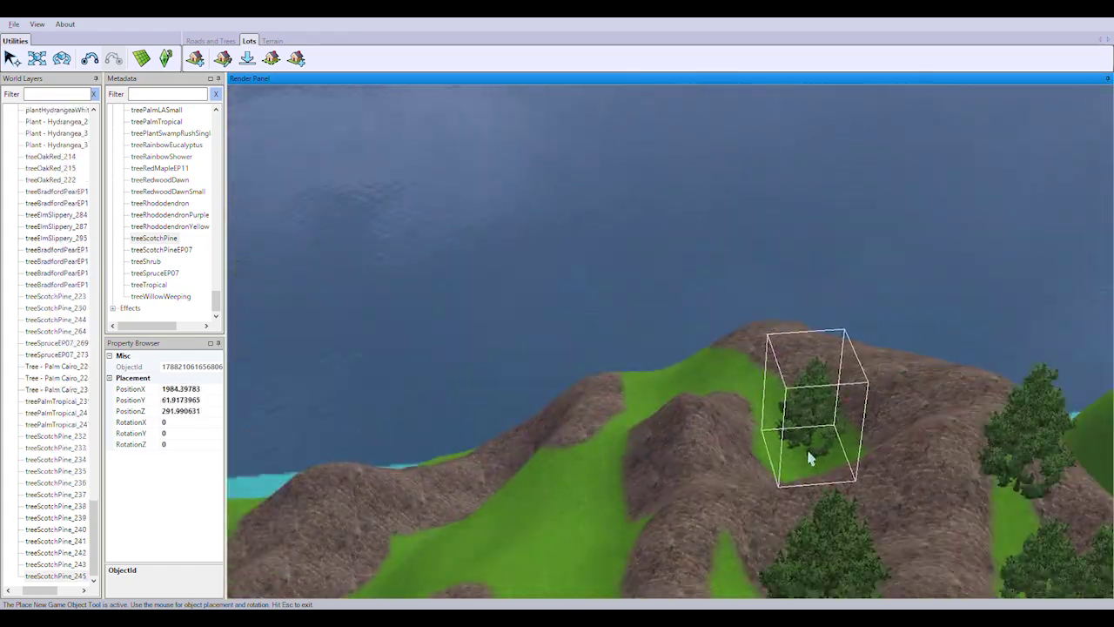
{"action": "left_click", "coordinate": [535, 512]}
{"action": "left_click", "coordinate": [496, 424]}
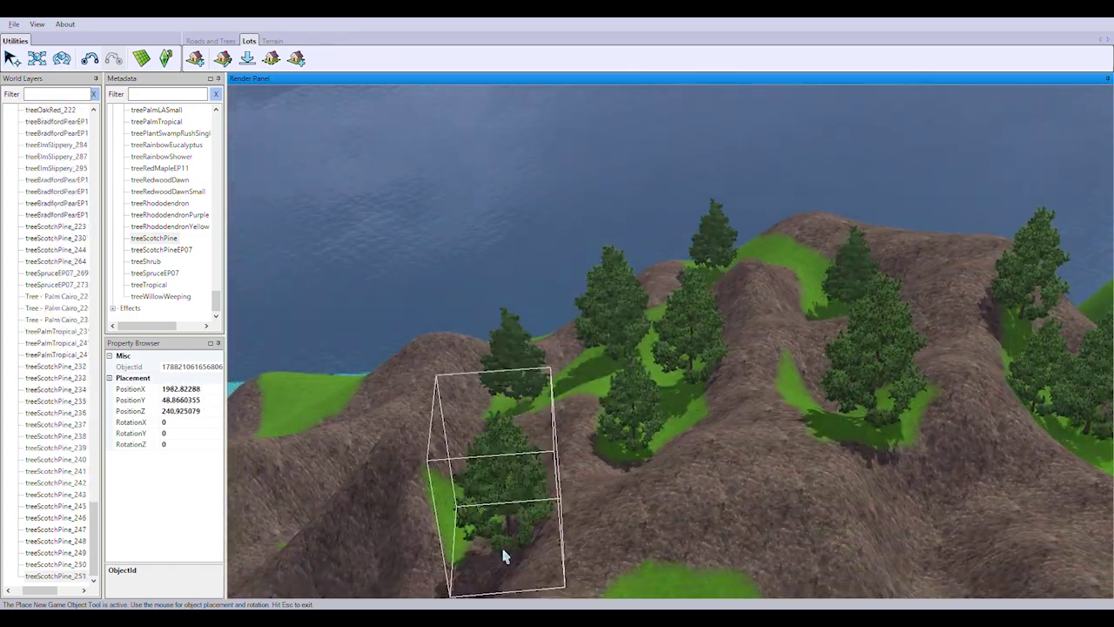
{"action": "left_click", "coordinate": [751, 462]}
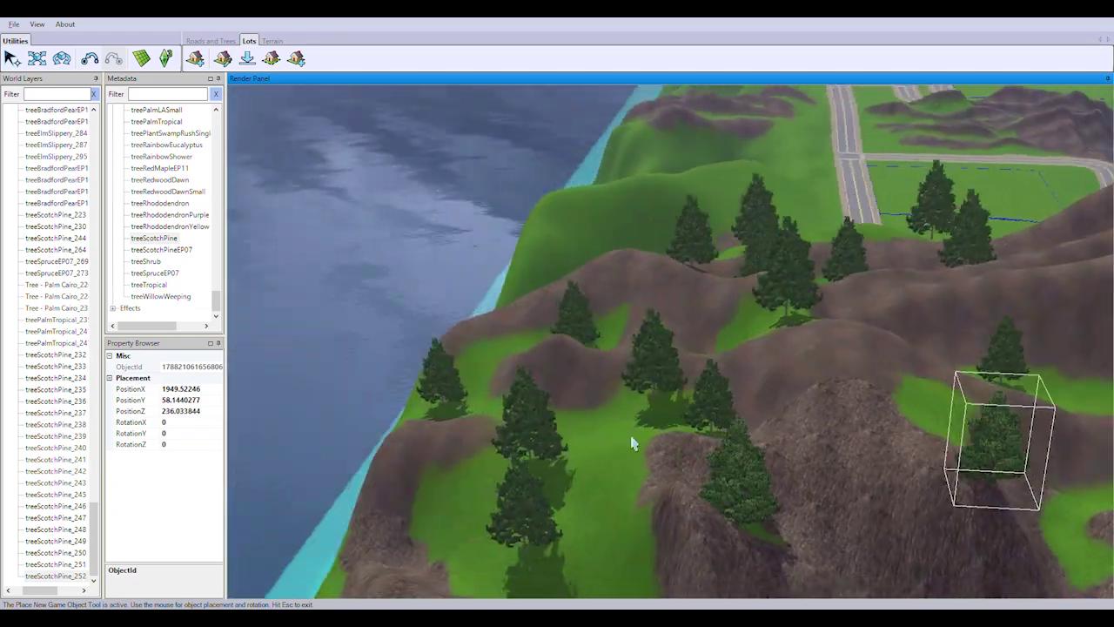
{"action": "left_click", "coordinate": [608, 374]}
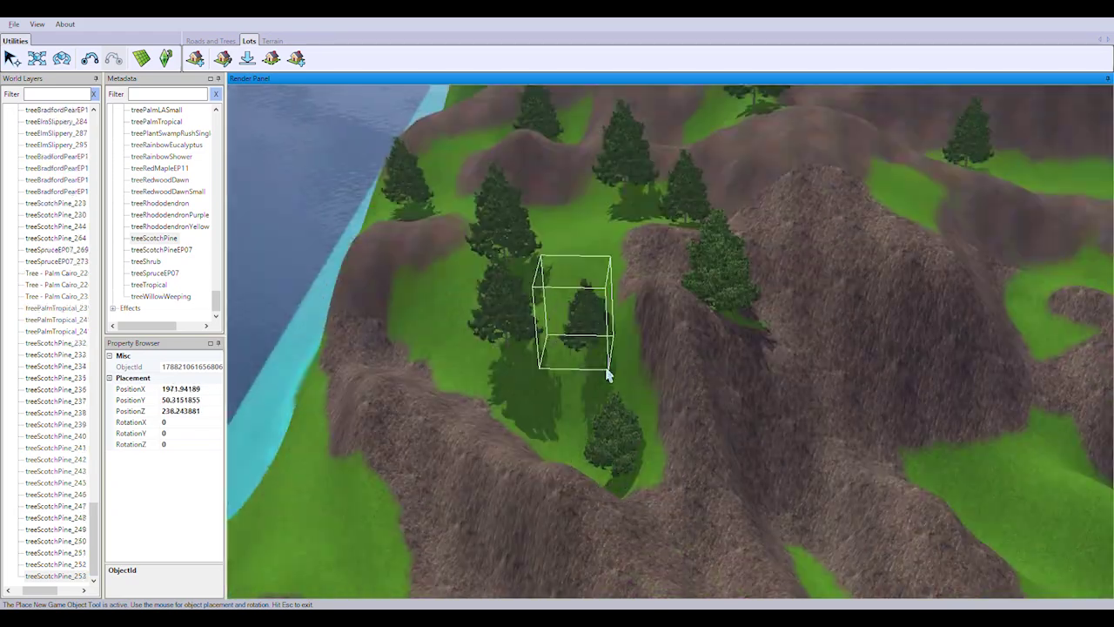
{"action": "left_click", "coordinate": [424, 331]}
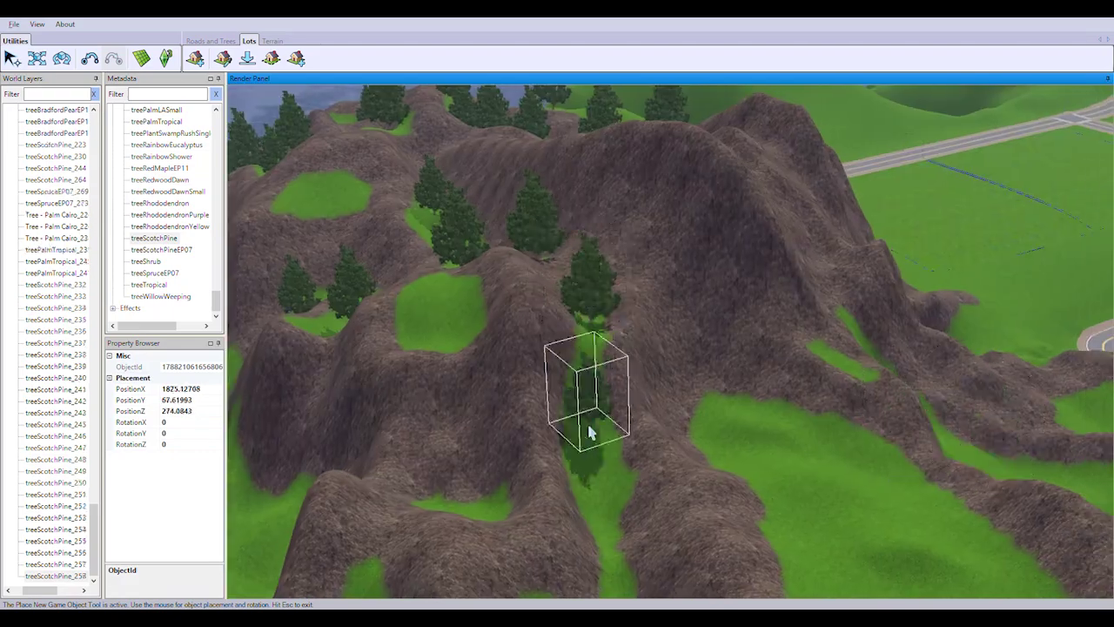
{"action": "left_click", "coordinate": [588, 432]}
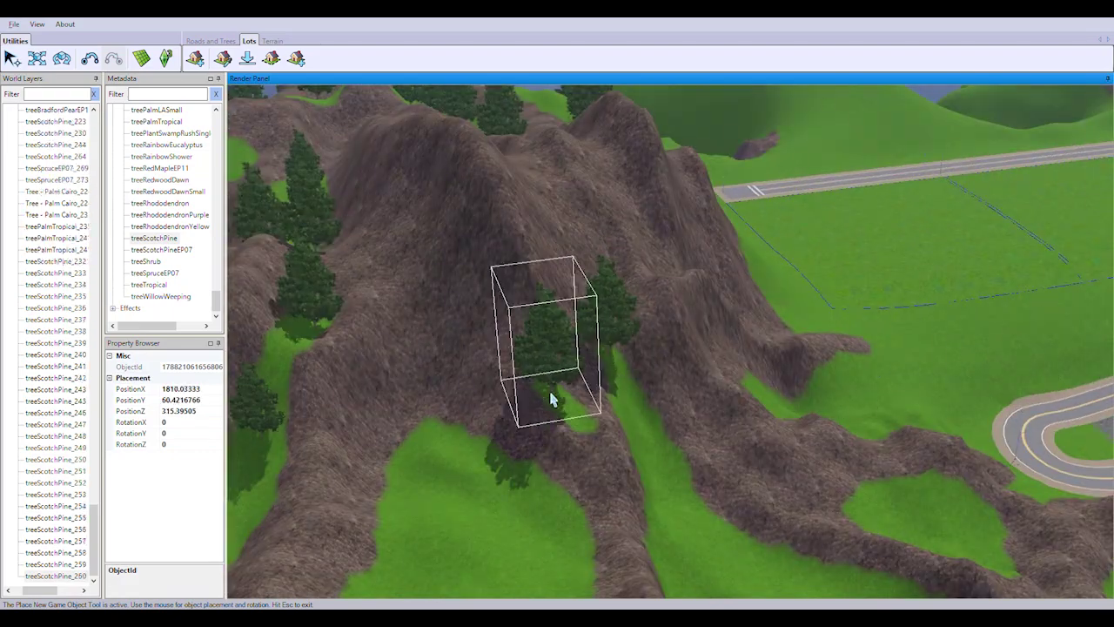
{"action": "left_click", "coordinate": [628, 407]}
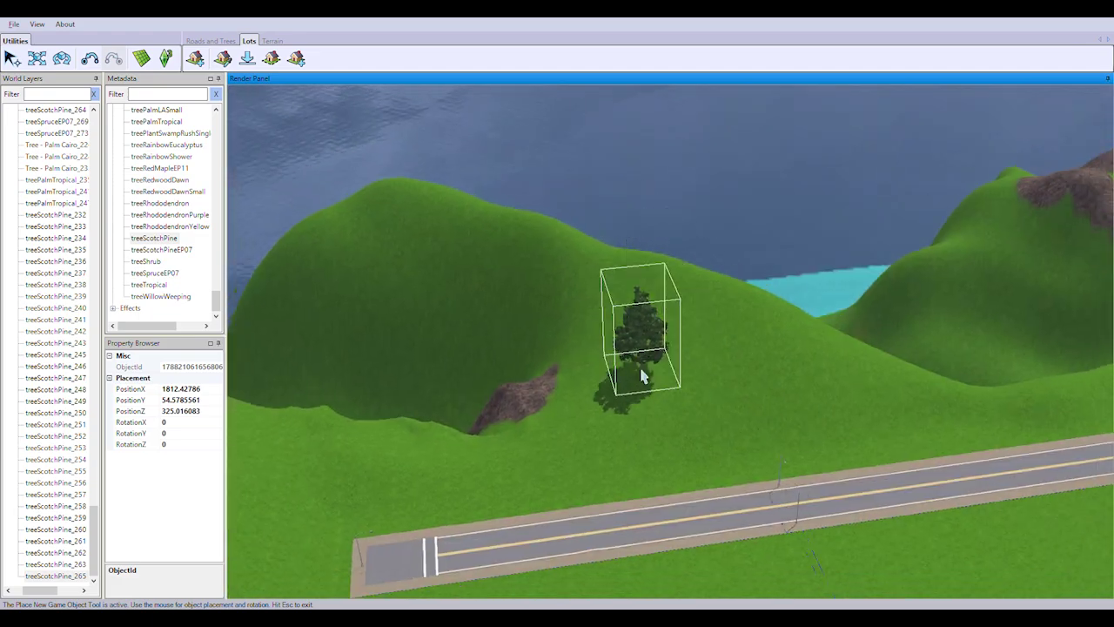
{"action": "left_click", "coordinate": [640, 376]}
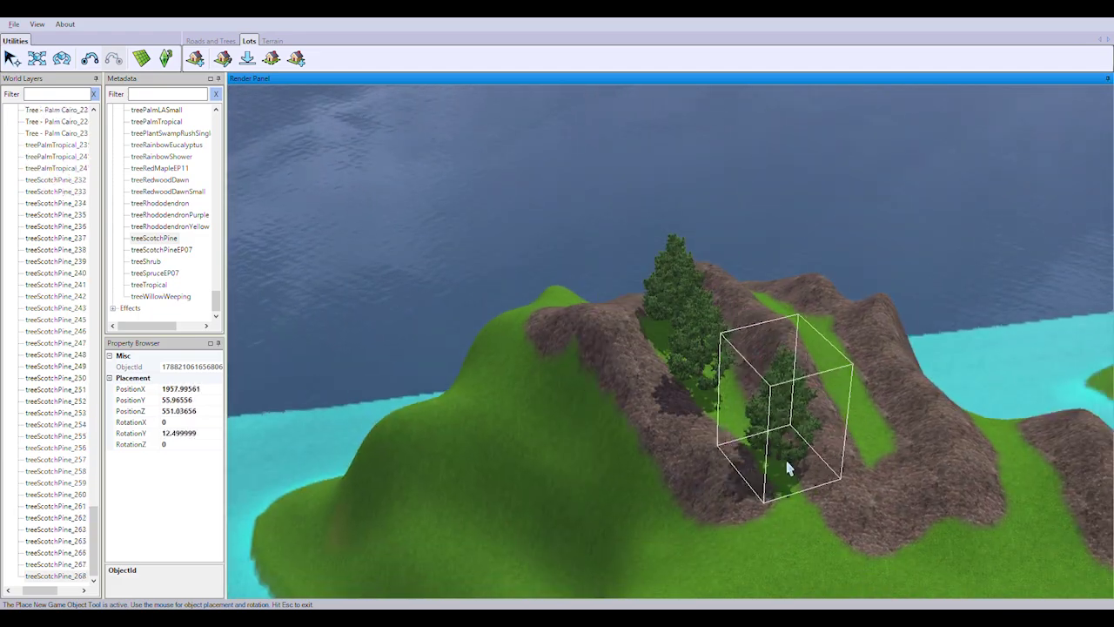
{"action": "left_click", "coordinate": [671, 423]}
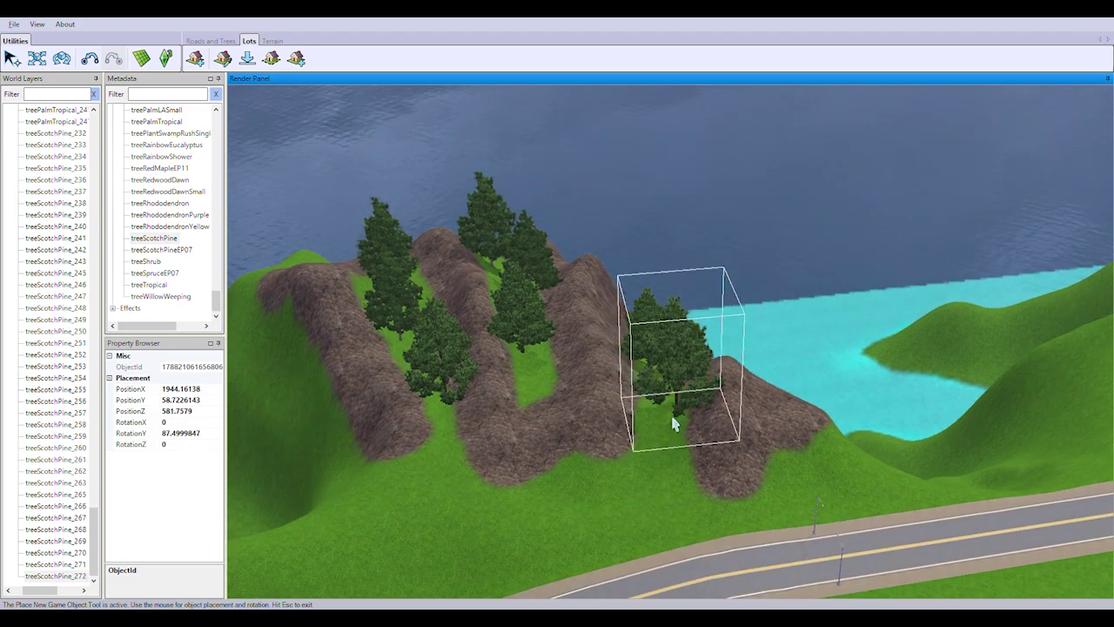
{"action": "left_click", "coordinate": [671, 423]}
{"action": "left_click", "coordinate": [768, 374]}
{"action": "left_click", "coordinate": [681, 446]}
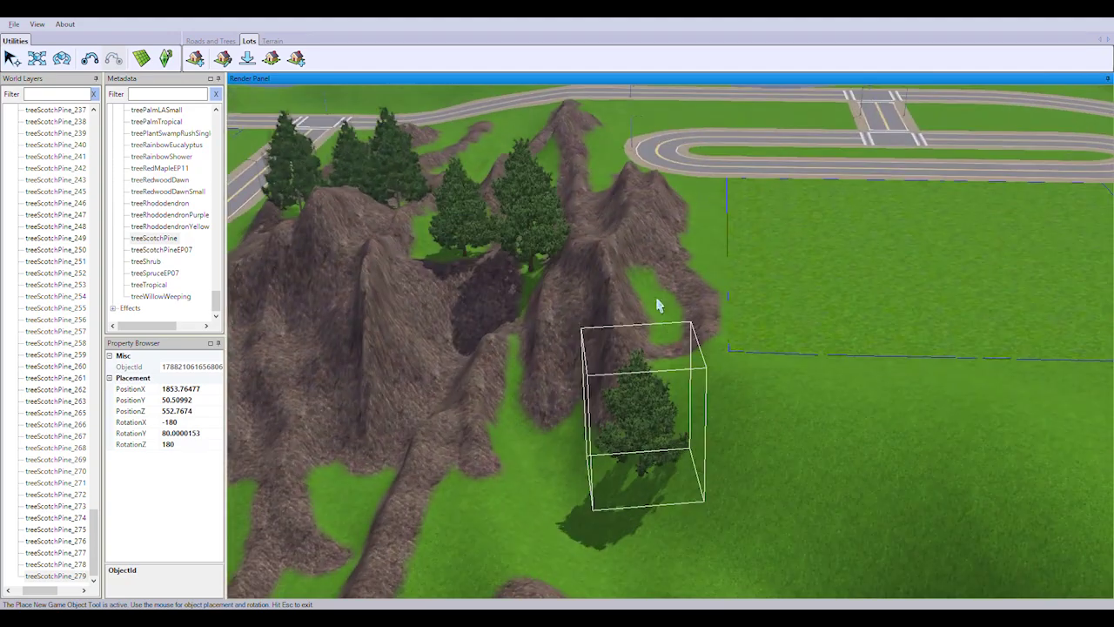
Add more Scotch pines near the lot, on rocky ridges and at the mountain's foot
{"action": "left_click", "coordinate": [644, 277]}
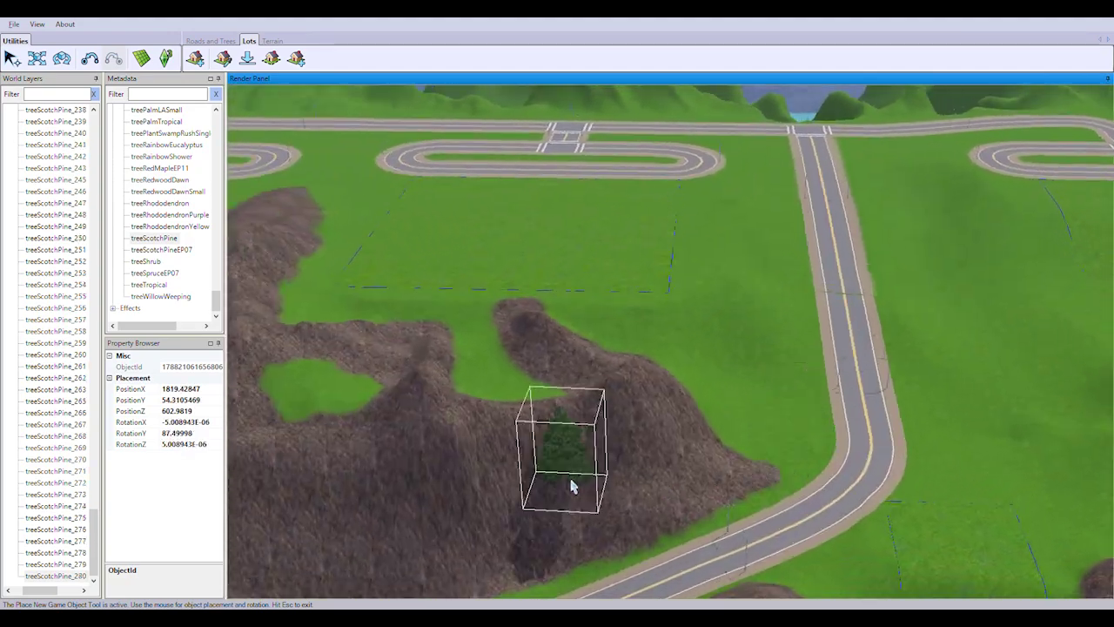
{"action": "left_click", "coordinate": [572, 479]}
{"action": "left_click", "coordinate": [522, 418]}
{"action": "left_click", "coordinate": [527, 391]}
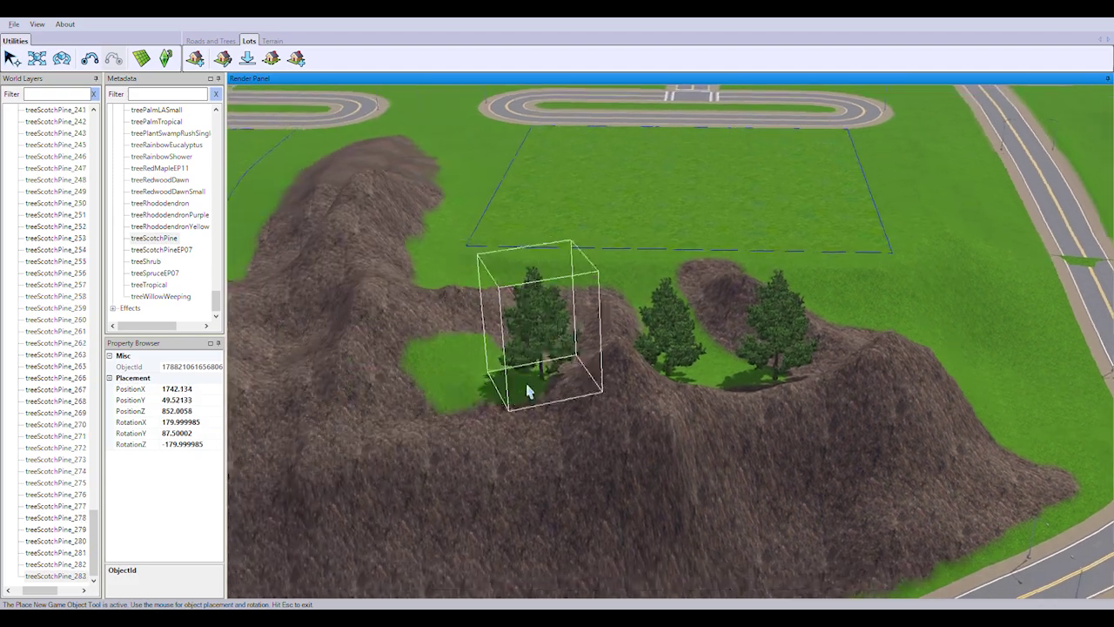
{"action": "left_click", "coordinate": [705, 406]}
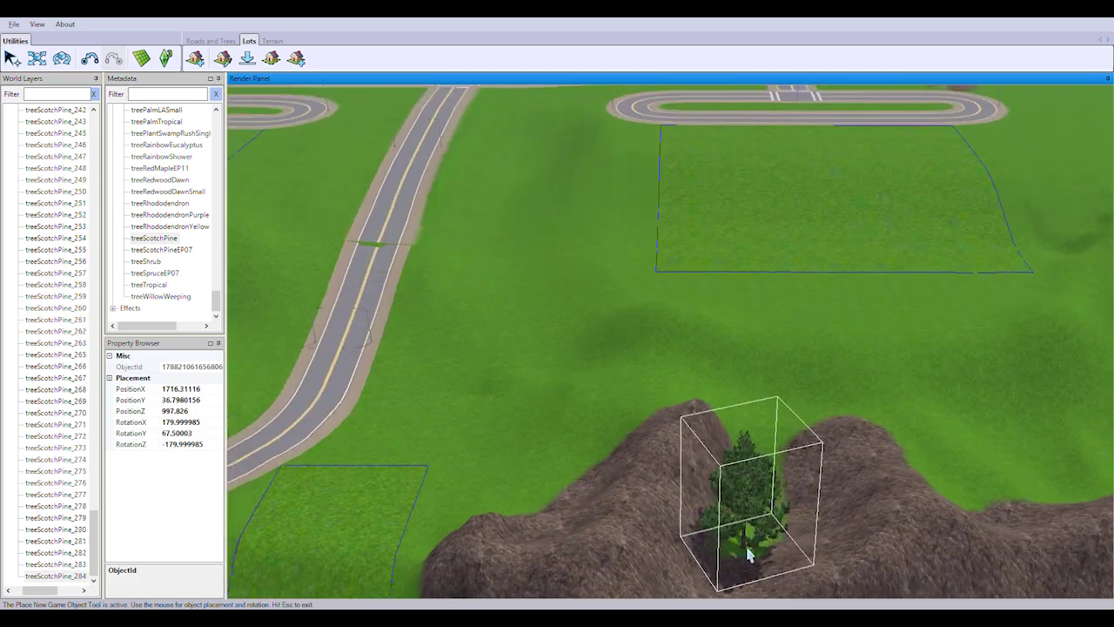
{"action": "left_click", "coordinate": [746, 418]}
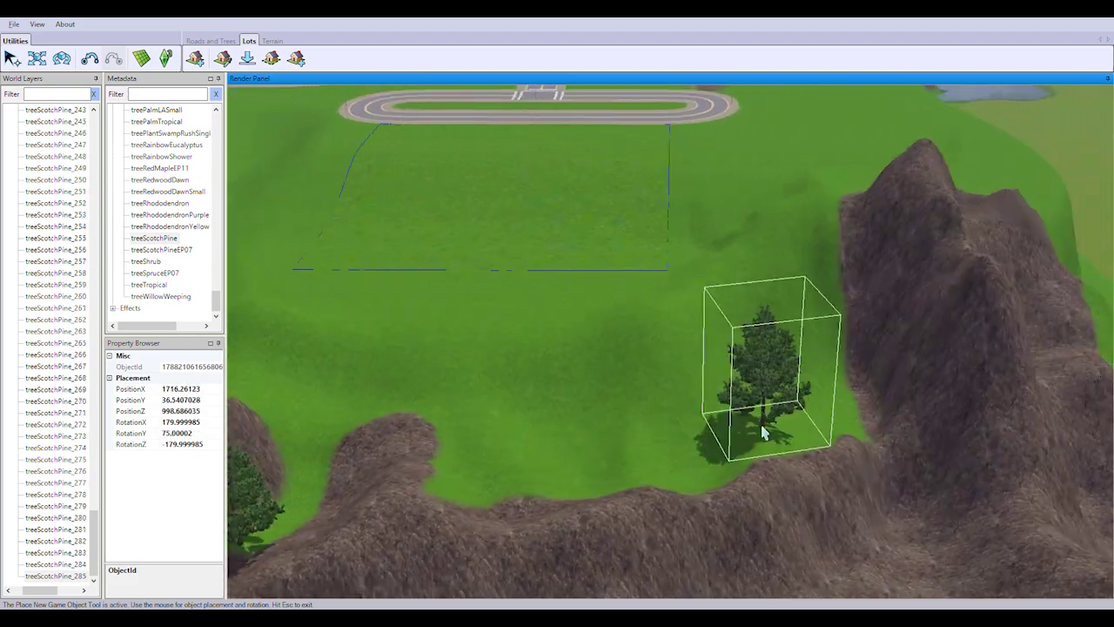
{"action": "left_click", "coordinate": [900, 455]}
{"action": "left_click", "coordinate": [689, 264]}
{"action": "left_click", "coordinate": [649, 448]}
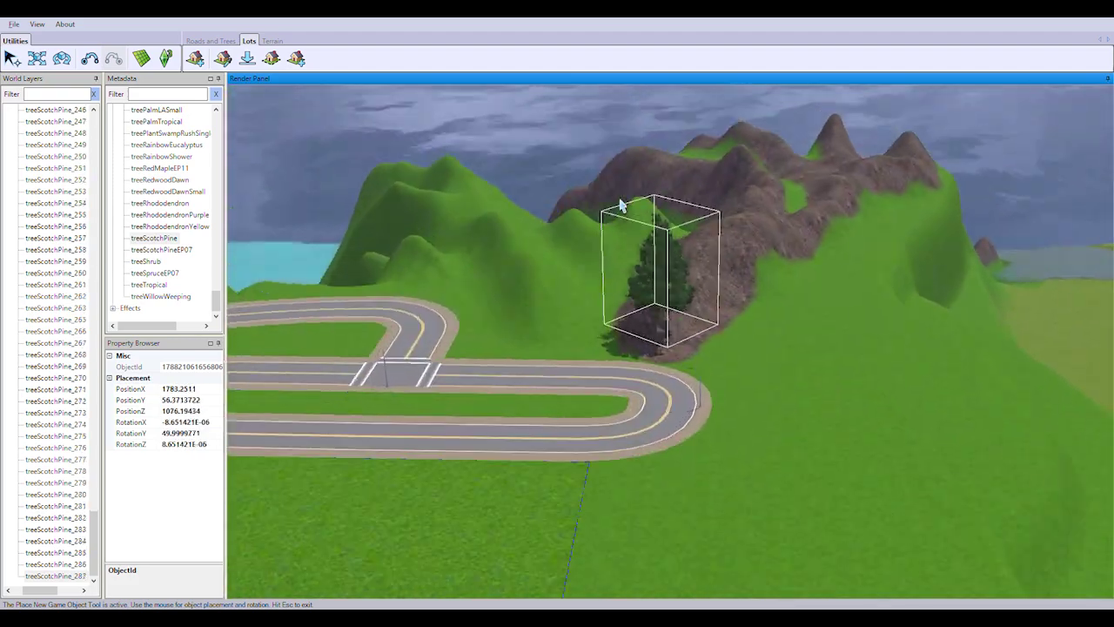
{"action": "left_click", "coordinate": [683, 410]}
{"action": "left_click", "coordinate": [667, 517]}
{"action": "left_click", "coordinate": [889, 324]}
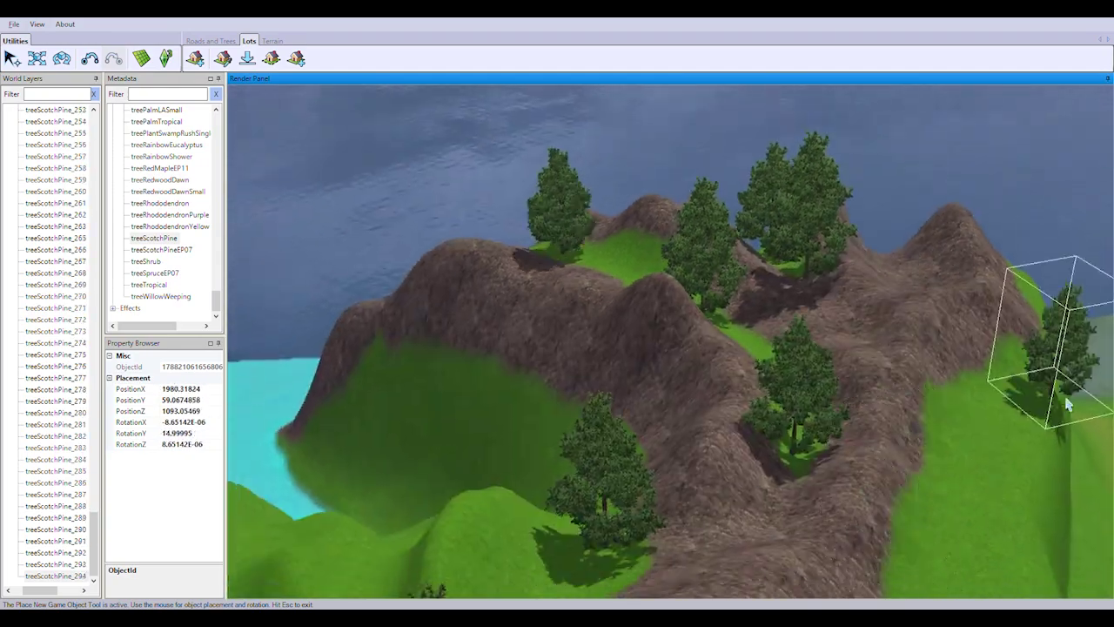
Switch to Tree - Oak Chestnut and plant oaks along the shoreline and water
{"action": "key", "text": "Escape"}
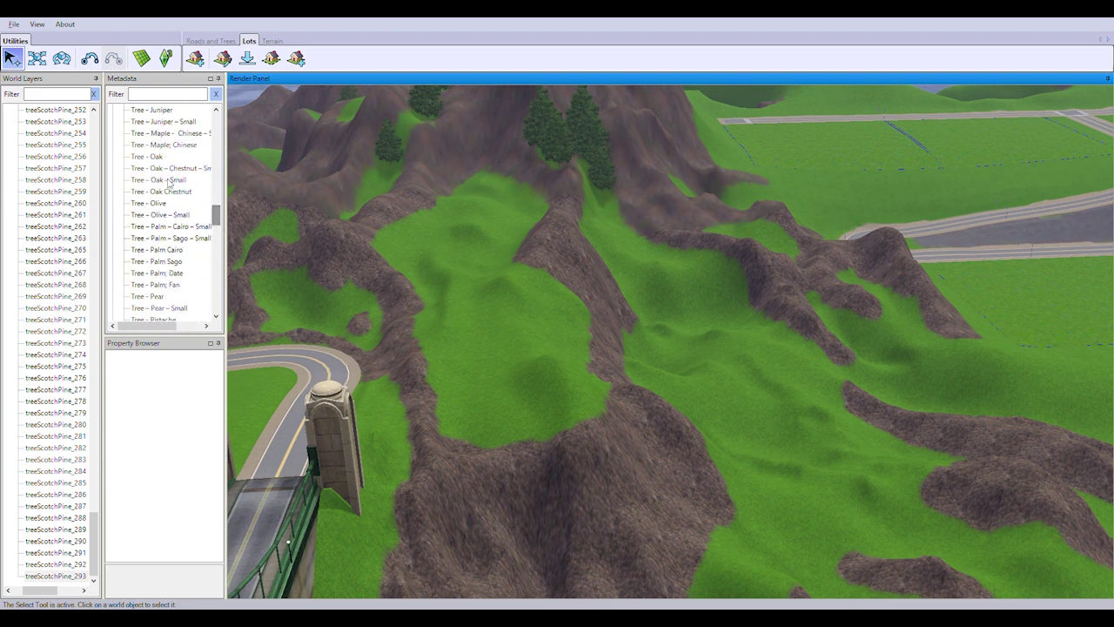
{"action": "left_click", "coordinate": [158, 192]}
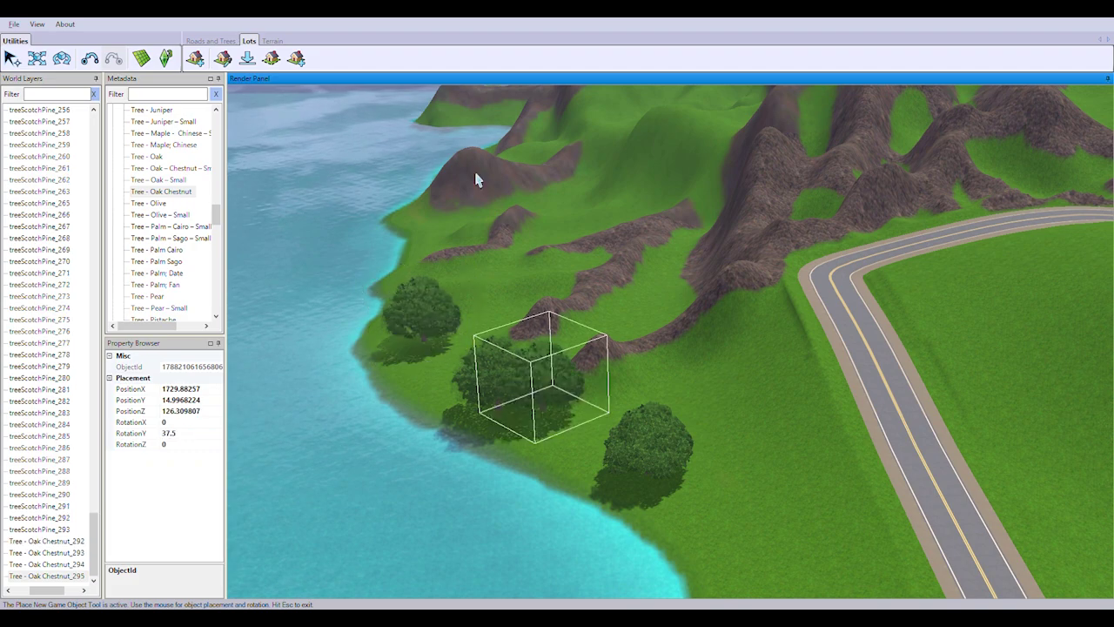
{"action": "left_click", "coordinate": [497, 418]}
{"action": "left_click", "coordinate": [688, 396]}
{"action": "left_click", "coordinate": [470, 540]}
{"action": "left_click", "coordinate": [748, 328]}
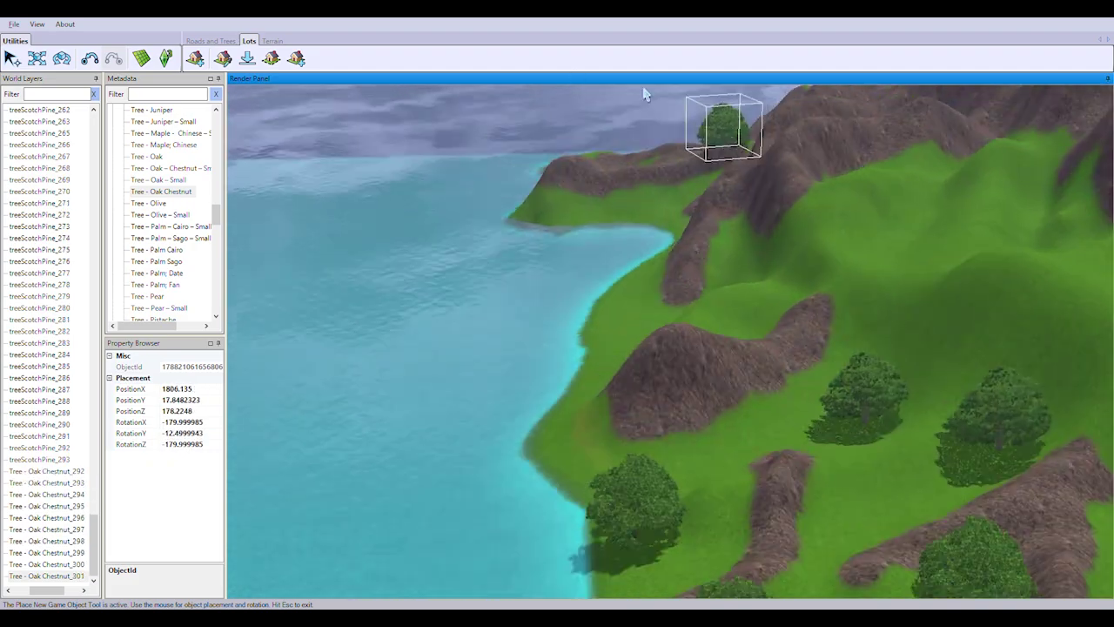
{"action": "left_click", "coordinate": [704, 427]}
{"action": "left_click", "coordinate": [493, 443]}
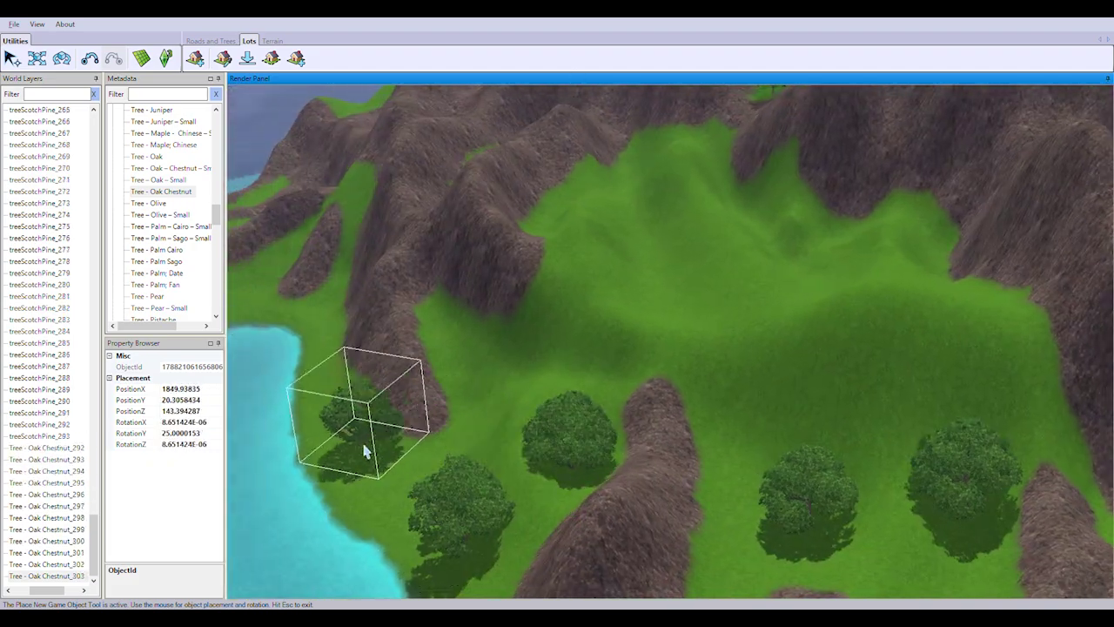
{"action": "left_click", "coordinate": [316, 320]}
{"action": "left_click", "coordinate": [427, 353]}
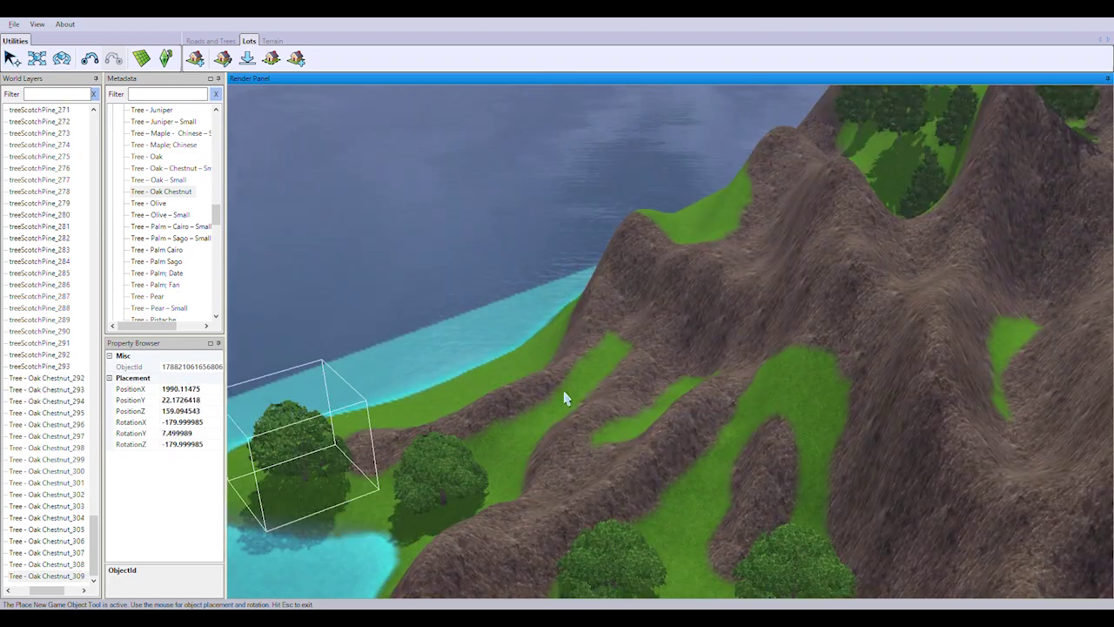
Plant Oak Chestnuts through the green valleys, hillsides, grassy hollows and between ridges
{"action": "left_click", "coordinate": [628, 408]}
{"action": "left_click", "coordinate": [1025, 343]}
{"action": "left_click", "coordinate": [945, 311]}
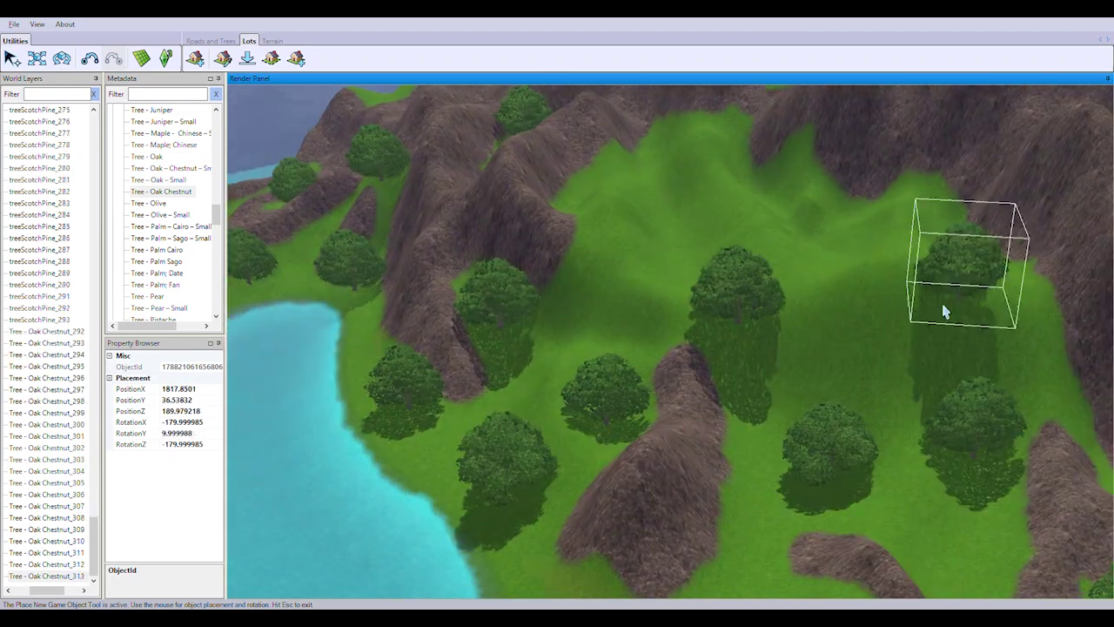
{"action": "left_click", "coordinate": [648, 350]}
{"action": "left_click", "coordinate": [693, 207]}
{"action": "left_click", "coordinate": [827, 195]}
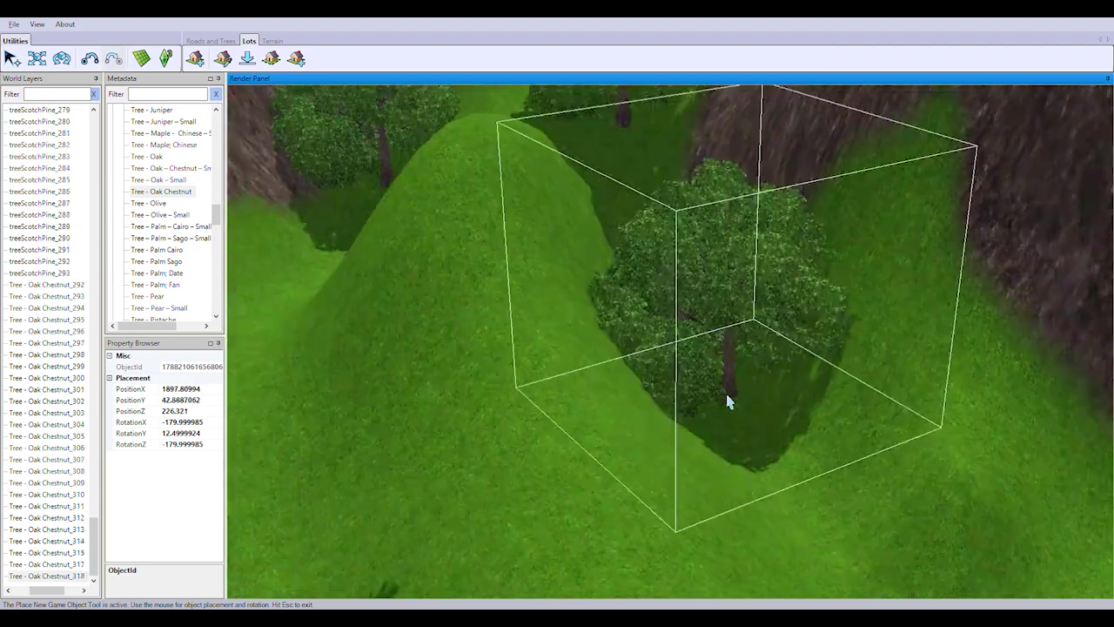
{"action": "left_click", "coordinate": [729, 402]}
{"action": "left_click", "coordinate": [557, 453]}
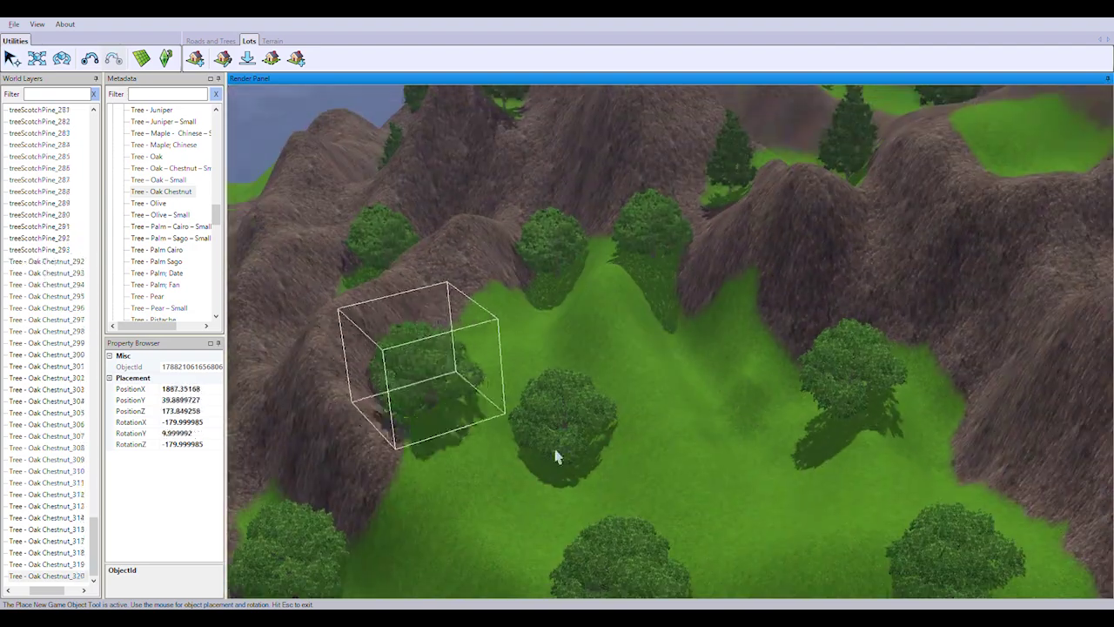
{"action": "left_click", "coordinate": [859, 570]}
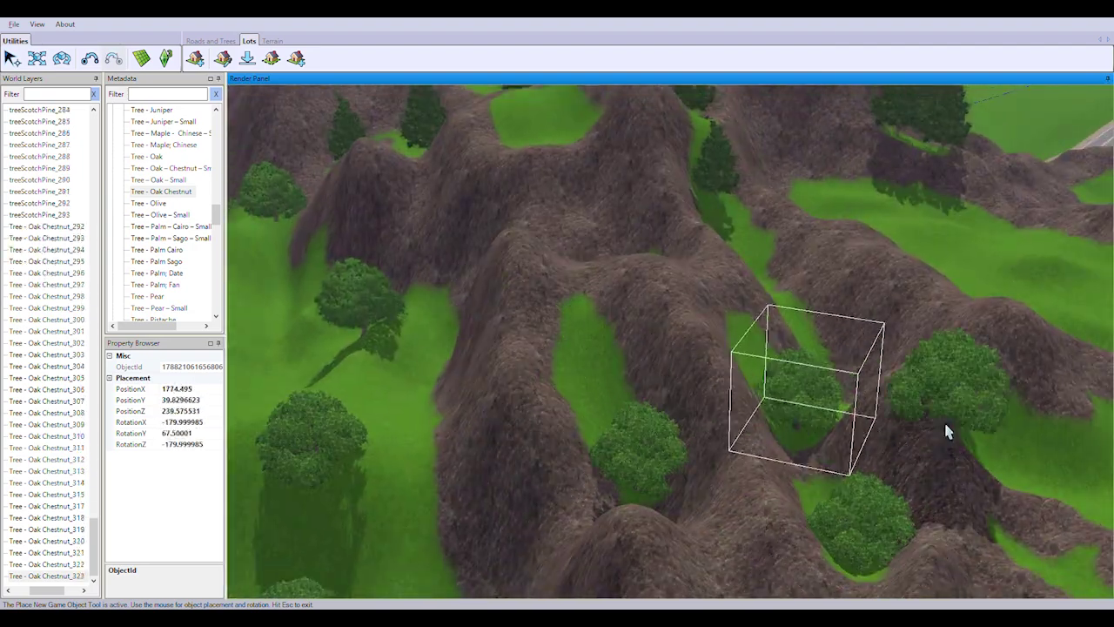
{"action": "left_click", "coordinate": [945, 427]}
{"action": "left_click", "coordinate": [553, 430]}
Place Oak Chestnuts near the bridge, on grassy slopes and the rocky ridge
{"action": "key", "text": "w"}
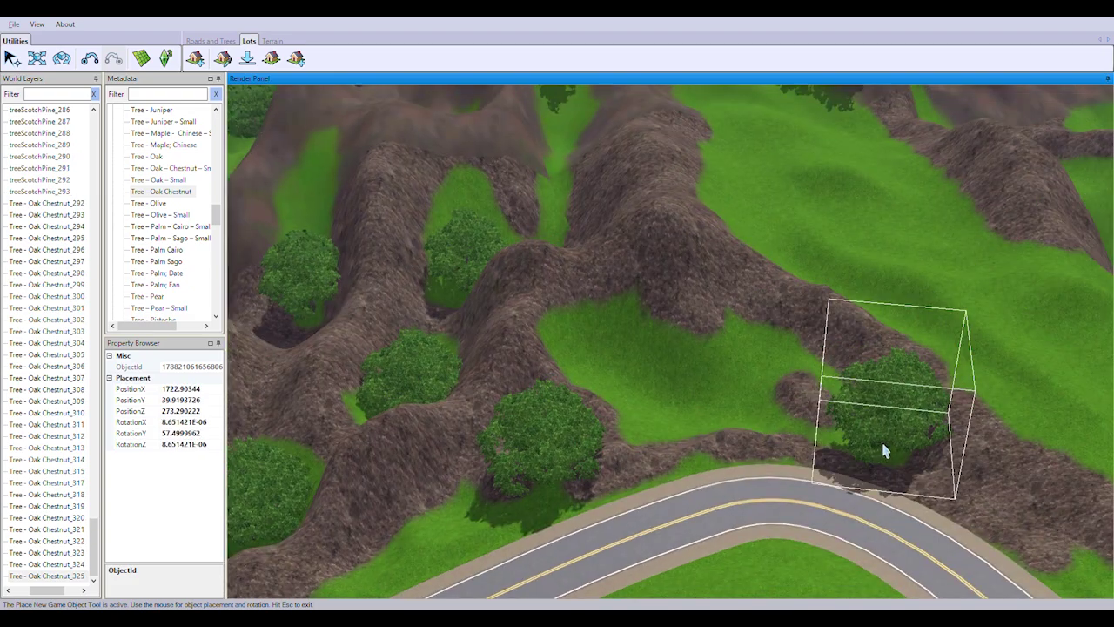
{"action": "left_click", "coordinate": [649, 402]}
{"action": "key", "text": "w"}
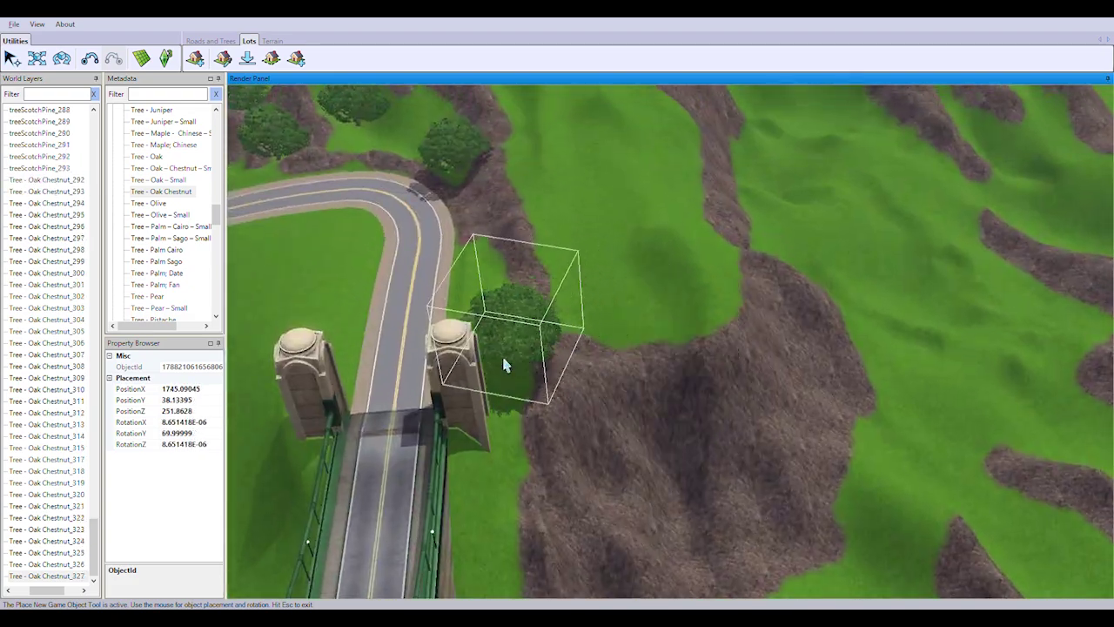
{"action": "left_click", "coordinate": [723, 265]}
{"action": "key", "text": "w"}
{"action": "left_click", "coordinate": [644, 522]}
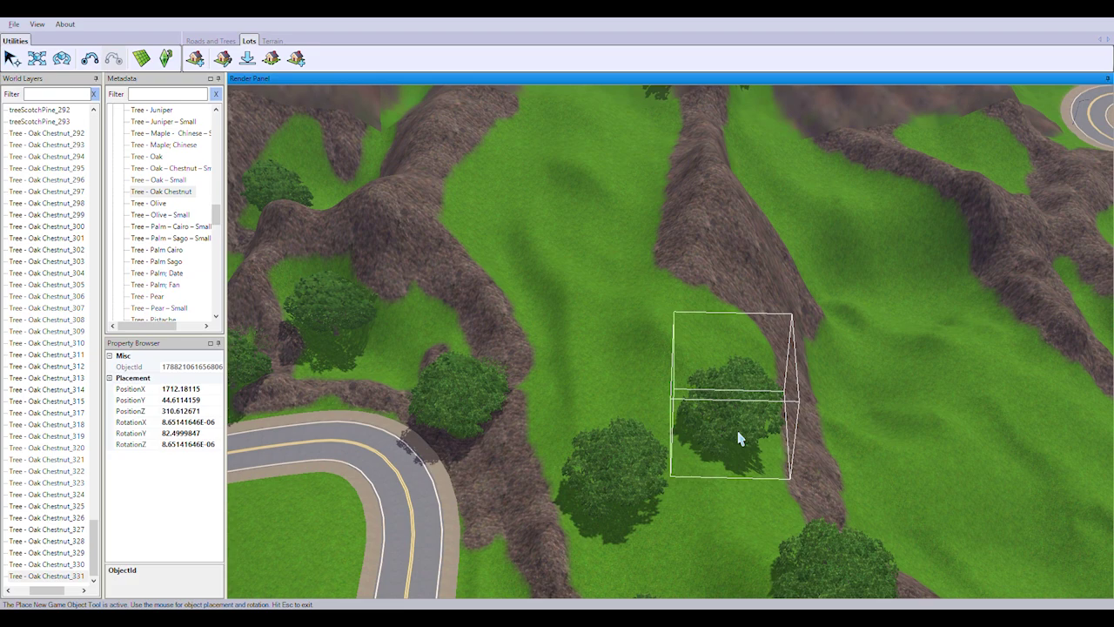
{"action": "left_click", "coordinate": [640, 313]}
{"action": "key", "text": "w"}
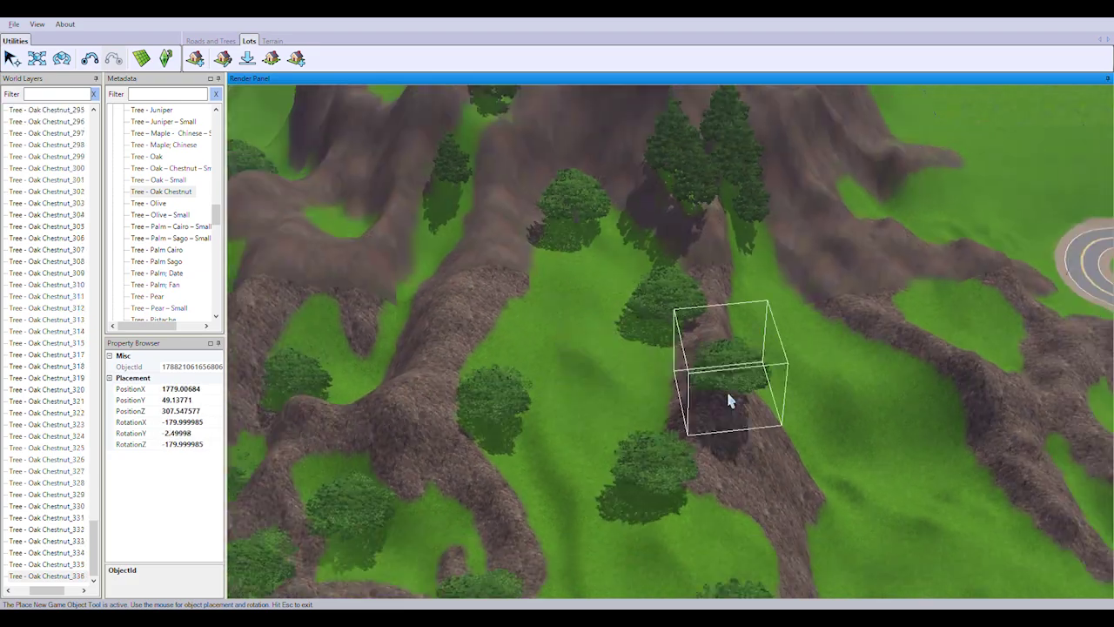
{"action": "left_click", "coordinate": [728, 397]}
{"action": "key", "text": "w"}
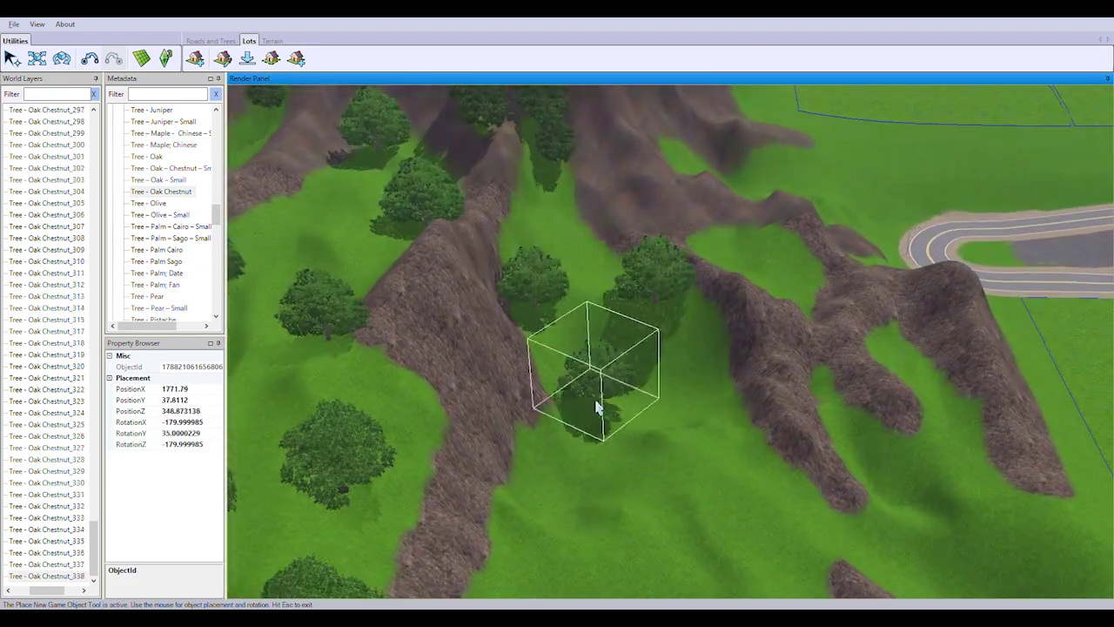
Plant Oak Chestnut trees on the slope and beside the road
{"action": "left_click", "coordinate": [560, 532]}
{"action": "key", "text": "w"}
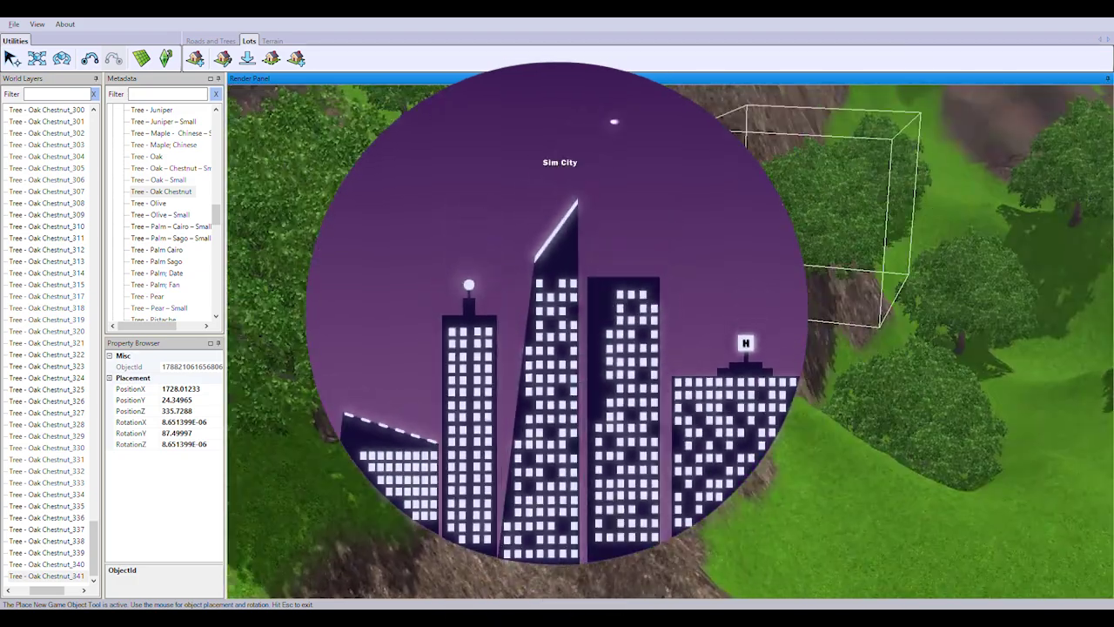
{"action": "left_click", "coordinate": [1045, 489]}
{"action": "left_click", "coordinate": [838, 496]}
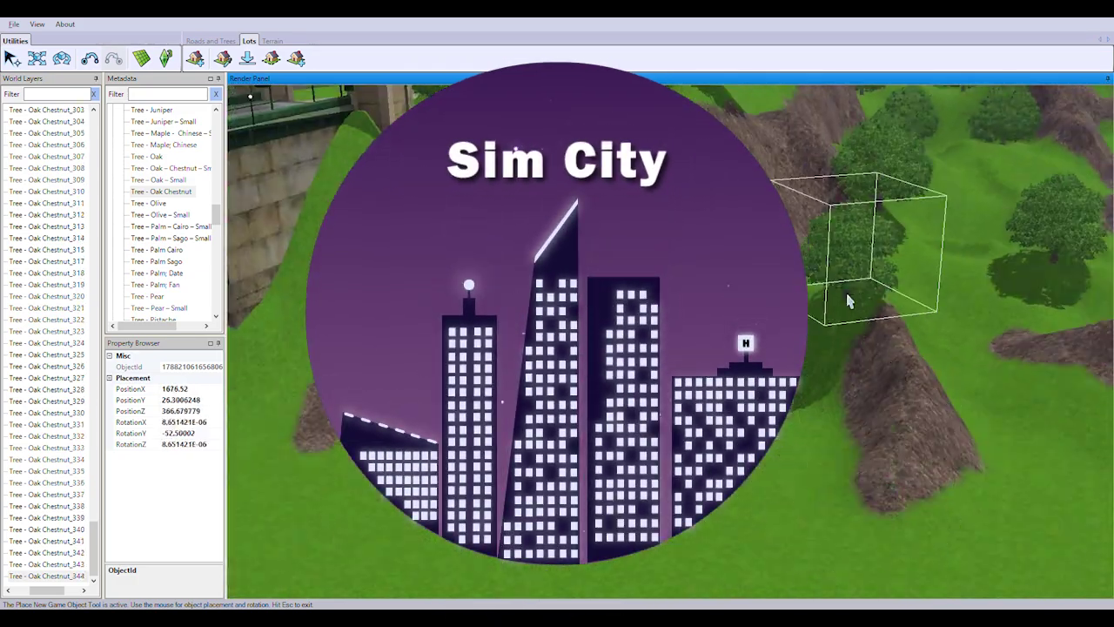
{"action": "left_click", "coordinate": [848, 304]}
{"action": "left_click", "coordinate": [813, 377]}
{"action": "left_click", "coordinate": [296, 423]}
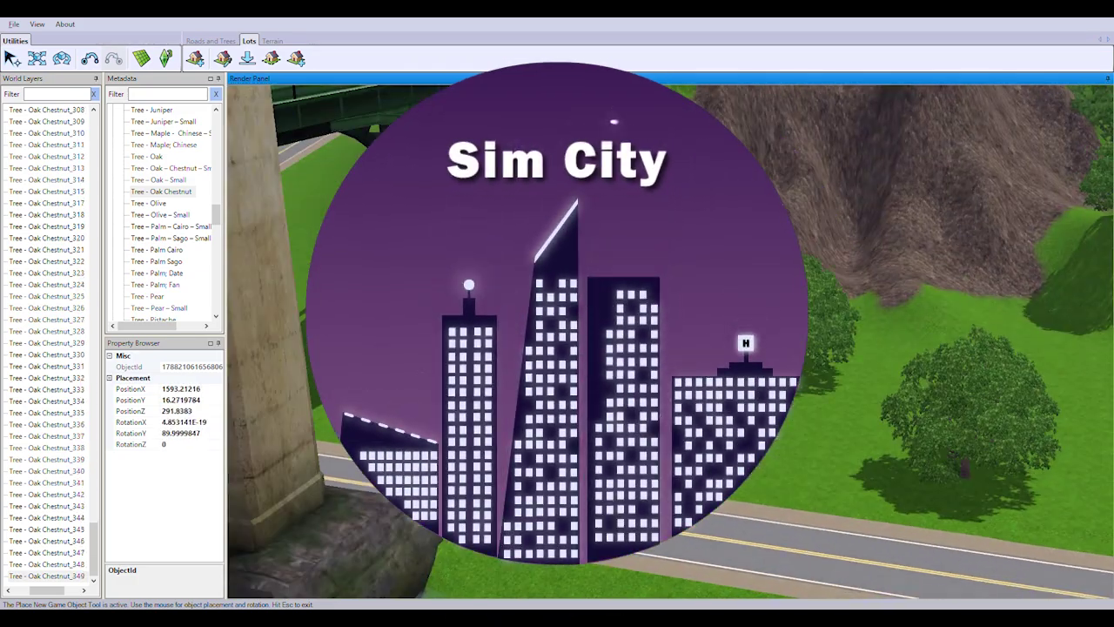
{"action": "left_click", "coordinate": [554, 590]}
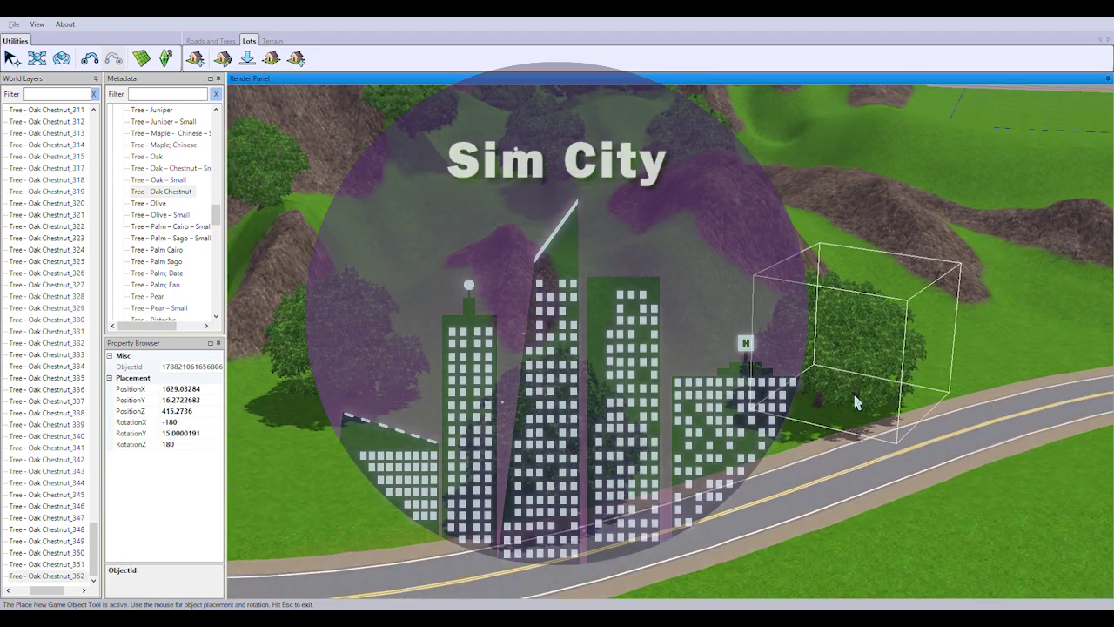
{"action": "key", "text": "s"}
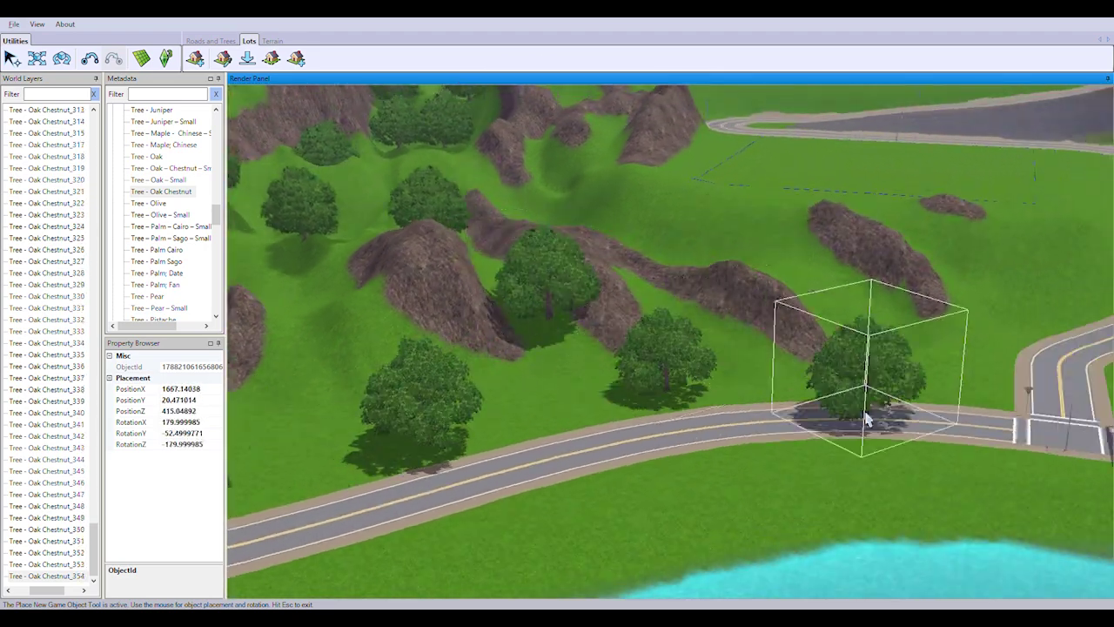
Add oaks across the hills, below the rocky ridge and up the mountainside
{"action": "left_click", "coordinate": [866, 420]}
{"action": "key", "text": "w"}
{"action": "left_click", "coordinate": [713, 442]}
{"action": "key", "text": "w"}
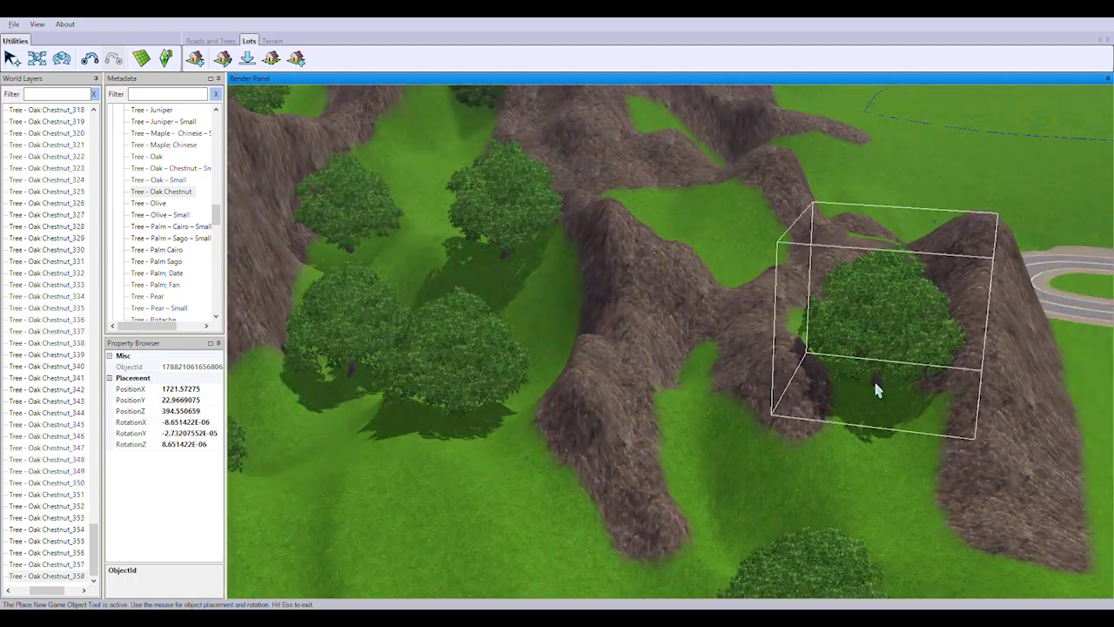
{"action": "left_click", "coordinate": [657, 216]}
{"action": "key", "text": "w"}
{"action": "left_click", "coordinate": [335, 243]}
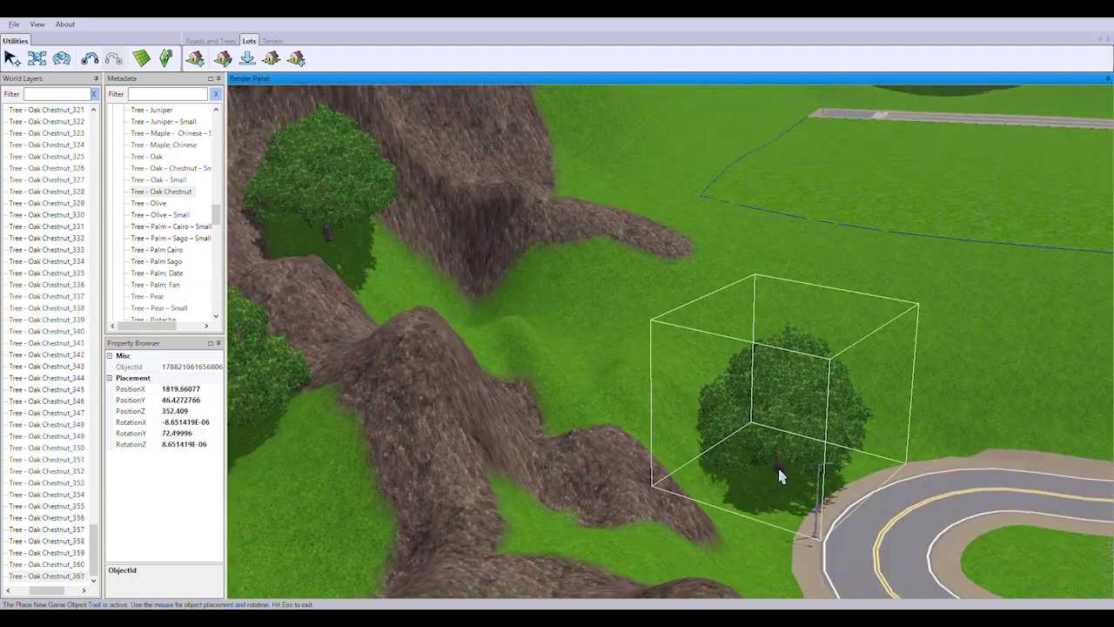
{"action": "left_click", "coordinate": [688, 394]}
{"action": "key", "text": "w"}
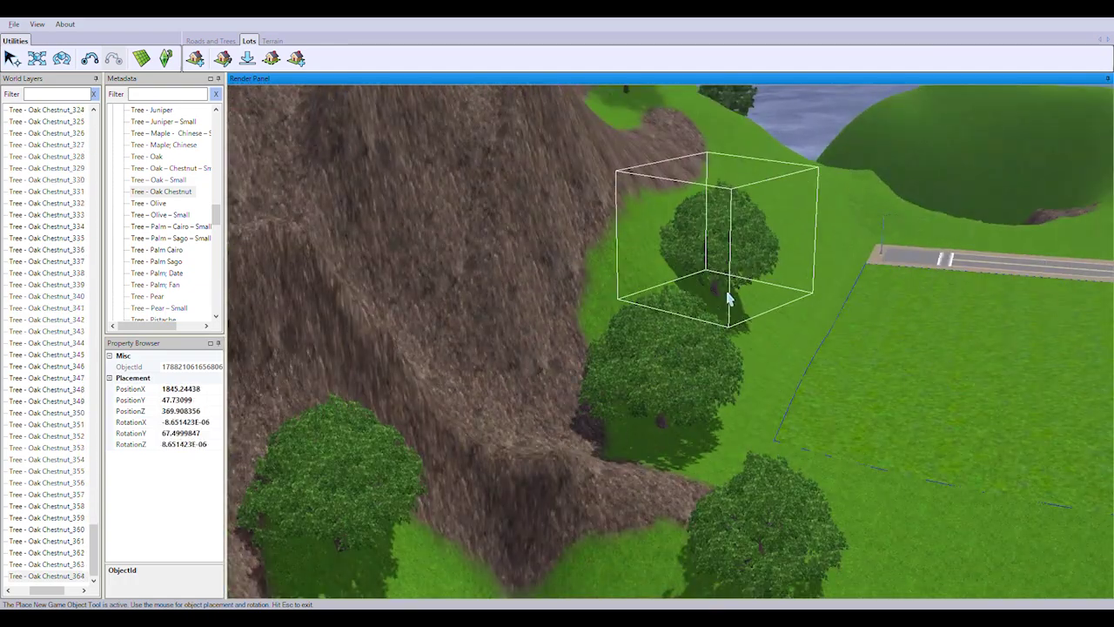
{"action": "left_click", "coordinate": [809, 163]}
{"action": "left_click", "coordinate": [733, 348]}
{"action": "left_click", "coordinate": [572, 378]}
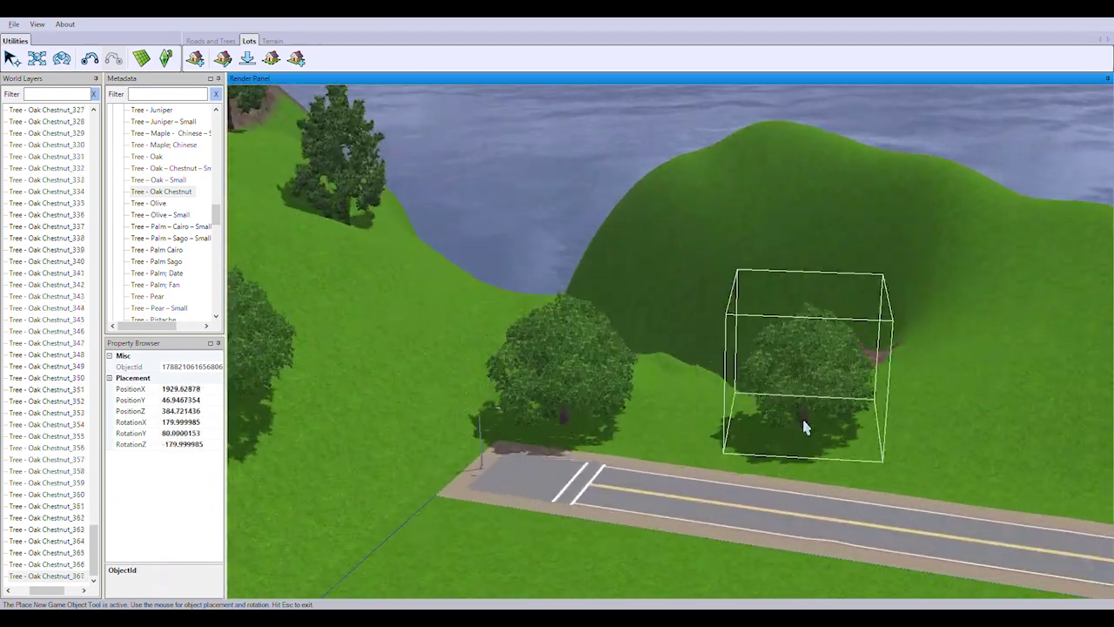
{"action": "key", "text": "w"}
{"action": "left_click", "coordinate": [552, 427]}
{"action": "key", "text": "w"}
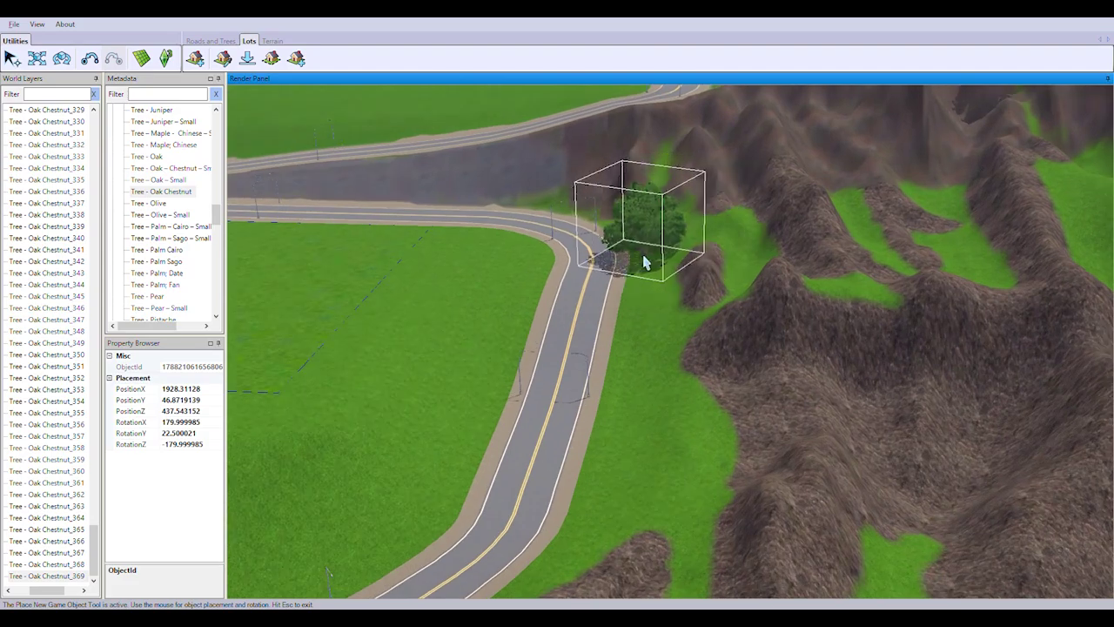
{"action": "left_click", "coordinate": [646, 258]}
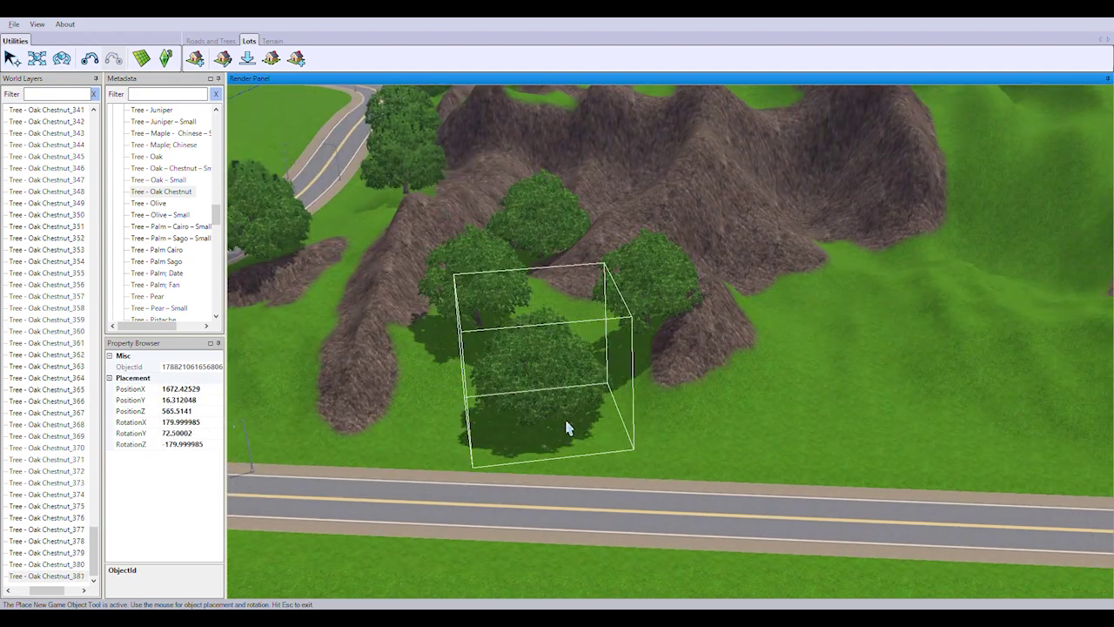
Fill the hilly area, green slopes and ground above the road with oaks
{"action": "left_click", "coordinate": [566, 427]}
{"action": "left_click", "coordinate": [837, 448]}
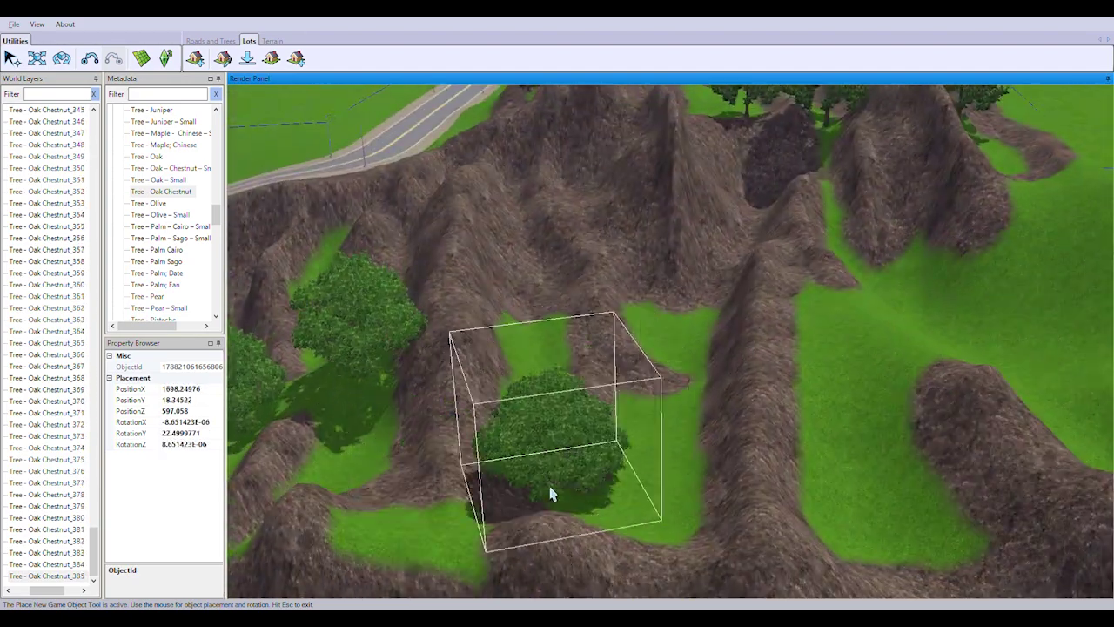
{"action": "left_click", "coordinate": [549, 479]}
{"action": "left_click", "coordinate": [664, 355]}
{"action": "left_click", "coordinate": [875, 483]}
{"action": "left_click", "coordinate": [833, 255]}
{"action": "left_click", "coordinate": [1018, 368]}
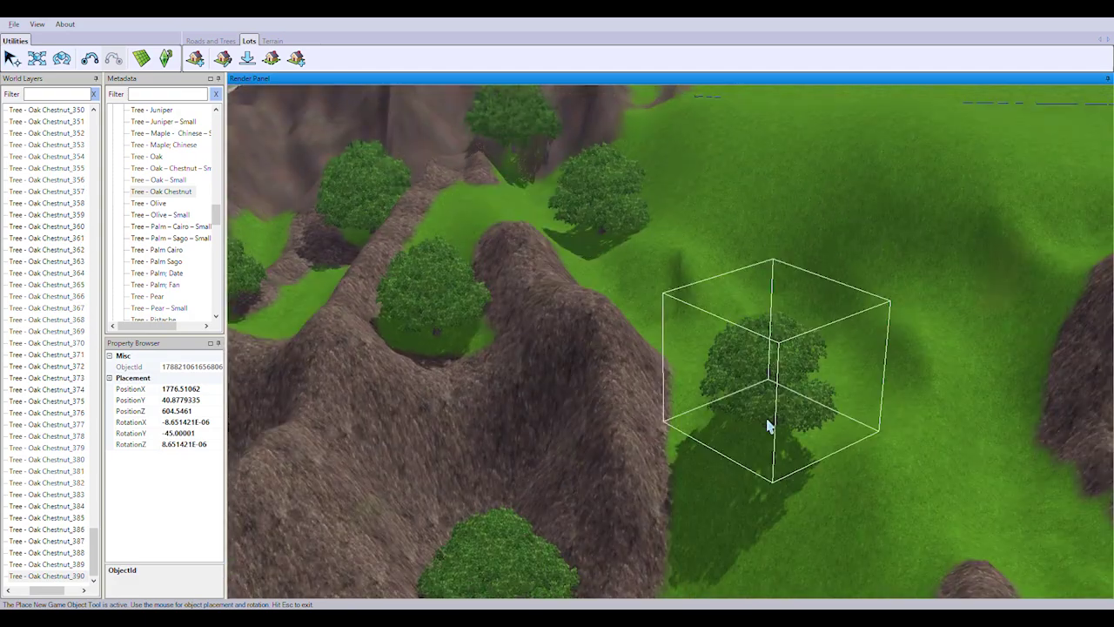
{"action": "left_click", "coordinate": [771, 423]}
{"action": "left_click", "coordinate": [589, 360]}
{"action": "left_click", "coordinate": [562, 435]}
{"action": "left_click", "coordinate": [349, 339]}
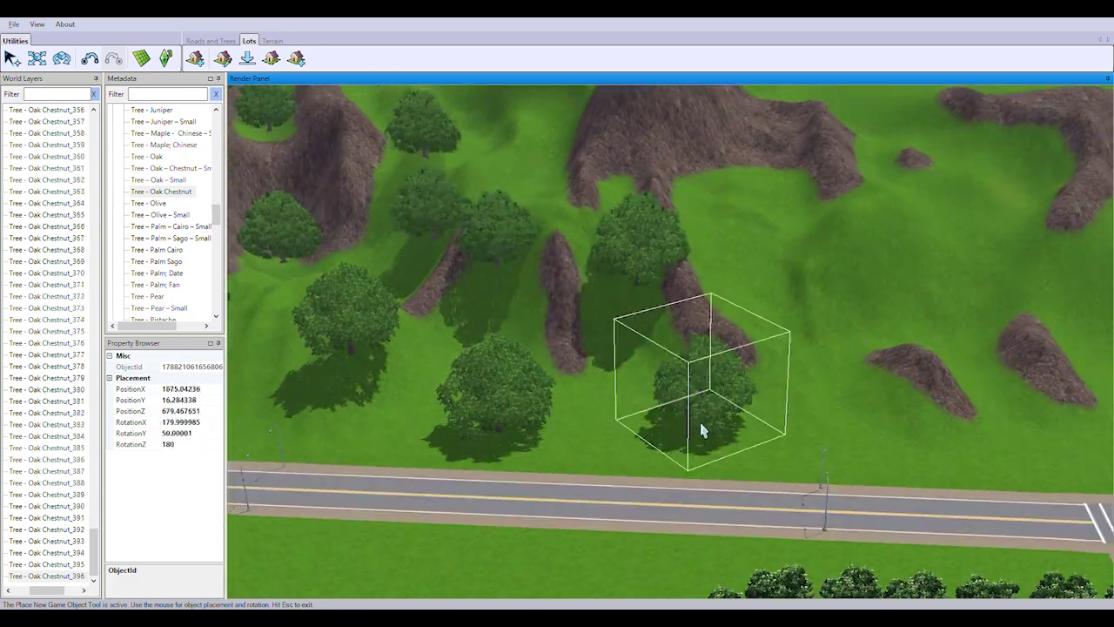
Scatter more oaks over the open area and hills toward the roads
{"action": "left_click", "coordinate": [1079, 450]}
{"action": "left_click", "coordinate": [862, 374]}
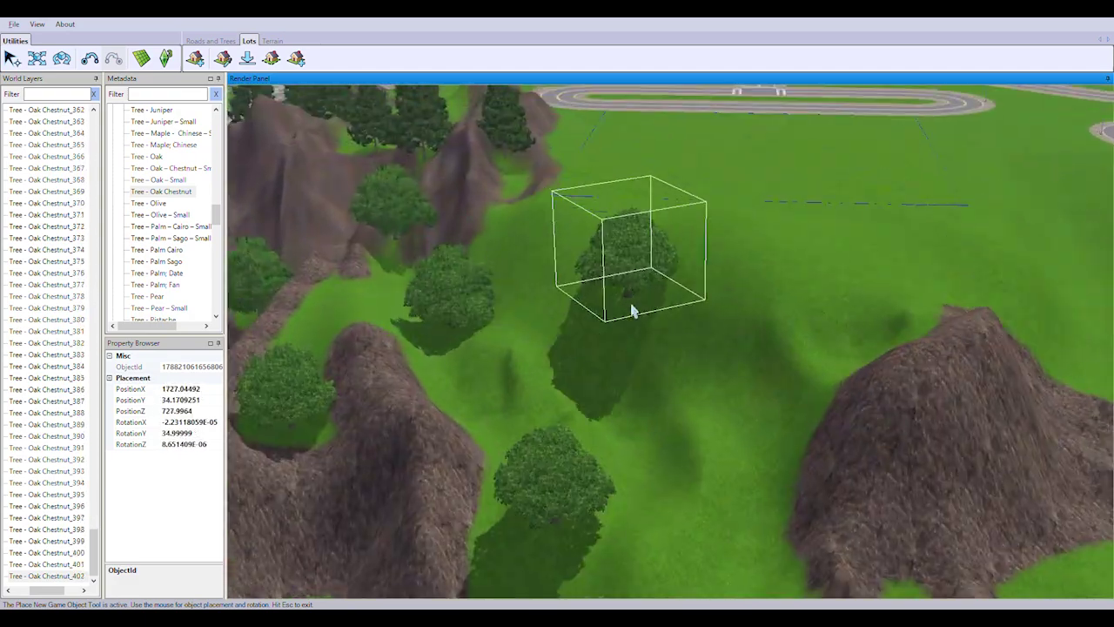
{"action": "left_click", "coordinate": [634, 310]}
{"action": "left_click", "coordinate": [828, 378]}
{"action": "left_click", "coordinate": [522, 348]}
{"action": "left_click", "coordinate": [661, 244]}
{"action": "left_click", "coordinate": [688, 192]}
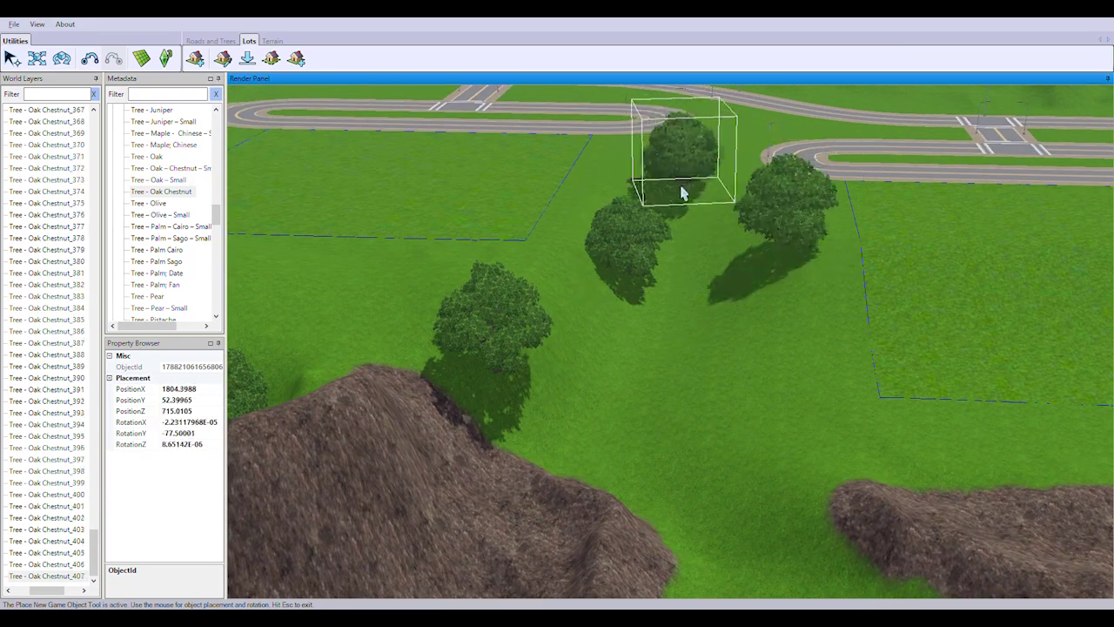
{"action": "left_click", "coordinate": [713, 357]}
{"action": "left_click", "coordinate": [696, 322]}
{"action": "left_click", "coordinate": [597, 526]}
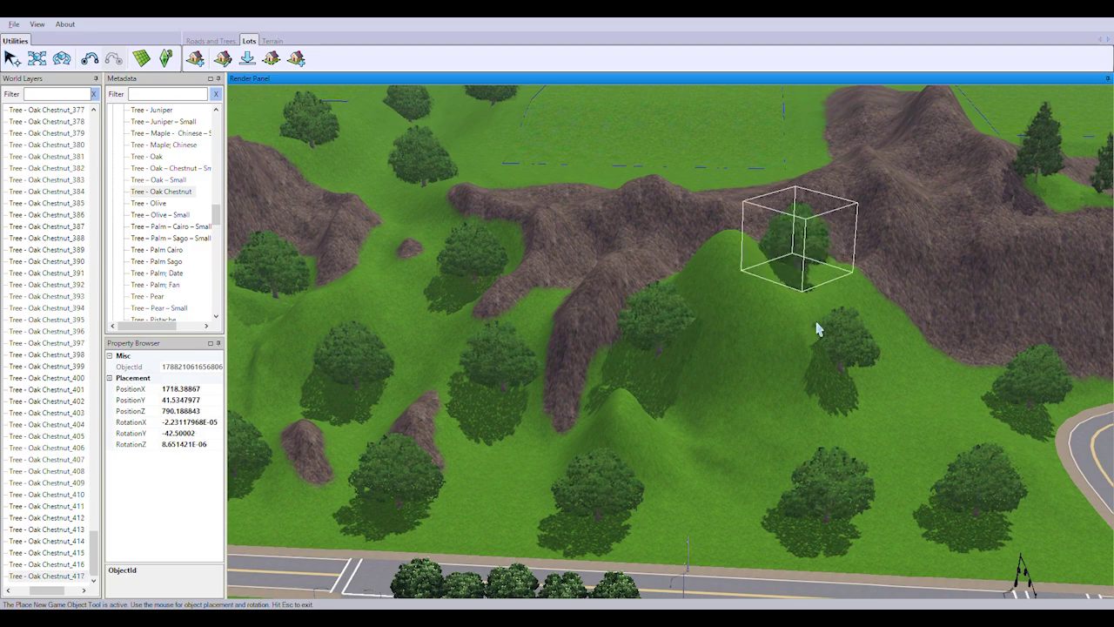
Plant oaks on the hills and near the flat roads from new viewpoints
{"action": "middle_click_drag", "start_coordinate": [818, 329], "coordinate": [534, 372]}
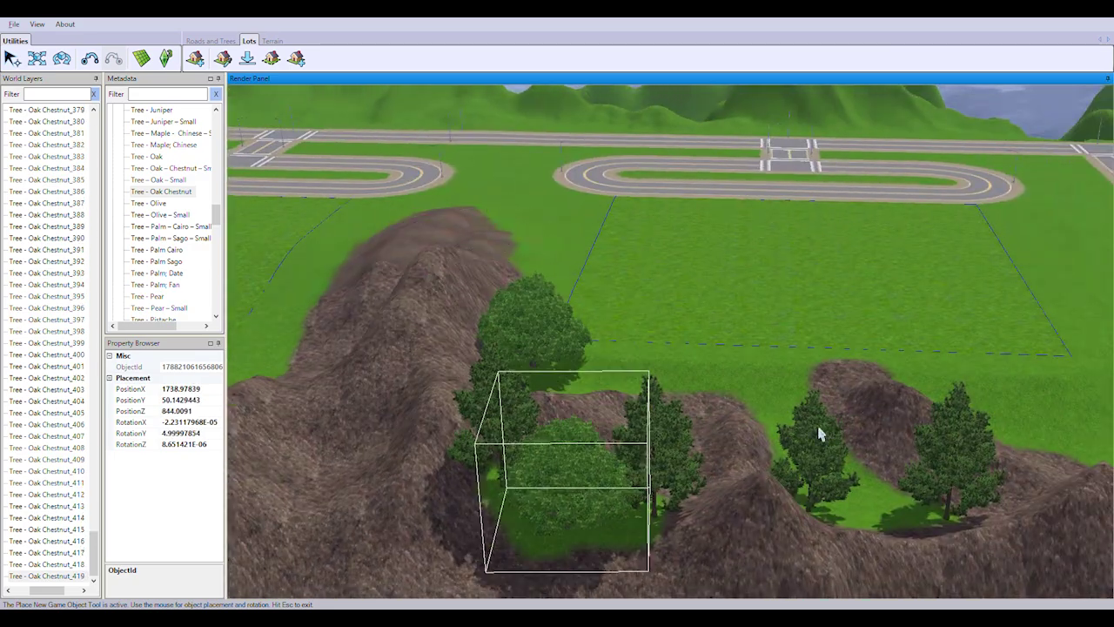
{"action": "middle_click_drag", "start_coordinate": [818, 433], "coordinate": [808, 488]}
{"action": "mouse_move", "coordinate": [919, 473]}
{"action": "middle_mouse_down"}
{"action": "mouse_move", "coordinate": [793, 461]}
{"action": "mouse_move", "coordinate": [447, 311]}
{"action": "mouse_move", "coordinate": [584, 461]}
{"action": "middle_mouse_up"}
{"action": "left_click", "coordinate": [794, 461]}
{"action": "left_click", "coordinate": [584, 461]}
{"action": "left_click", "coordinate": [523, 361]}
{"action": "mouse_move", "coordinate": [522, 360]}
{"action": "middle_mouse_down"}
{"action": "mouse_move", "coordinate": [819, 81]}
{"action": "mouse_move", "coordinate": [671, 256]}
{"action": "mouse_move", "coordinate": [423, 293]}
{"action": "mouse_move", "coordinate": [484, 369]}
{"action": "mouse_move", "coordinate": [829, 353]}
{"action": "mouse_move", "coordinate": [868, 301]}
{"action": "mouse_move", "coordinate": [485, 373]}
{"action": "mouse_move", "coordinate": [398, 410]}
{"action": "mouse_move", "coordinate": [633, 246]}
{"action": "middle_mouse_up"}
{"action": "left_click", "coordinate": [671, 256]}
{"action": "left_click", "coordinate": [423, 293]}
{"action": "left_click", "coordinate": [485, 368]}
{"action": "left_click", "coordinate": [829, 353]}
{"action": "left_click", "coordinate": [485, 373]}
{"action": "left_click", "coordinate": [398, 409]}
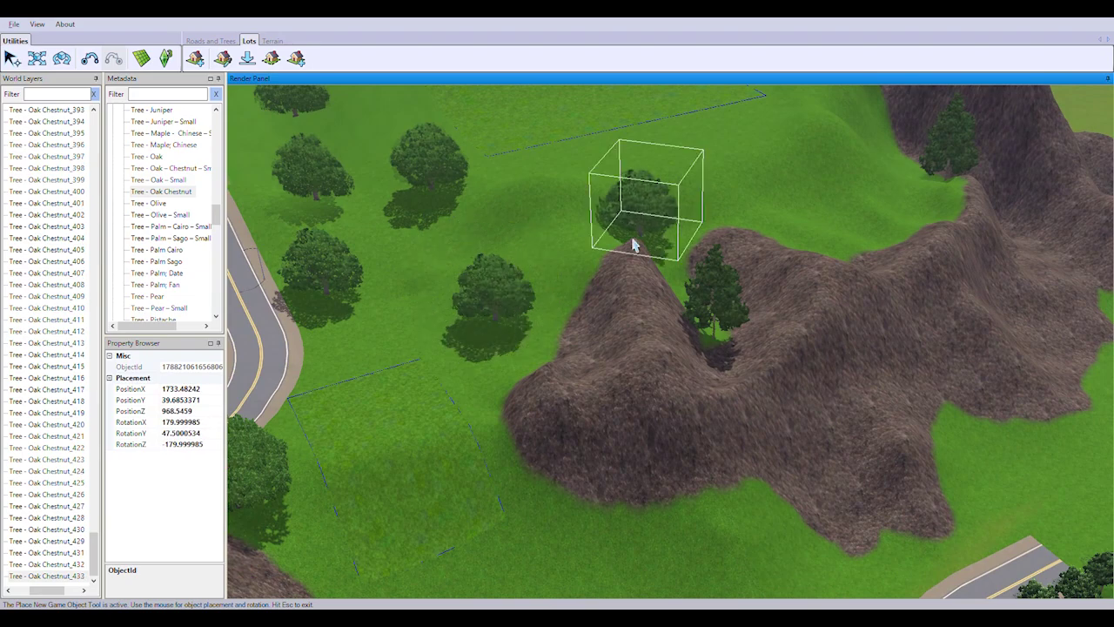
Finish with oaks on the hillside, ridge and slope, then stop placing trees
{"action": "left_click", "coordinate": [683, 290]}
{"action": "middle_click_drag", "start_coordinate": [683, 290], "coordinate": [694, 290]}
{"action": "mouse_move", "coordinate": [860, 229]}
{"action": "middle_mouse_down"}
{"action": "mouse_move", "coordinate": [594, 181]}
{"action": "mouse_move", "coordinate": [813, 322]}
{"action": "mouse_move", "coordinate": [821, 427]}
{"action": "mouse_move", "coordinate": [900, 191]}
{"action": "mouse_move", "coordinate": [706, 361]}
{"action": "mouse_move", "coordinate": [721, 510]}
{"action": "mouse_move", "coordinate": [1082, 273]}
{"action": "mouse_move", "coordinate": [338, 186]}
{"action": "middle_mouse_up"}
{"action": "left_click", "coordinate": [721, 206]}
{"action": "left_click", "coordinate": [594, 180]}
{"action": "key", "text": "Escape"}
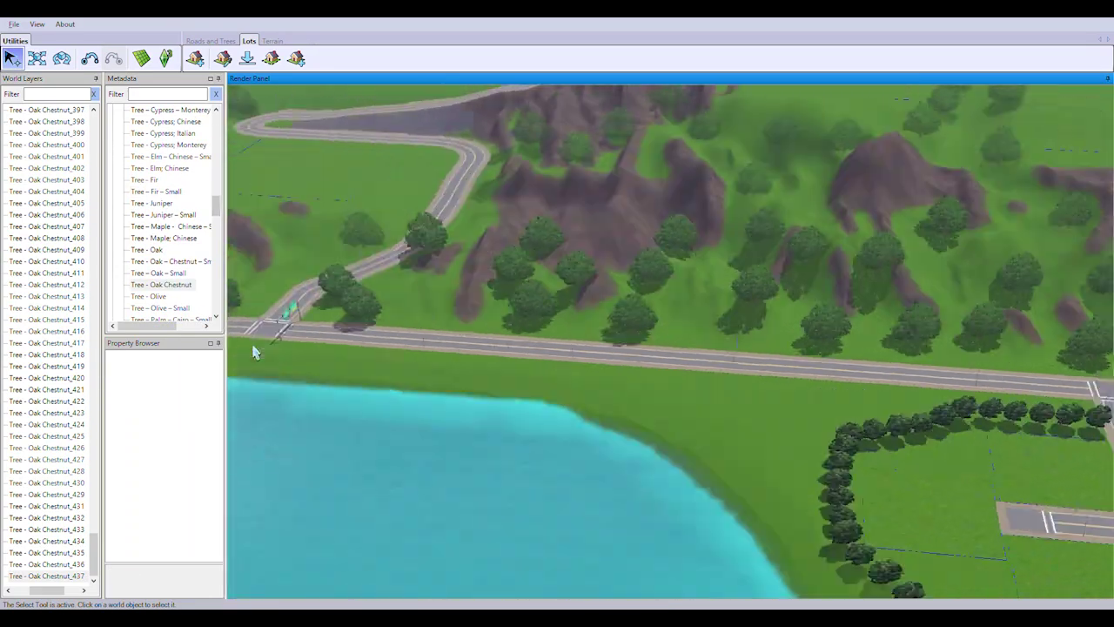
Plant a Tree - Cypress - Italian - Small beside the road and enable snap to grid
{"action": "middle_click_drag", "start_coordinate": [254, 348], "coordinate": [167, 169]}
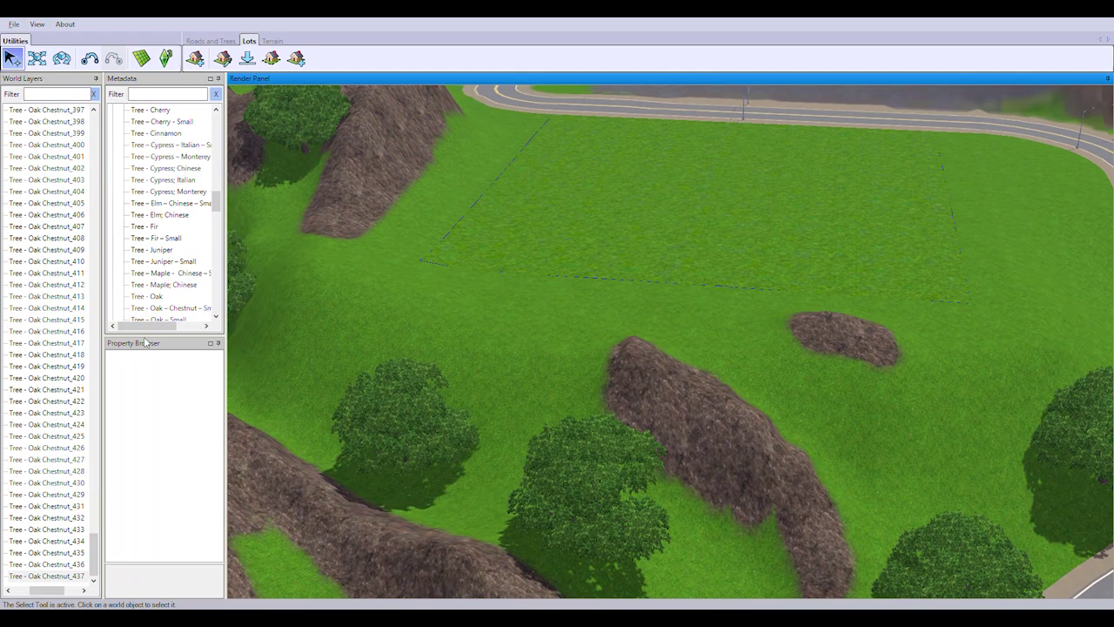
{"action": "left_click", "coordinate": [165, 145]}
{"action": "middle_click_drag", "start_coordinate": [709, 211], "coordinate": [462, 388]}
{"action": "left_click", "coordinate": [462, 388]}
{"action": "key", "text": "Escape"}
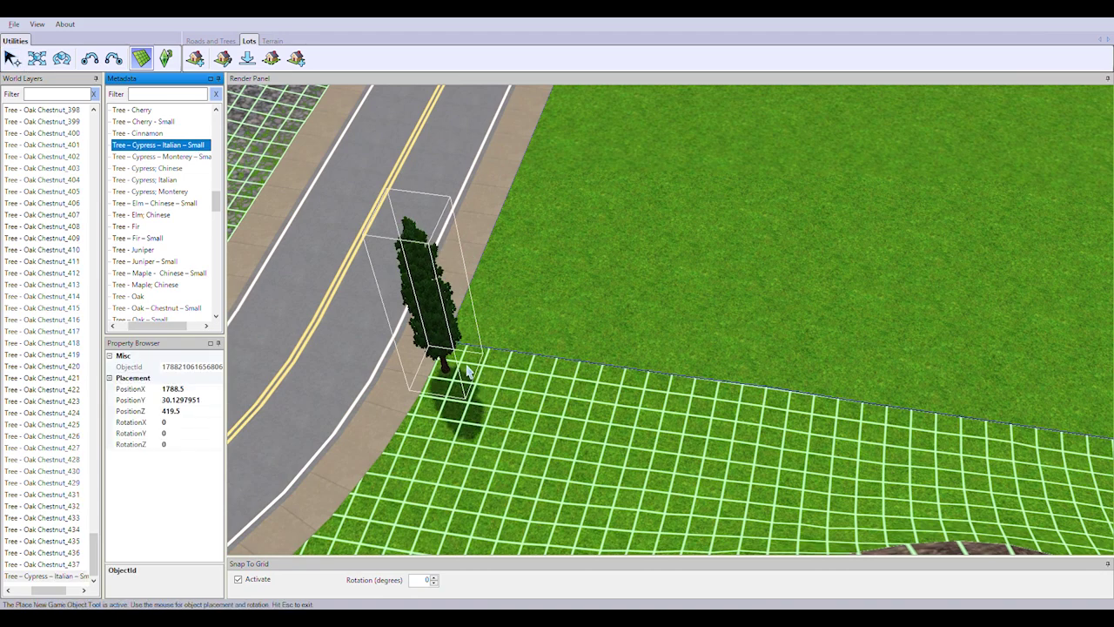
Extend the small Italian cypress row along the lot edge toward the curved road
{"action": "left_click", "coordinate": [470, 370]}
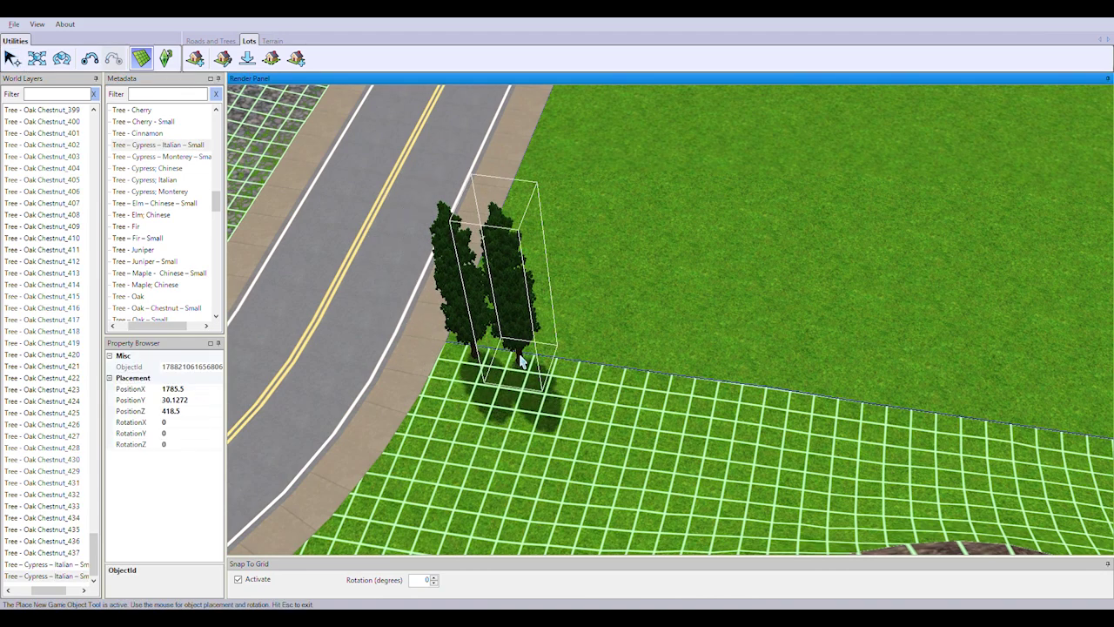
{"action": "left_click", "coordinate": [955, 426]}
{"action": "key", "text": "d"}
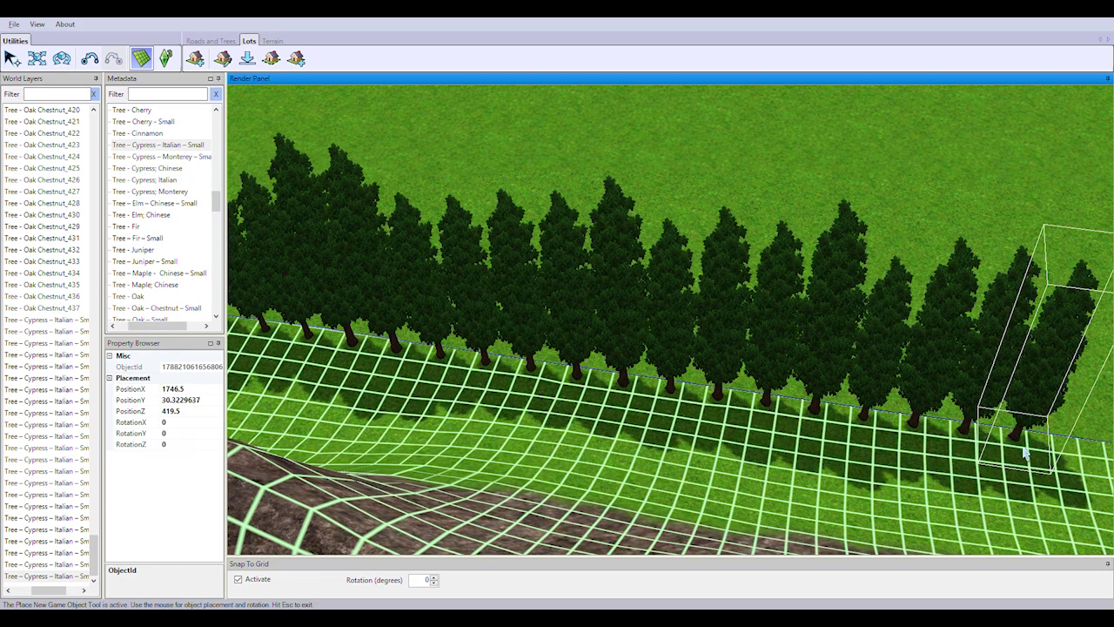
{"action": "left_click", "coordinate": [1025, 453]}
{"action": "key", "text": "d"}
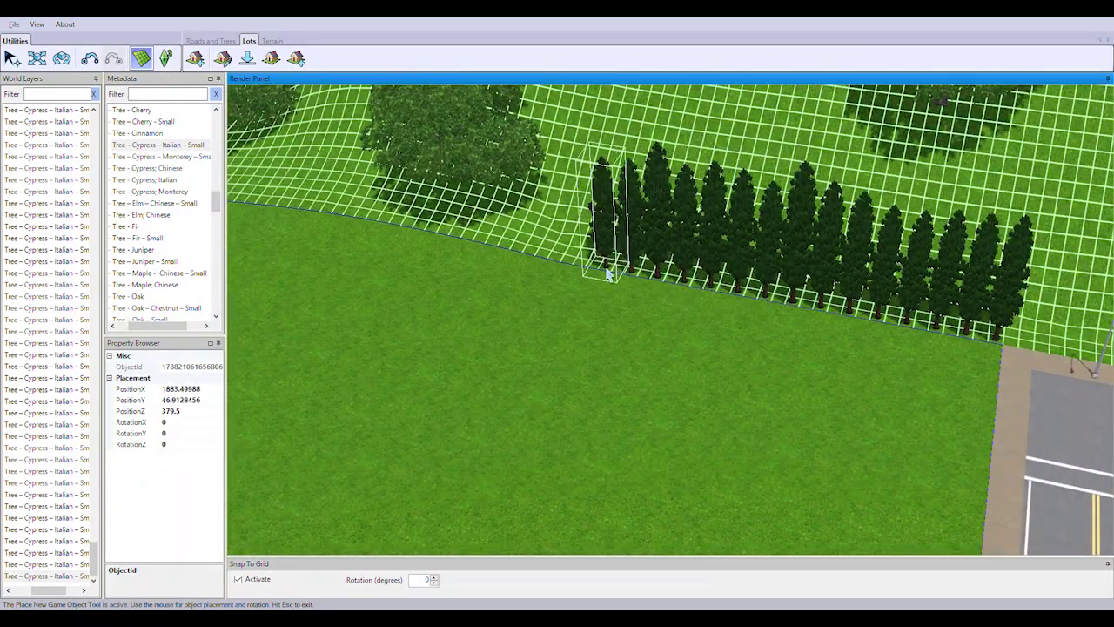
{"action": "middle_click_drag", "start_coordinate": [607, 273], "coordinate": [705, 369]}
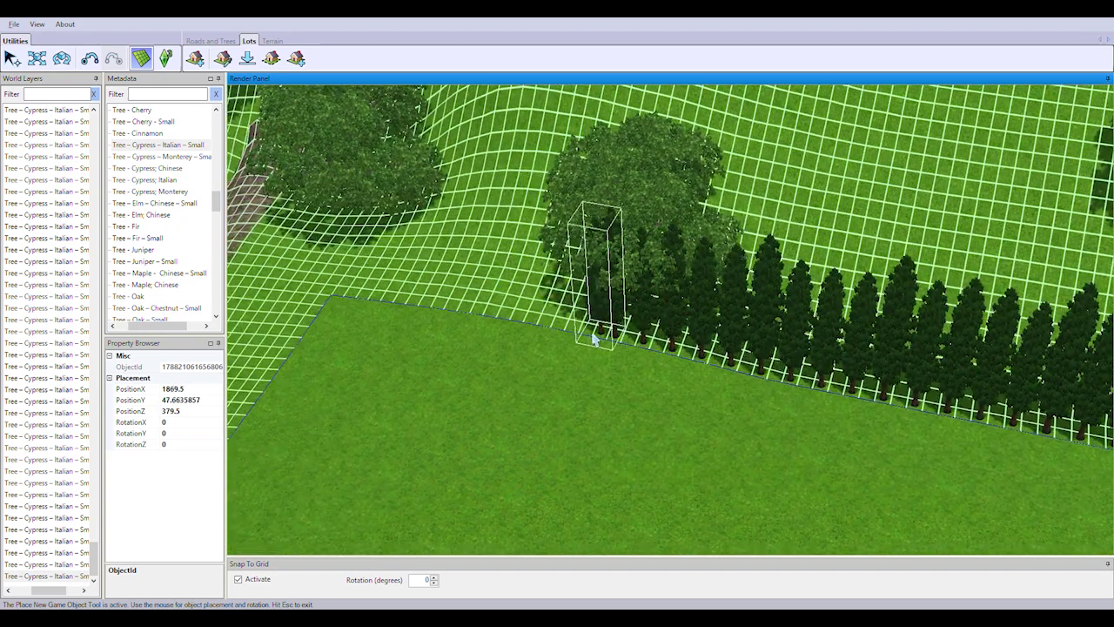
{"action": "middle_click_drag", "start_coordinate": [477, 320], "coordinate": [729, 365]}
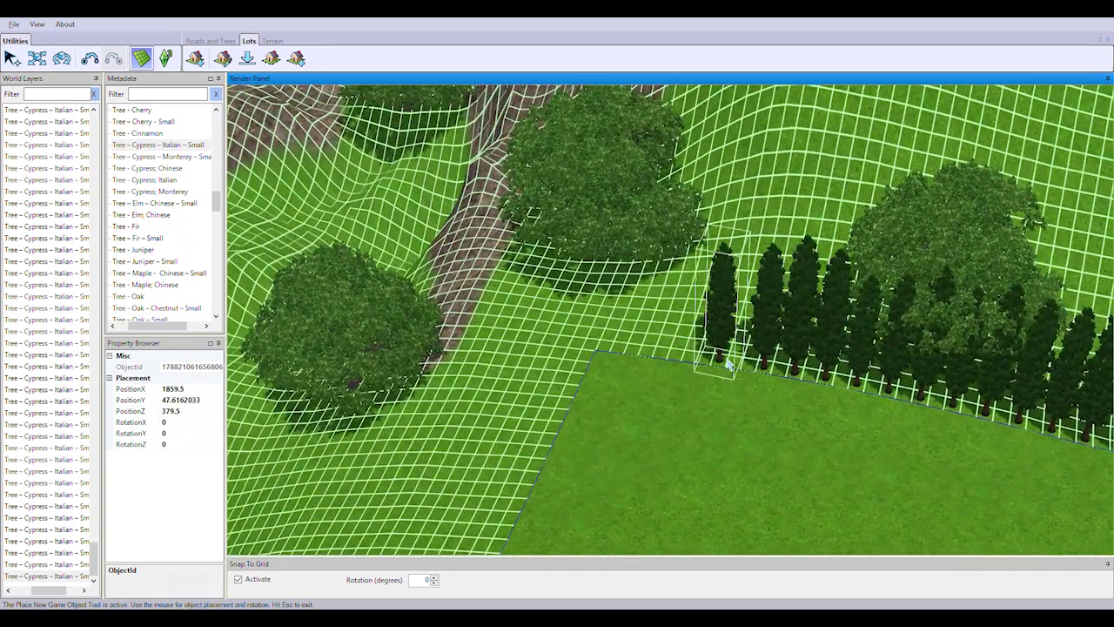
{"action": "middle_click_drag", "start_coordinate": [615, 357], "coordinate": [928, 398]}
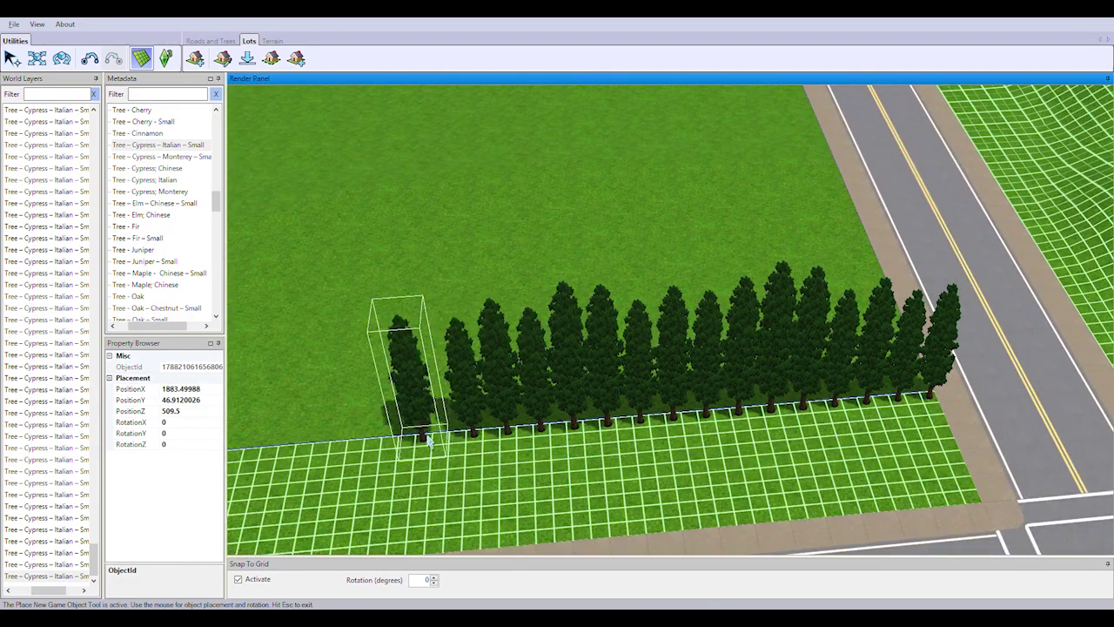
{"action": "middle_click_drag", "start_coordinate": [428, 441], "coordinate": [567, 450]}
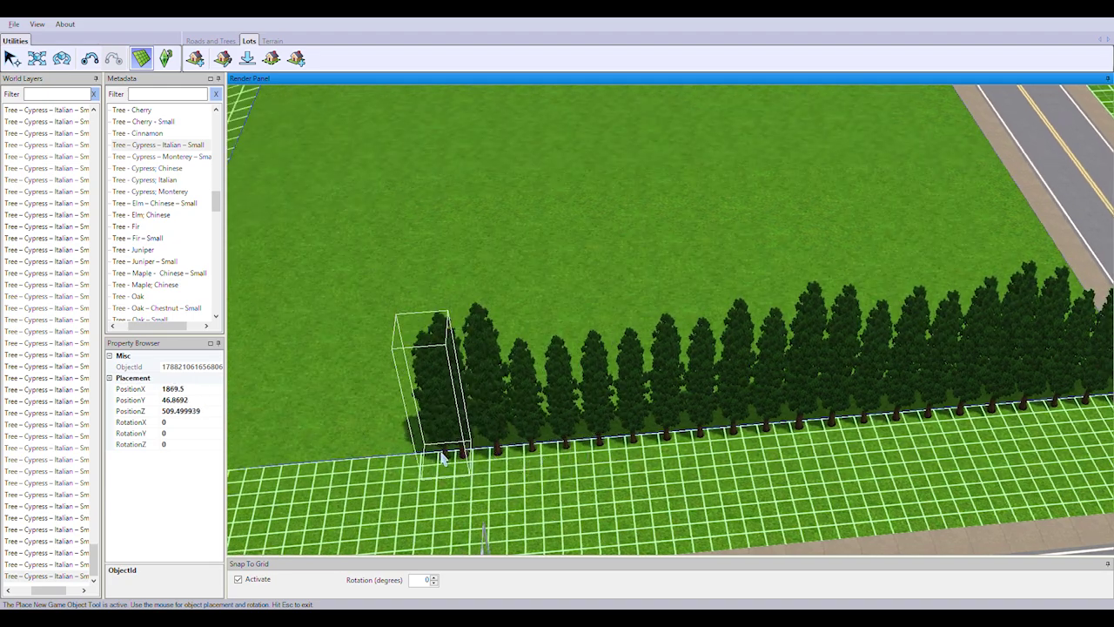
{"action": "middle_click_drag", "start_coordinate": [372, 468], "coordinate": [683, 451]}
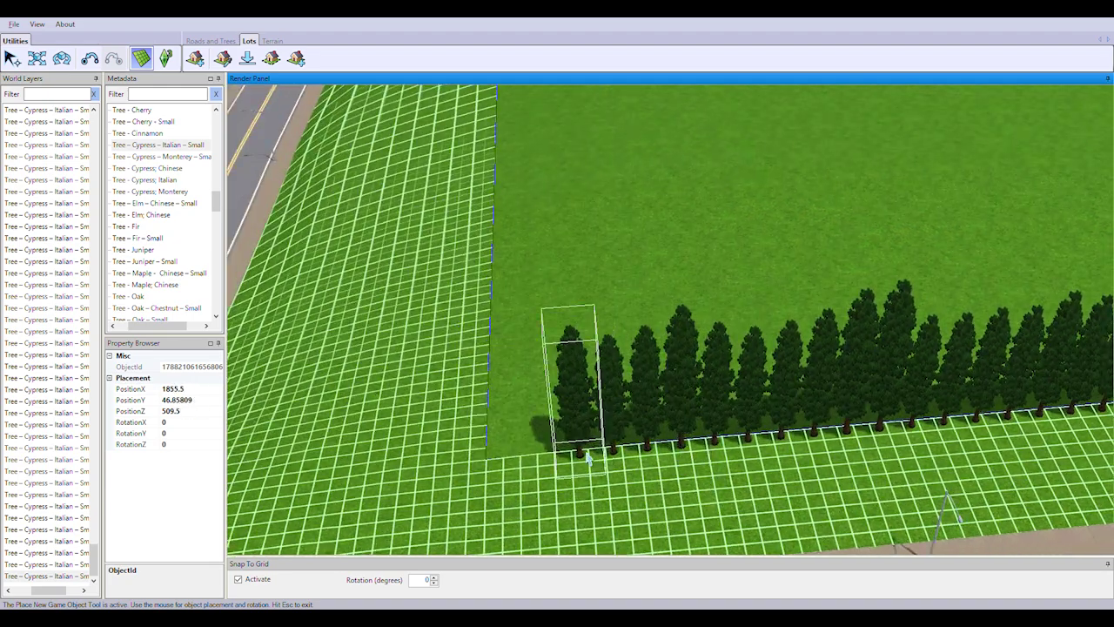
{"action": "middle_click_drag", "start_coordinate": [487, 470], "coordinate": [771, 478]}
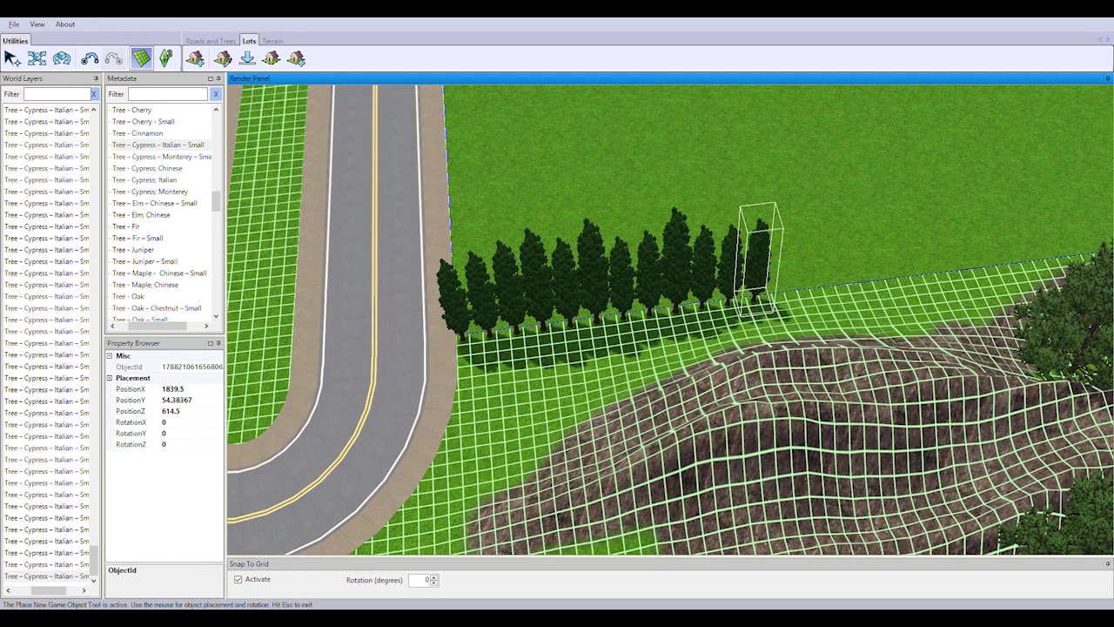
Extend the cypress row along the lot edge at the road bend
{"action": "scroll", "coordinate": [757, 301], "scroll_direction": "up", "scroll_amount": 2}
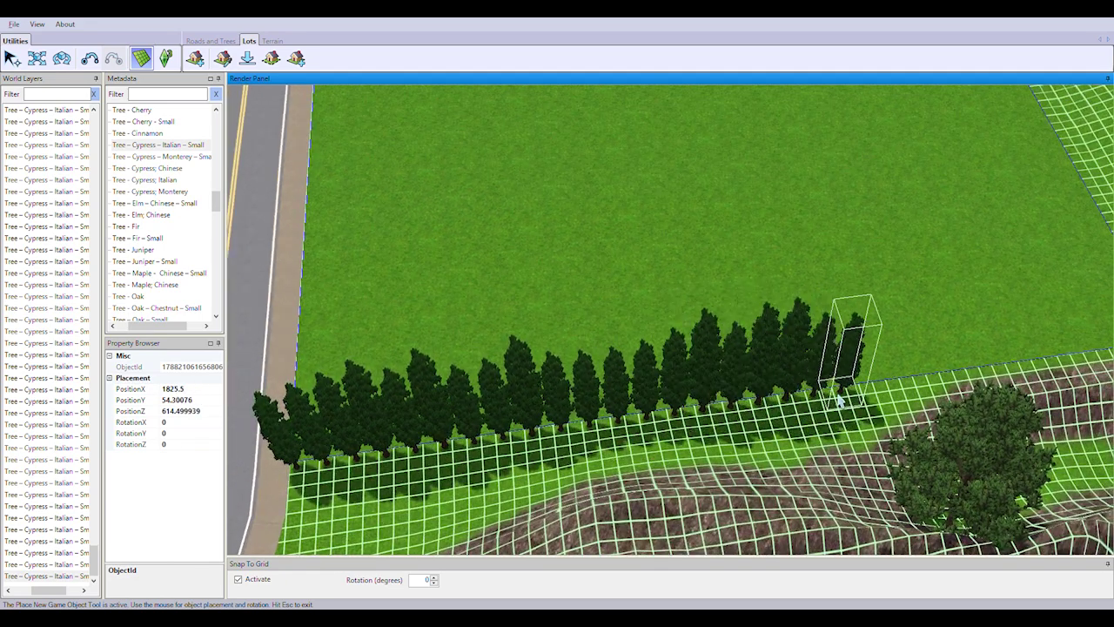
{"action": "middle_click_drag", "start_coordinate": [838, 400], "coordinate": [671, 444]}
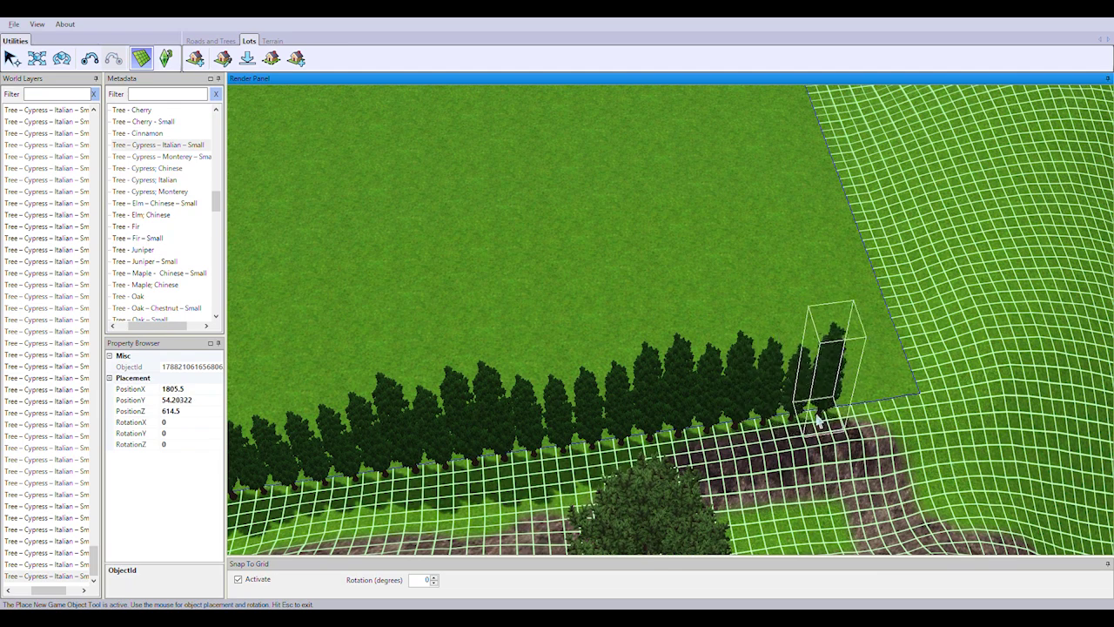
{"action": "middle_click_drag", "start_coordinate": [875, 409], "coordinate": [498, 346]}
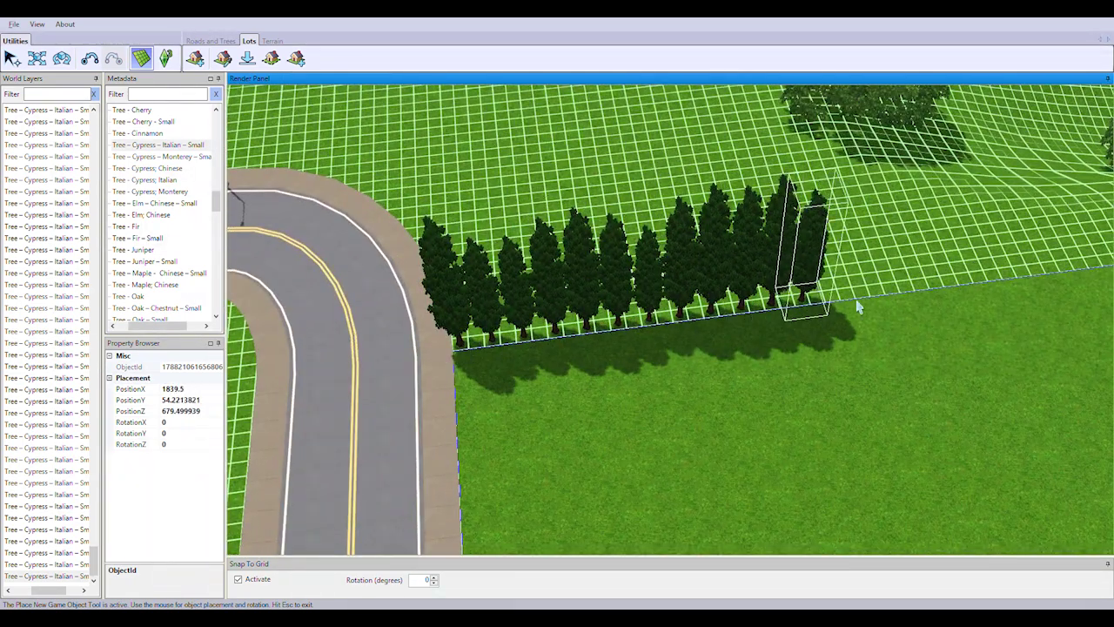
{"action": "mouse_move", "coordinate": [857, 306]}
{"action": "left_mouse_down"}
{"action": "mouse_move", "coordinate": [945, 293]}
{"action": "mouse_move", "coordinate": [990, 303]}
{"action": "left_mouse_up"}
{"action": "middle_click_drag", "start_coordinate": [990, 303], "coordinate": [696, 329]}
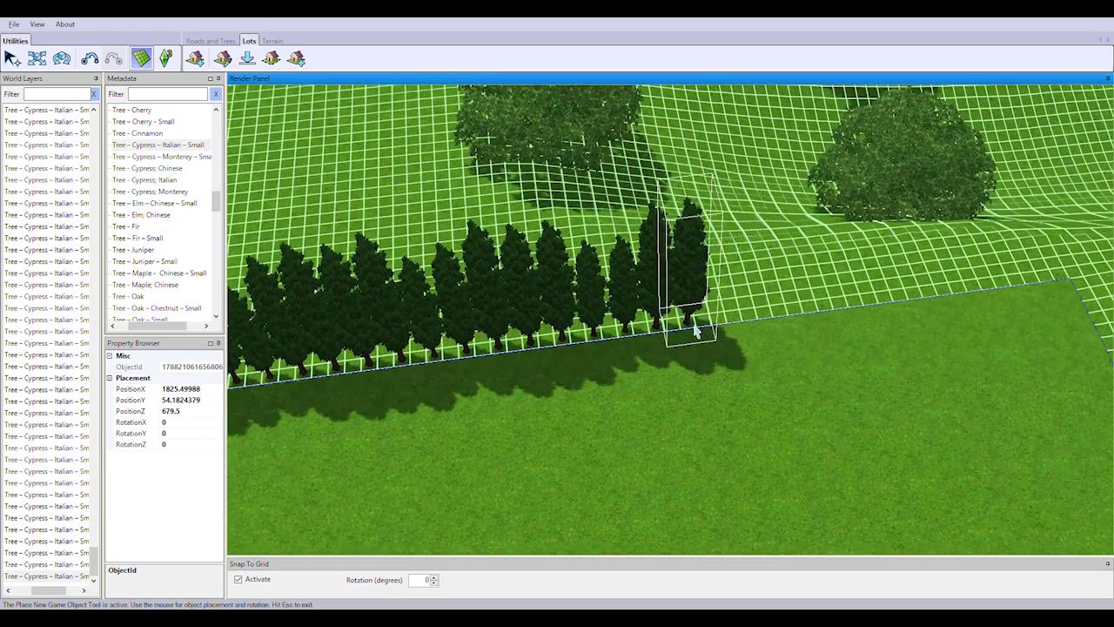
{"action": "left_click_drag", "start_coordinate": [818, 317], "coordinate": [1053, 270]}
{"action": "middle_click_drag", "start_coordinate": [1053, 270], "coordinate": [632, 461]}
Place another row of cypress trees beside the road below the hills
{"action": "scroll", "coordinate": [633, 461], "scroll_direction": "down", "scroll_amount": 5}
{"action": "mouse_move", "coordinate": [648, 383]}
{"action": "middle_mouse_down"}
{"action": "mouse_move", "coordinate": [617, 404]}
{"action": "mouse_move", "coordinate": [640, 439]}
{"action": "mouse_move", "coordinate": [611, 418]}
{"action": "mouse_move", "coordinate": [671, 360]}
{"action": "mouse_move", "coordinate": [647, 514]}
{"action": "middle_mouse_up"}
{"action": "scroll", "coordinate": [653, 364], "scroll_direction": "up", "scroll_amount": 5}
{"action": "scroll", "coordinate": [647, 514], "scroll_direction": "up", "scroll_amount": 3}
{"action": "left_click_drag", "start_coordinate": [460, 522], "coordinate": [888, 534]}
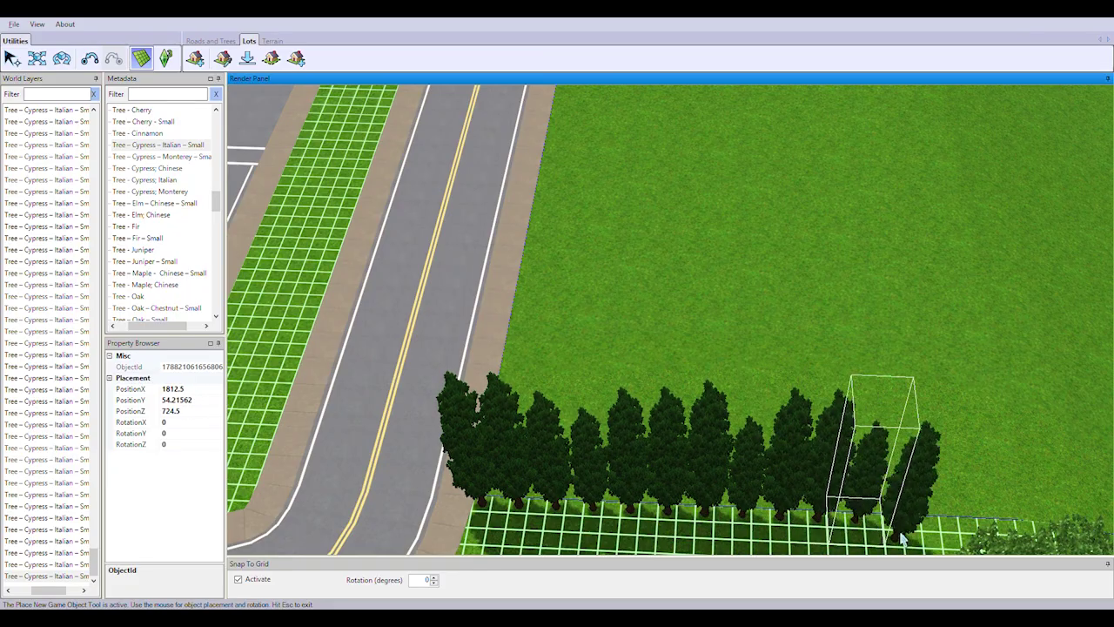
{"action": "scroll", "coordinate": [661, 457], "scroll_direction": "up", "scroll_amount": 5}
Continue the cypress row along the lot edge beside the dirt hill
{"action": "middle_click_drag", "start_coordinate": [760, 471], "coordinate": [622, 383]}
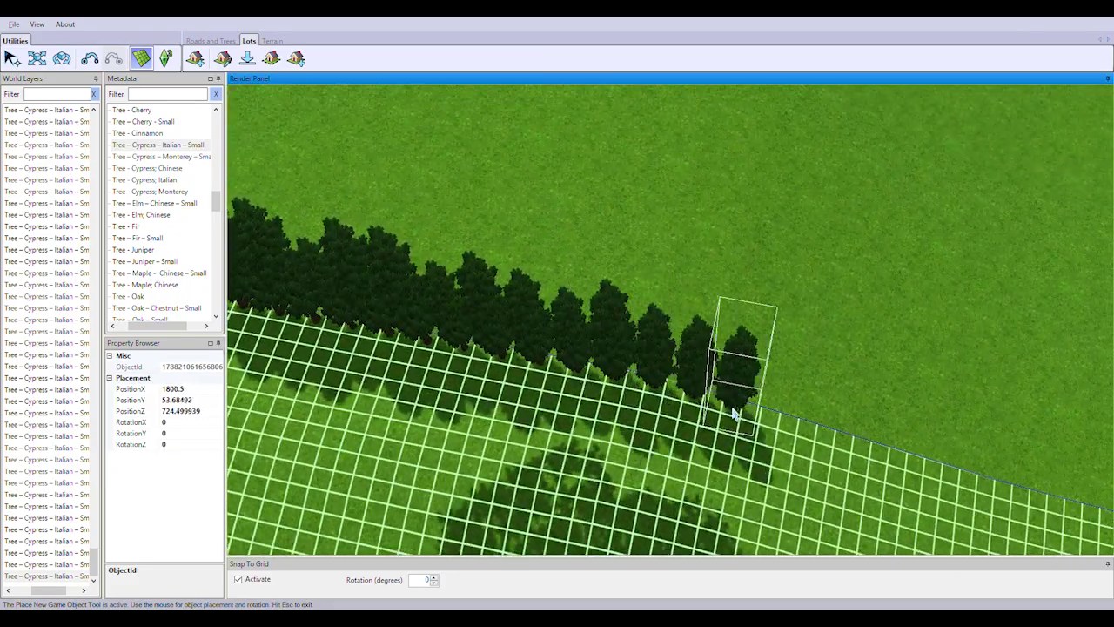
{"action": "middle_click_drag", "start_coordinate": [844, 446], "coordinate": [897, 509]}
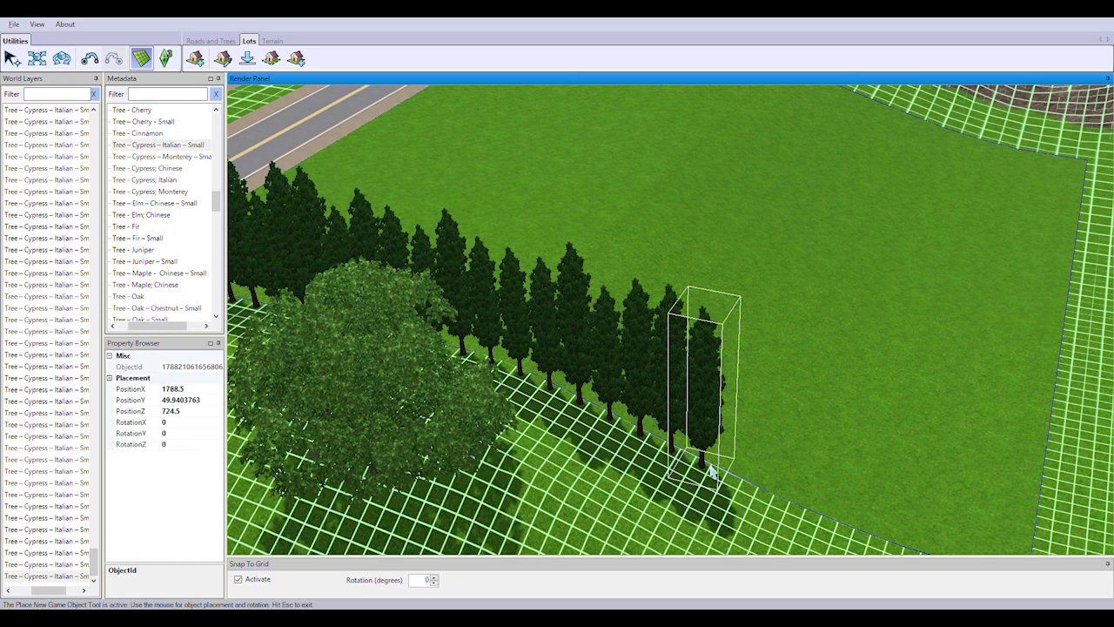
{"action": "middle_click_drag", "start_coordinate": [800, 521], "coordinate": [794, 446]}
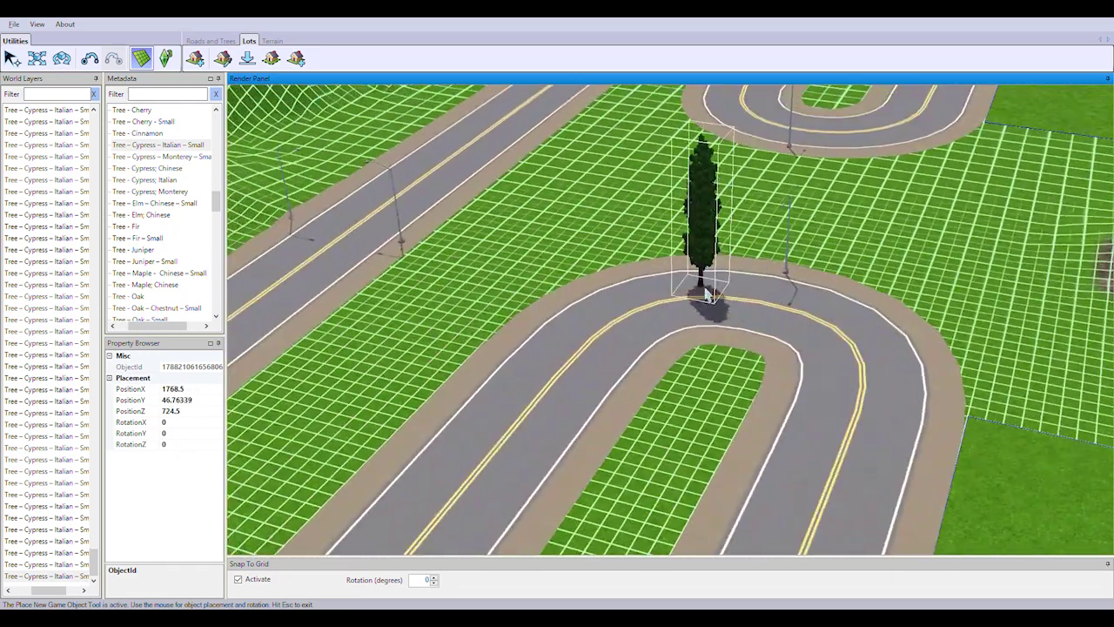
{"action": "middle_click_drag", "start_coordinate": [709, 304], "coordinate": [769, 364]}
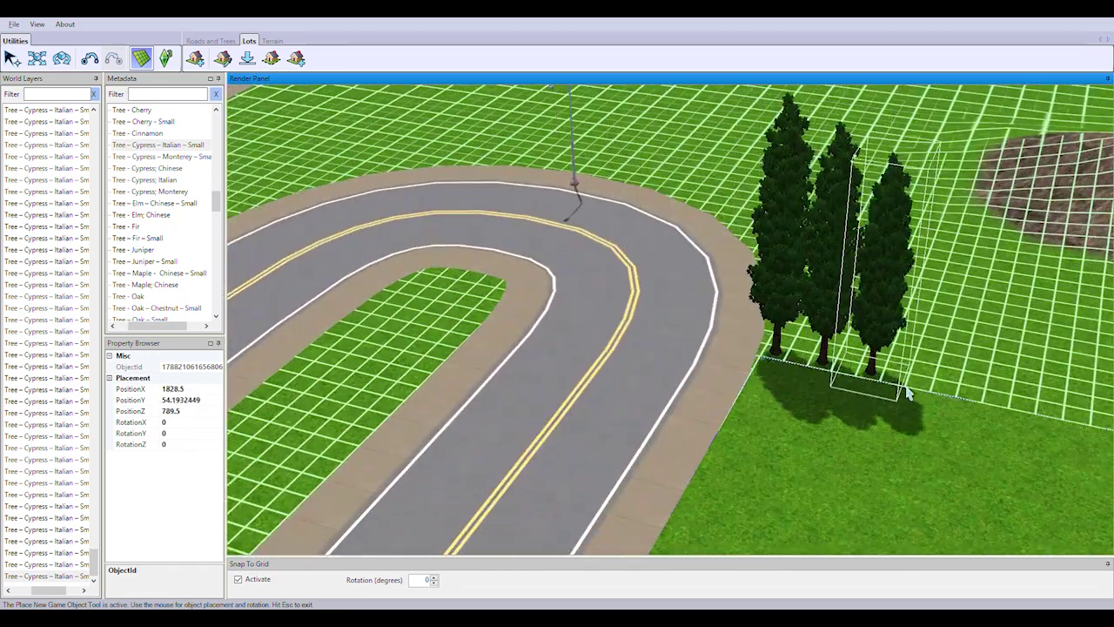
{"action": "middle_click_drag", "start_coordinate": [907, 394], "coordinate": [687, 300]}
{"action": "mouse_move", "coordinate": [635, 309]}
{"action": "left_mouse_down"}
{"action": "mouse_move", "coordinate": [1014, 401]}
{"action": "mouse_move", "coordinate": [1046, 423]}
{"action": "mouse_move", "coordinate": [714, 334]}
{"action": "mouse_move", "coordinate": [1061, 501]}
{"action": "left_mouse_up"}
{"action": "scroll", "coordinate": [1032, 429], "scroll_direction": "up", "scroll_amount": 2}
{"action": "scroll", "coordinate": [1038, 433], "scroll_direction": "down", "scroll_amount": 2}
{"action": "scroll", "coordinate": [1061, 500], "scroll_direction": "down", "scroll_amount": 2}
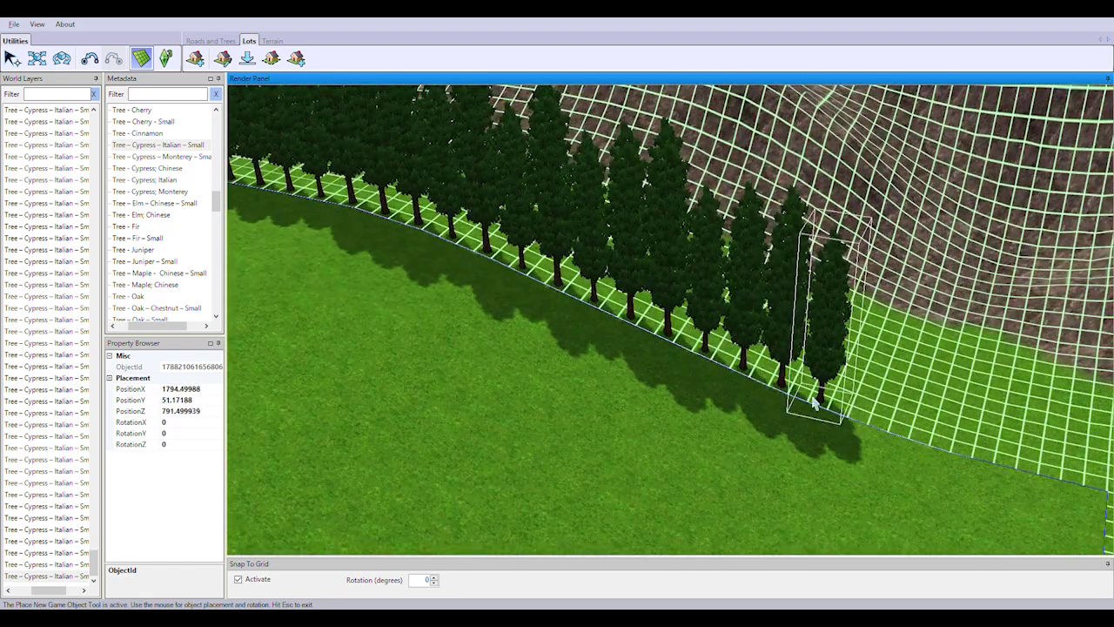
{"action": "mouse_move", "coordinate": [820, 410]}
{"action": "left_mouse_down"}
{"action": "mouse_move", "coordinate": [932, 459]}
{"action": "mouse_move", "coordinate": [1024, 468]}
{"action": "left_mouse_up"}
{"action": "scroll", "coordinate": [879, 433], "scroll_direction": "up", "scroll_amount": 2}
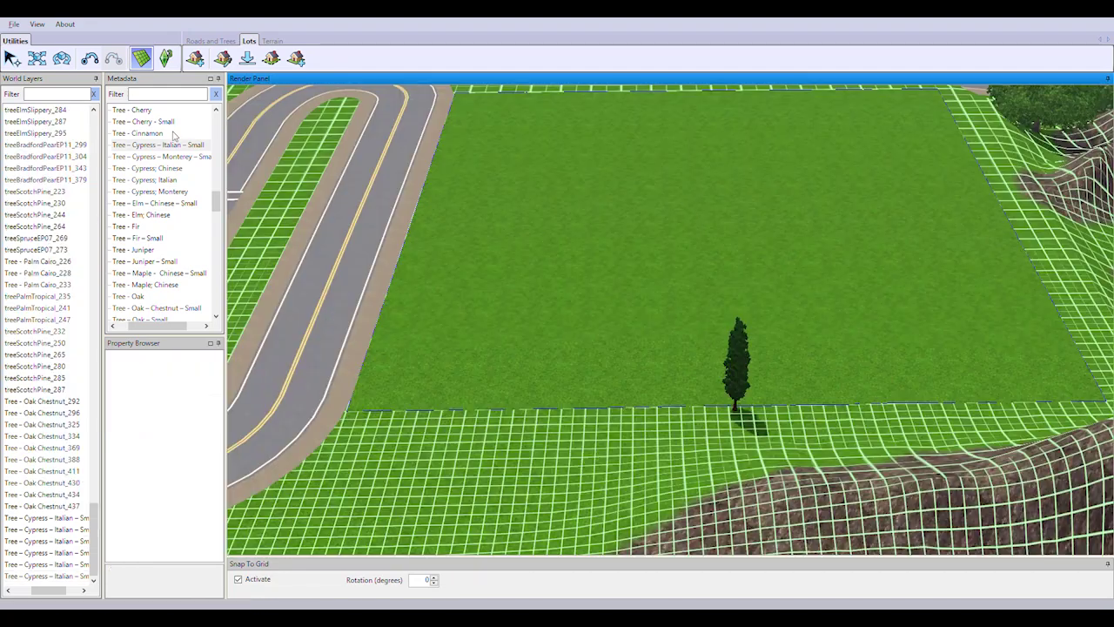
Reselect Tree – Cypress – Italian – Small and plant about ten along the straight-road lot edge
{"action": "left_click", "coordinate": [169, 145]}
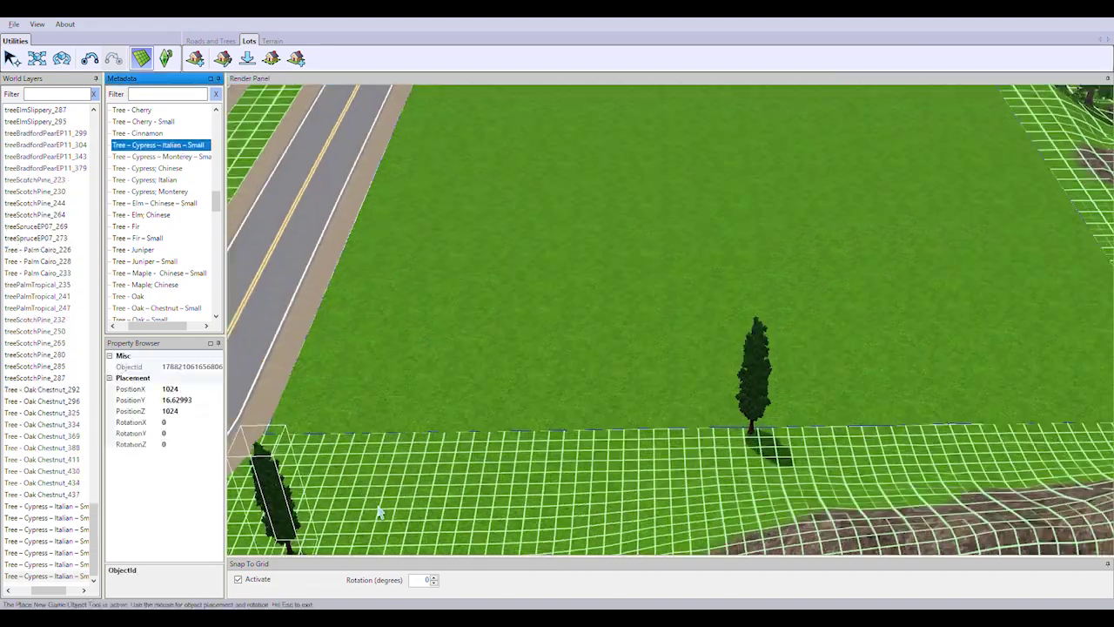
{"action": "mouse_move", "coordinate": [377, 510]}
{"action": "left_mouse_down"}
{"action": "mouse_move", "coordinate": [446, 428]}
{"action": "mouse_move", "coordinate": [596, 434]}
{"action": "left_mouse_up"}
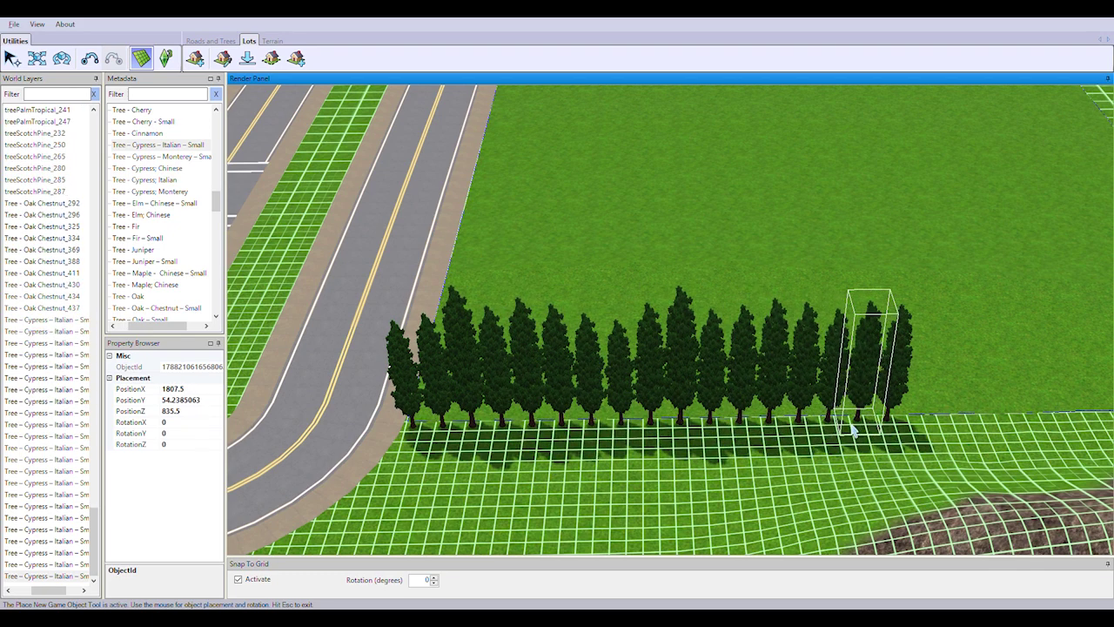
{"action": "scroll", "coordinate": [853, 431], "scroll_direction": "up", "scroll_amount": 3}
{"action": "mouse_move", "coordinate": [853, 431]}
{"action": "left_mouse_down"}
{"action": "mouse_move", "coordinate": [711, 464]}
{"action": "mouse_move", "coordinate": [839, 477]}
{"action": "mouse_move", "coordinate": [823, 464]}
{"action": "mouse_move", "coordinate": [745, 464]}
{"action": "left_mouse_up"}
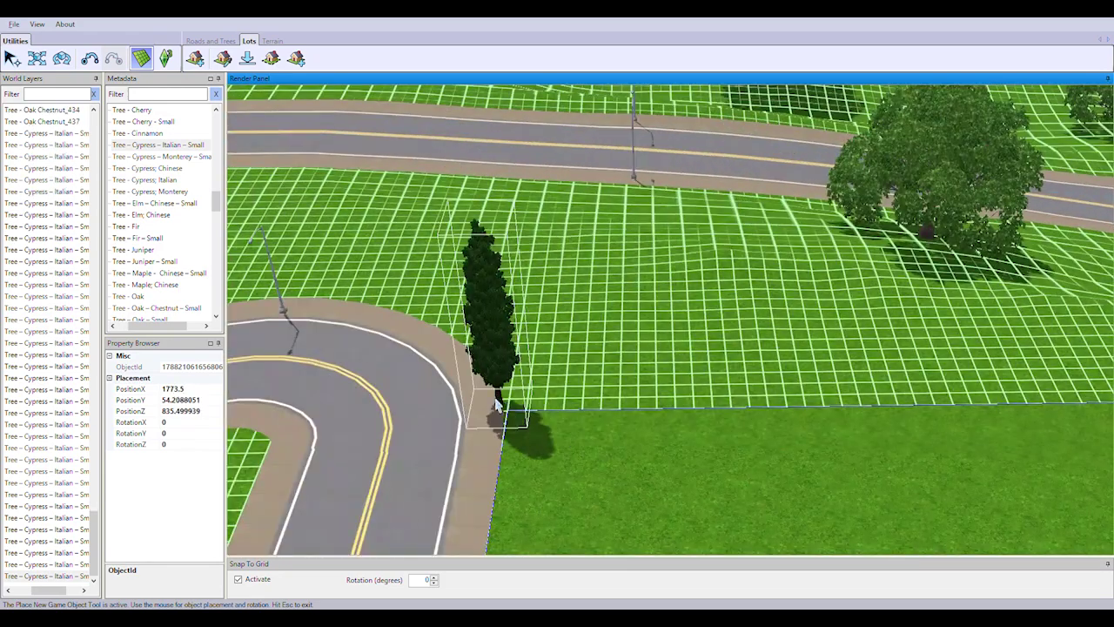
{"action": "left_click_drag", "start_coordinate": [548, 409], "coordinate": [594, 410]}
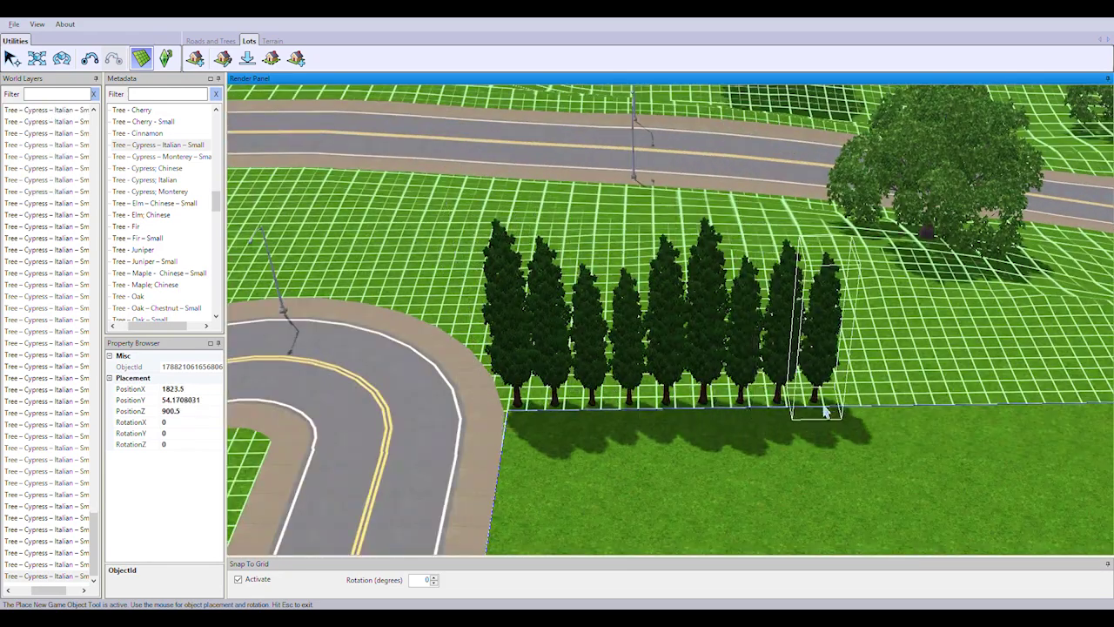
{"action": "left_click_drag", "start_coordinate": [894, 409], "coordinate": [590, 416]}
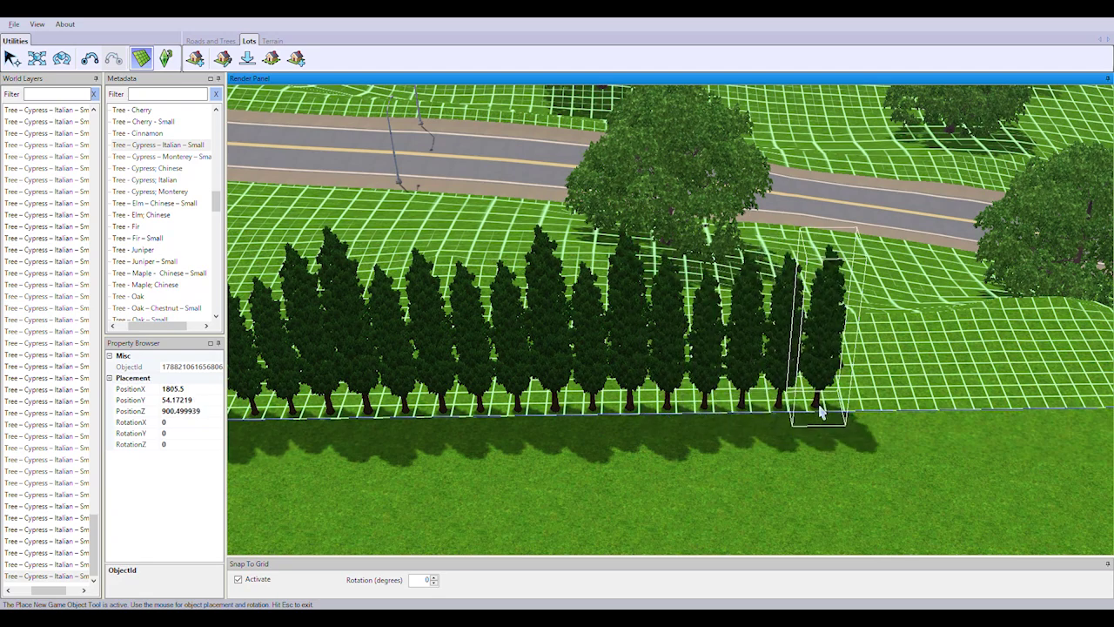
{"action": "left_click_drag", "start_coordinate": [901, 383], "coordinate": [671, 407]}
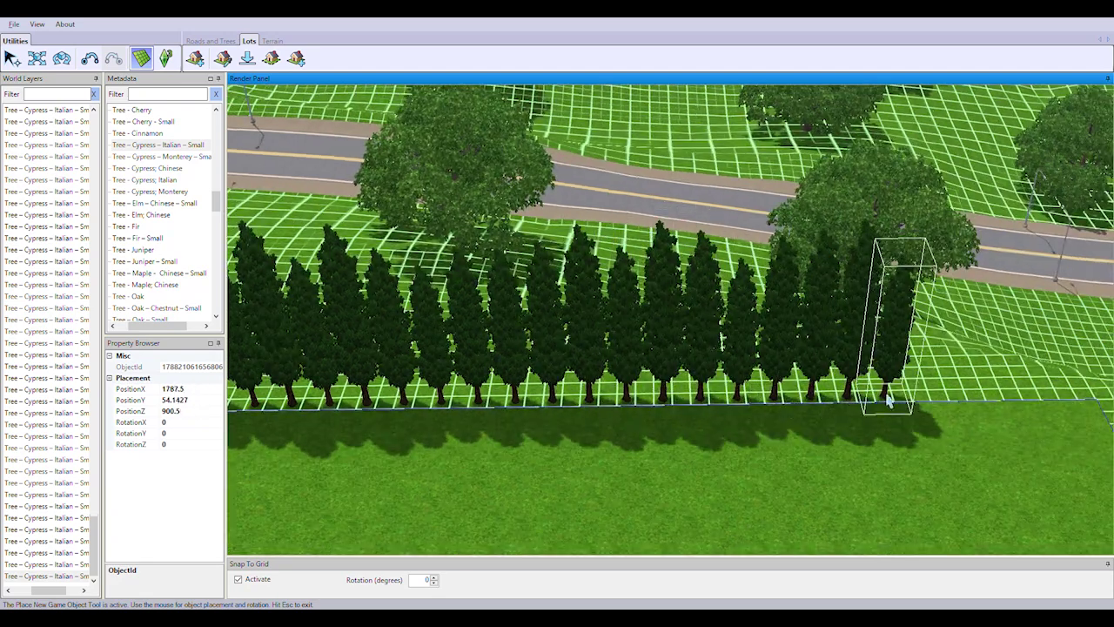
{"action": "left_click_drag", "start_coordinate": [888, 398], "coordinate": [620, 383]}
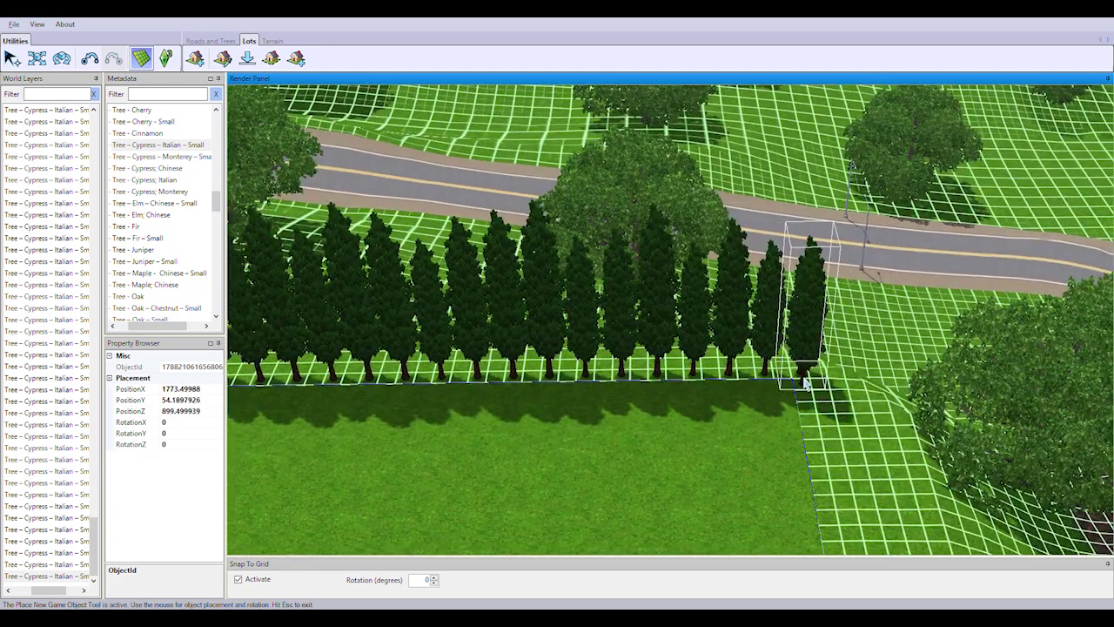
{"action": "scroll", "coordinate": [807, 380], "scroll_direction": "down", "scroll_amount": 5}
{"action": "scroll", "coordinate": [722, 374], "scroll_direction": "up", "scroll_amount": 5}
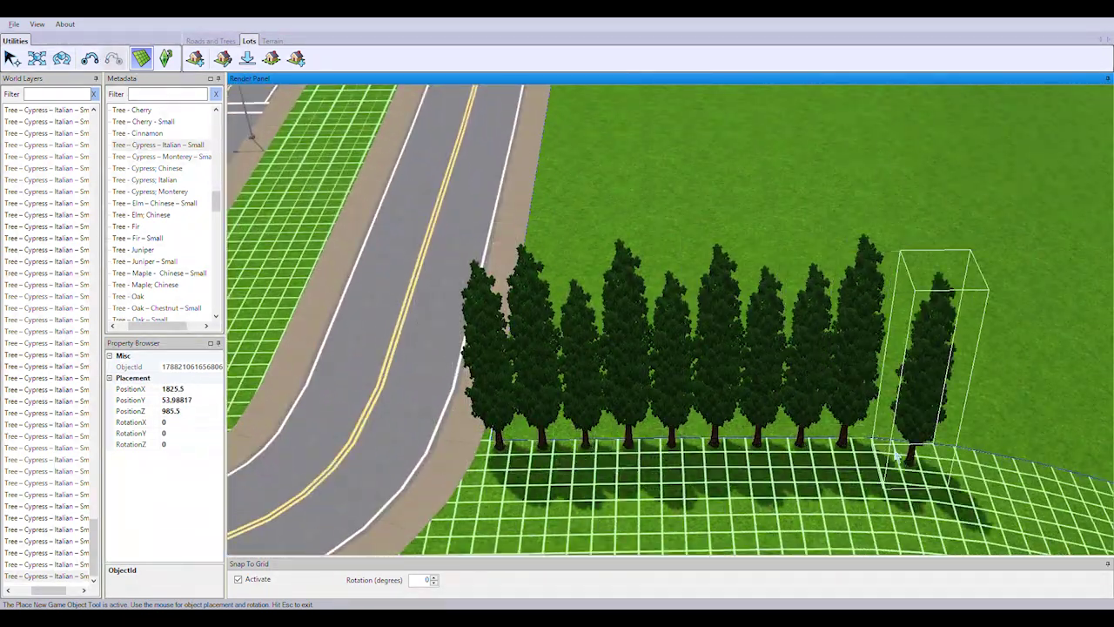
Pan the view right along the cypress row toward the curved road
{"action": "key", "text": "Right"}
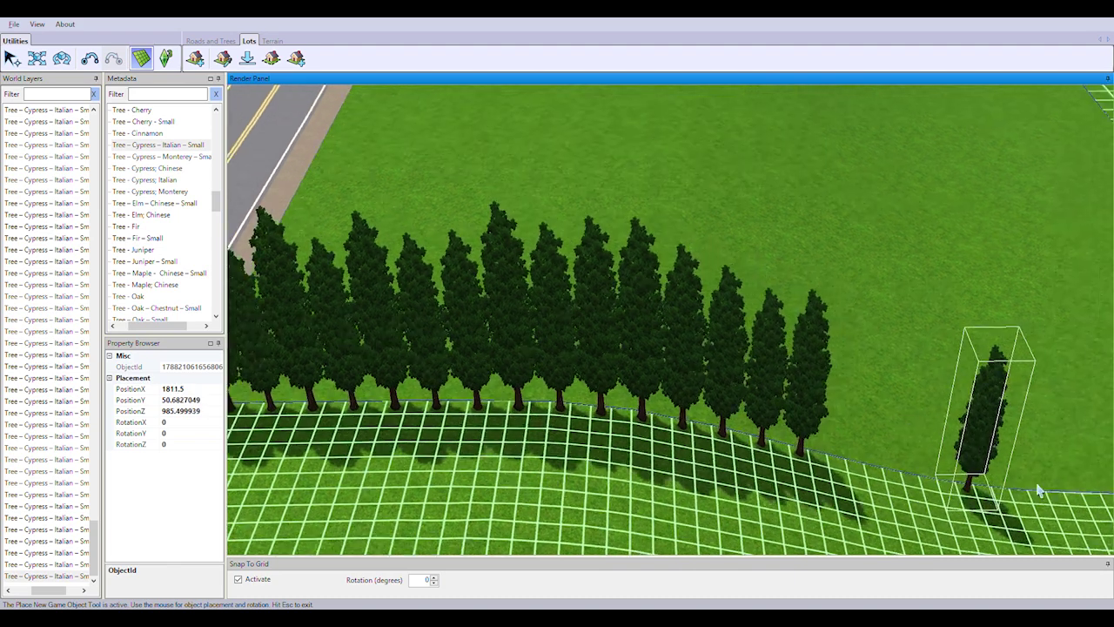
{"action": "key", "text": "Right"}
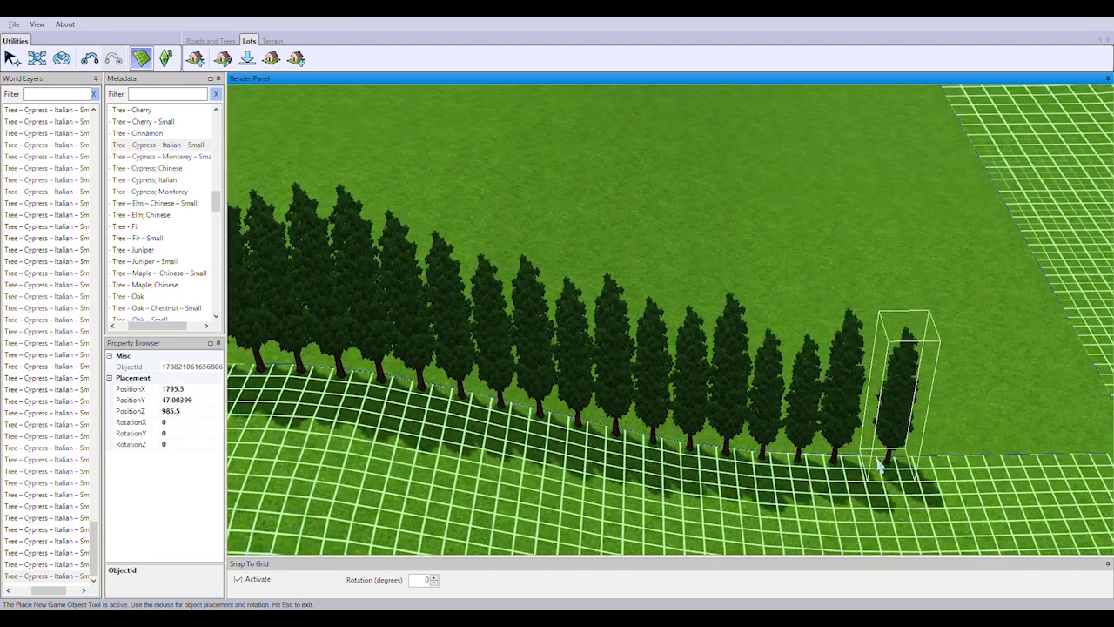
{"action": "key", "text": "Right"}
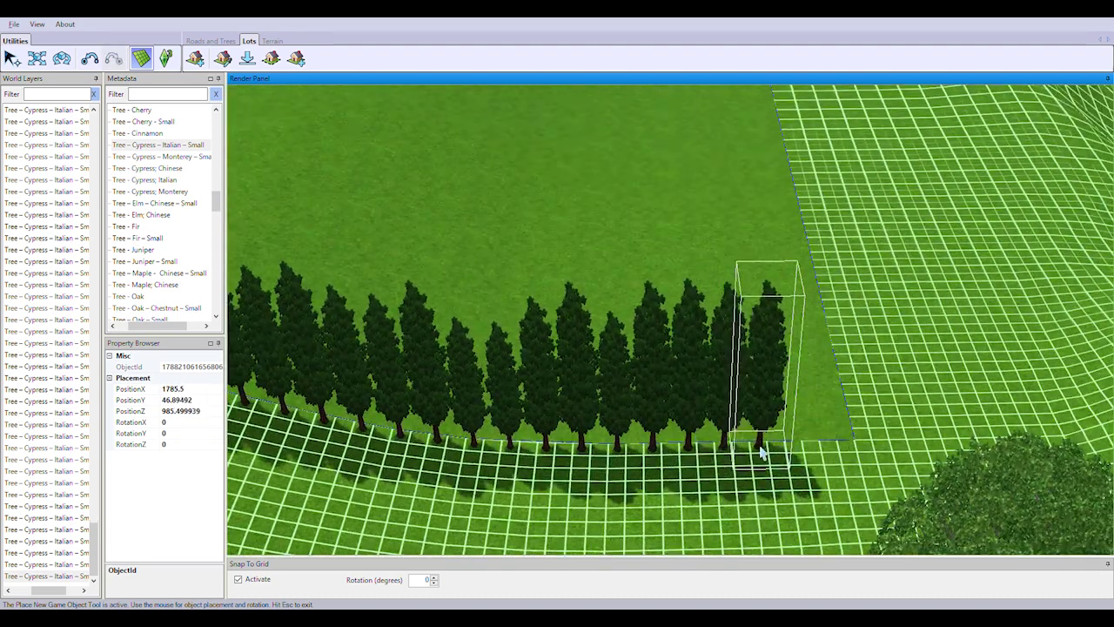
{"action": "key", "text": "Right"}
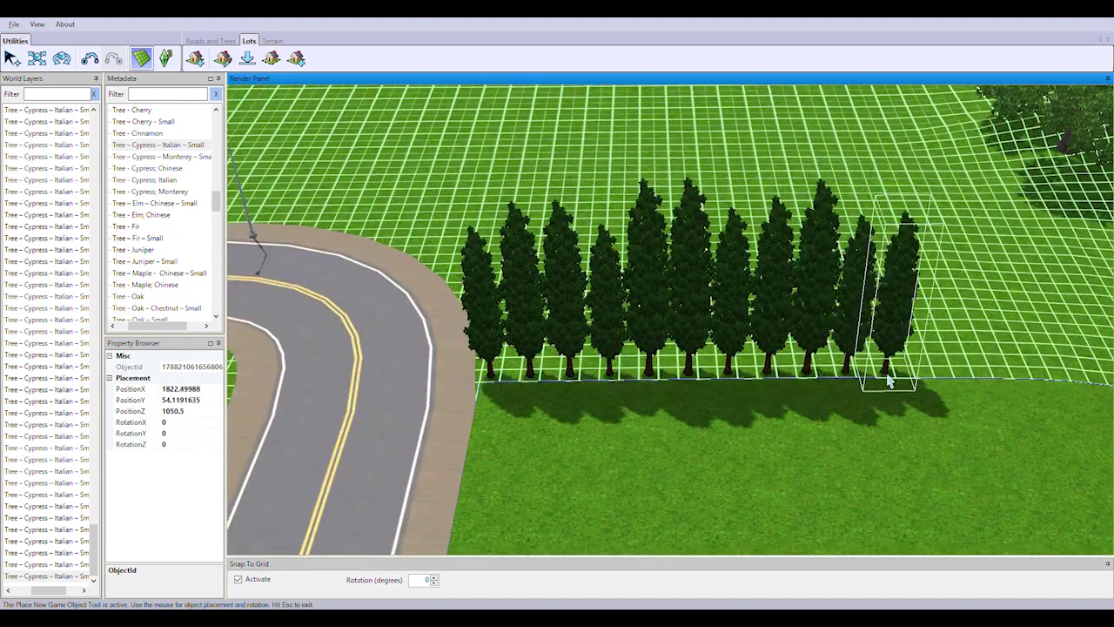
{"action": "key", "text": "Right"}
{"action": "key", "text": "Right"}
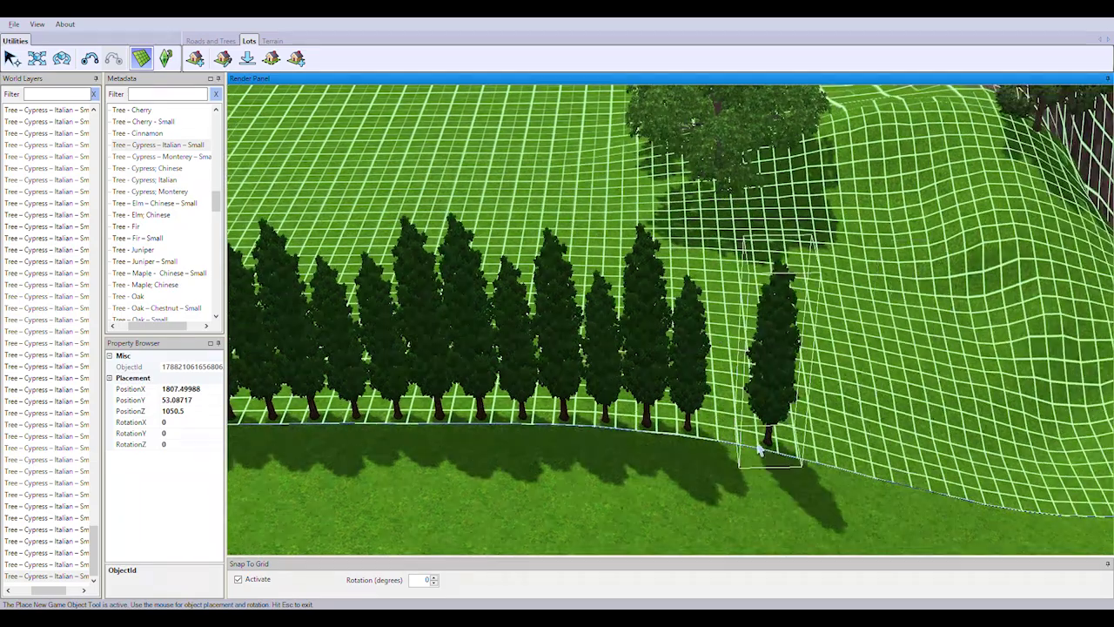
{"action": "key", "text": "Right"}
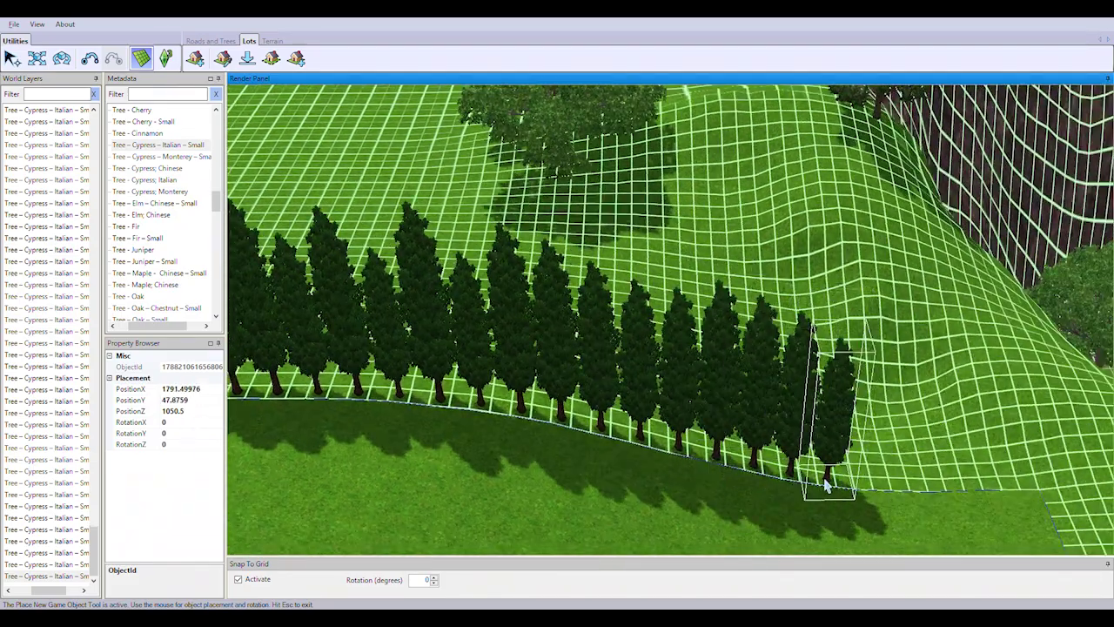
{"action": "key", "text": "Right"}
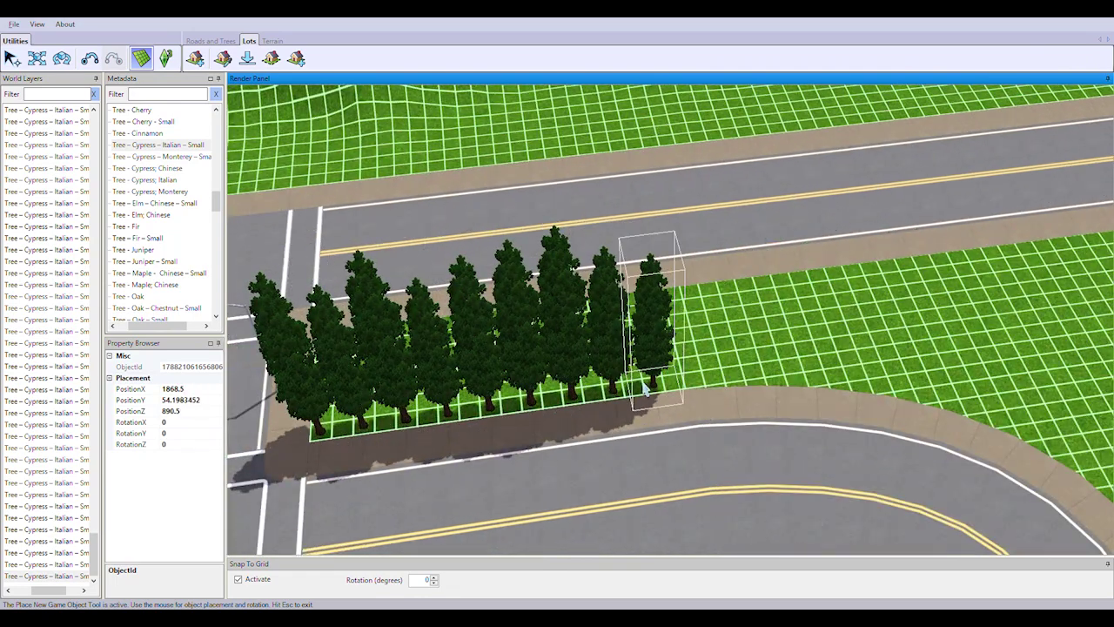
Plant five cypresses along the lot edge by the intersection, extending leftward
{"action": "scroll", "coordinate": [848, 376], "scroll_direction": "down", "scroll_amount": 5}
{"action": "scroll", "coordinate": [567, 522], "scroll_direction": "up", "scroll_amount": 5}
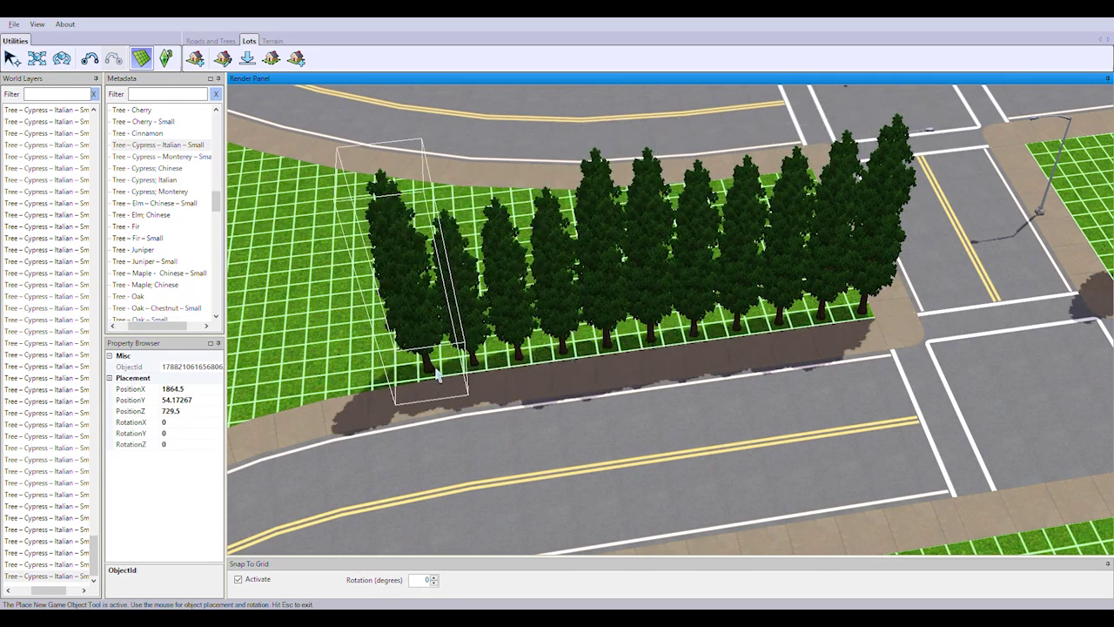
{"action": "scroll", "coordinate": [420, 438], "scroll_direction": "down", "scroll_amount": 5}
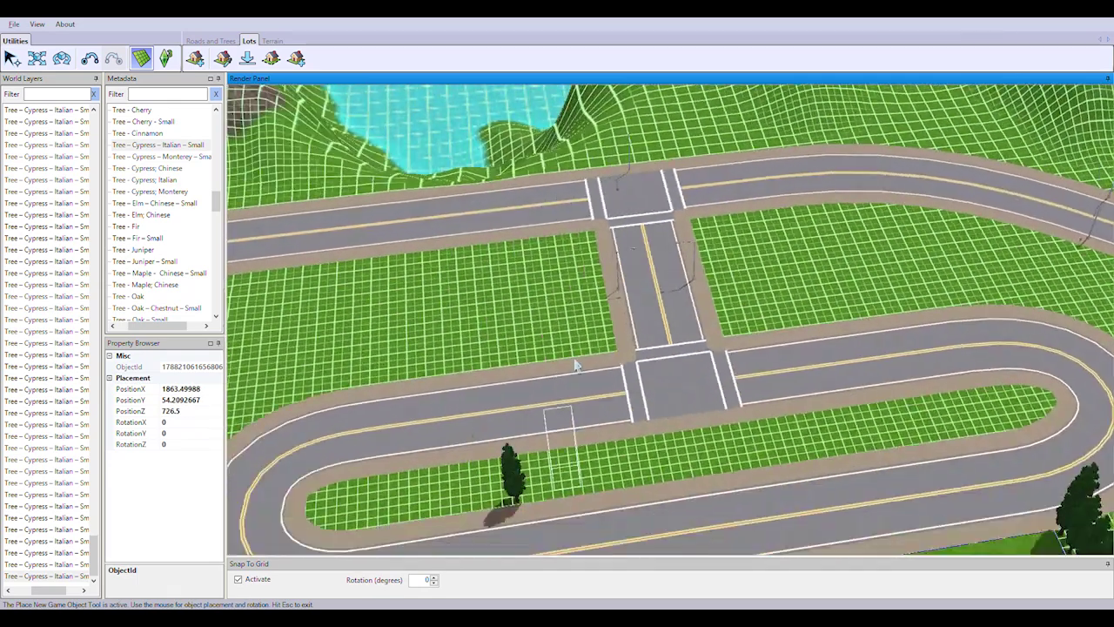
{"action": "scroll", "coordinate": [579, 366], "scroll_direction": "up", "scroll_amount": 5}
{"action": "left_click", "coordinate": [642, 305]}
{"action": "left_click", "coordinate": [603, 306]}
{"action": "left_click", "coordinate": [564, 309]}
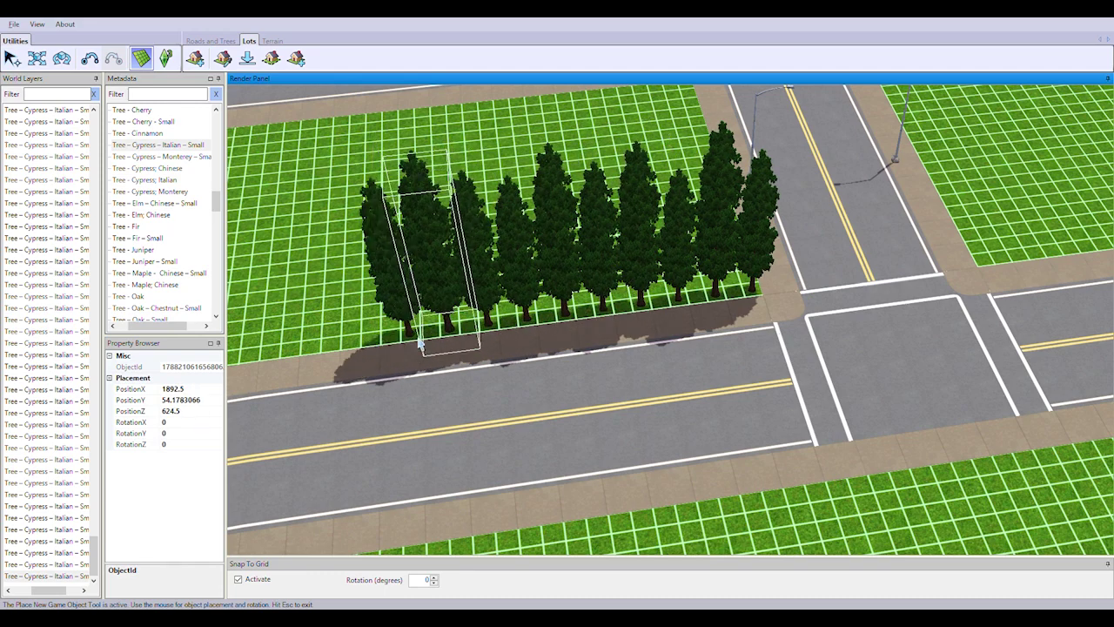
{"action": "left_click", "coordinate": [420, 346]}
{"action": "left_click", "coordinate": [381, 348]}
Add a row of five cypresses on the lot across the road
{"action": "scroll", "coordinate": [1001, 344], "scroll_direction": "up", "scroll_amount": 4}
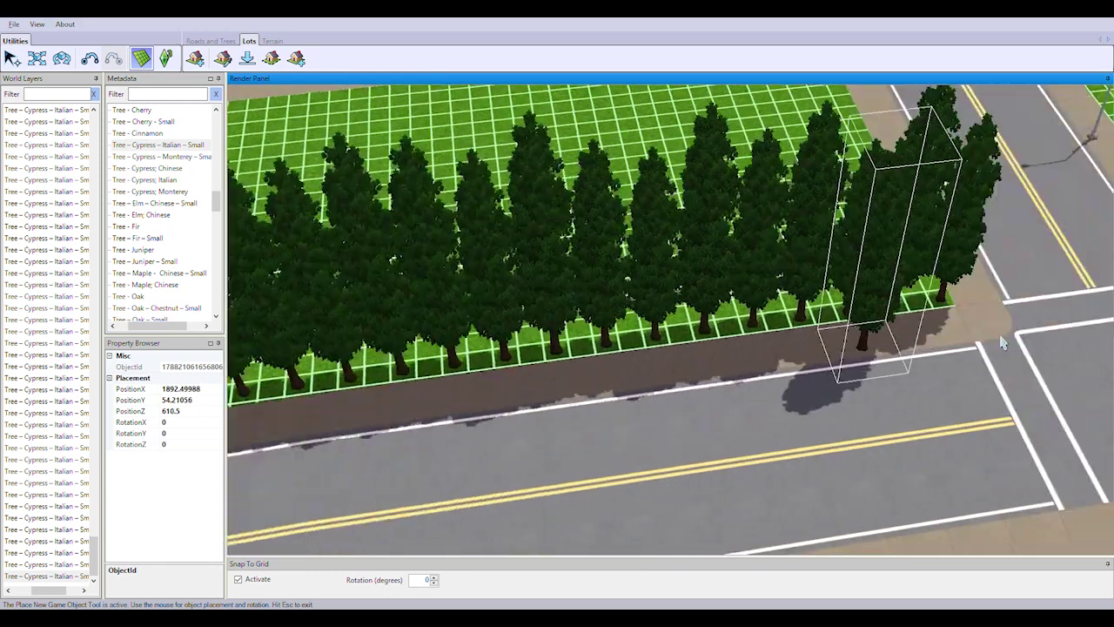
{"action": "scroll", "coordinate": [1001, 344], "scroll_direction": "down", "scroll_amount": 4}
{"action": "scroll", "coordinate": [609, 340], "scroll_direction": "up", "scroll_amount": 4}
{"action": "left_click", "coordinate": [649, 348]}
{"action": "left_click", "coordinate": [696, 344]}
{"action": "left_click", "coordinate": [748, 337]}
{"action": "left_click", "coordinate": [796, 332]}
{"action": "left_click", "coordinate": [844, 326]}
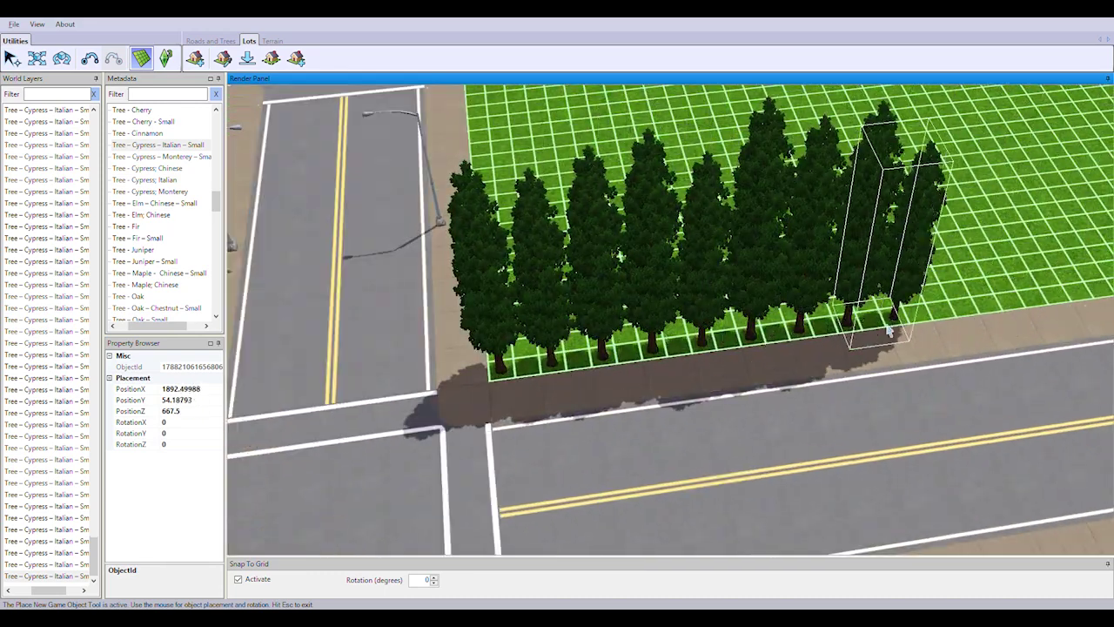
Plant five cypresses along the lot beside the curved road
{"action": "scroll", "coordinate": [889, 331], "scroll_direction": "down", "scroll_amount": 3}
{"action": "left_click", "coordinate": [287, 497]}
{"action": "left_click", "coordinate": [340, 474]}
{"action": "left_click", "coordinate": [391, 453]}
{"action": "left_click", "coordinate": [435, 435]}
{"action": "left_click", "coordinate": [487, 409]}
{"action": "scroll", "coordinate": [714, 445], "scroll_direction": "up", "scroll_amount": 2}
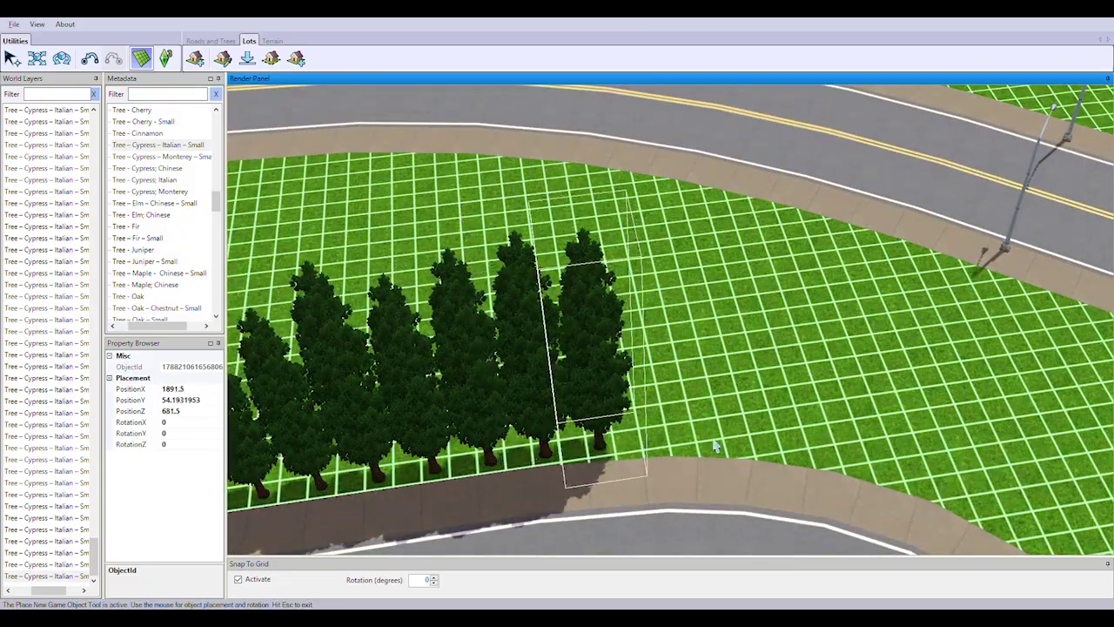
Exit tree placement, hide the terrain grid, and pick Tree – Cypress – Italian – Small
{"action": "scroll", "coordinate": [714, 446], "scroll_direction": "down", "scroll_amount": 5}
{"action": "middle_click_drag", "start_coordinate": [714, 445], "coordinate": [666, 370]}
{"action": "key", "text": "Escape"}
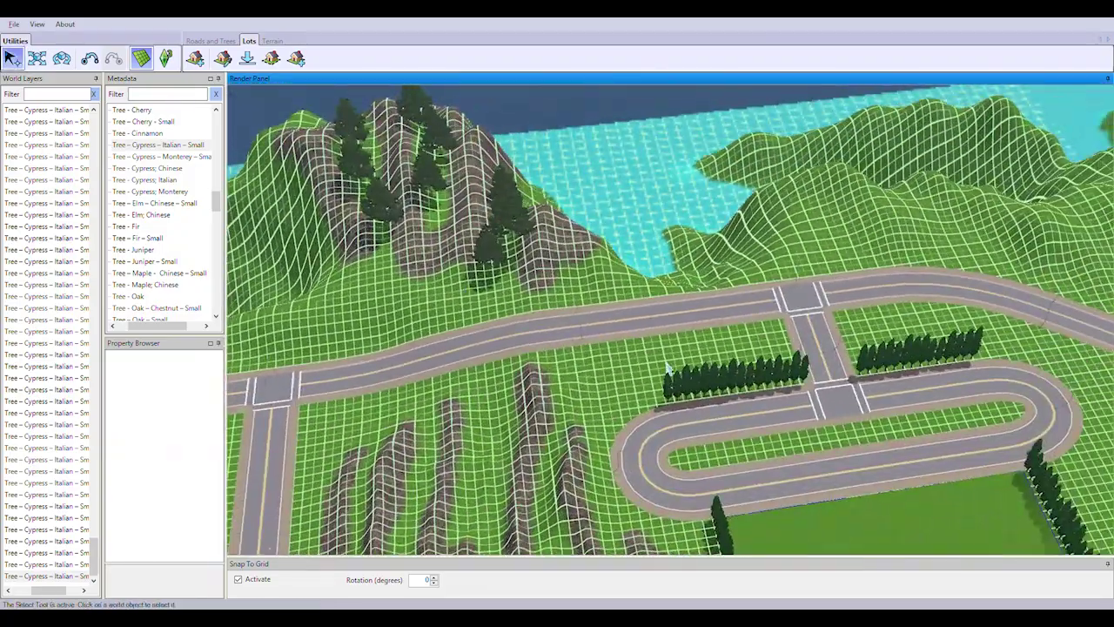
{"action": "scroll", "coordinate": [667, 369], "scroll_direction": "up", "scroll_amount": 5}
{"action": "key", "text": "g"}
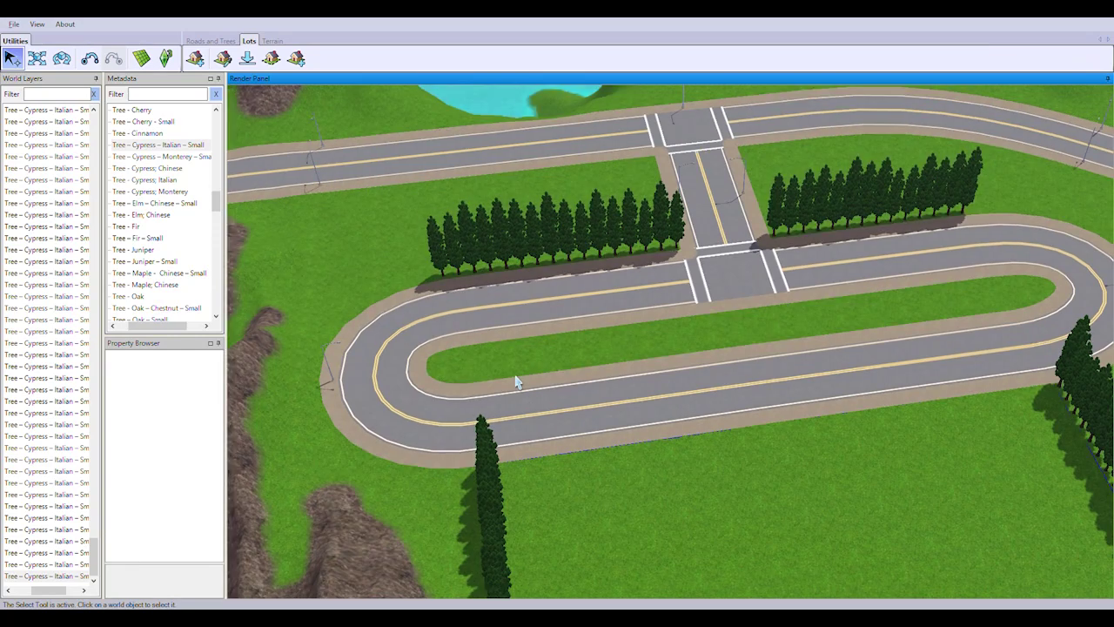
{"action": "left_click", "coordinate": [170, 145]}
Plant rotated cypresses where the U-turn road starts curving
{"action": "scroll", "coordinate": [548, 232], "scroll_direction": "up", "scroll_amount": 5}
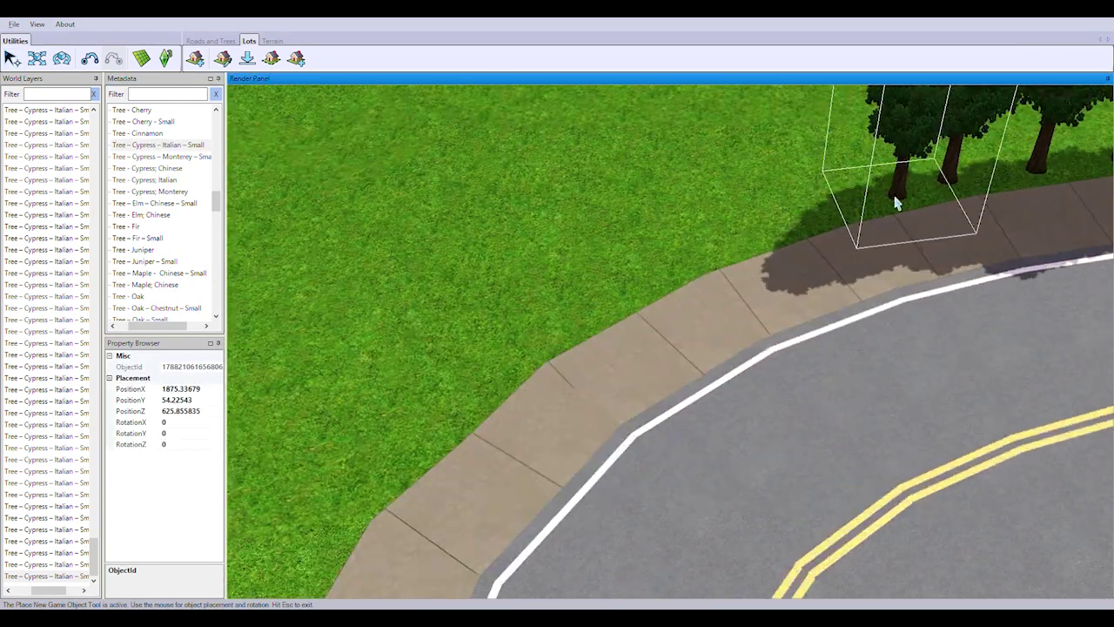
{"action": "scroll", "coordinate": [736, 253], "scroll_direction": "down", "scroll_amount": 3}
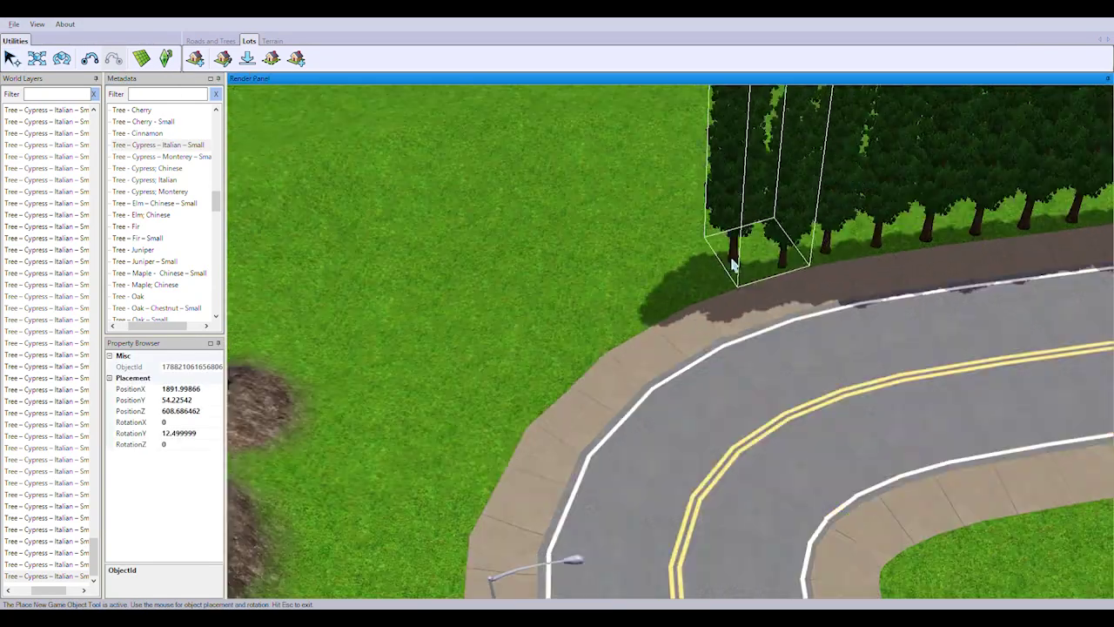
{"action": "left_click", "coordinate": [671, 311]}
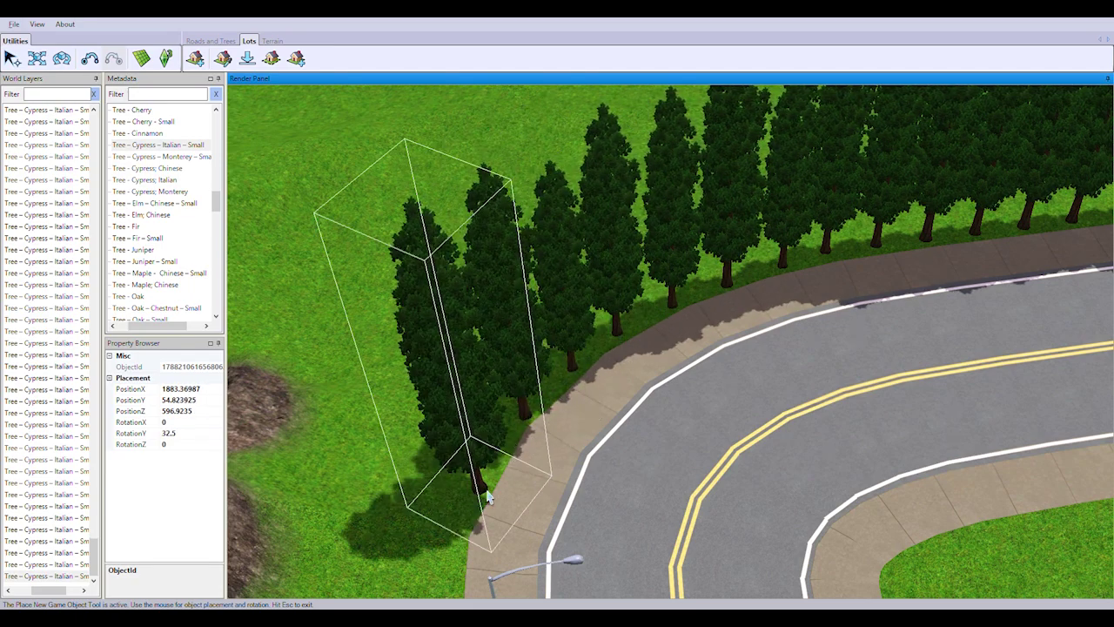
{"action": "middle_click_drag", "start_coordinate": [531, 424], "coordinate": [655, 386]}
{"action": "left_click", "coordinate": [656, 386]}
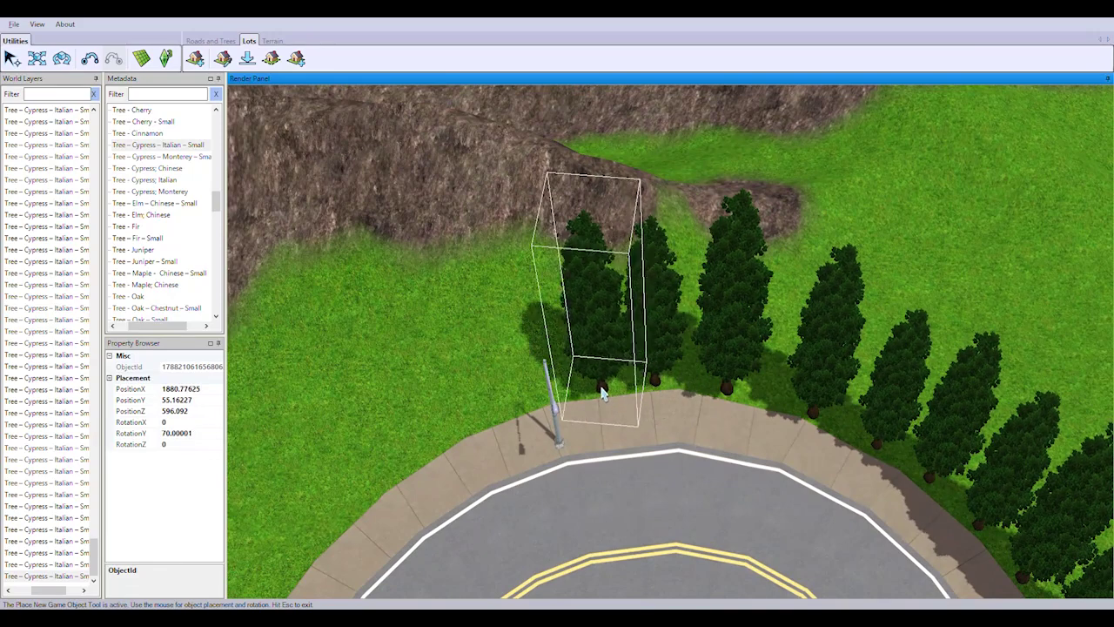
{"action": "left_click", "coordinate": [509, 413]}
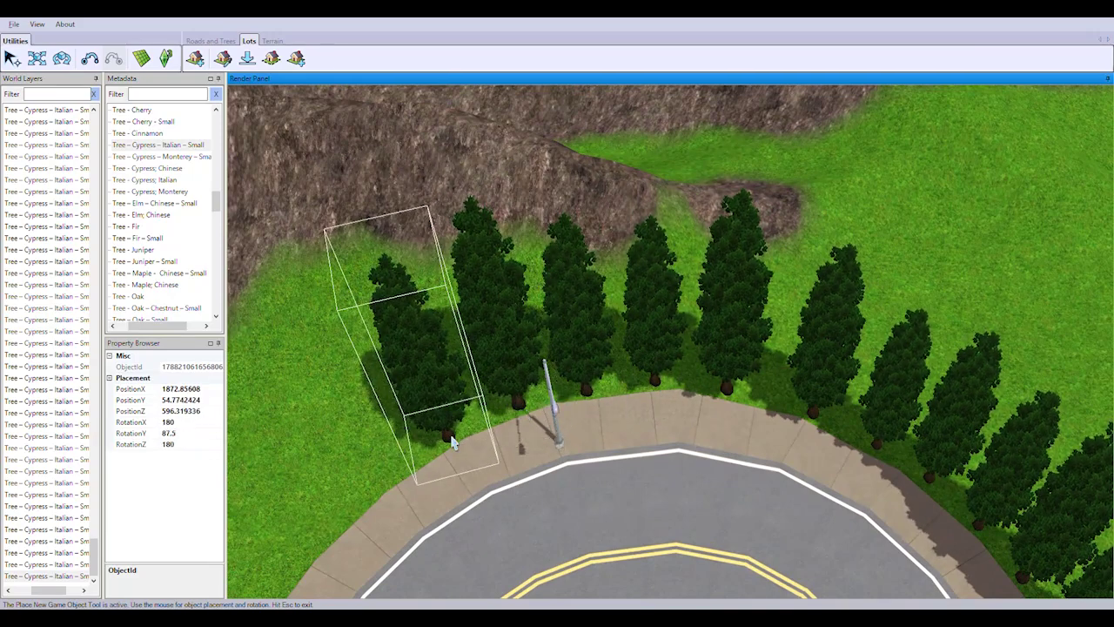
{"action": "middle_click_drag", "start_coordinate": [375, 435], "coordinate": [592, 355]}
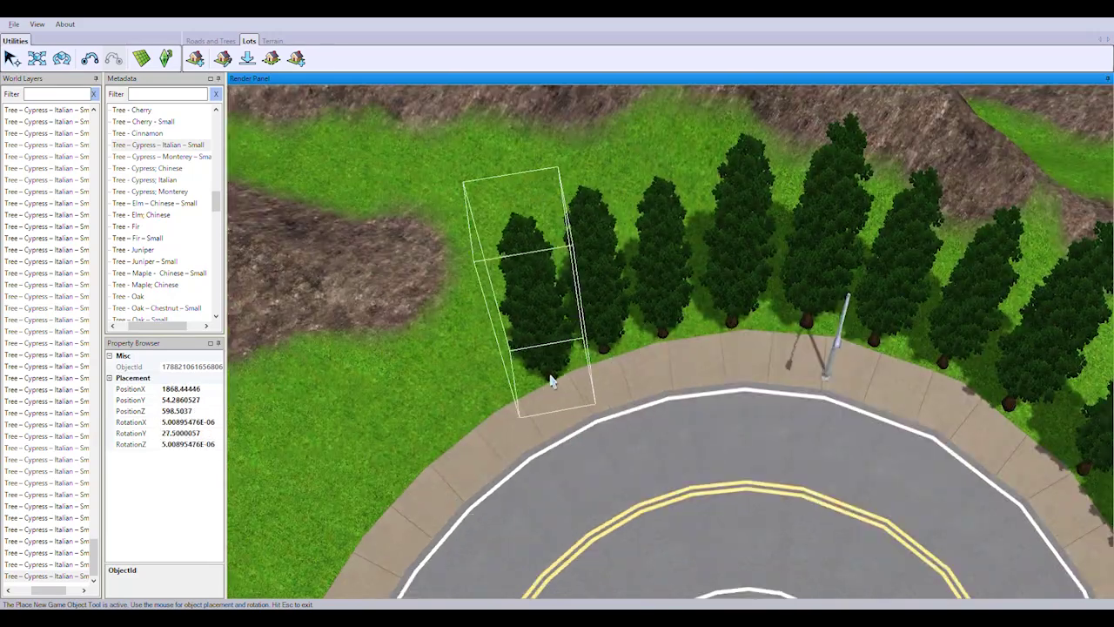
{"action": "middle_click_drag", "start_coordinate": [428, 455], "coordinate": [703, 430]}
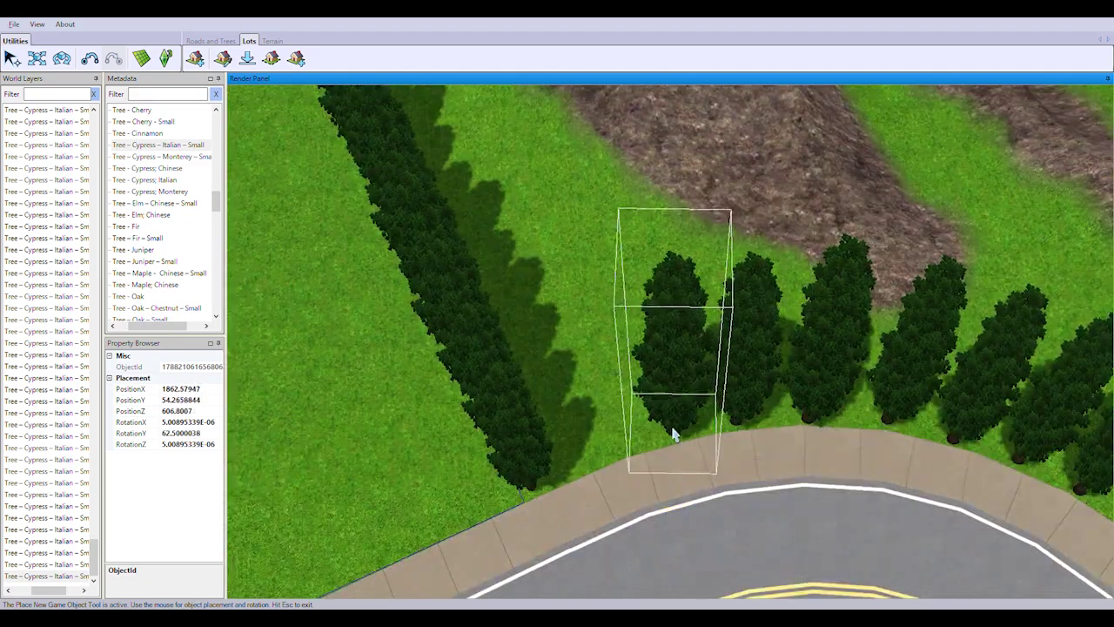
{"action": "scroll", "coordinate": [828, 497], "scroll_direction": "down", "scroll_amount": 5}
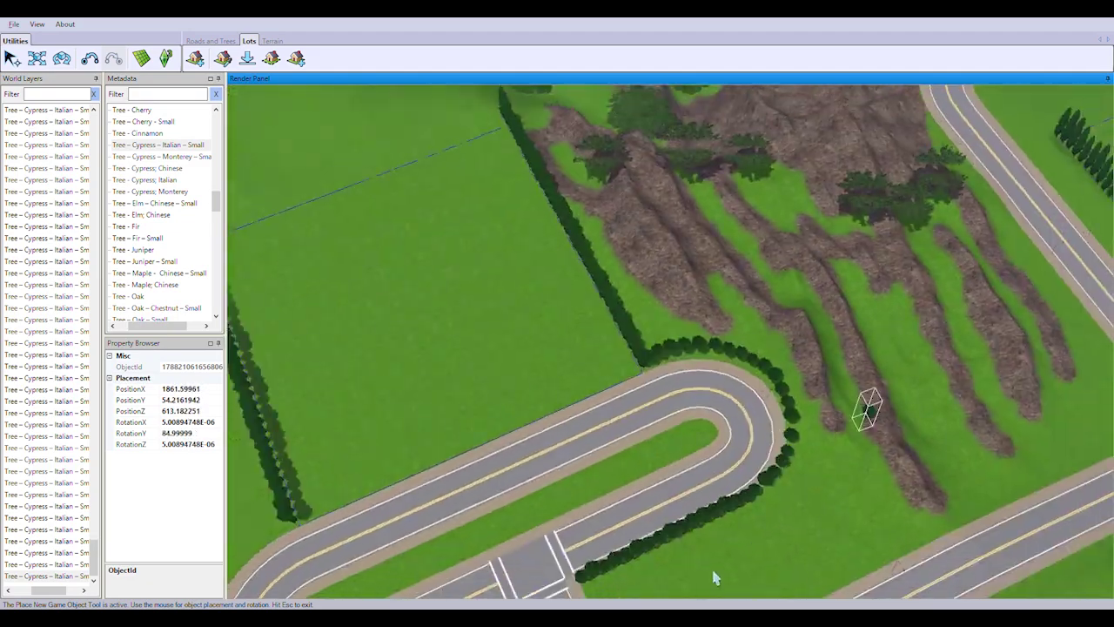
{"action": "scroll", "coordinate": [859, 406], "scroll_direction": "up", "scroll_amount": 5}
{"action": "middle_click_drag", "start_coordinate": [582, 470], "coordinate": [566, 360]}
Continue the cypress row around the lower outer edge of the U-turn
{"action": "scroll", "coordinate": [796, 423], "scroll_direction": "up", "scroll_amount": 5}
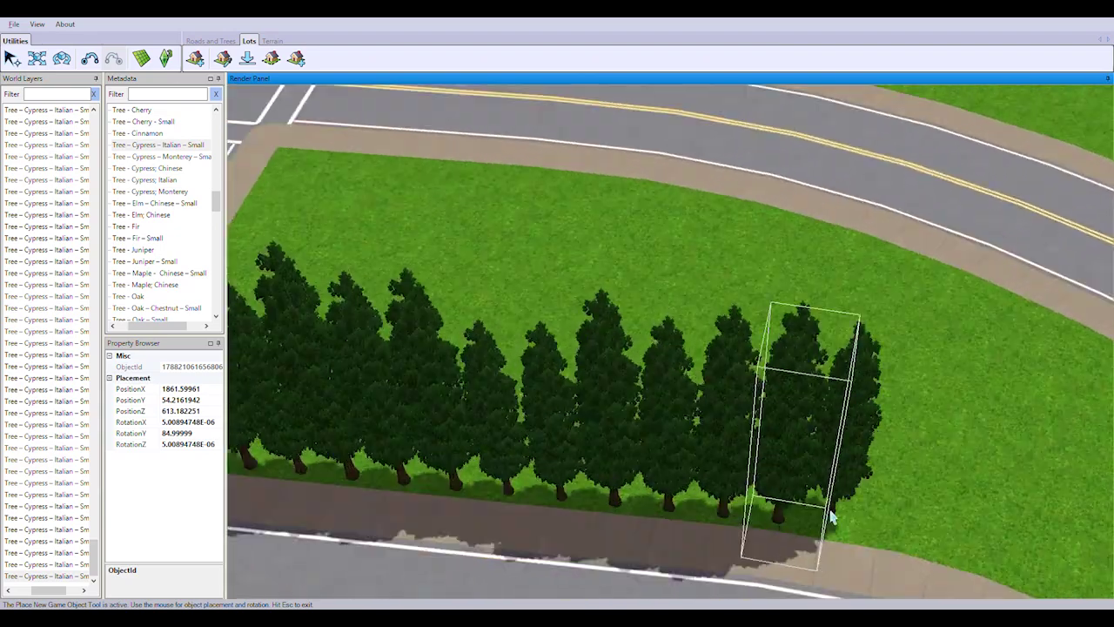
{"action": "middle_click_drag", "start_coordinate": [888, 531], "coordinate": [884, 448]}
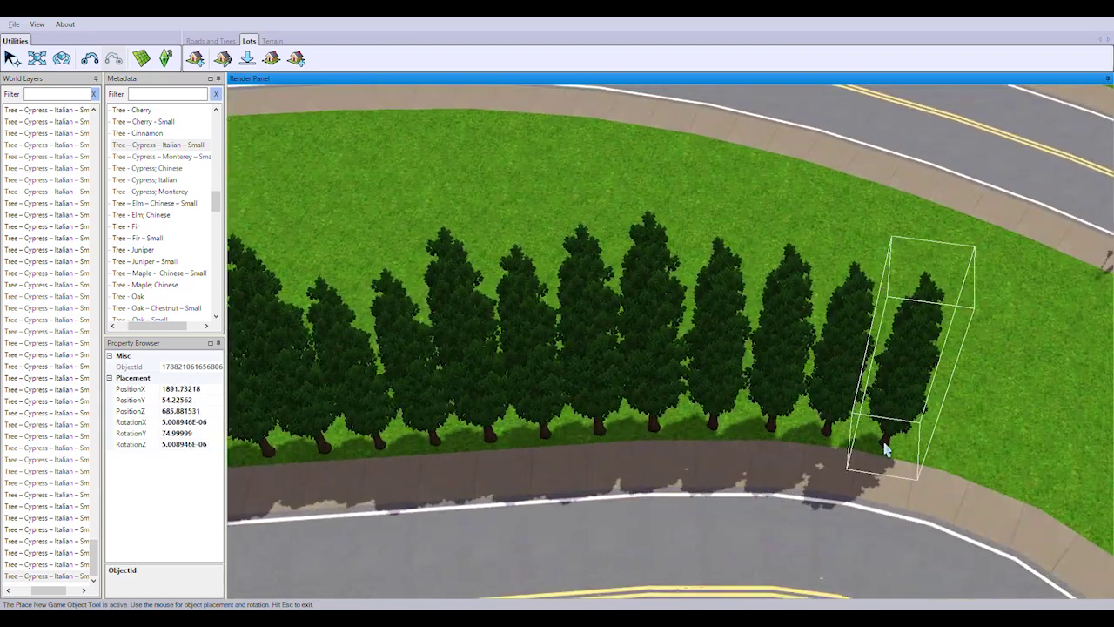
{"action": "left_click", "coordinate": [877, 448]}
{"action": "middle_click_drag", "start_coordinate": [1007, 492], "coordinate": [887, 452]}
{"action": "left_click", "coordinate": [880, 450]}
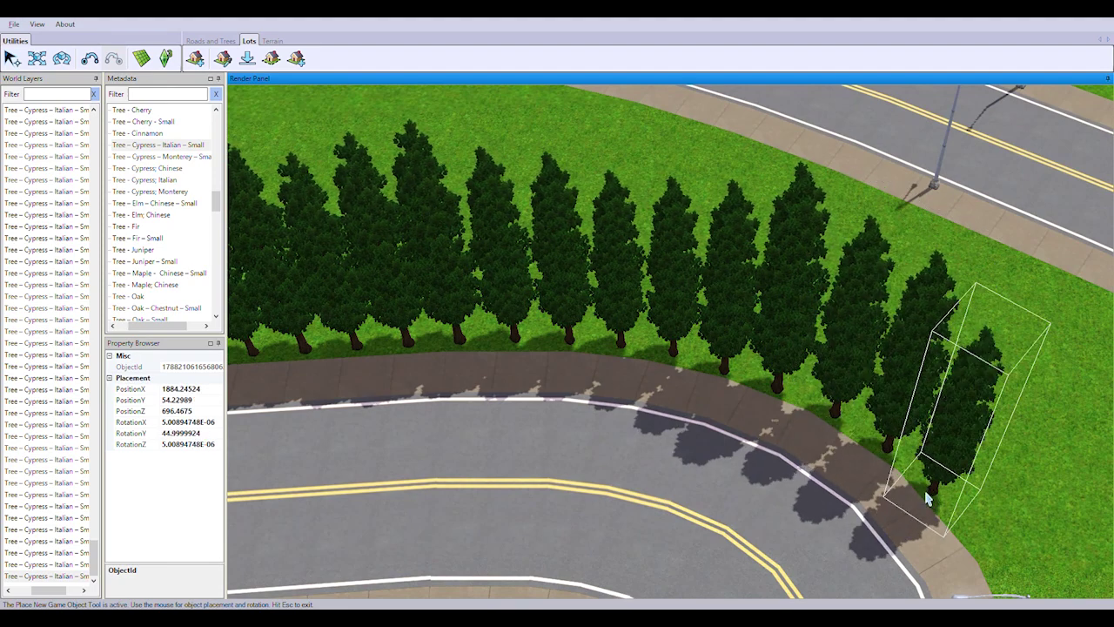
{"action": "middle_click_drag", "start_coordinate": [977, 546], "coordinate": [791, 348]}
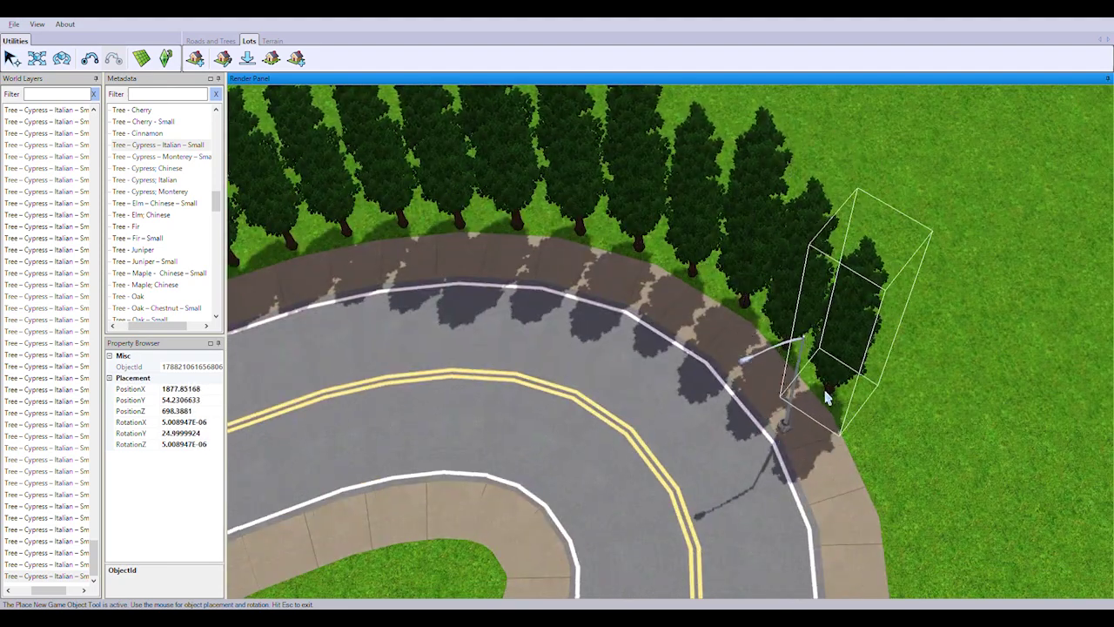
{"action": "left_click", "coordinate": [888, 509]}
{"action": "middle_click_drag", "start_coordinate": [888, 509], "coordinate": [723, 450]}
{"action": "middle_click_drag", "start_coordinate": [818, 487], "coordinate": [868, 403]}
{"action": "left_click", "coordinate": [868, 403]}
{"action": "scroll", "coordinate": [919, 438], "scroll_direction": "down", "scroll_amount": 3}
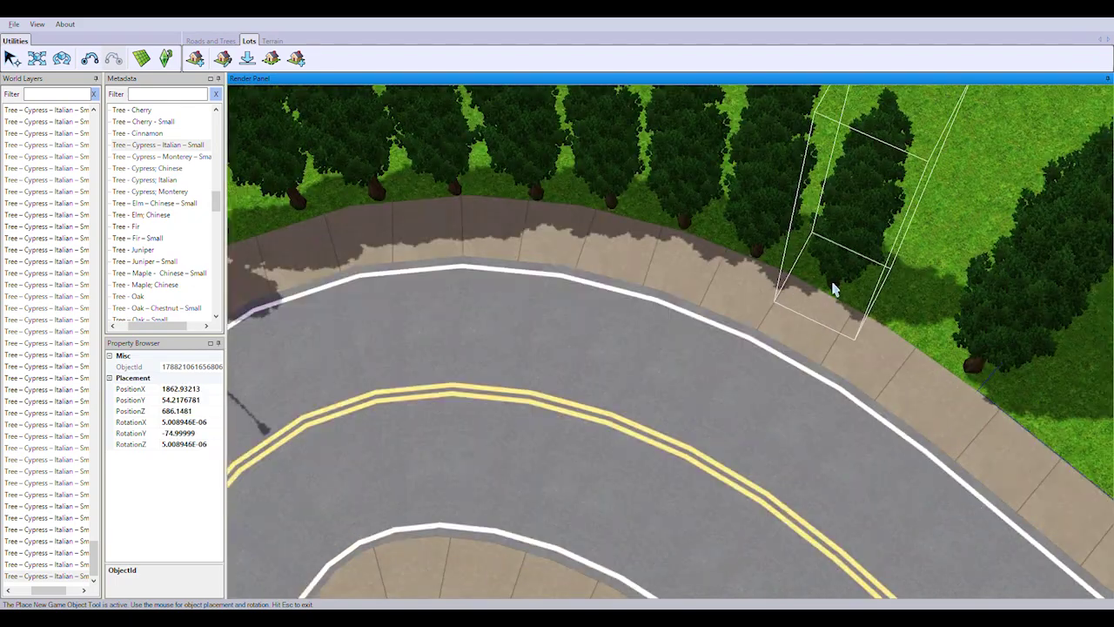
{"action": "scroll", "coordinate": [900, 323], "scroll_direction": "down", "scroll_amount": 5}
Reangle the view onto the U-turn and reselect the small Italian cypress
{"action": "middle_click_drag", "start_coordinate": [841, 410], "coordinate": [71, 103]}
{"action": "key", "text": "Escape"}
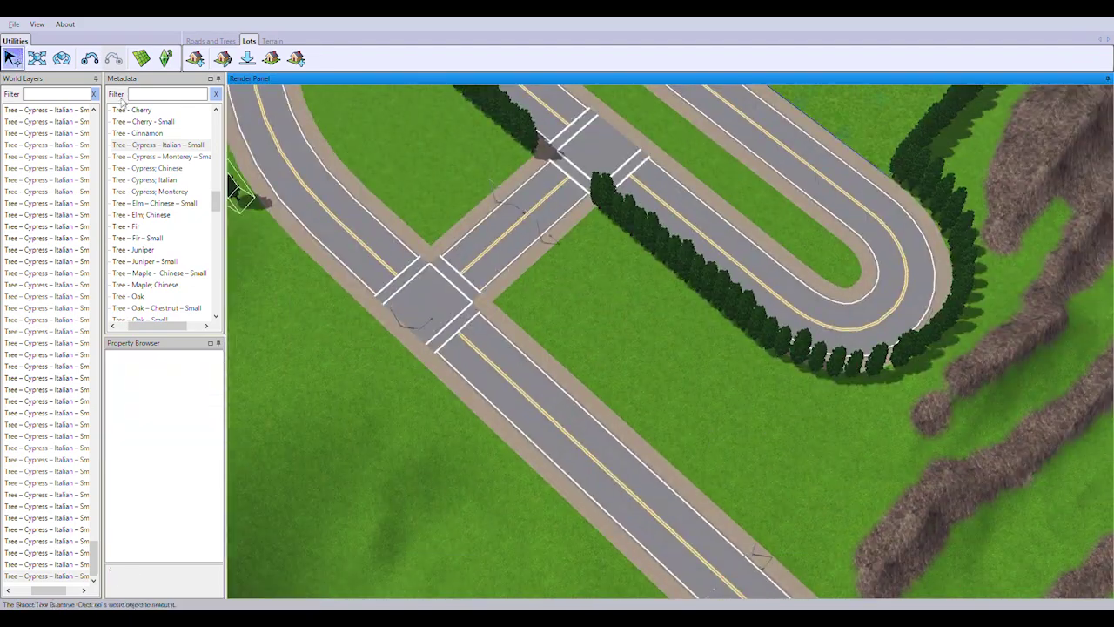
{"action": "middle_click_drag", "start_coordinate": [522, 436], "coordinate": [365, 470]}
{"action": "scroll", "coordinate": [786, 470], "scroll_direction": "up", "scroll_amount": 5}
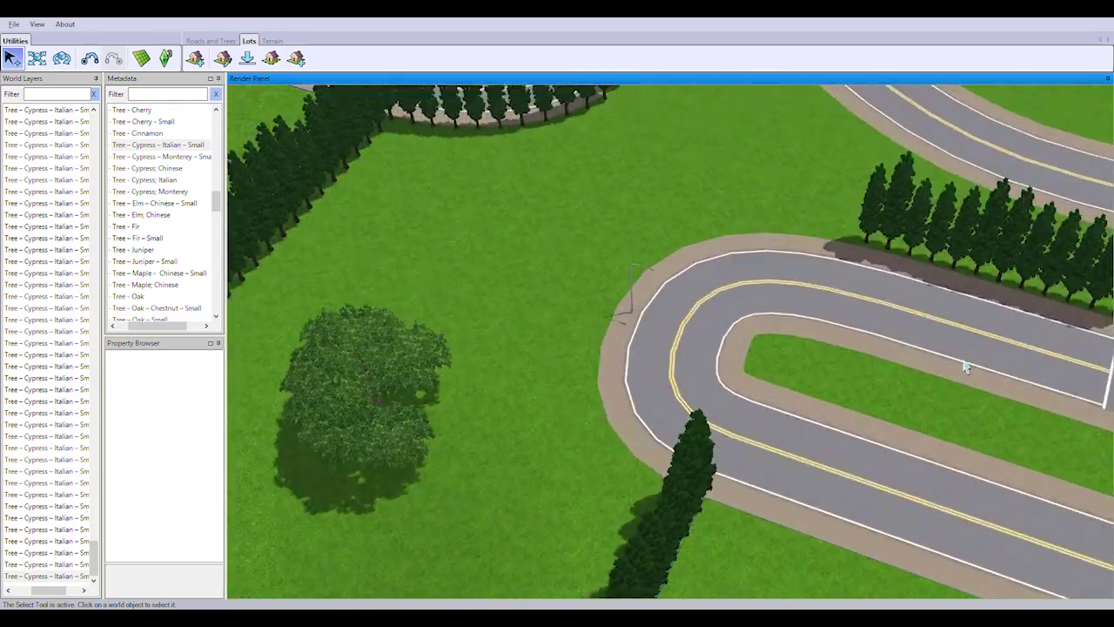
{"action": "scroll", "coordinate": [601, 279], "scroll_direction": "up", "scroll_amount": 4}
{"action": "double_click", "coordinate": [157, 144]}
Place eight cypresses along the curb, turning the last one with the curve
{"action": "scroll", "coordinate": [986, 521], "scroll_direction": "up", "scroll_amount": 4}
{"action": "left_click", "coordinate": [993, 522]}
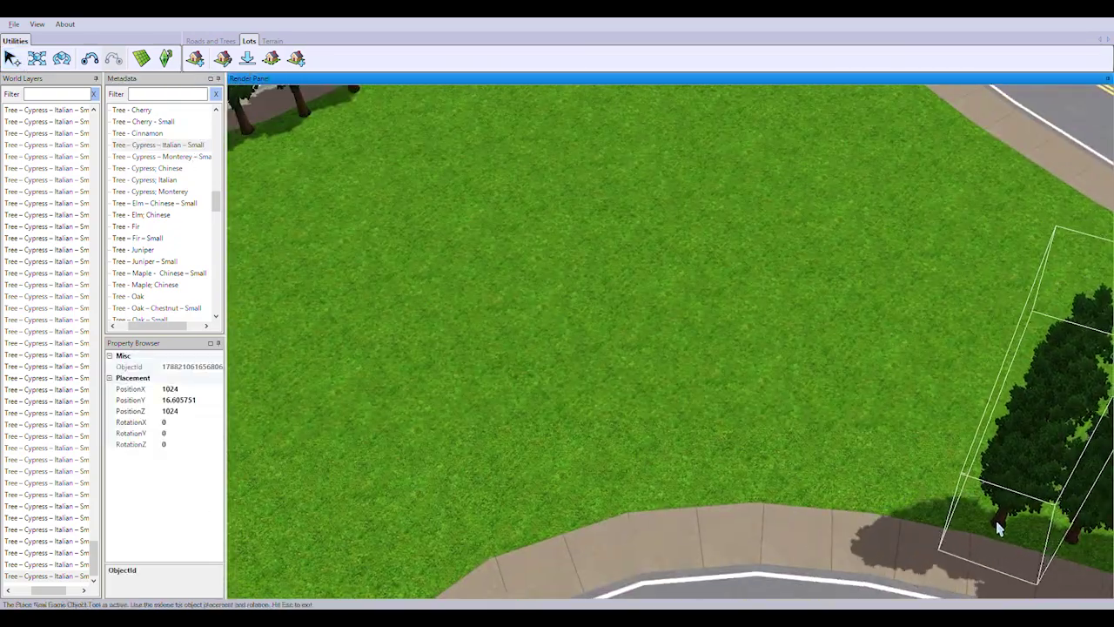
{"action": "left_click", "coordinate": [920, 510]}
{"action": "left_click", "coordinate": [838, 493]}
{"action": "left_click", "coordinate": [757, 496]}
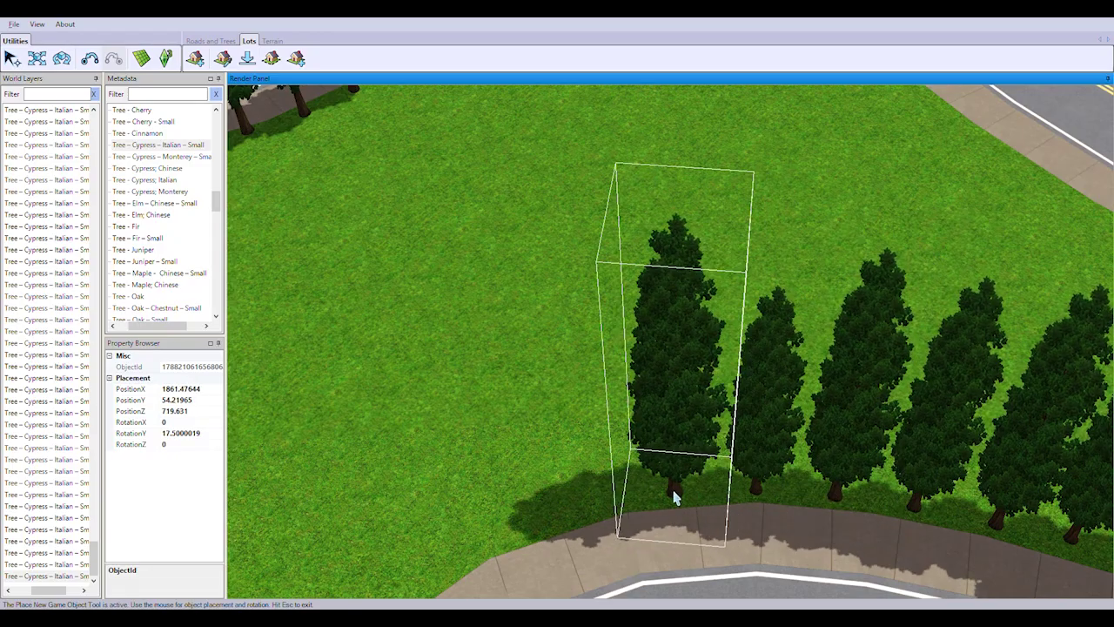
{"action": "left_click", "coordinate": [674, 494]}
{"action": "left_click", "coordinate": [592, 515]}
{"action": "left_click", "coordinate": [511, 546]}
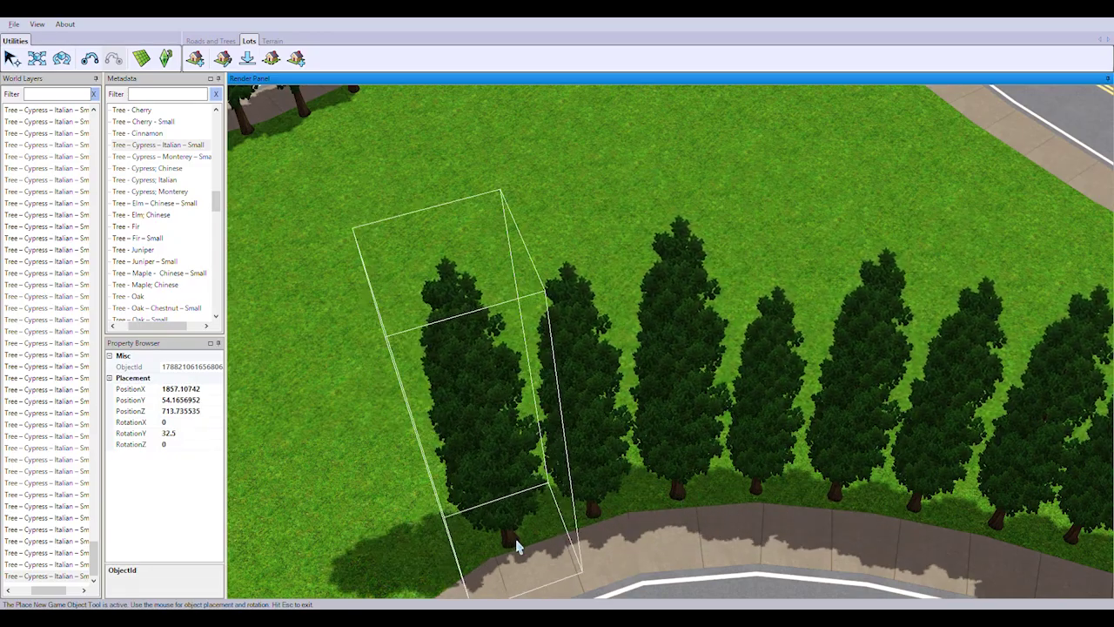
{"action": "middle_click_drag", "start_coordinate": [510, 542], "coordinate": [802, 370]}
{"action": "left_click", "coordinate": [803, 370]}
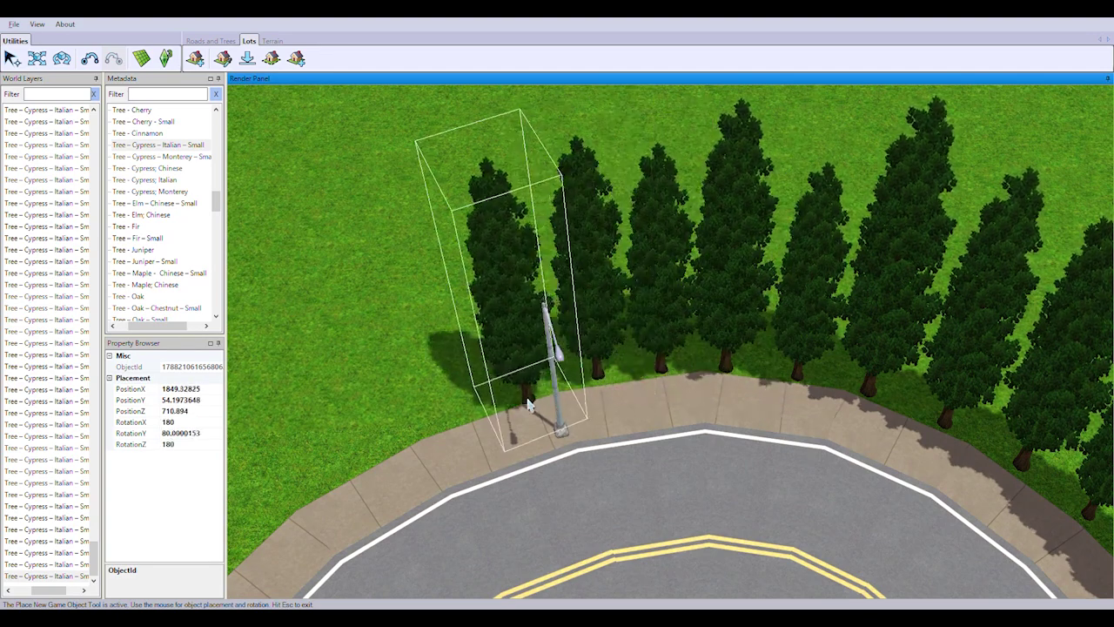
Survey the curve toward the lamp post, stop placing trees, and zoom out to an overview
{"action": "middle_click_drag", "start_coordinate": [405, 444], "coordinate": [581, 350]}
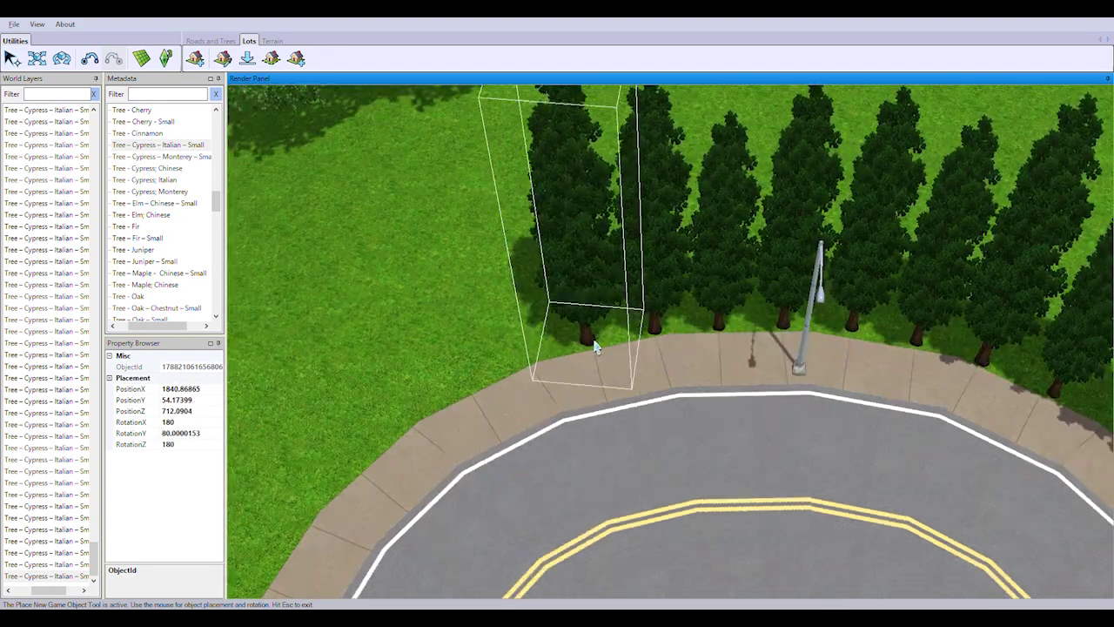
{"action": "middle_click_drag", "start_coordinate": [439, 405], "coordinate": [662, 305]}
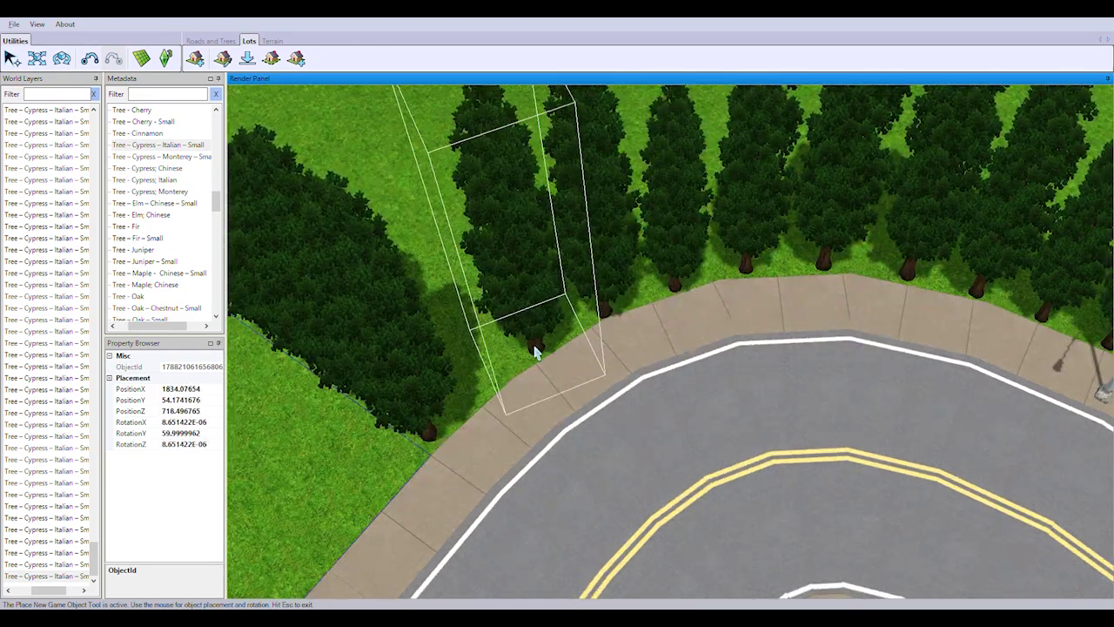
{"action": "scroll", "coordinate": [501, 398], "scroll_direction": "down", "scroll_amount": 5}
{"action": "middle_click_drag", "start_coordinate": [638, 392], "coordinate": [799, 417]}
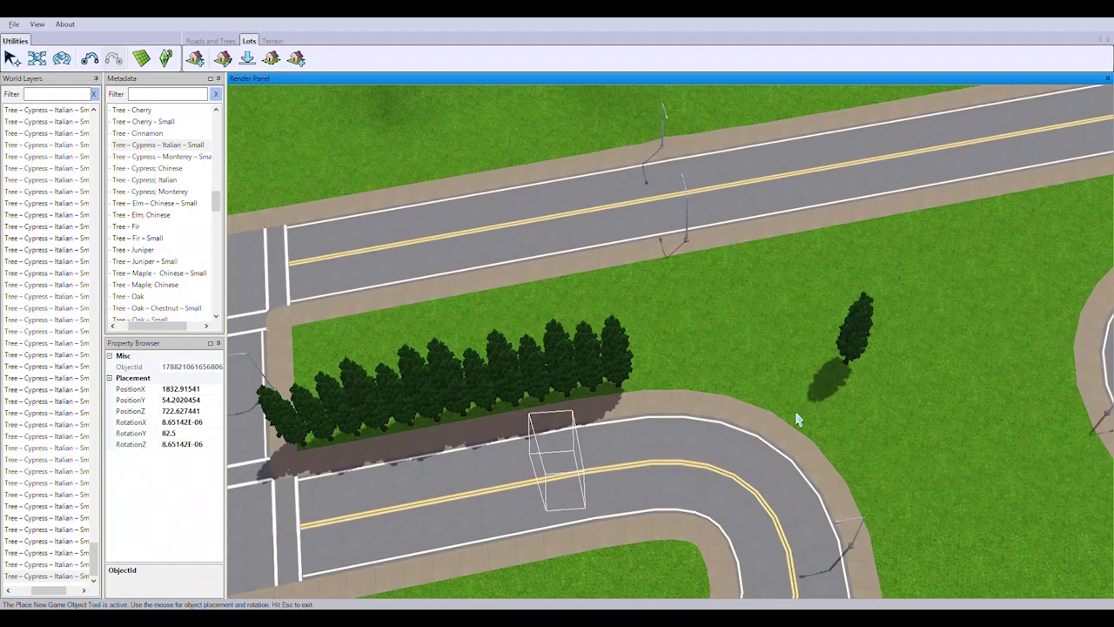
{"action": "scroll", "coordinate": [798, 418], "scroll_direction": "up", "scroll_amount": 5}
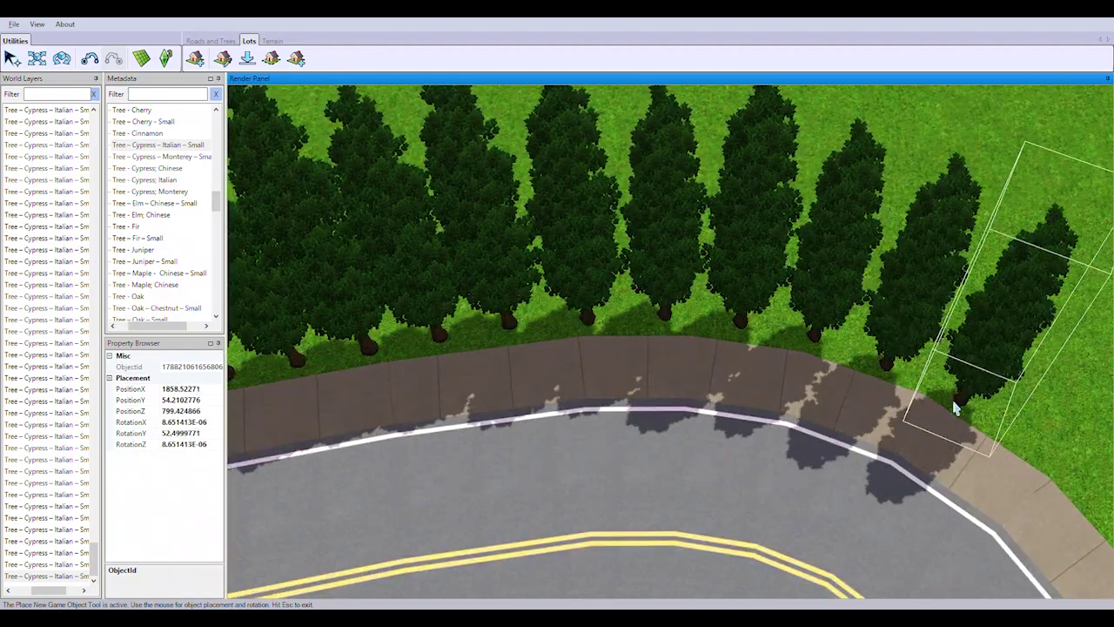
{"action": "middle_click_drag", "start_coordinate": [945, 385], "coordinate": [756, 275]}
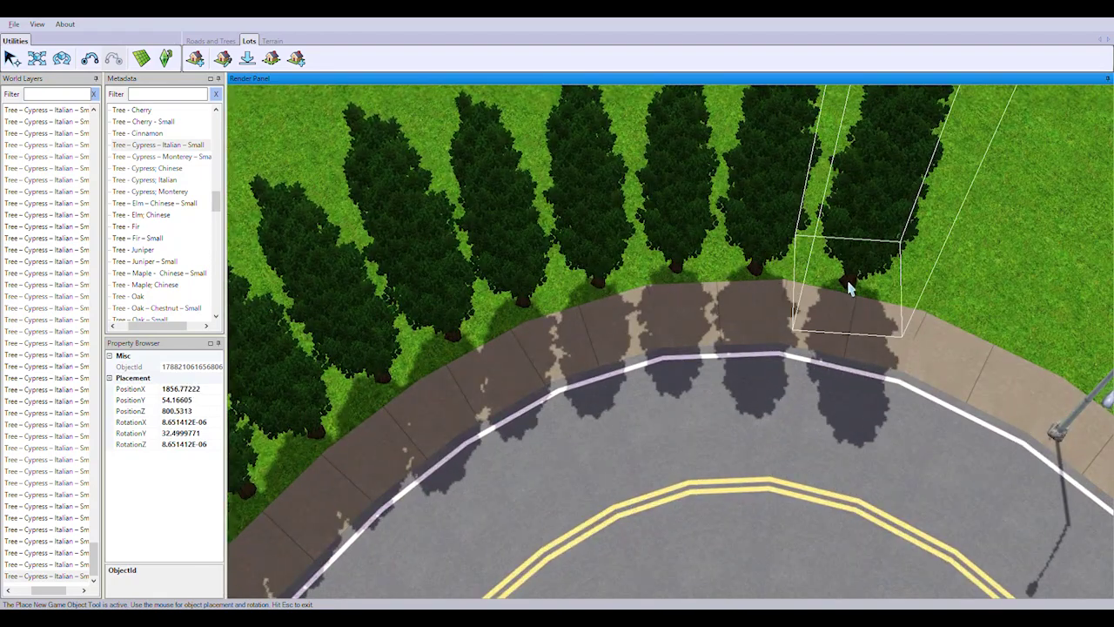
{"action": "middle_click_drag", "start_coordinate": [948, 314], "coordinate": [633, 381]}
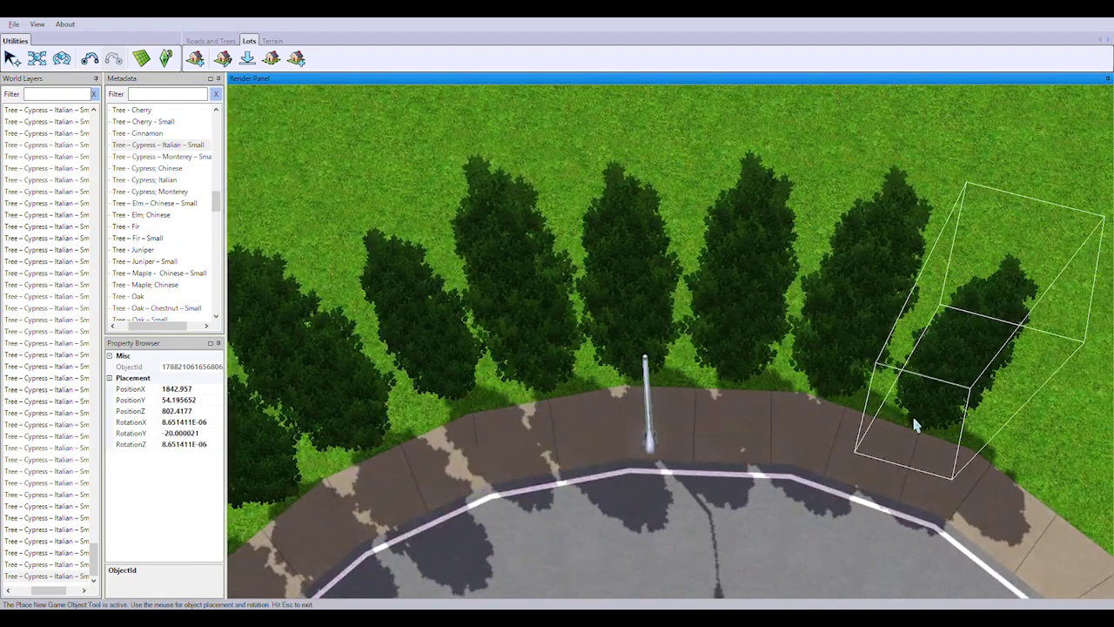
{"action": "middle_click_drag", "start_coordinate": [914, 427], "coordinate": [607, 346]}
{"action": "scroll", "coordinate": [610, 349], "scroll_direction": "down", "scroll_amount": 3}
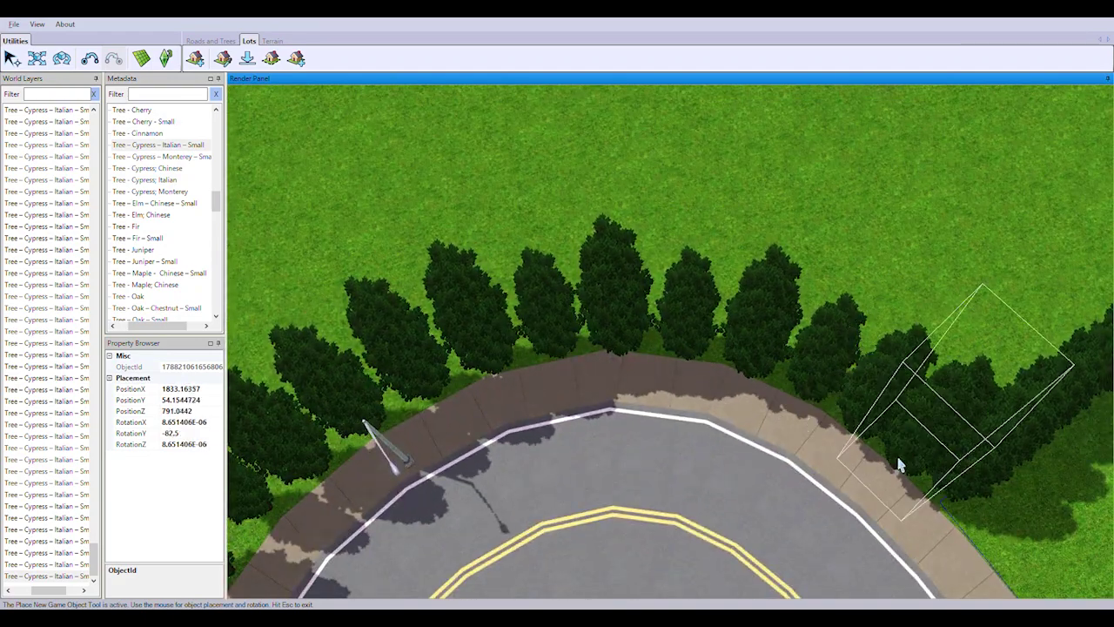
{"action": "key", "text": "Escape"}
{"action": "scroll", "coordinate": [667, 369], "scroll_direction": "down", "scroll_amount": 5}
{"action": "middle_click_drag", "start_coordinate": [667, 368], "coordinate": [822, 355]}
{"action": "scroll", "coordinate": [517, 278], "scroll_direction": "up", "scroll_amount": 10}
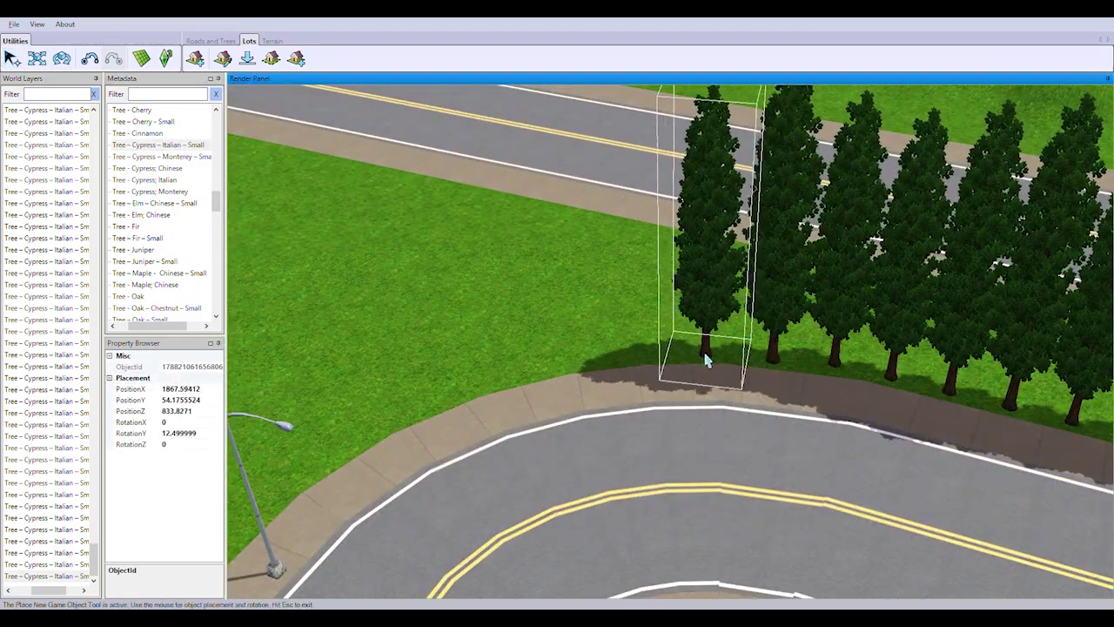
Plant three more cypresses in the gaps along the curb
{"action": "left_click", "coordinate": [704, 361]}
{"action": "left_click", "coordinate": [648, 369]}
{"action": "left_click", "coordinate": [581, 367]}
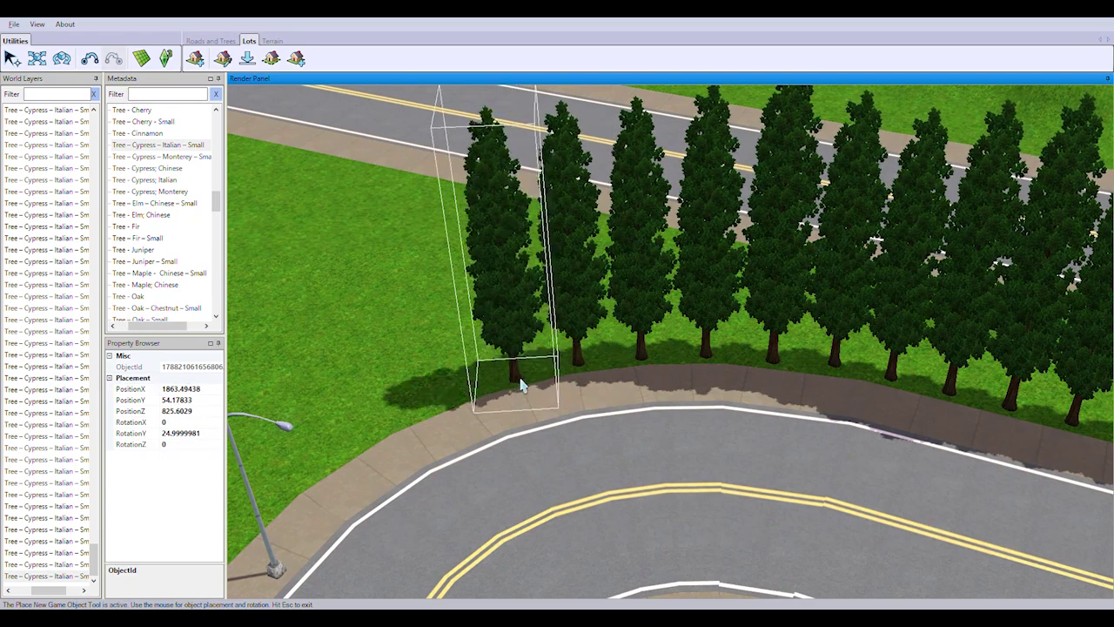
{"action": "scroll", "coordinate": [459, 402], "scroll_direction": "up", "scroll_amount": 5}
{"action": "scroll", "coordinate": [565, 418], "scroll_direction": "down", "scroll_amount": 3}
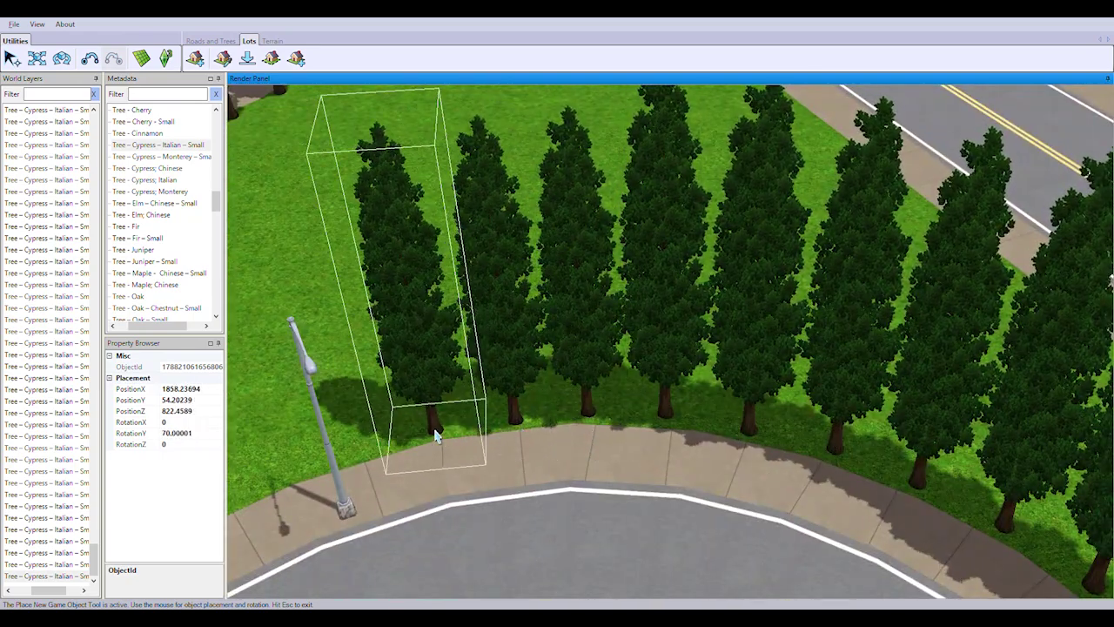
Pan along the curving tree row and exit tree placement with Esc
{"action": "middle_click_drag", "start_coordinate": [363, 466], "coordinate": [520, 420]}
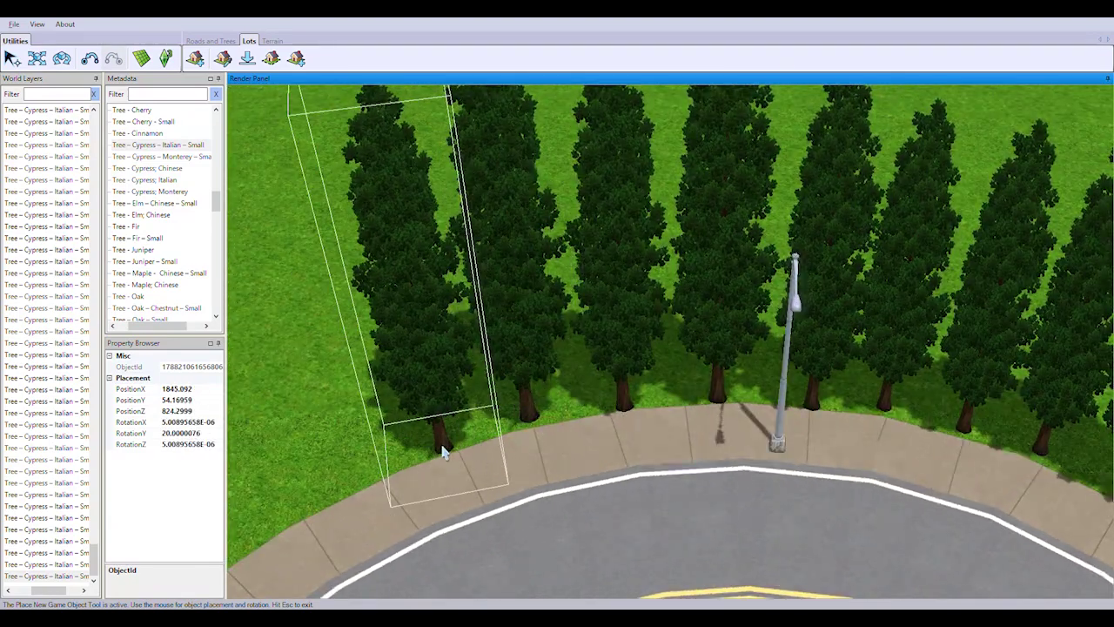
{"action": "middle_click_drag", "start_coordinate": [409, 471], "coordinate": [579, 385]}
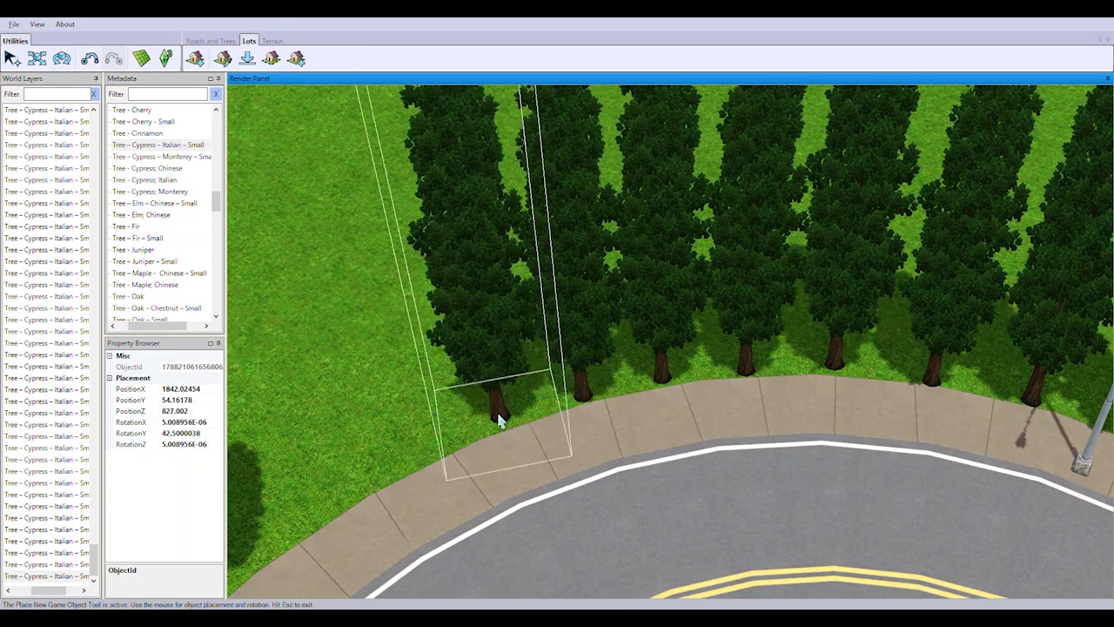
{"action": "middle_click_drag", "start_coordinate": [399, 467], "coordinate": [487, 456]}
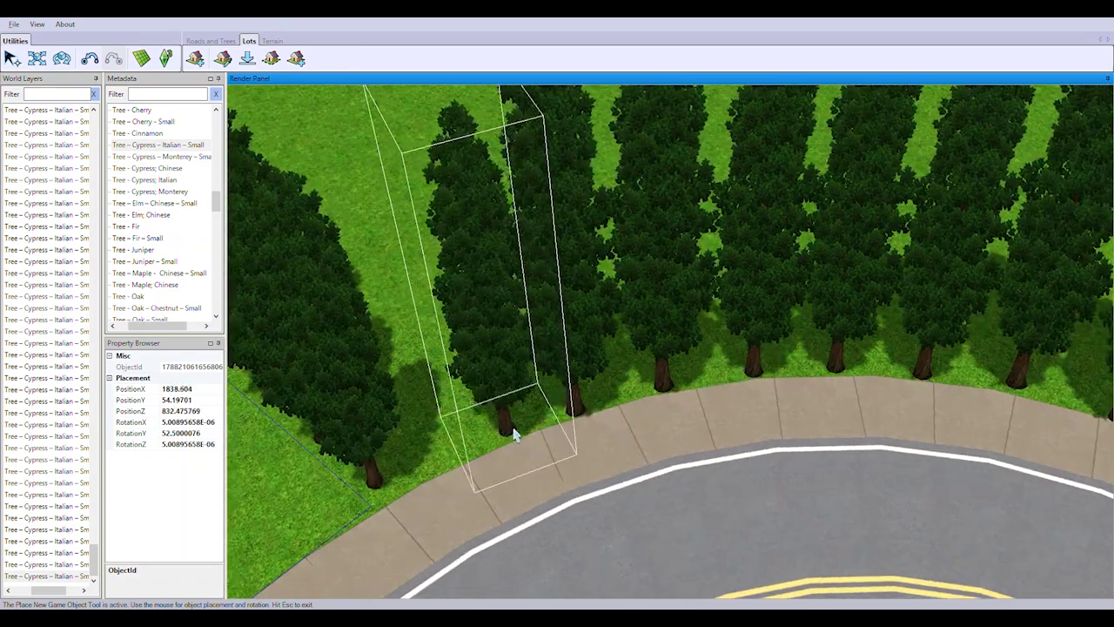
{"action": "key", "text": "Escape"}
Move the view along the cypress row to bring the street lamp and road into view
{"action": "scroll", "coordinate": [617, 321], "scroll_direction": "down", "scroll_amount": 5}
{"action": "middle_click_drag", "start_coordinate": [618, 321], "coordinate": [684, 296]}
{"action": "scroll", "coordinate": [642, 459], "scroll_direction": "up", "scroll_amount": 5}
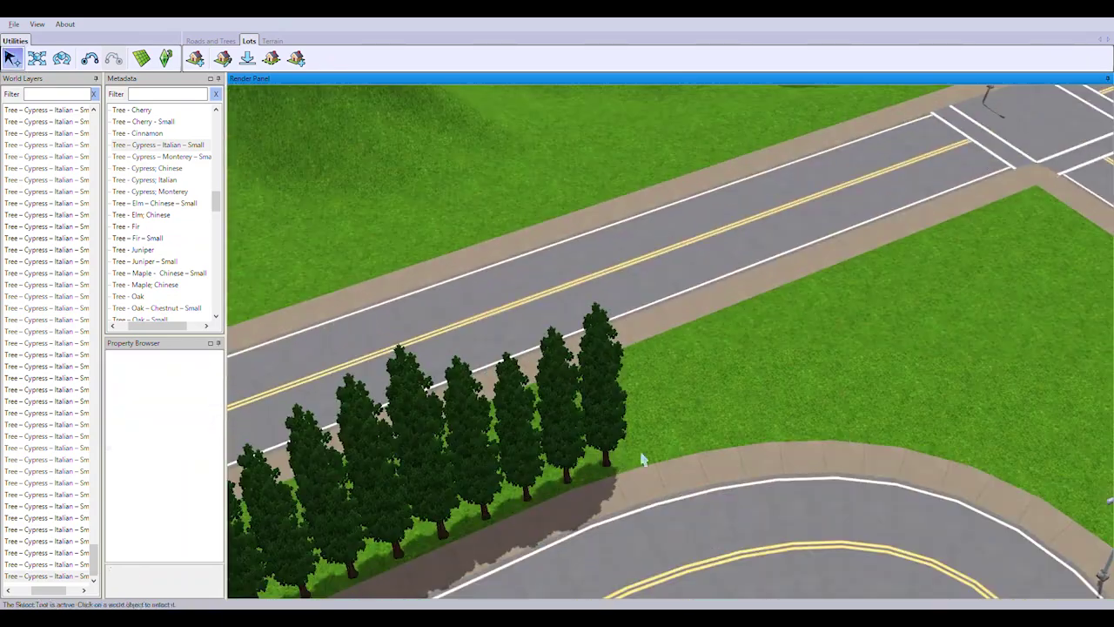
{"action": "scroll", "coordinate": [739, 470], "scroll_direction": "up", "scroll_amount": 5}
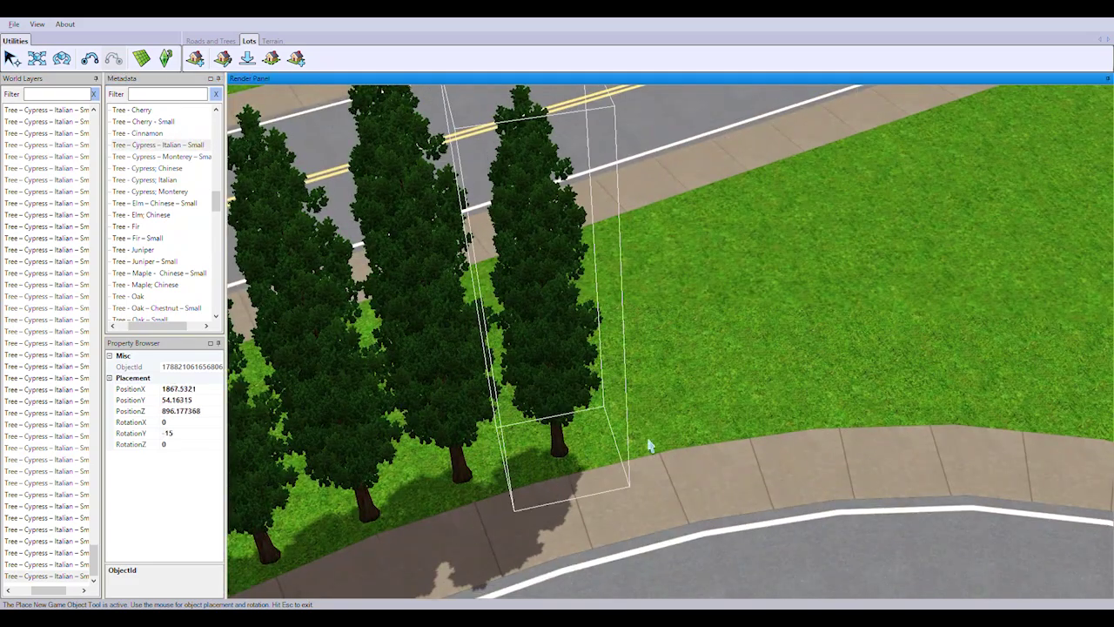
{"action": "middle_click_drag", "start_coordinate": [741, 425], "coordinate": [786, 447]}
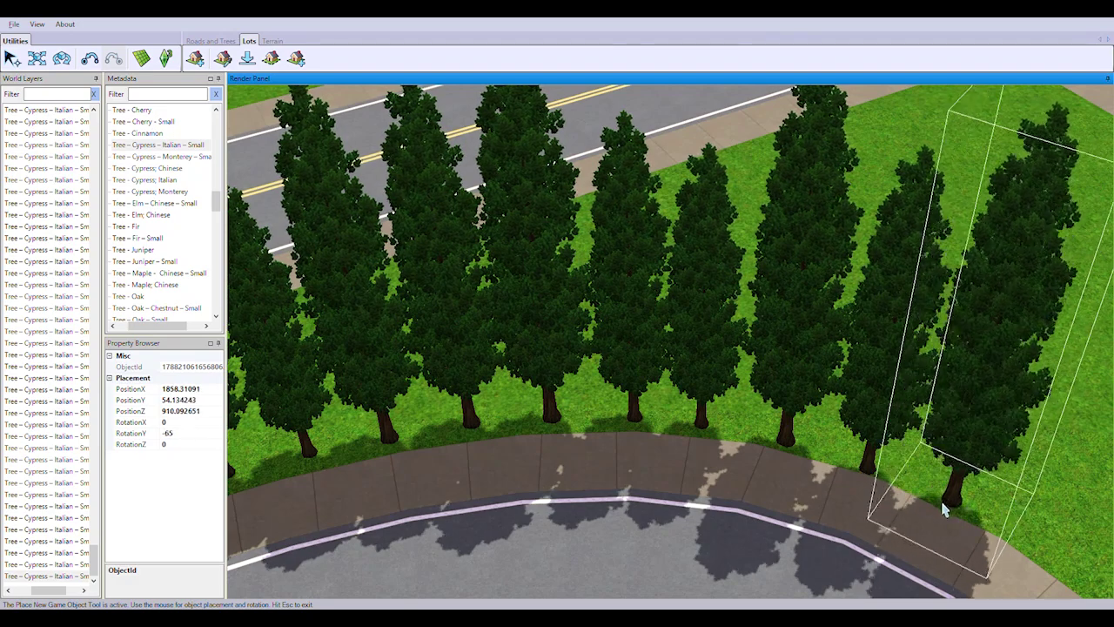
{"action": "middle_click_drag", "start_coordinate": [944, 485], "coordinate": [763, 403]}
{"action": "middle_click_drag", "start_coordinate": [840, 438], "coordinate": [701, 372]}
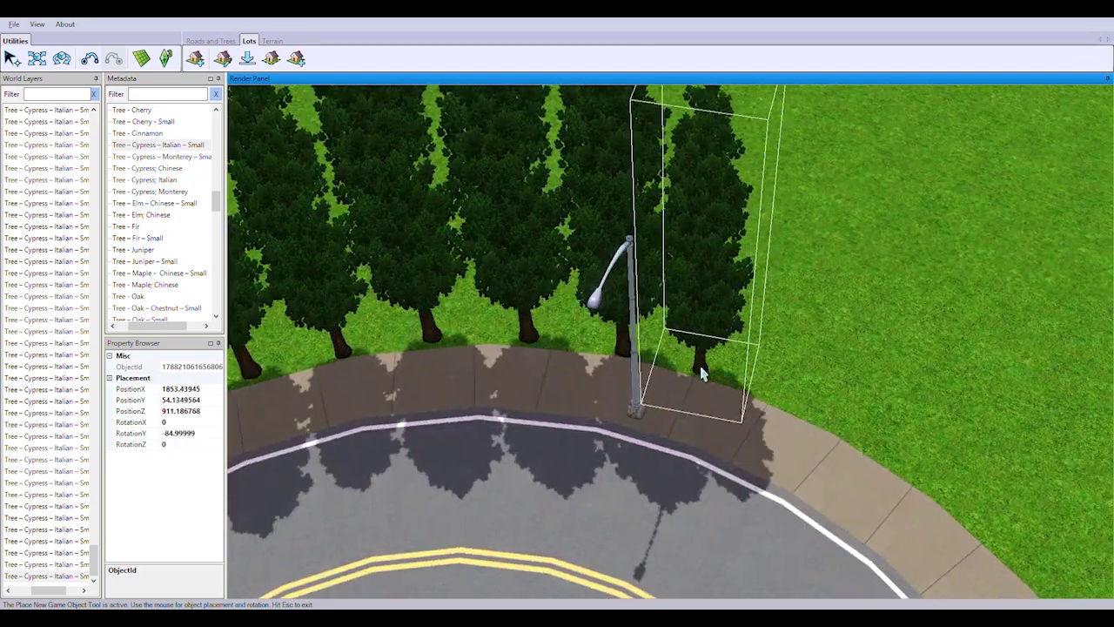
{"action": "middle_click_drag", "start_coordinate": [780, 401], "coordinate": [646, 341]}
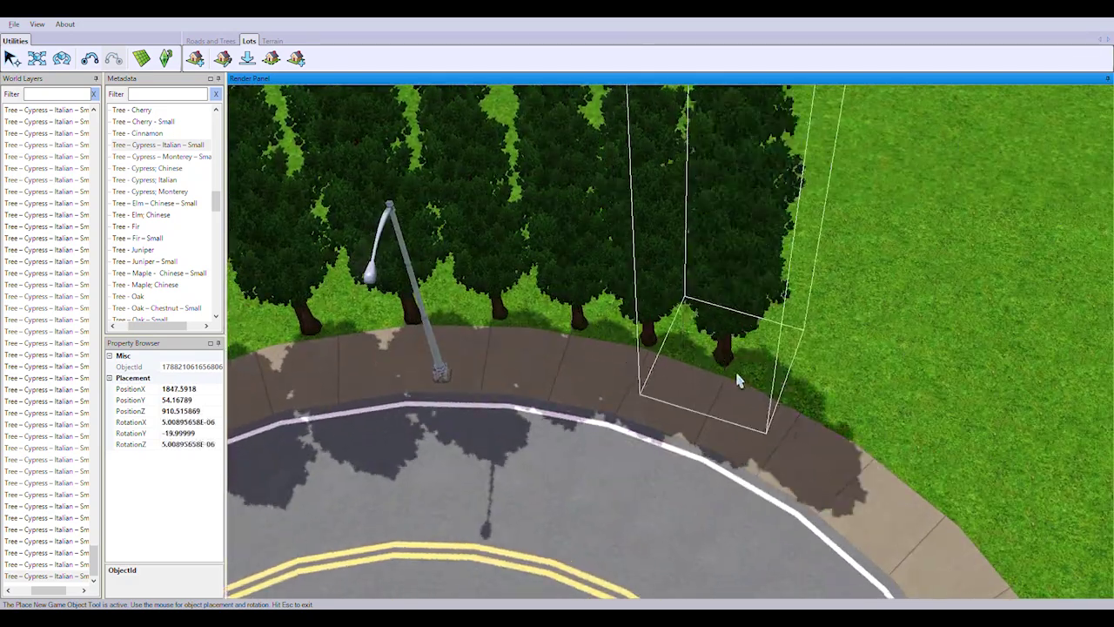
{"action": "middle_click_drag", "start_coordinate": [805, 418], "coordinate": [715, 452]}
Choose Tree – Cypress – Italian – Small from the Metadata list for placement
{"action": "key", "text": "Escape"}
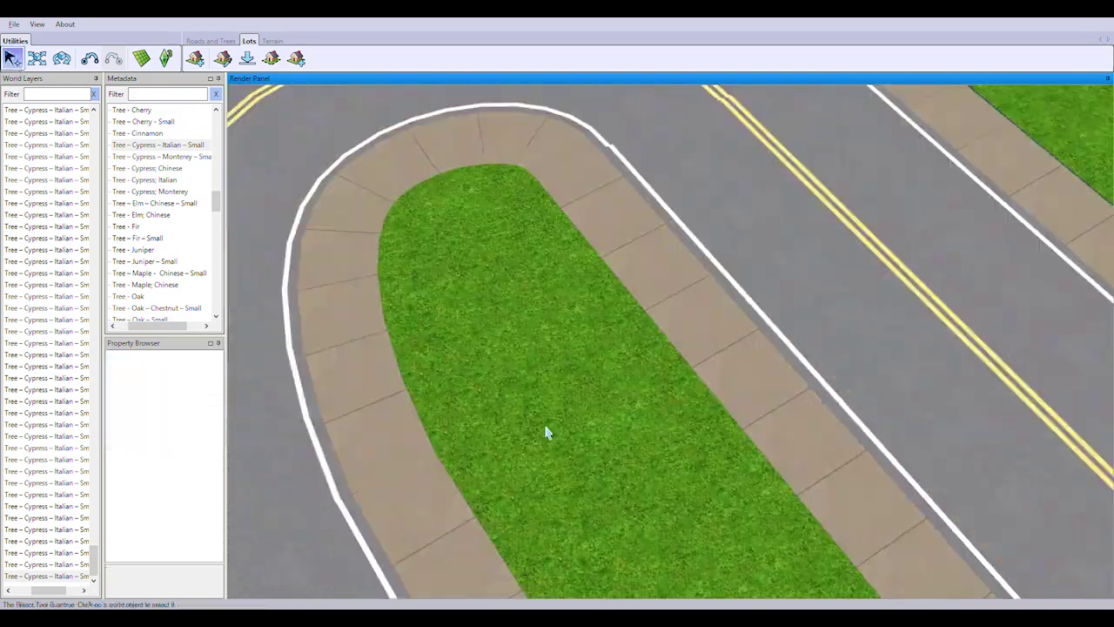
{"action": "scroll", "coordinate": [547, 430], "scroll_direction": "down", "scroll_amount": 5}
{"action": "scroll", "coordinate": [569, 386], "scroll_direction": "up", "scroll_amount": 5}
{"action": "double_click", "coordinate": [157, 145]}
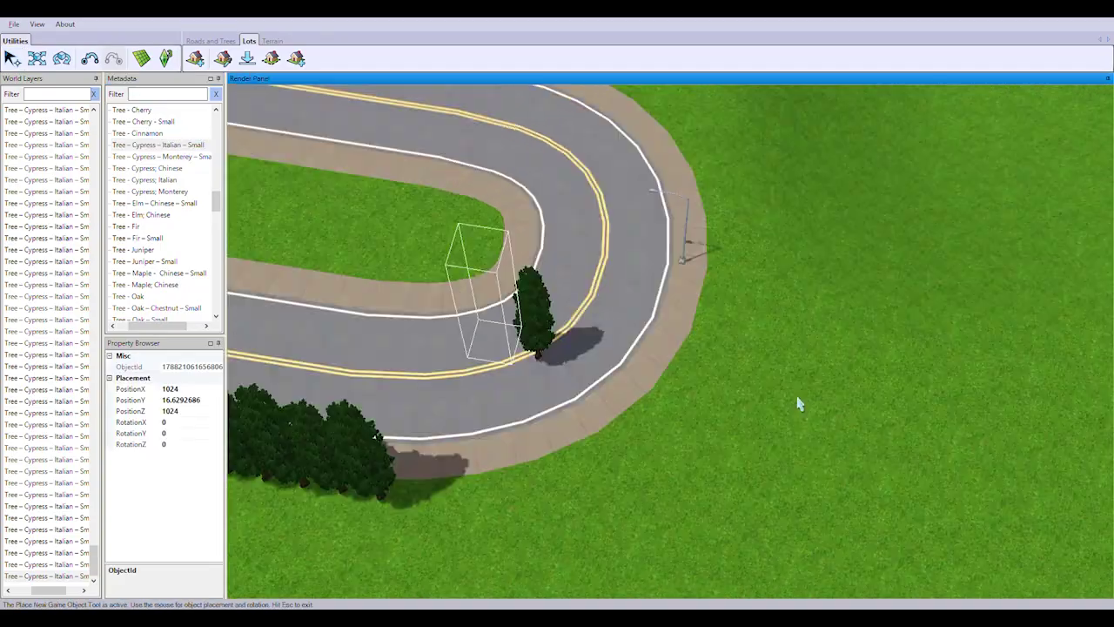
Orbit to face the cypress row head-on and plant two cypresses in its gap
{"action": "scroll", "coordinate": [685, 558], "scroll_direction": "up", "scroll_amount": 5}
{"action": "middle_click_drag", "start_coordinate": [685, 558], "coordinate": [612, 363]}
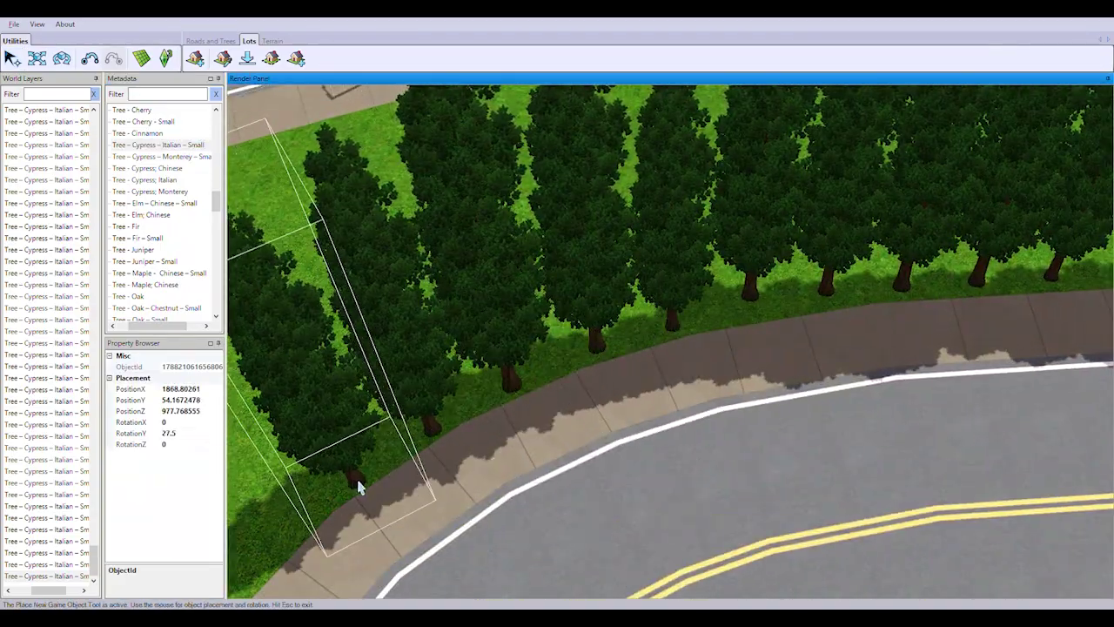
{"action": "middle_click_drag", "start_coordinate": [358, 488], "coordinate": [641, 455]}
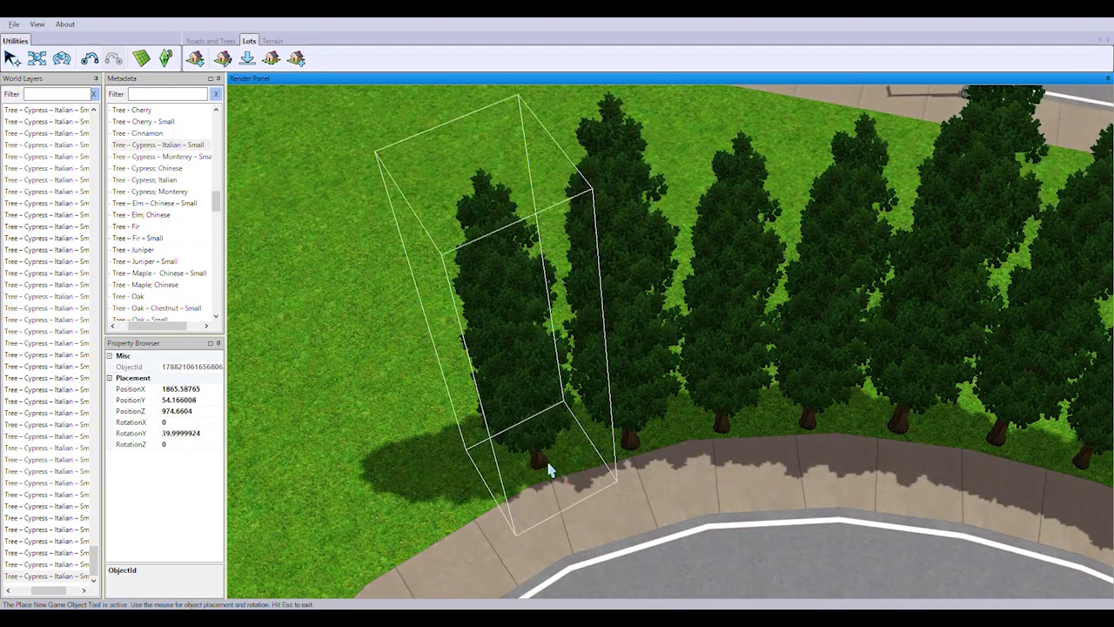
{"action": "middle_click_drag", "start_coordinate": [471, 512], "coordinate": [833, 477]}
{"action": "scroll", "coordinate": [749, 453], "scroll_direction": "down", "scroll_amount": 8}
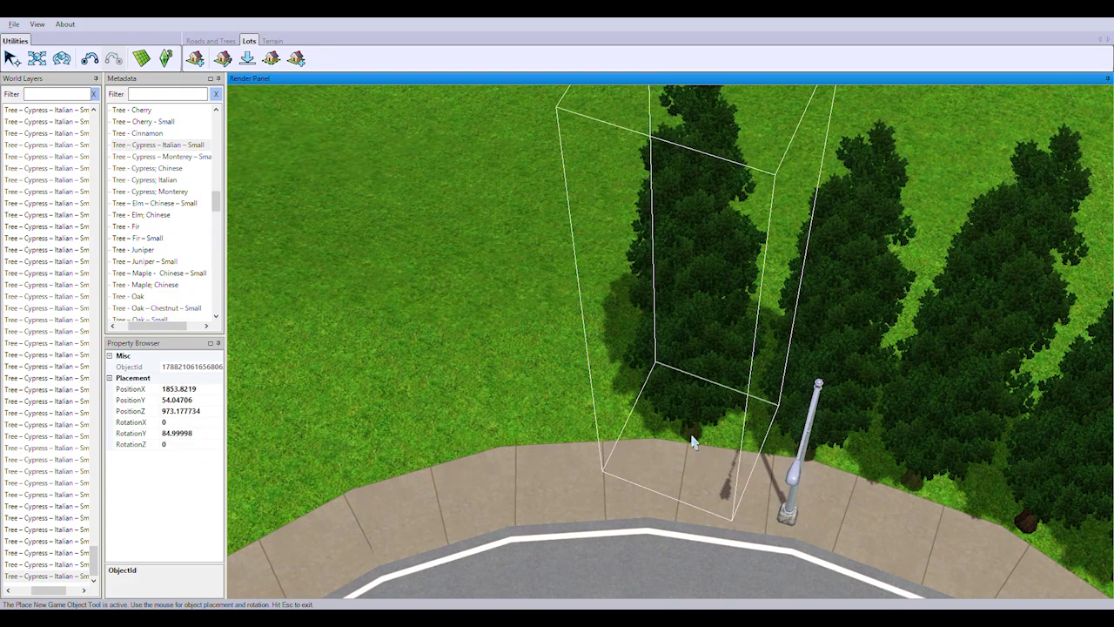
{"action": "middle_click_drag", "start_coordinate": [616, 457], "coordinate": [535, 425]}
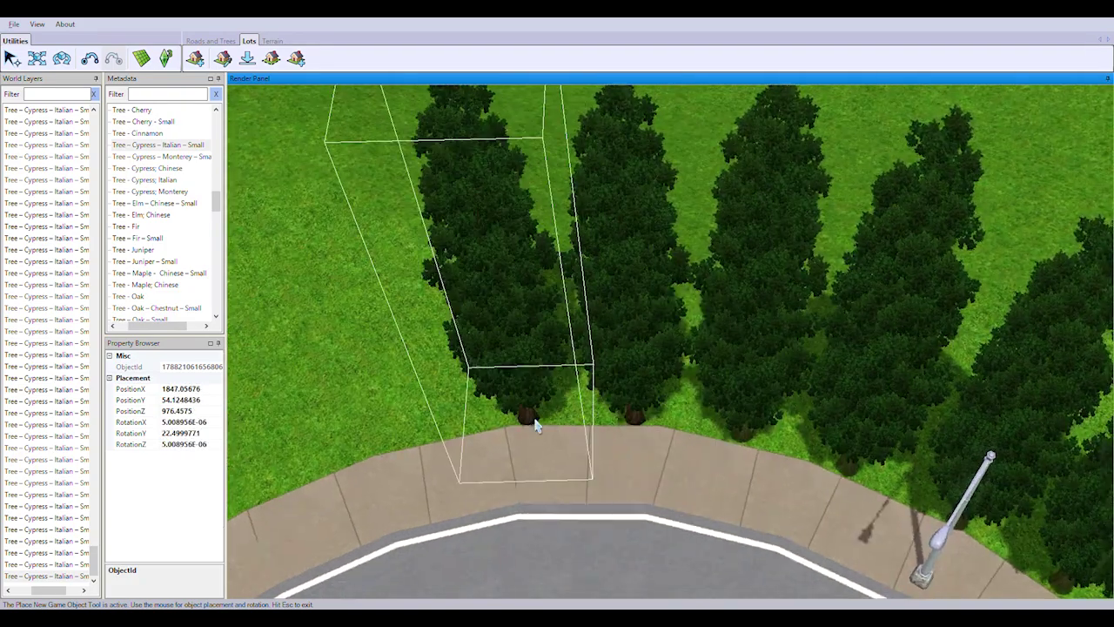
{"action": "middle_click_drag", "start_coordinate": [425, 435], "coordinate": [676, 398]}
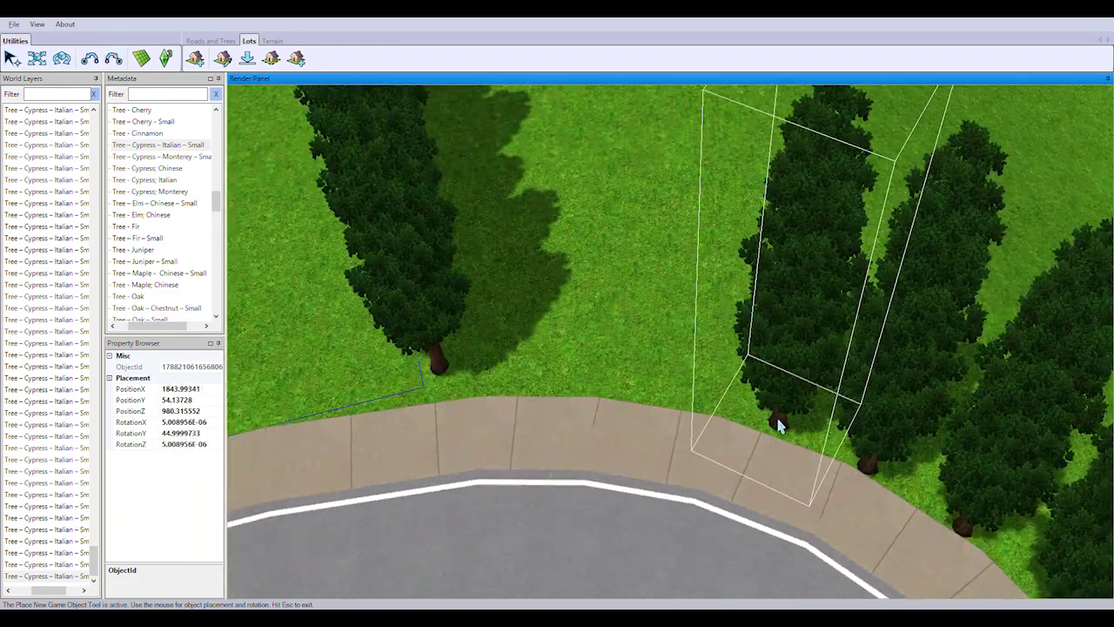
{"action": "scroll", "coordinate": [613, 379], "scroll_direction": "up", "scroll_amount": 1}
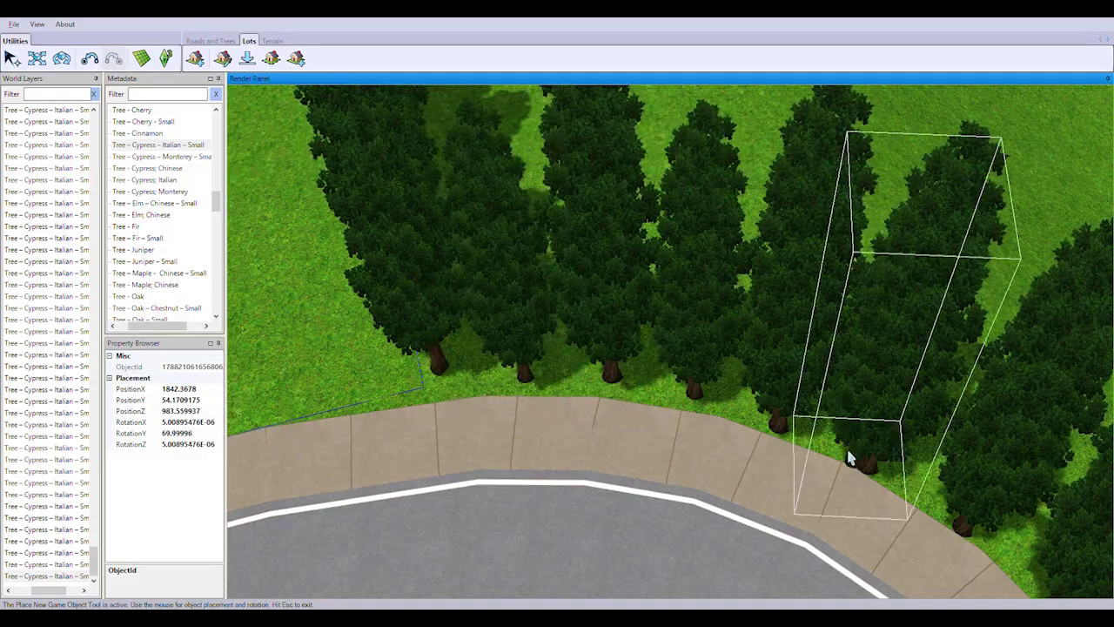
{"action": "middle_click_drag", "start_coordinate": [849, 457], "coordinate": [757, 387]}
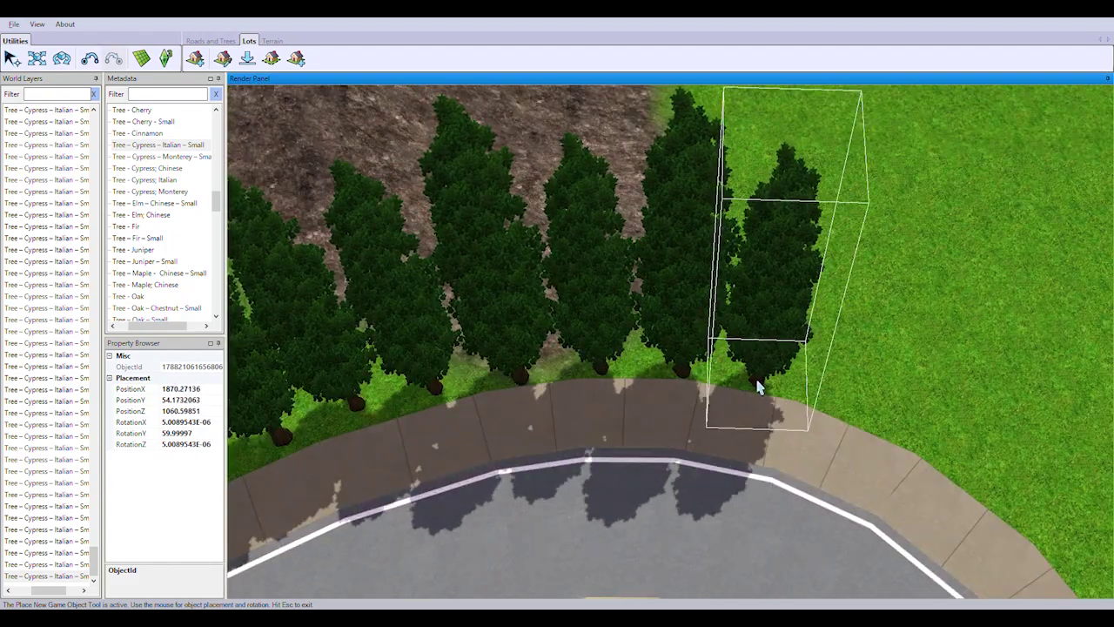
{"action": "middle_click_drag", "start_coordinate": [936, 440], "coordinate": [835, 366]}
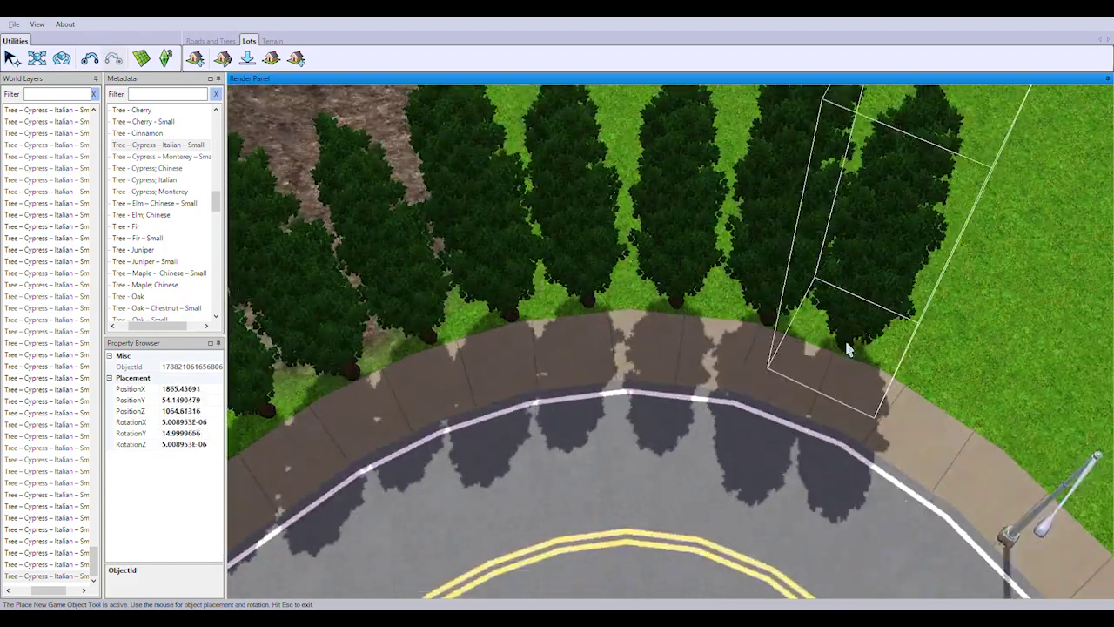
{"action": "middle_click_drag", "start_coordinate": [927, 387], "coordinate": [703, 293]}
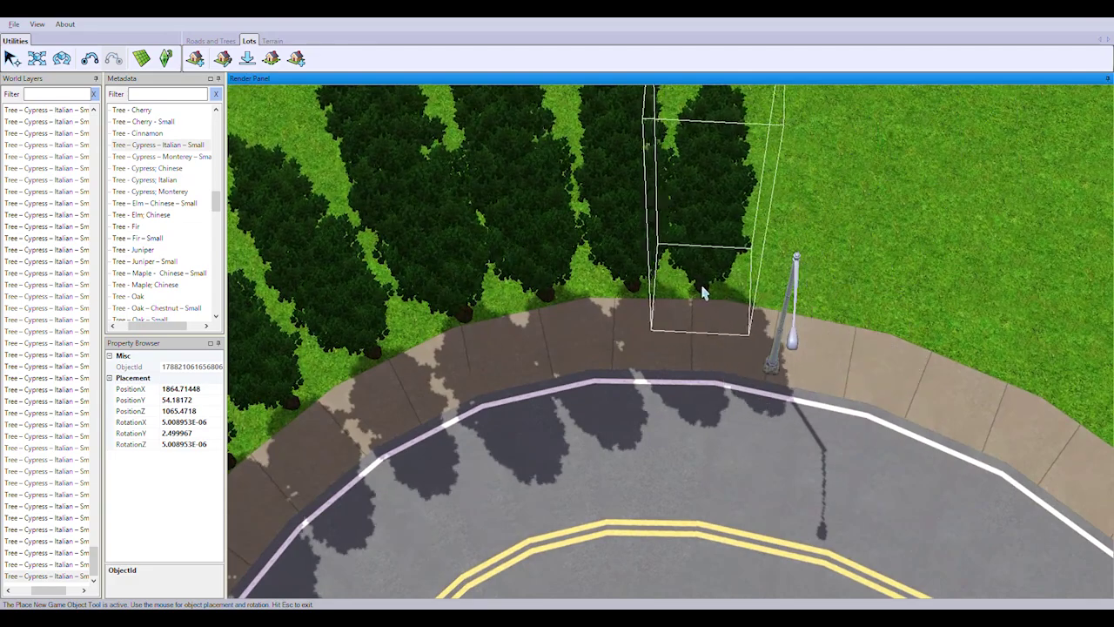
{"action": "left_click", "coordinate": [802, 312]}
{"action": "left_click", "coordinate": [838, 319]}
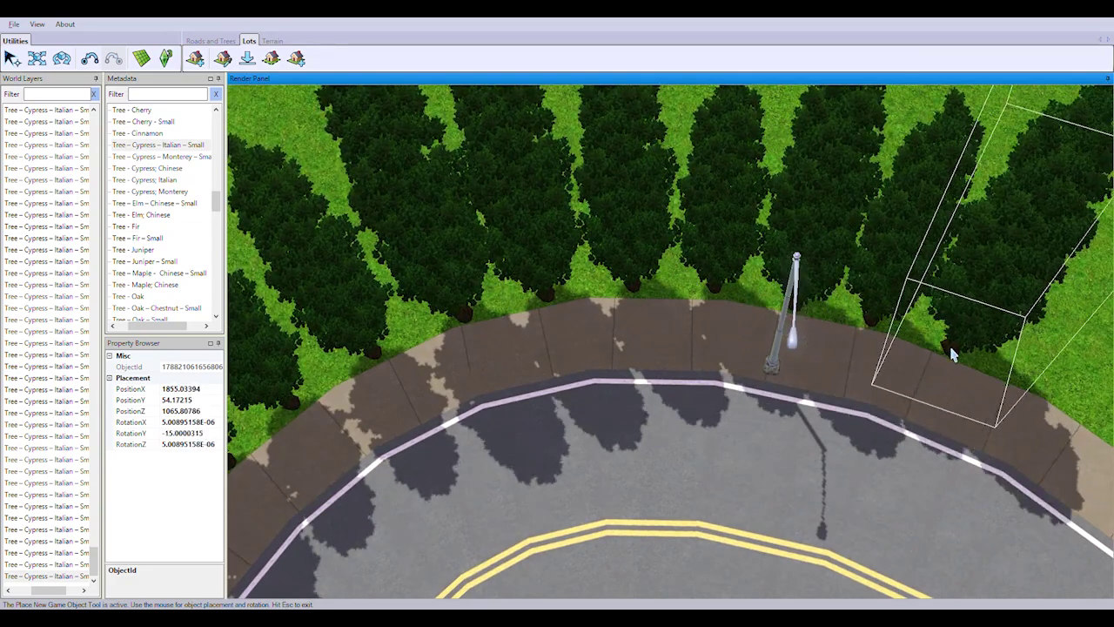
Plant four more cypresses along the curb around the road bend past the lamp post
{"action": "middle_click_drag", "start_coordinate": [868, 331], "coordinate": [892, 304]}
{"action": "middle_click_drag", "start_coordinate": [962, 329], "coordinate": [590, 413]}
{"action": "left_click", "coordinate": [590, 412]}
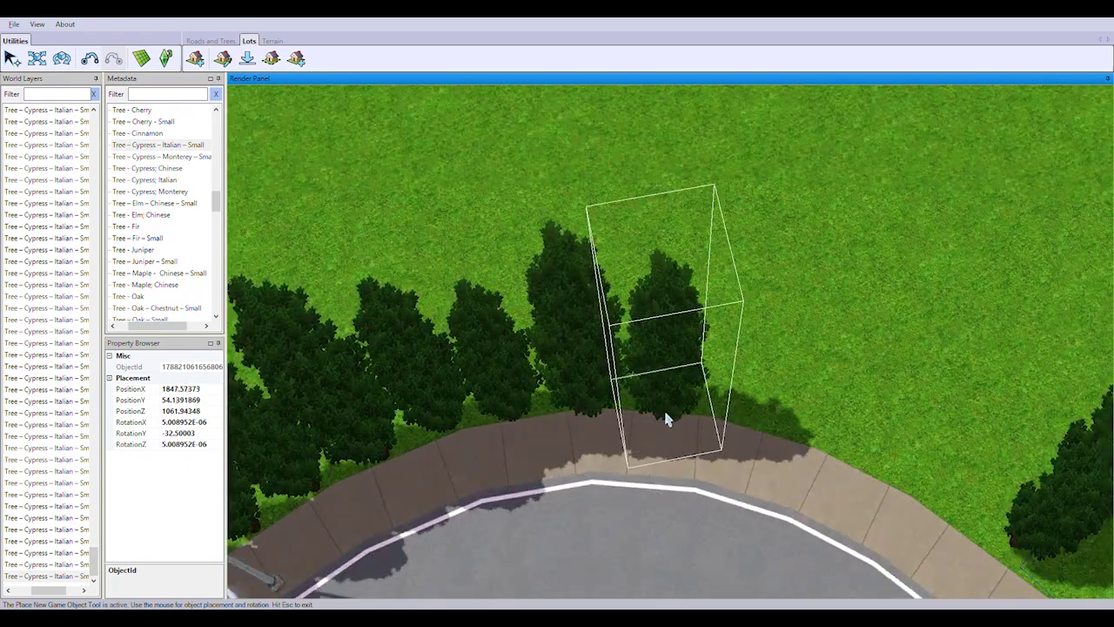
{"action": "left_click", "coordinate": [670, 416]}
{"action": "left_click", "coordinate": [744, 429]}
{"action": "left_click", "coordinate": [799, 463]}
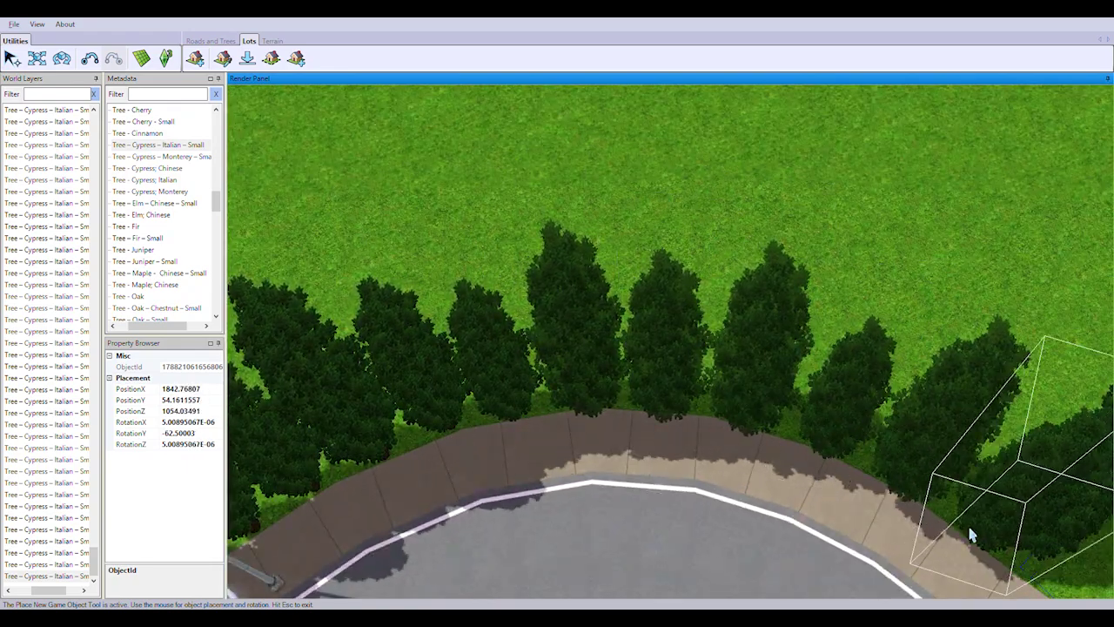
Zoom out to an overview and plant two sago palms on the U-turn's grass median
{"action": "left_click", "coordinate": [12, 58]}
{"action": "scroll", "coordinate": [627, 378], "scroll_direction": "down", "scroll_amount": 5}
{"action": "middle_click_drag", "start_coordinate": [626, 378], "coordinate": [771, 389]}
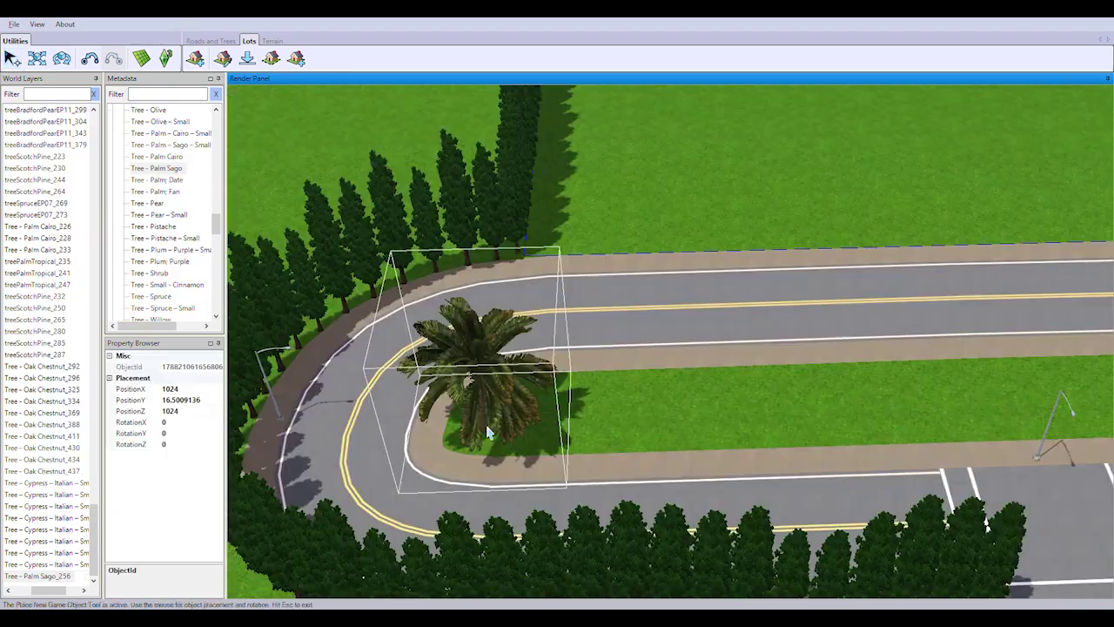
{"action": "scroll", "coordinate": [595, 417], "scroll_direction": "down", "scroll_amount": 3}
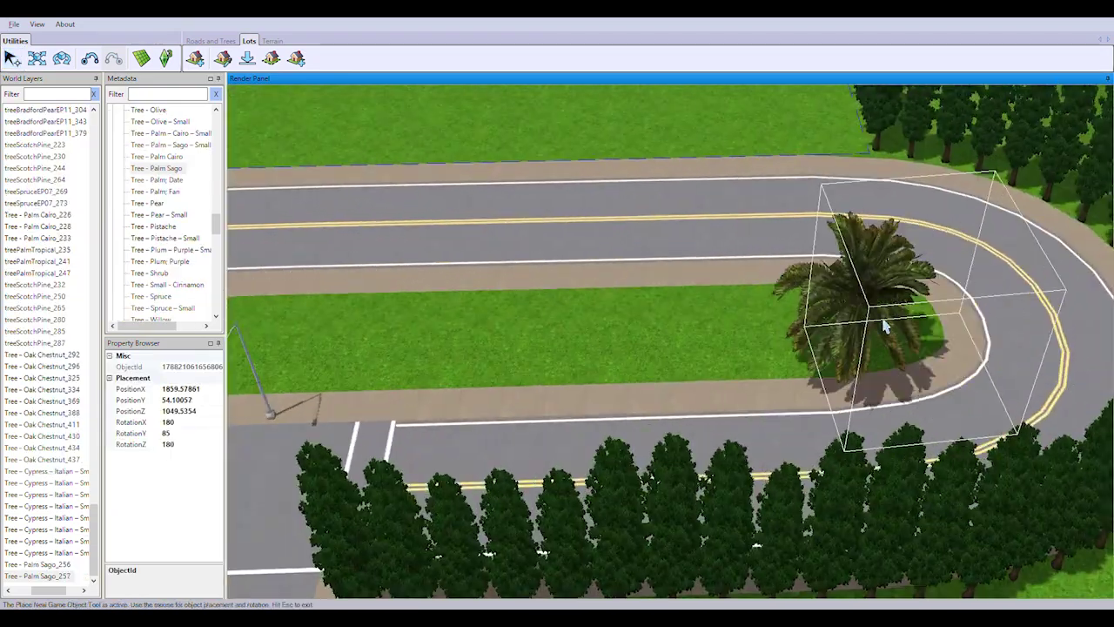
{"action": "left_click", "coordinate": [849, 300]}
{"action": "scroll", "coordinate": [620, 288], "scroll_direction": "up", "scroll_amount": 3}
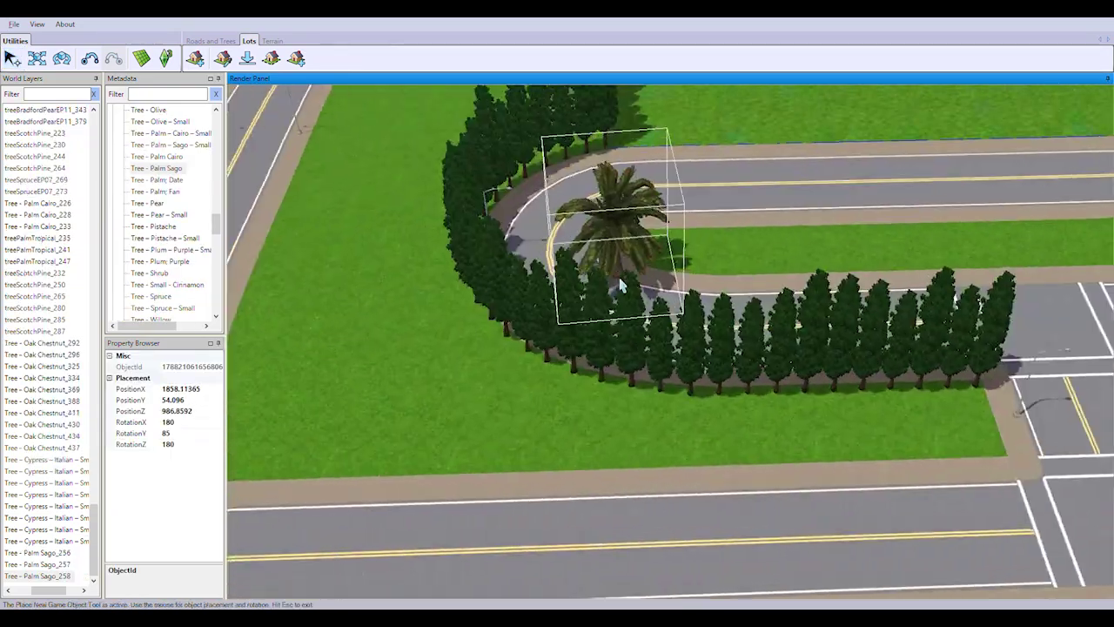
{"action": "left_click", "coordinate": [625, 283]}
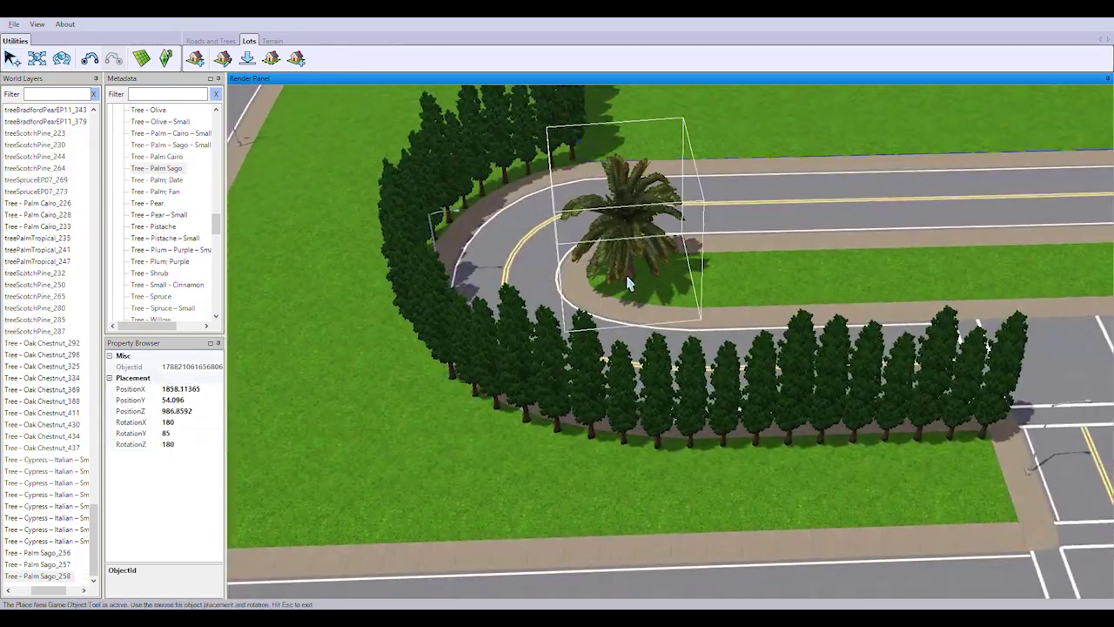
Plant four more sago palms around the curve, then pick Tree - Palm - Cairo - Small
{"action": "middle_click_drag", "start_coordinate": [627, 279], "coordinate": [835, 268]}
{"action": "left_click", "coordinate": [722, 250]}
{"action": "left_click", "coordinate": [753, 215]}
{"action": "left_click", "coordinate": [709, 538]}
{"action": "left_click", "coordinate": [649, 286]}
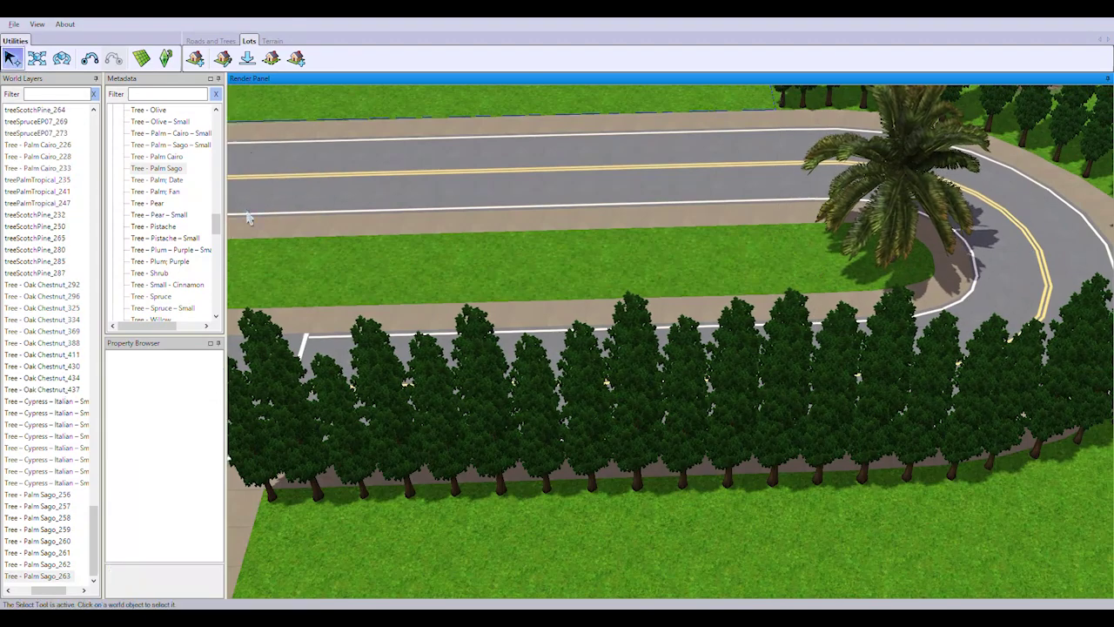
{"action": "left_click", "coordinate": [163, 133]}
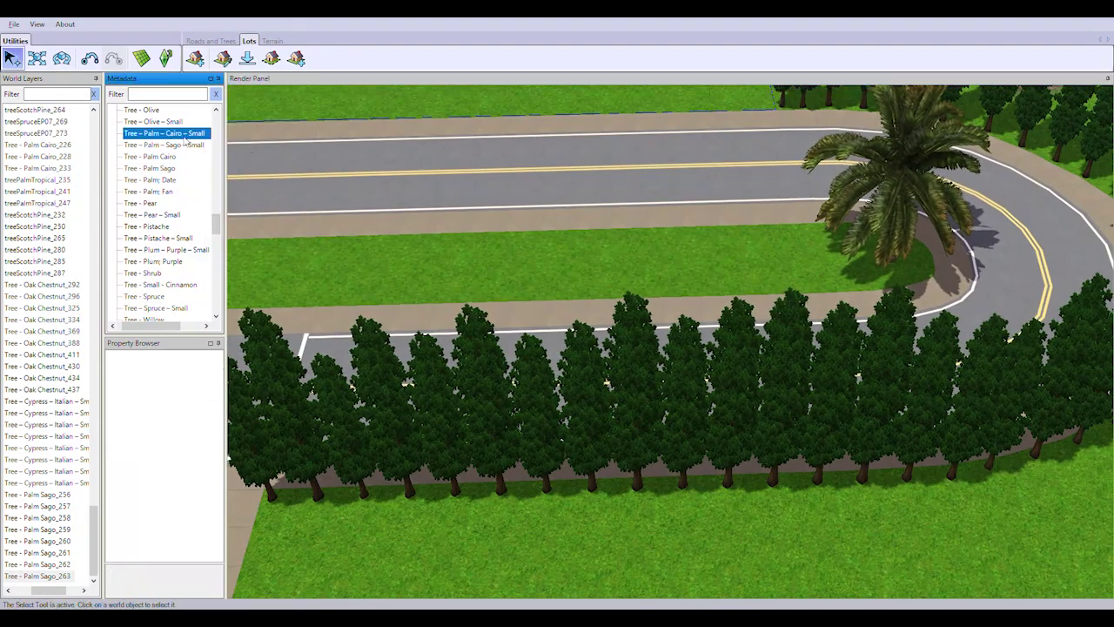
Turn on lot grid snapping and plant the first two Cairo palms on the median
{"action": "left_click", "coordinate": [144, 63]}
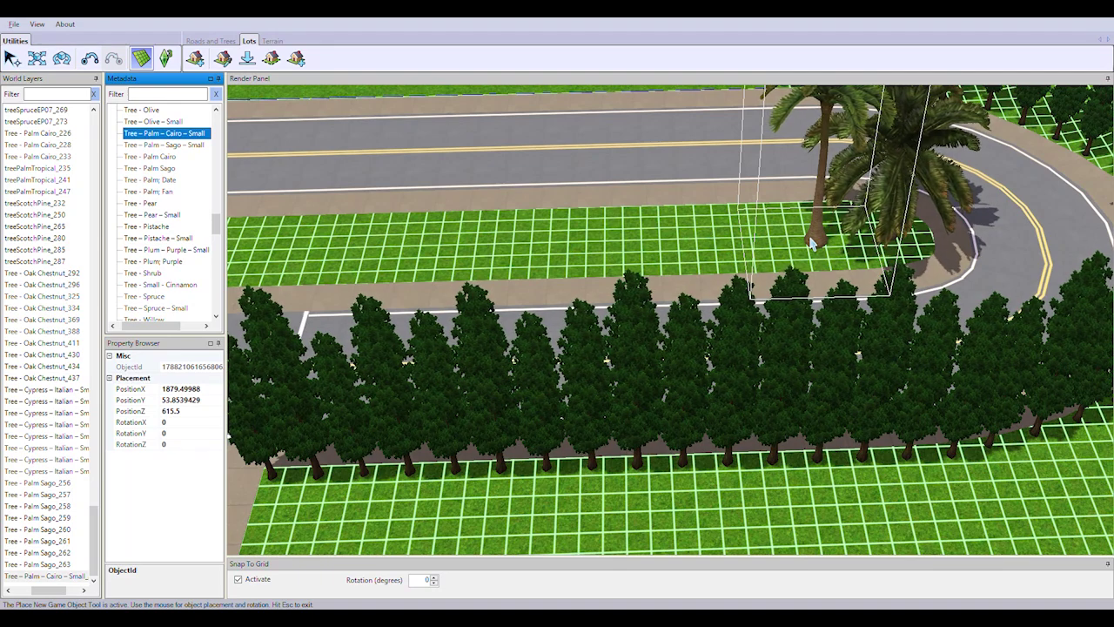
{"action": "scroll", "coordinate": [809, 244], "scroll_direction": "up", "scroll_amount": 2}
{"action": "scroll", "coordinate": [824, 239], "scroll_direction": "up", "scroll_amount": 5}
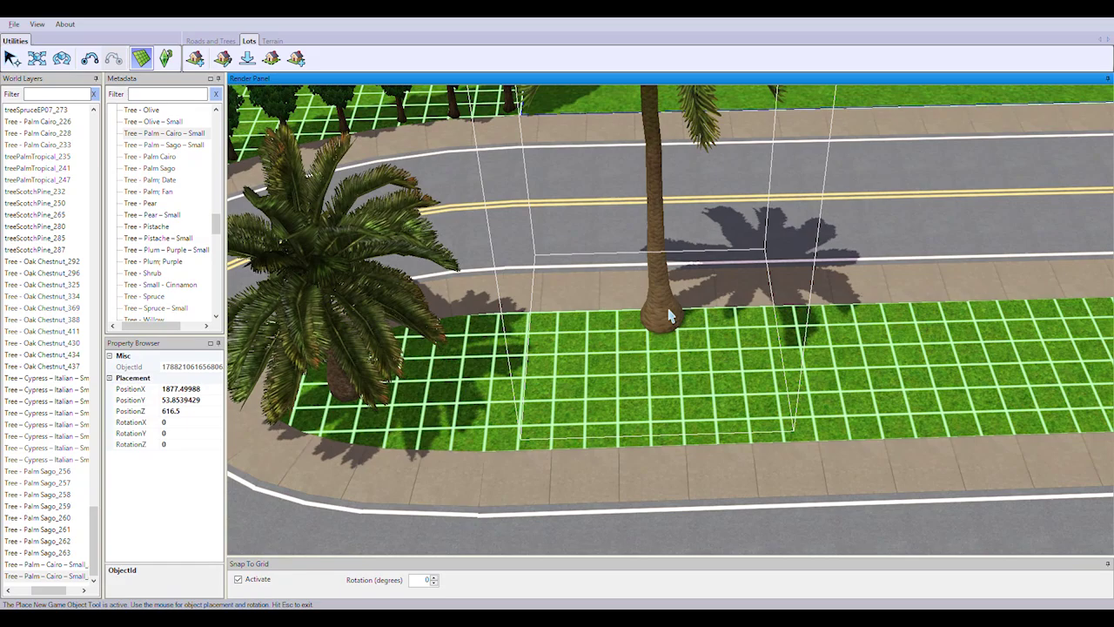
{"action": "left_click", "coordinate": [567, 383]}
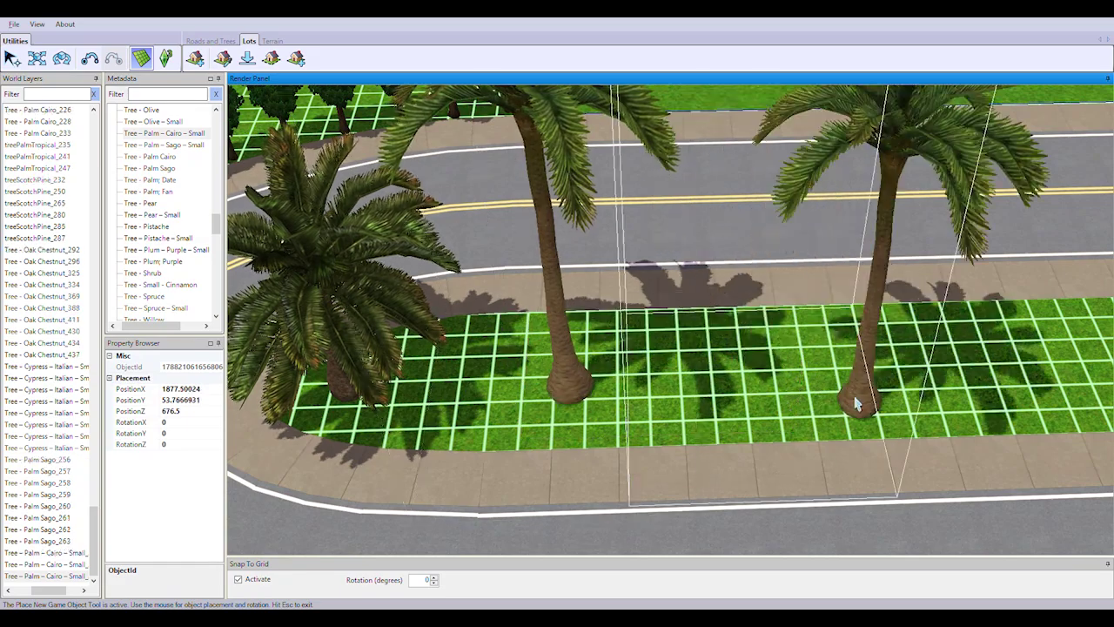
{"action": "left_click", "coordinate": [785, 383]}
{"action": "scroll", "coordinate": [852, 400], "scroll_direction": "down", "scroll_amount": 2}
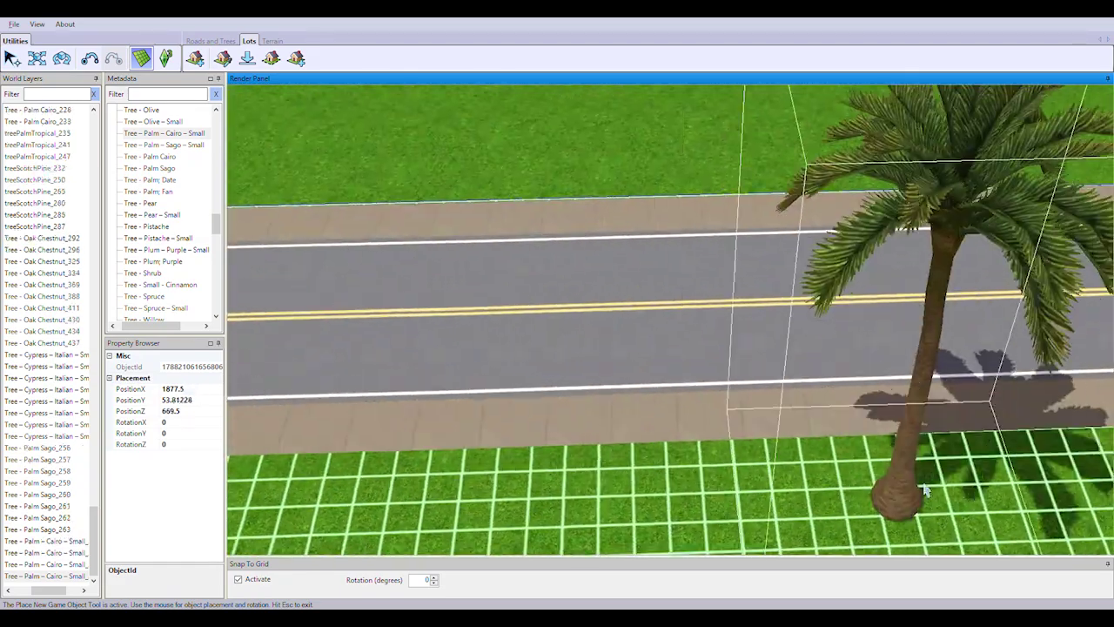
{"action": "scroll", "coordinate": [875, 379], "scroll_direction": "up", "scroll_amount": 2}
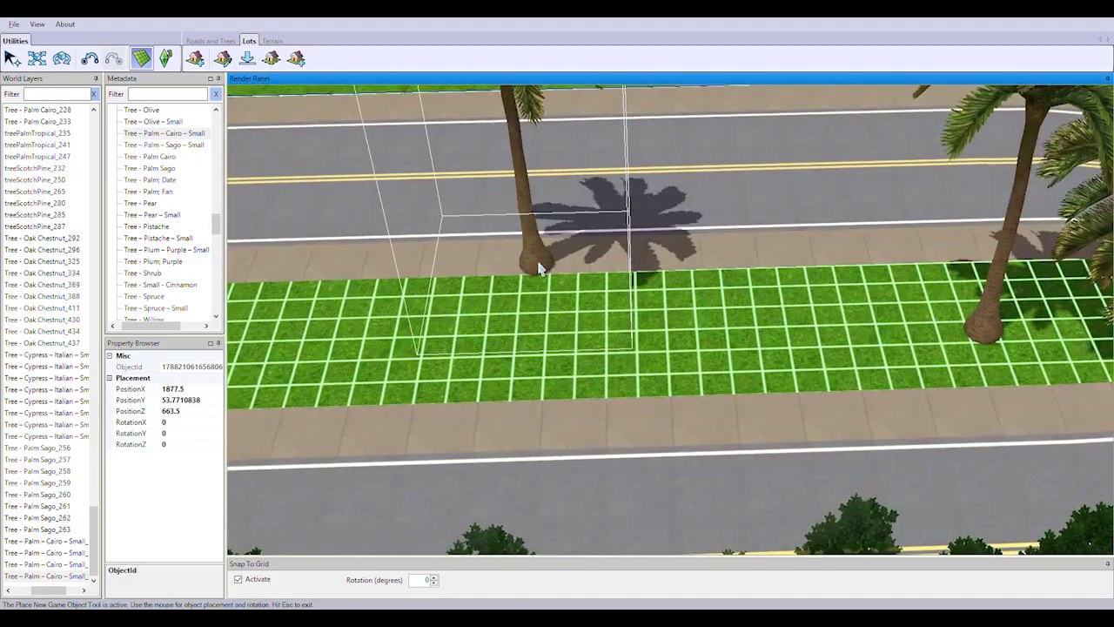
Add three more Cairo palms along the median and bring the oval's rounded end into view
{"action": "left_click", "coordinate": [599, 346]}
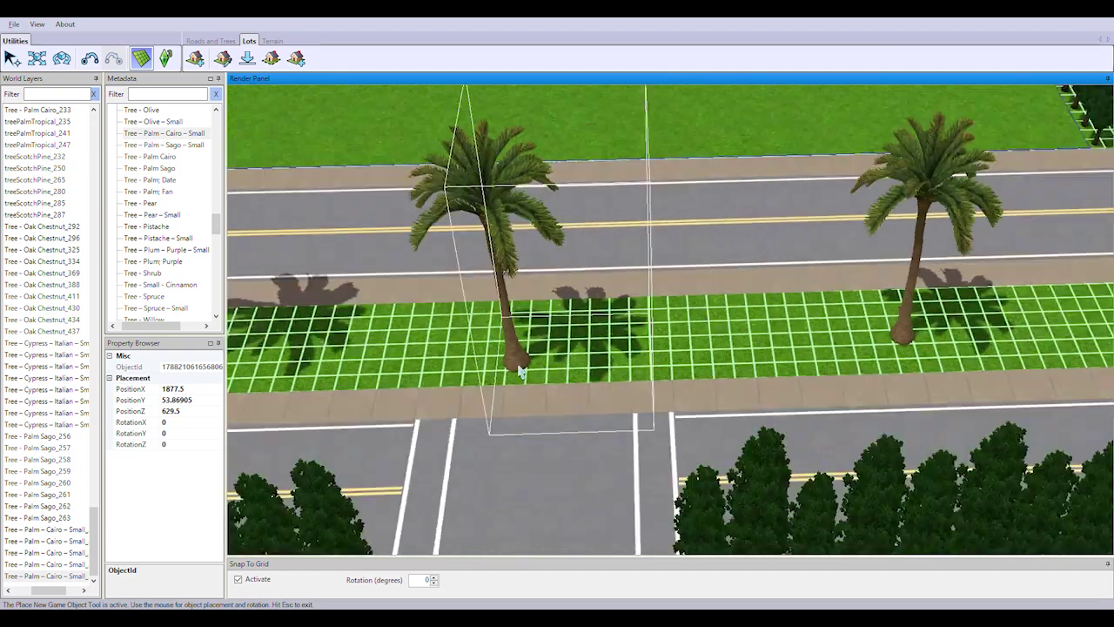
{"action": "left_click", "coordinate": [752, 405]}
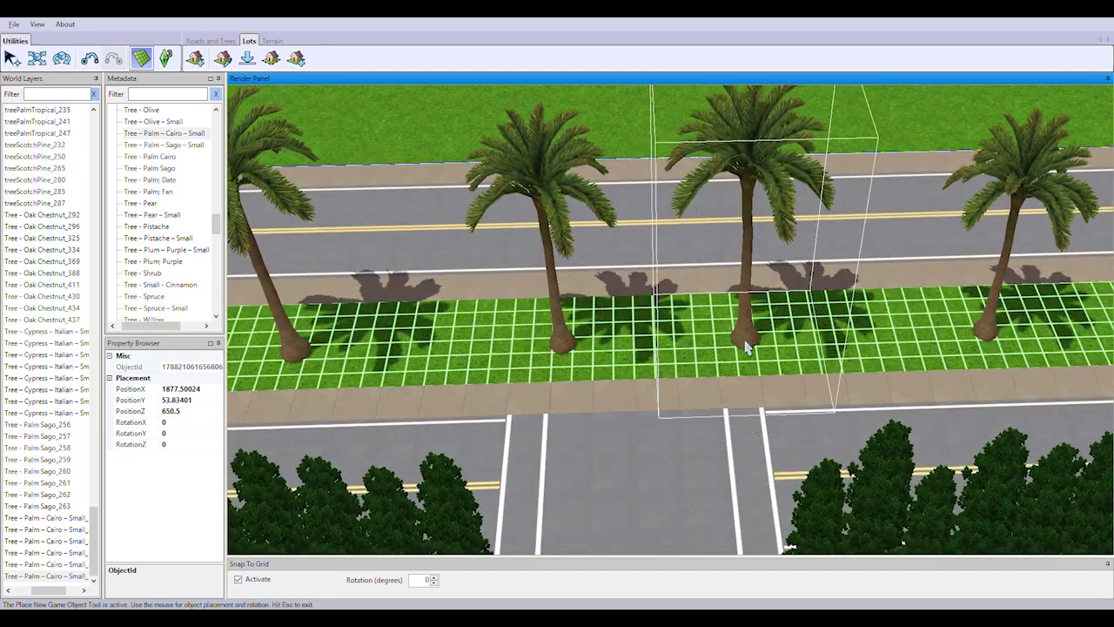
{"action": "left_click", "coordinate": [746, 347]}
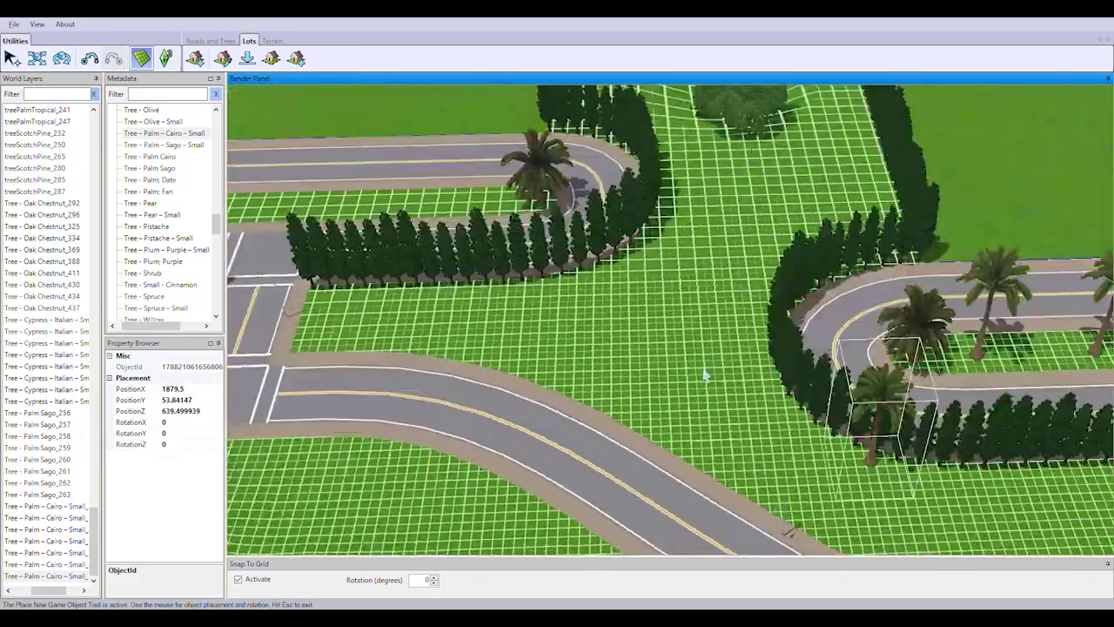
{"action": "scroll", "coordinate": [705, 376], "scroll_direction": "up", "scroll_amount": 10}
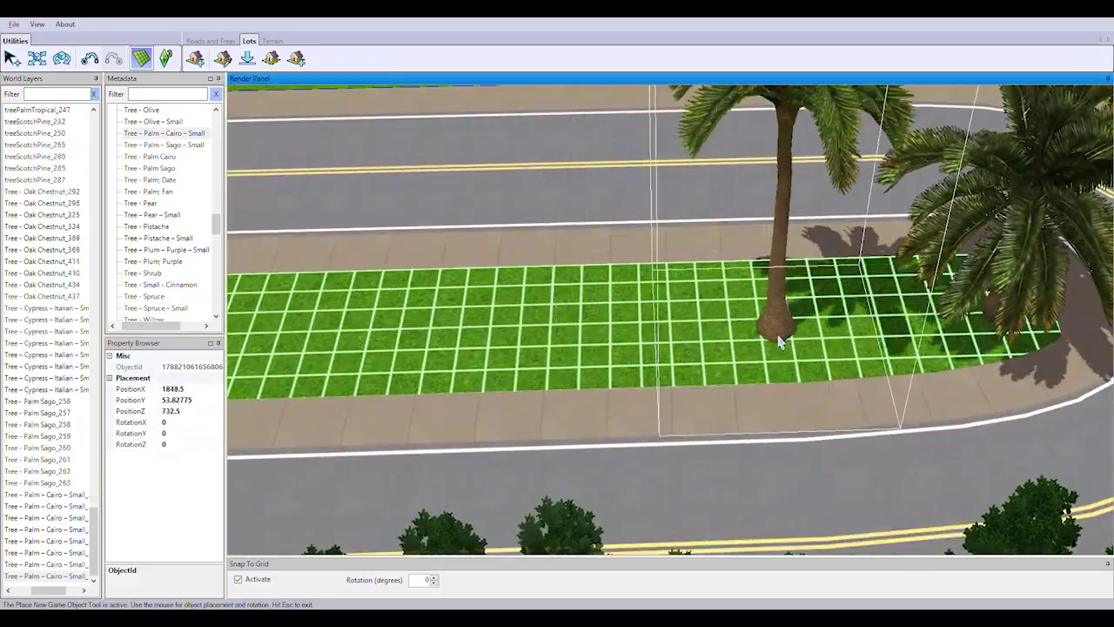
{"action": "middle_click_drag", "start_coordinate": [780, 342], "coordinate": [889, 376]}
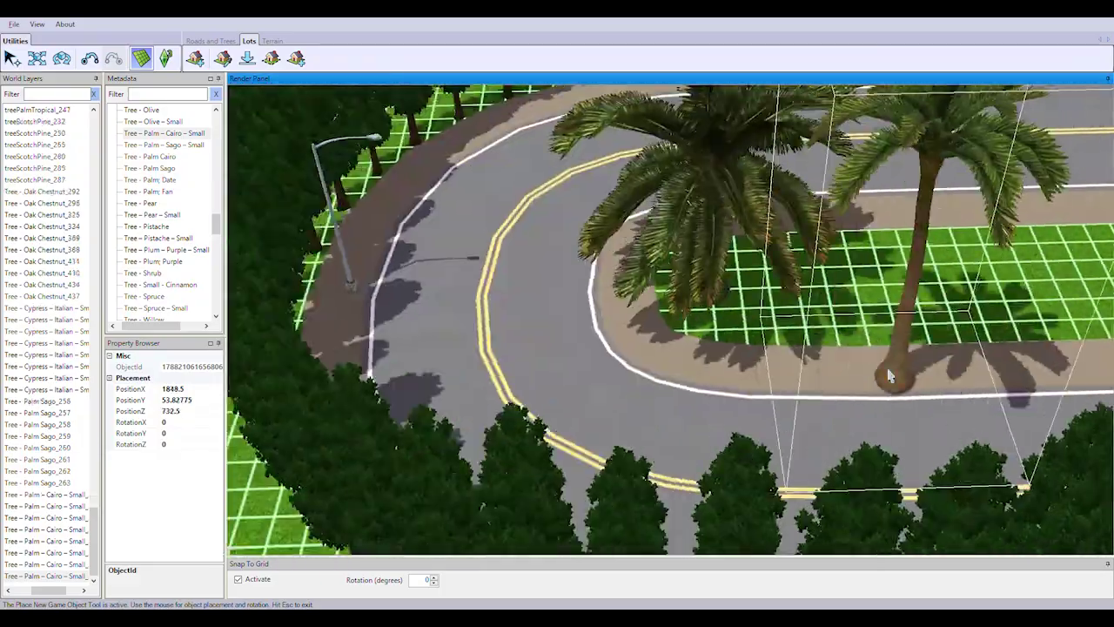
{"action": "middle_click_drag", "start_coordinate": [792, 331], "coordinate": [864, 350]}
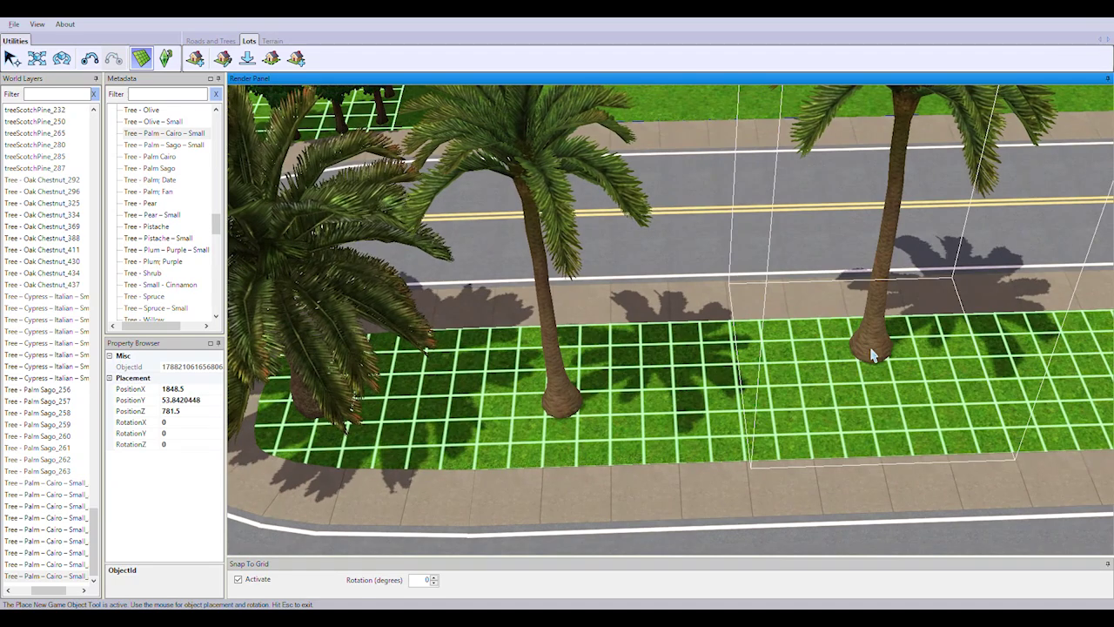
Plant two Cairo palms on the median near the curved end of the road
{"action": "left_click", "coordinate": [973, 394]}
{"action": "middle_click_drag", "start_coordinate": [973, 394], "coordinate": [742, 300]}
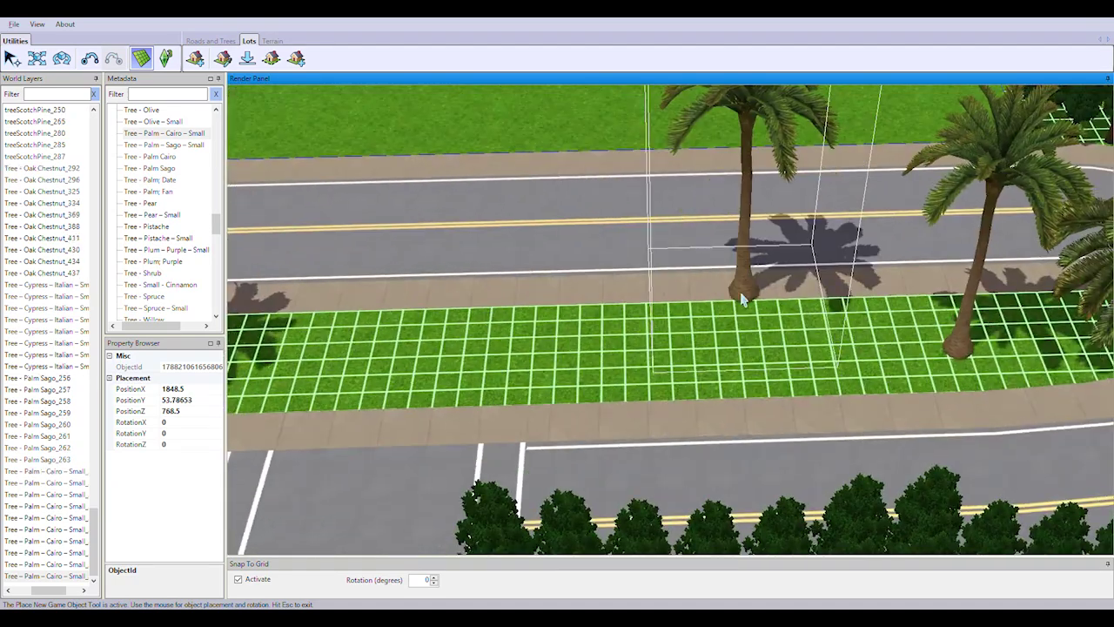
{"action": "middle_click_drag", "start_coordinate": [688, 387], "coordinate": [636, 259]}
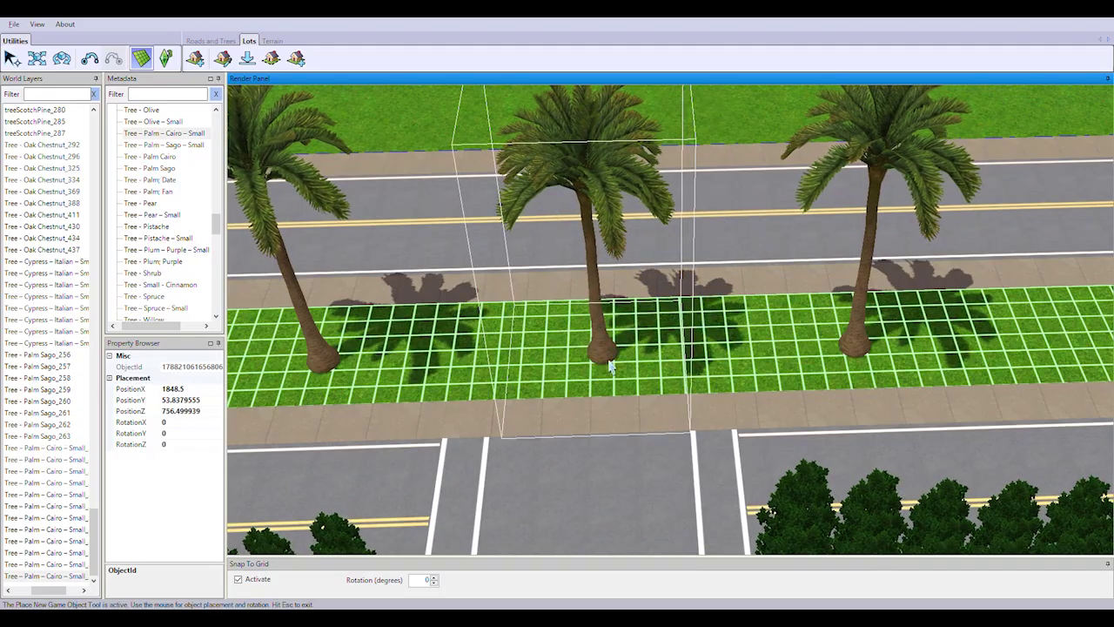
{"action": "scroll", "coordinate": [610, 366], "scroll_direction": "down", "scroll_amount": 5}
{"action": "scroll", "coordinate": [633, 438], "scroll_direction": "up", "scroll_amount": 6}
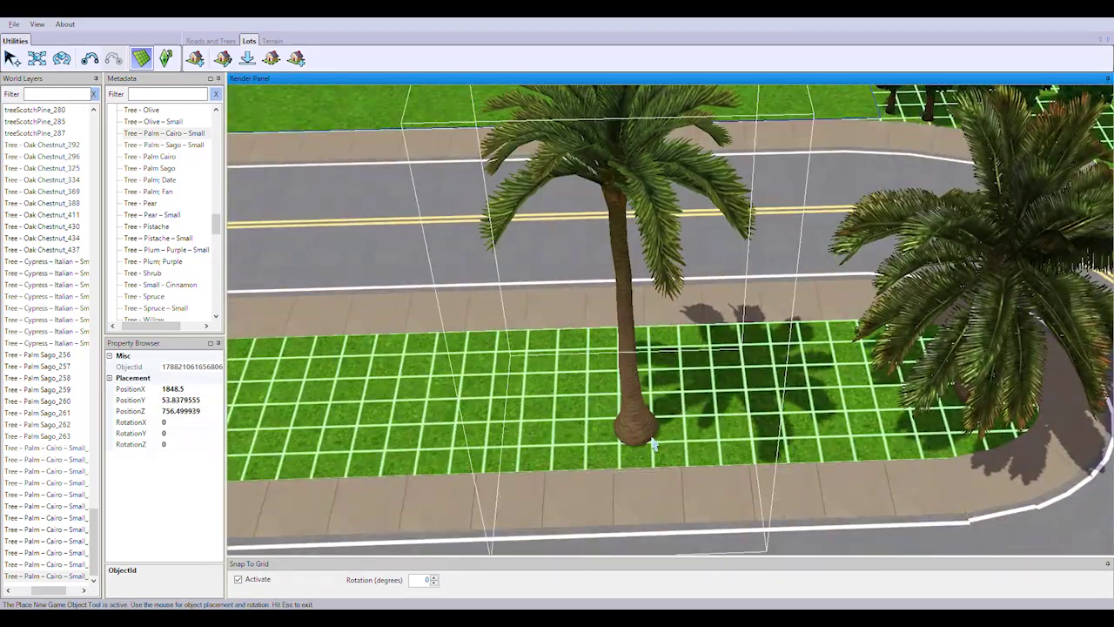
{"action": "middle_click_drag", "start_coordinate": [653, 444], "coordinate": [1034, 365]}
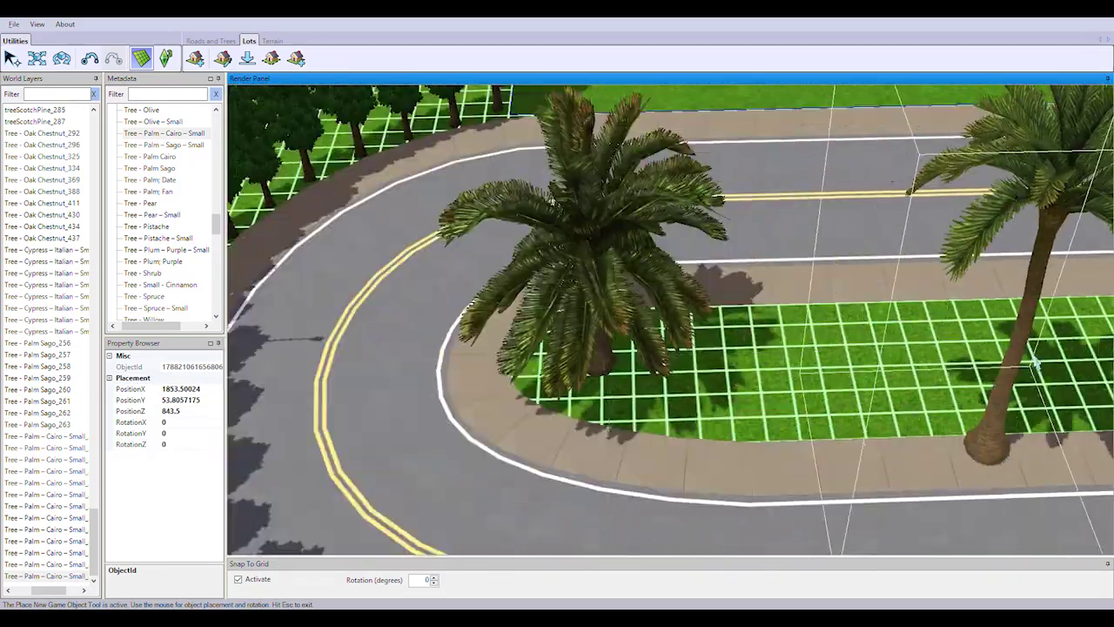
{"action": "left_click", "coordinate": [867, 396]}
{"action": "middle_click_drag", "start_coordinate": [867, 396], "coordinate": [931, 424]}
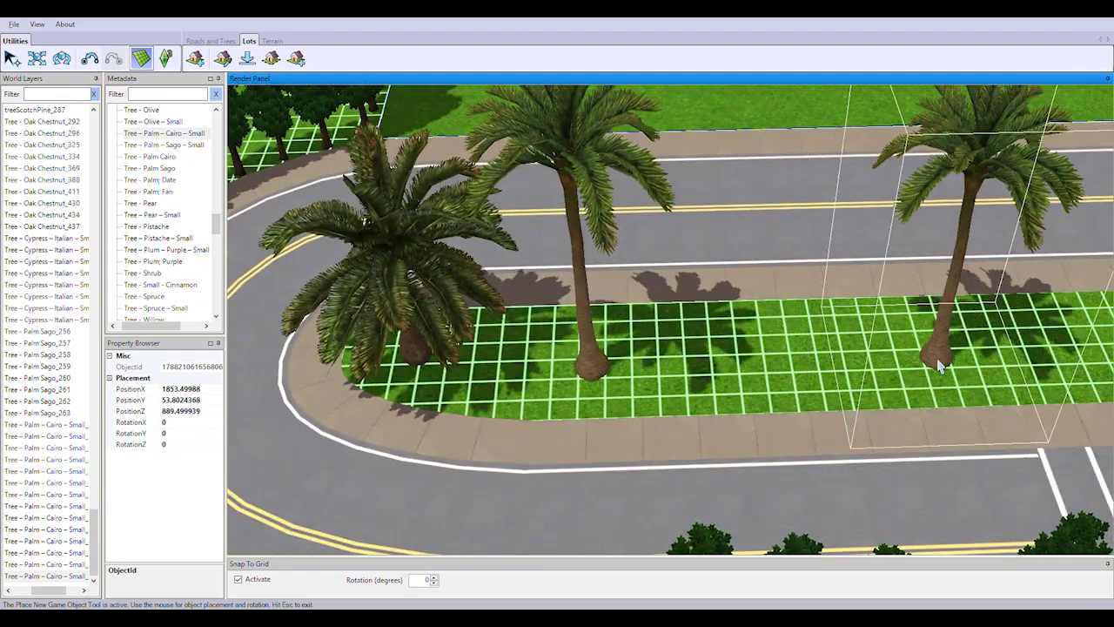
Plant four more Cairo palms around the curved stretch of the median
{"action": "left_click", "coordinate": [939, 367]}
{"action": "middle_click_drag", "start_coordinate": [939, 366], "coordinate": [598, 222]}
{"action": "left_click", "coordinate": [557, 337]}
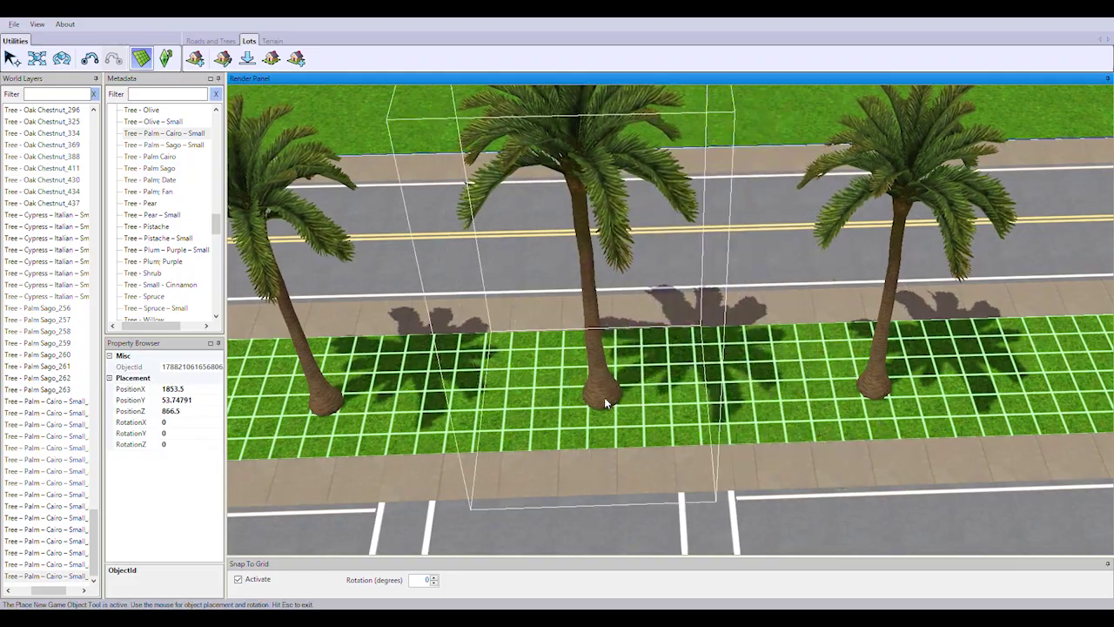
{"action": "left_click", "coordinate": [604, 403]}
{"action": "scroll", "coordinate": [604, 402], "scroll_direction": "down", "scroll_amount": 5}
{"action": "scroll", "coordinate": [617, 436], "scroll_direction": "up", "scroll_amount": 8}
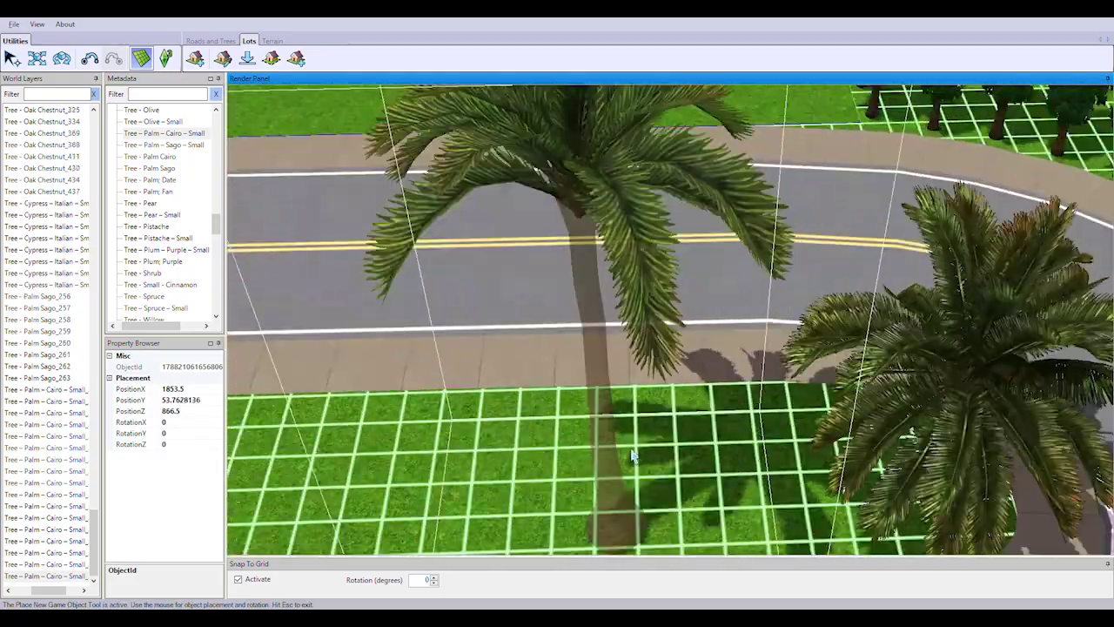
{"action": "middle_click_drag", "start_coordinate": [633, 455], "coordinate": [401, 337]}
{"action": "left_click", "coordinate": [468, 319]}
{"action": "middle_click_drag", "start_coordinate": [468, 319], "coordinate": [855, 383]}
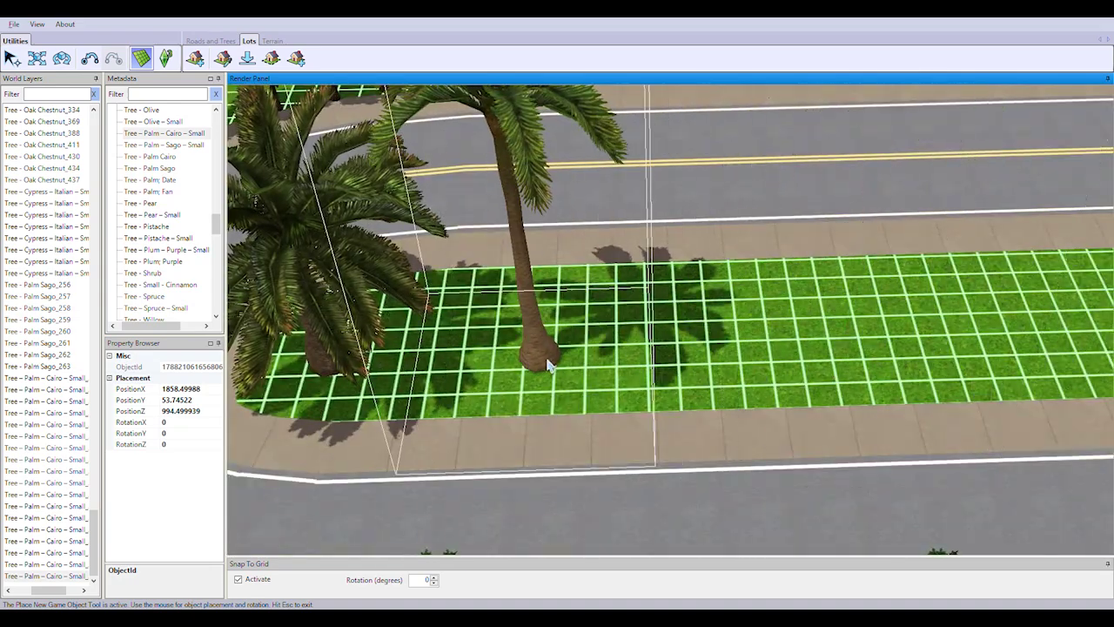
Finish the median with four last Cairo palms near the crosswalks, then return to Select
{"action": "left_click", "coordinate": [538, 357]}
{"action": "left_click", "coordinate": [936, 374]}
{"action": "middle_click_drag", "start_coordinate": [935, 374], "coordinate": [706, 377]}
{"action": "left_click", "coordinate": [707, 377]}
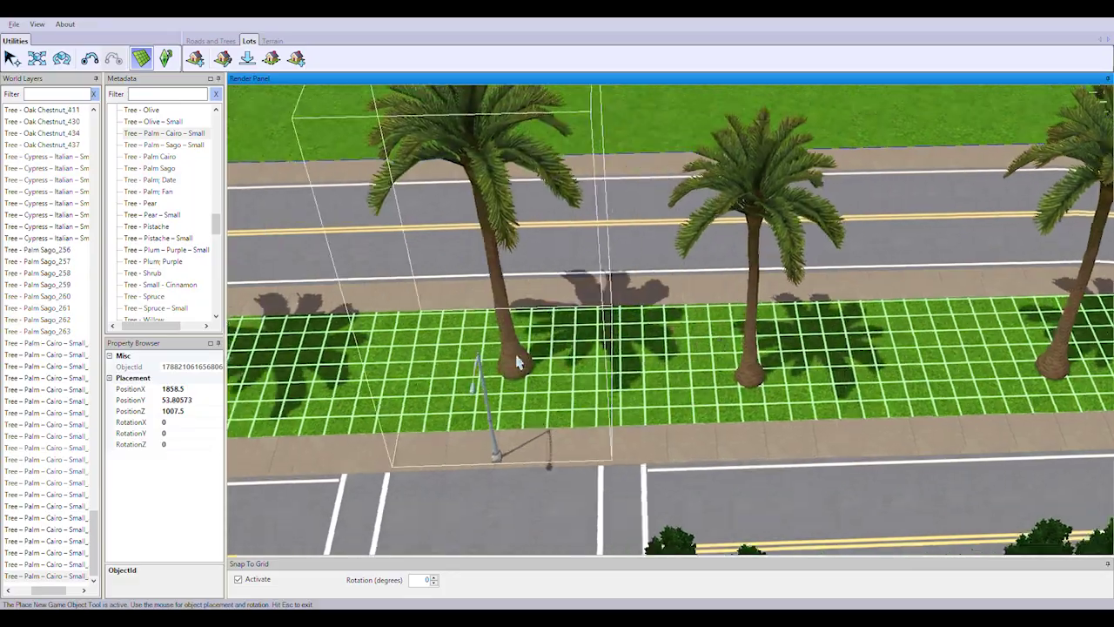
{"action": "middle_click_drag", "start_coordinate": [515, 366], "coordinate": [853, 179]}
{"action": "left_click", "coordinate": [743, 399]}
{"action": "scroll", "coordinate": [742, 399], "scroll_direction": "down", "scroll_amount": 5}
{"action": "key", "text": "Escape"}
Select the treeAshLA tree and plant the first ash tree beside the road
{"action": "middle_click_drag", "start_coordinate": [649, 299], "coordinate": [459, 338]}
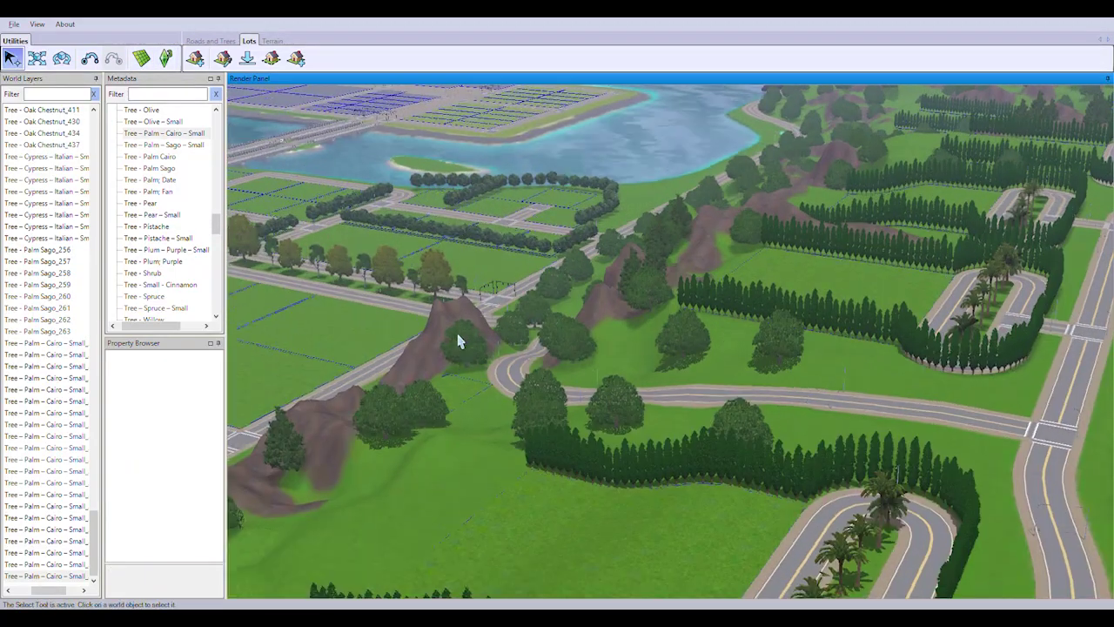
{"action": "left_click", "coordinate": [144, 109]}
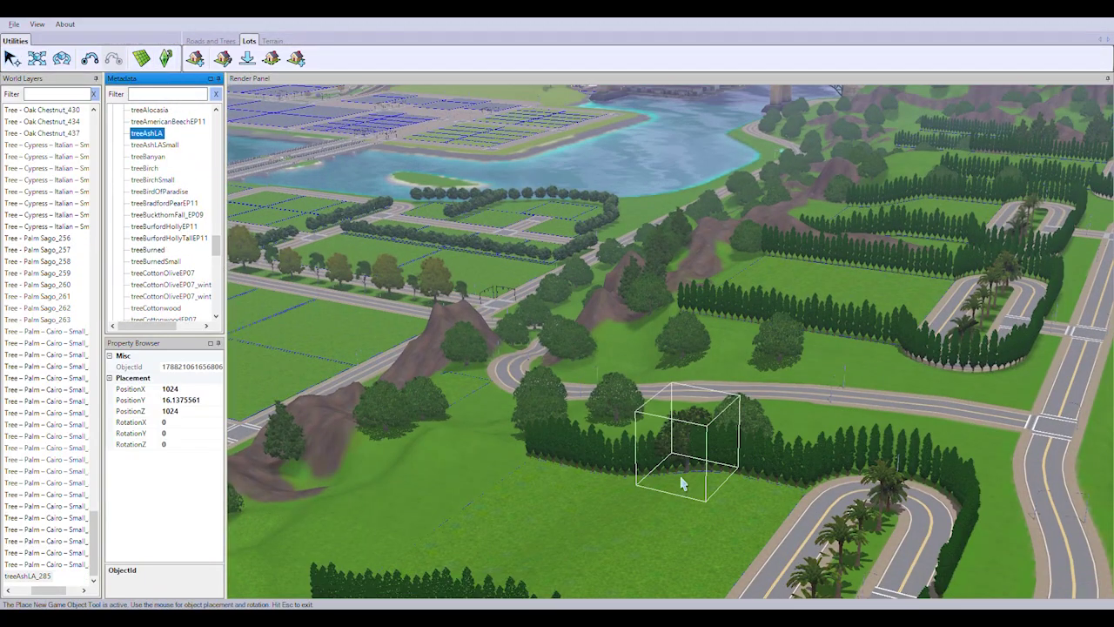
{"action": "scroll", "coordinate": [683, 479], "scroll_direction": "up", "scroll_amount": 10}
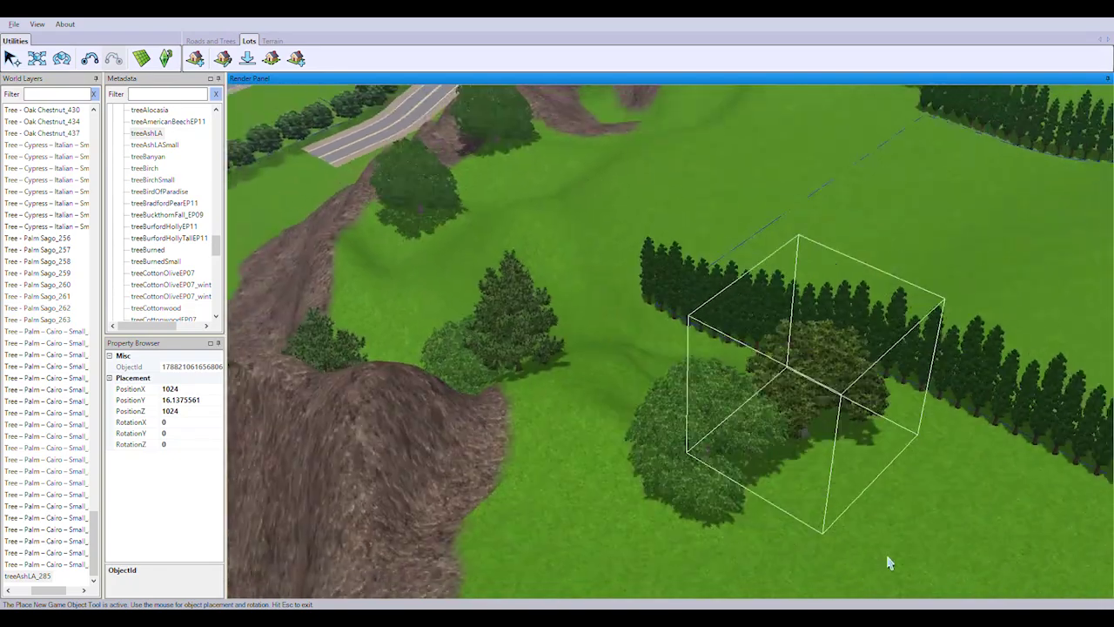
{"action": "middle_click_drag", "start_coordinate": [887, 563], "coordinate": [818, 365]}
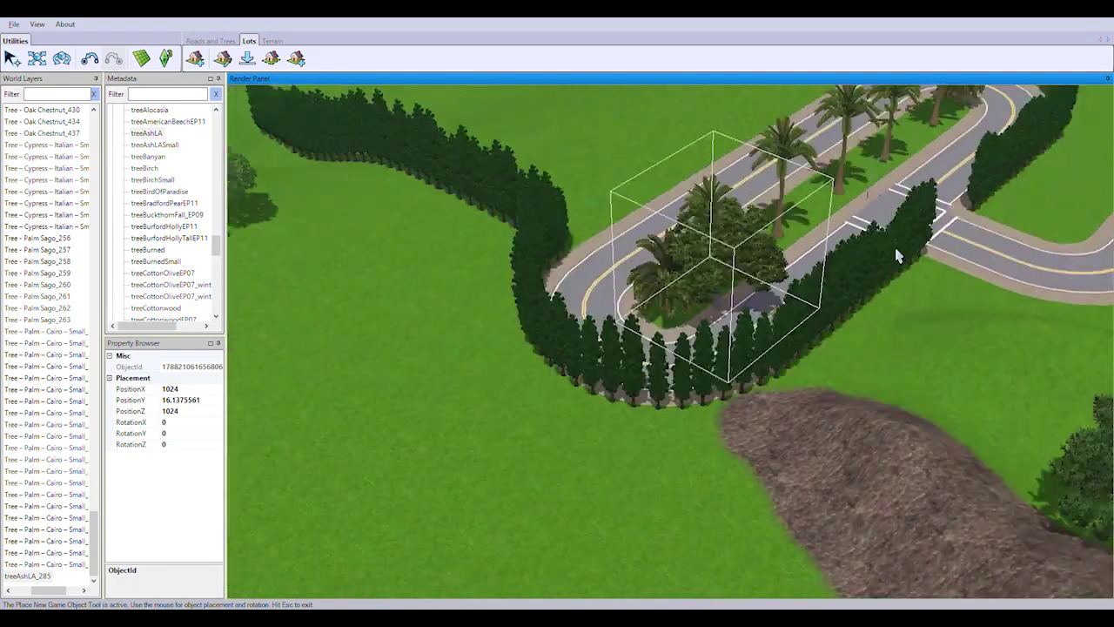
{"action": "left_click", "coordinate": [820, 366]}
Plant ash trees along the curving wooded road
{"action": "left_click", "coordinate": [671, 472]}
{"action": "middle_click_drag", "start_coordinate": [671, 472], "coordinate": [790, 348]}
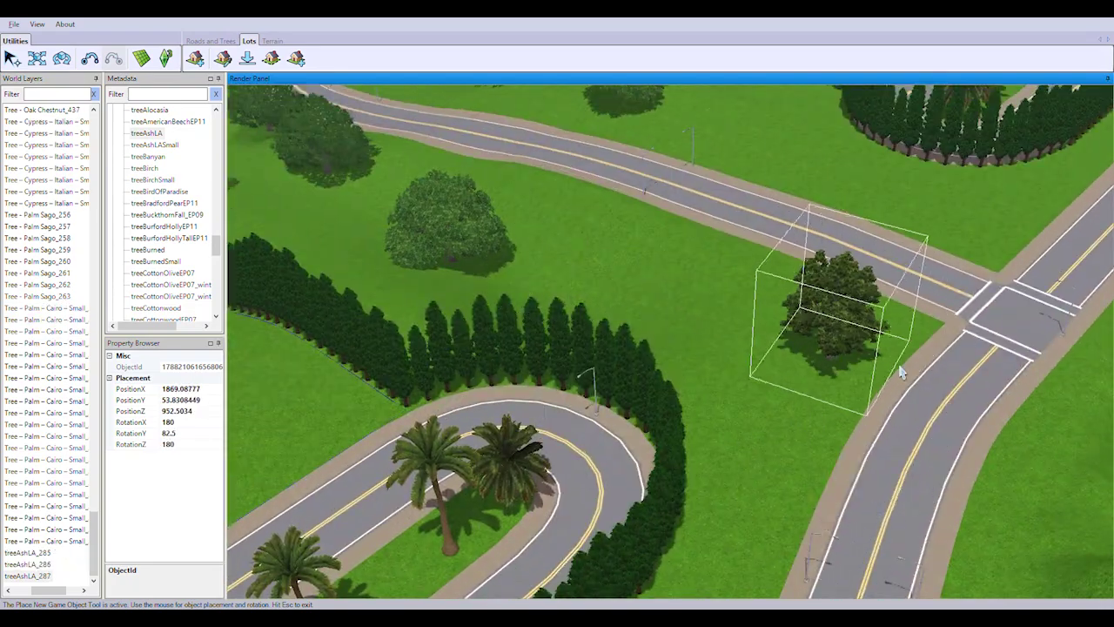
{"action": "left_click", "coordinate": [612, 328]}
{"action": "middle_click_drag", "start_coordinate": [611, 328], "coordinate": [657, 398]}
{"action": "left_click", "coordinate": [466, 346]}
{"action": "middle_click_drag", "start_coordinate": [465, 345], "coordinate": [564, 257]}
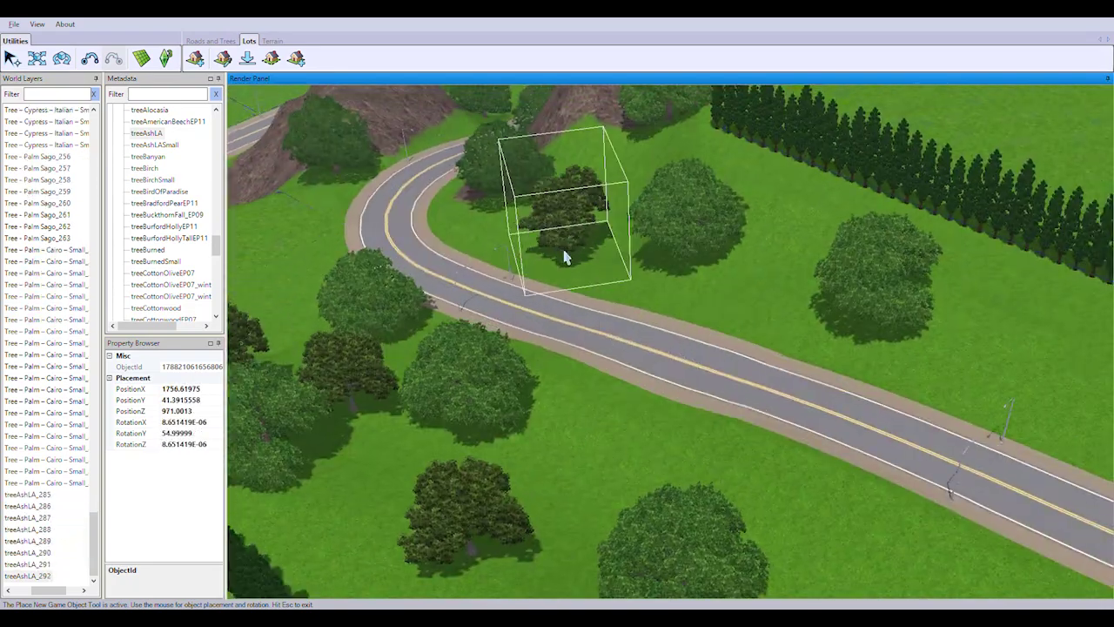
{"action": "middle_click_drag", "start_coordinate": [829, 327], "coordinate": [709, 232]}
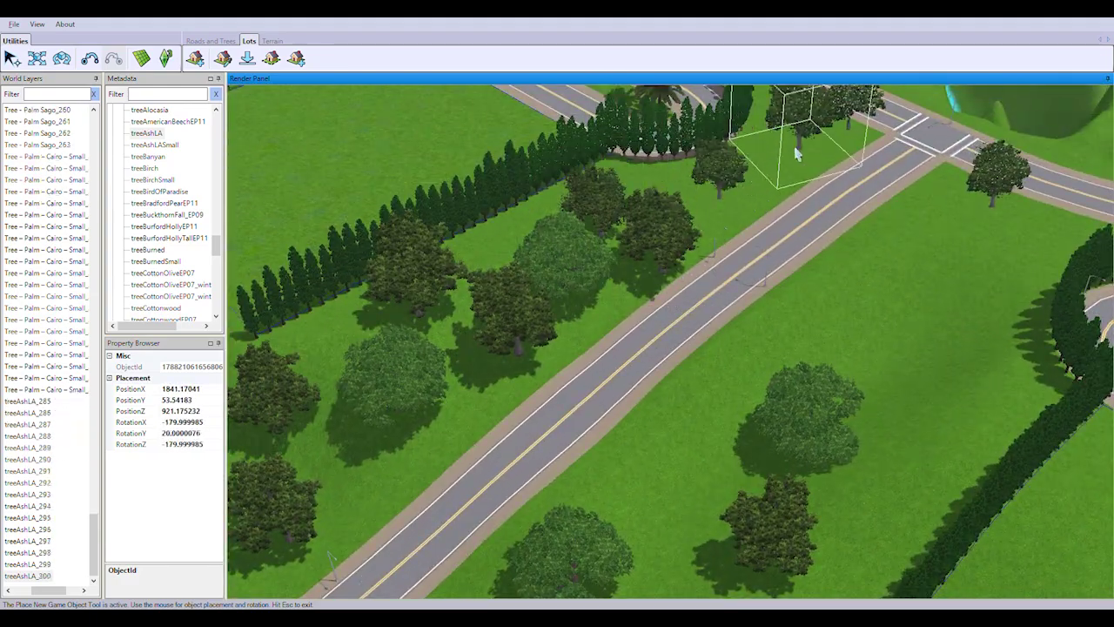
{"action": "middle_click_drag", "start_coordinate": [795, 154], "coordinate": [552, 348]}
Scatter ash trees across the grassy and wooded patches
{"action": "left_click", "coordinate": [778, 194]}
{"action": "left_click", "coordinate": [829, 323]}
{"action": "left_click", "coordinate": [1006, 243]}
{"action": "middle_click_drag", "start_coordinate": [1005, 243], "coordinate": [530, 410]}
{"action": "left_click", "coordinate": [995, 112]}
{"action": "left_click", "coordinate": [652, 319]}
{"action": "left_click", "coordinate": [510, 362]}
{"action": "left_click", "coordinate": [509, 361]}
{"action": "left_click", "coordinate": [660, 455]}
{"action": "left_click", "coordinate": [530, 410]}
{"action": "left_click", "coordinate": [799, 230]}
{"action": "left_click", "coordinate": [799, 231]}
Plant ash trees on the hillside and between the rocky ridges
{"action": "middle_click_drag", "start_coordinate": [799, 231], "coordinate": [679, 396]}
{"action": "left_click", "coordinate": [677, 261]}
{"action": "left_click", "coordinate": [679, 262]}
{"action": "left_click", "coordinate": [716, 329]}
{"action": "left_click", "coordinate": [577, 293]}
{"action": "left_click", "coordinate": [679, 396]}
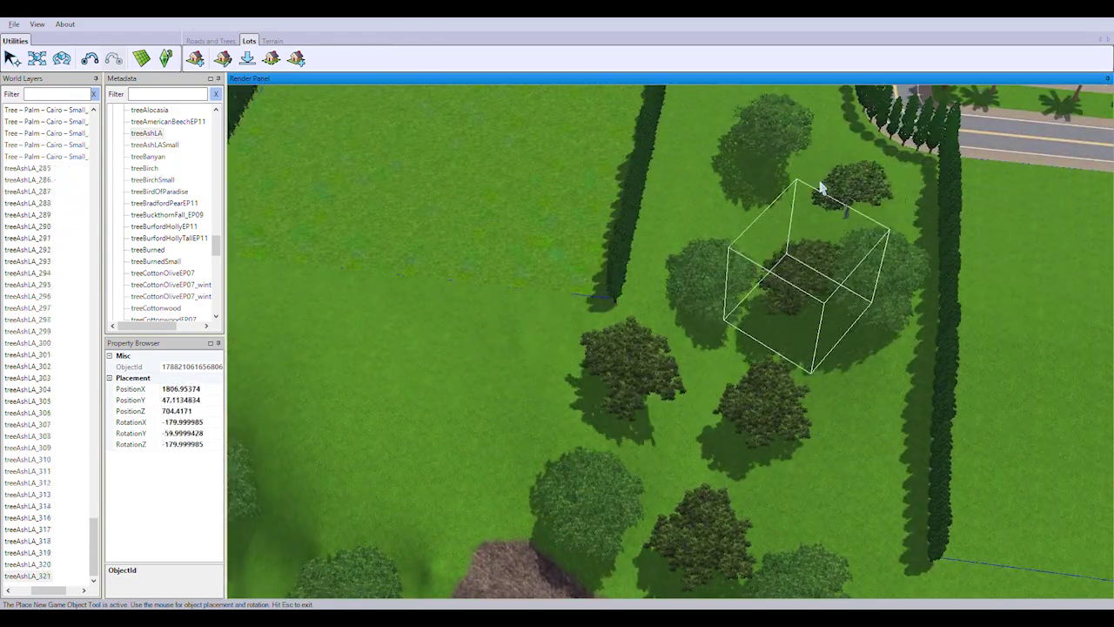
{"action": "left_click", "coordinate": [821, 187]}
{"action": "middle_click_drag", "start_coordinate": [821, 187], "coordinate": [852, 453]}
{"action": "left_click", "coordinate": [848, 174]}
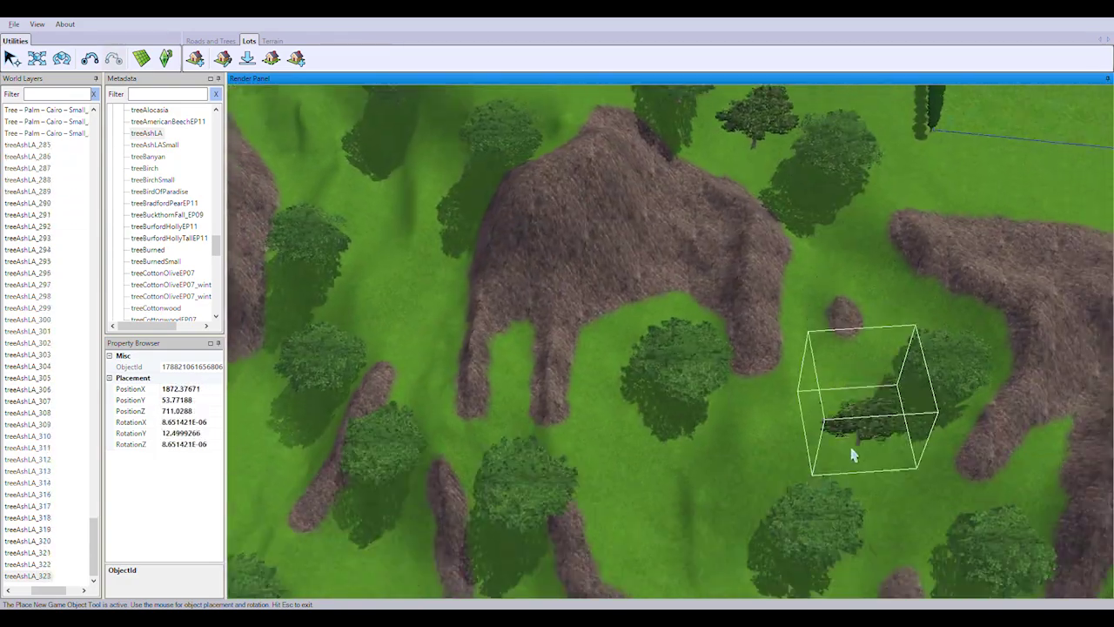
{"action": "left_click", "coordinate": [883, 327]}
{"action": "middle_click_drag", "start_coordinate": [883, 328], "coordinate": [630, 321]}
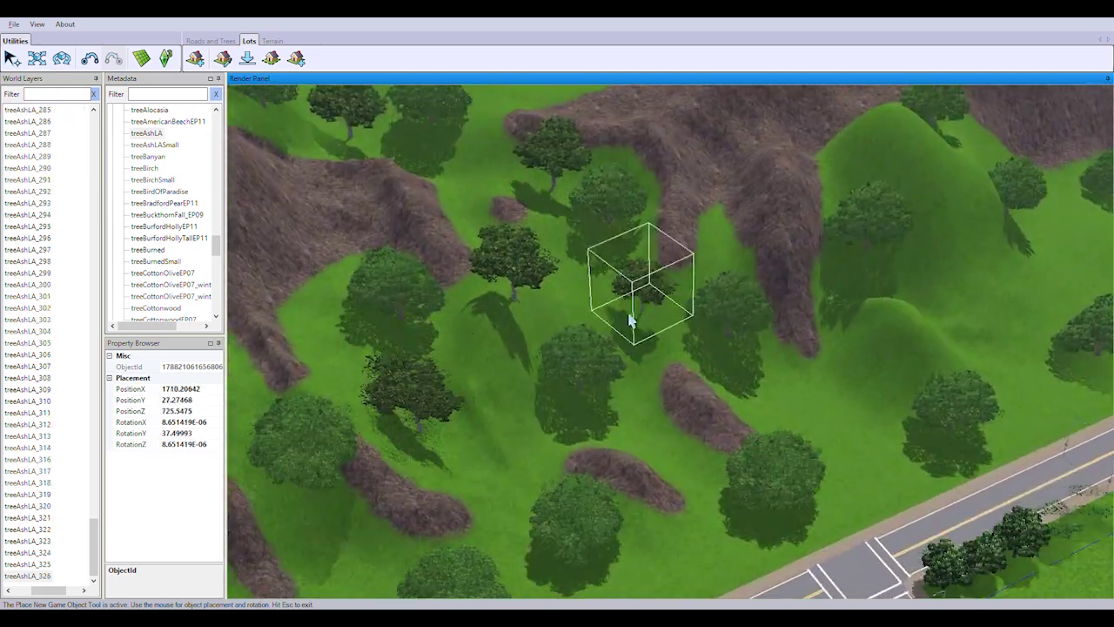
Add ash trees near the winding road and on the adjoining slopes
{"action": "middle_click_drag", "start_coordinate": [905, 381], "coordinate": [604, 340]}
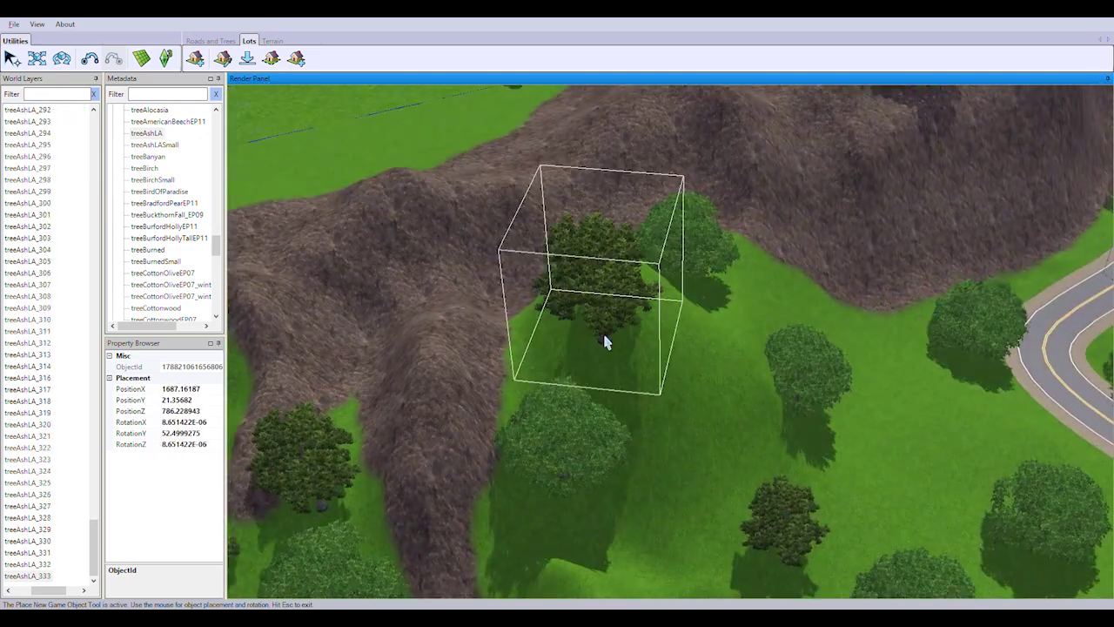
{"action": "left_click", "coordinate": [946, 511]}
{"action": "middle_click_drag", "start_coordinate": [946, 511], "coordinate": [816, 332]}
{"action": "left_click", "coordinate": [817, 332]}
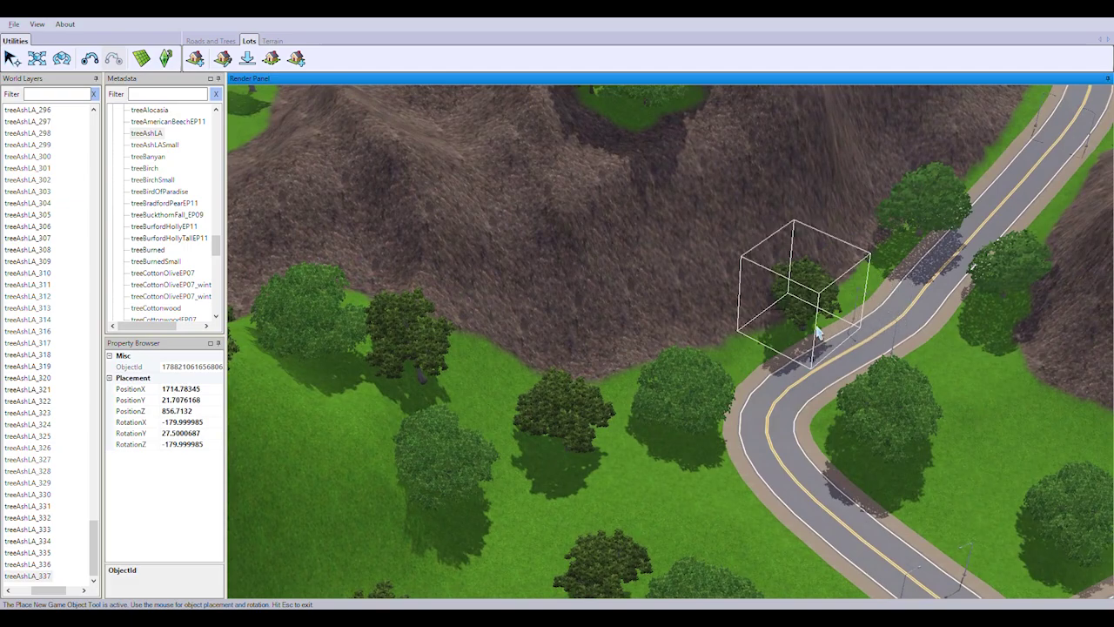
{"action": "left_click", "coordinate": [764, 541]}
{"action": "middle_click_drag", "start_coordinate": [764, 542], "coordinate": [426, 358]}
{"action": "left_click", "coordinate": [409, 418]}
{"action": "left_click", "coordinate": [488, 470]}
{"action": "left_click", "coordinate": [409, 436]}
{"action": "left_click", "coordinate": [638, 468]}
{"action": "left_click", "coordinate": [426, 358]}
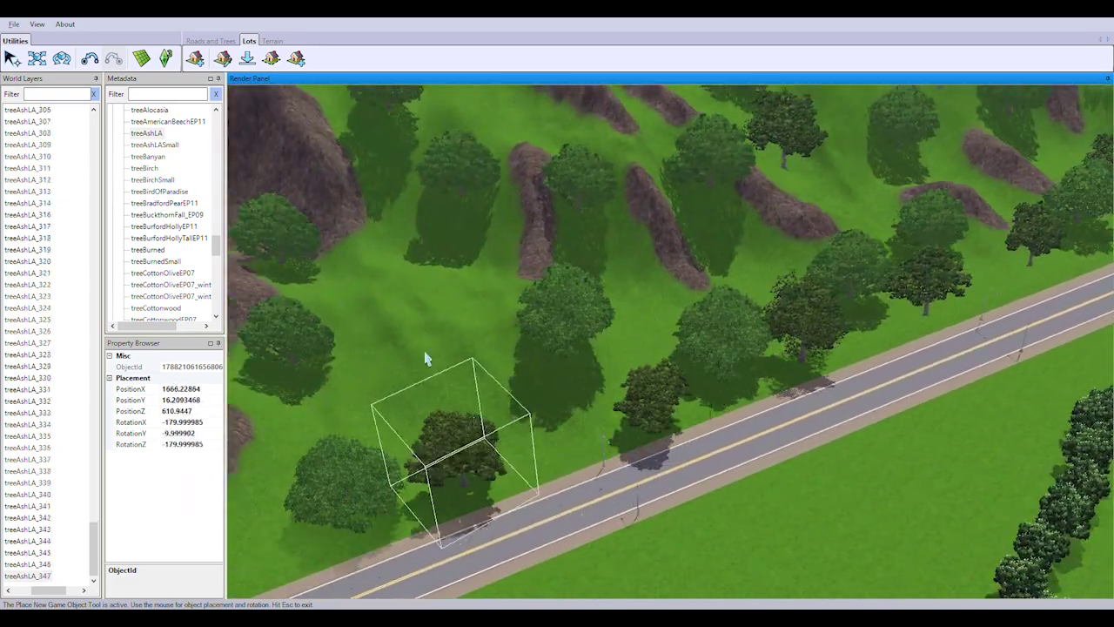
Fill the ravine terrain with ash trees
{"action": "left_click", "coordinate": [764, 272]}
{"action": "middle_click_drag", "start_coordinate": [764, 272], "coordinate": [535, 267]}
{"action": "left_click", "coordinate": [745, 180]}
{"action": "middle_click_drag", "start_coordinate": [746, 180], "coordinate": [572, 477]}
{"action": "left_click", "coordinate": [563, 199]}
{"action": "left_click", "coordinate": [374, 117]}
{"action": "left_click", "coordinate": [684, 286]}
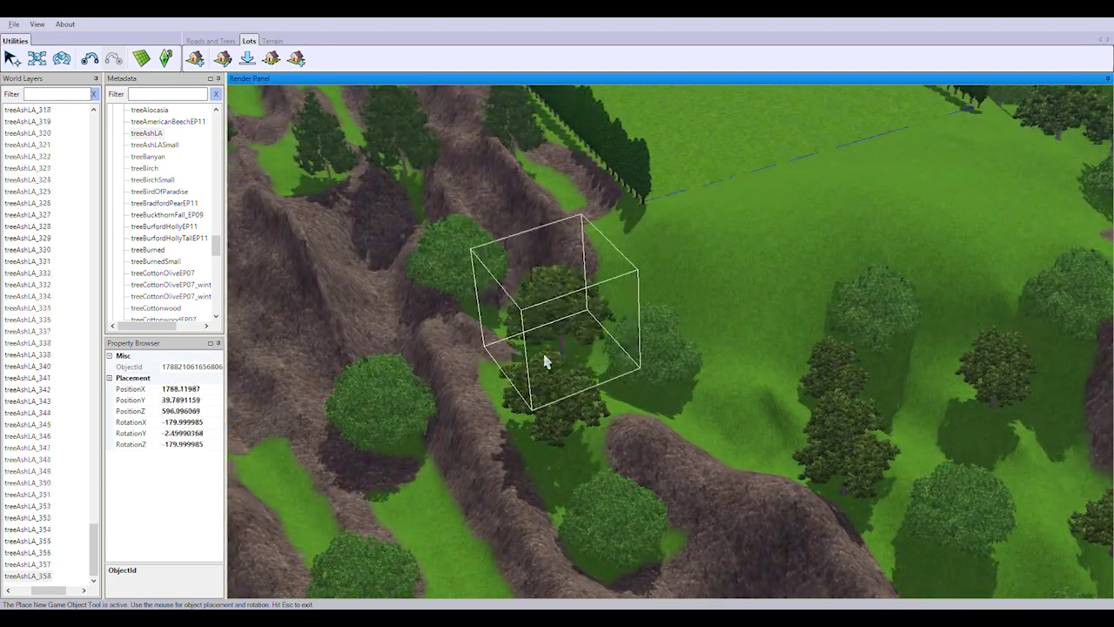
{"action": "left_click", "coordinate": [547, 363]}
{"action": "middle_click_drag", "start_coordinate": [547, 362], "coordinate": [562, 380]}
{"action": "left_click", "coordinate": [697, 273]}
{"action": "left_click", "coordinate": [778, 472]}
{"action": "left_click", "coordinate": [763, 567]}
Plant ash trees by the waterside road and on the hillside above it
{"action": "left_click", "coordinate": [534, 564]}
{"action": "left_click", "coordinate": [592, 522]}
{"action": "left_click", "coordinate": [642, 323]}
{"action": "left_click", "coordinate": [561, 380]}
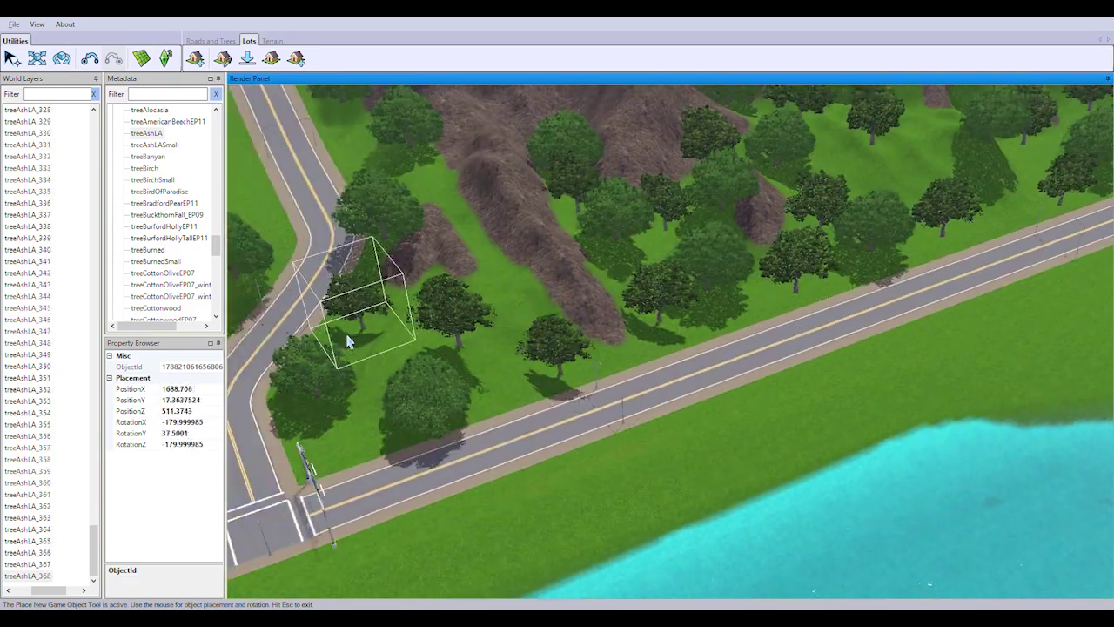
{"action": "left_click", "coordinate": [347, 341]}
{"action": "middle_click_drag", "start_coordinate": [346, 341], "coordinate": [586, 363]}
{"action": "left_click", "coordinate": [279, 249]}
{"action": "left_click", "coordinate": [586, 363]}
{"action": "left_click", "coordinate": [461, 276]}
{"action": "left_click", "coordinate": [540, 331]}
{"action": "middle_click_drag", "start_coordinate": [462, 277], "coordinate": [750, 296]}
{"action": "left_click", "coordinate": [750, 296]}
Add more ash trees deeper in the ravine
{"action": "left_click", "coordinate": [486, 320]}
{"action": "middle_click_drag", "start_coordinate": [485, 321], "coordinate": [851, 389]}
{"action": "left_click", "coordinate": [299, 186]}
{"action": "left_click", "coordinate": [758, 410]}
{"action": "left_click", "coordinate": [671, 224]}
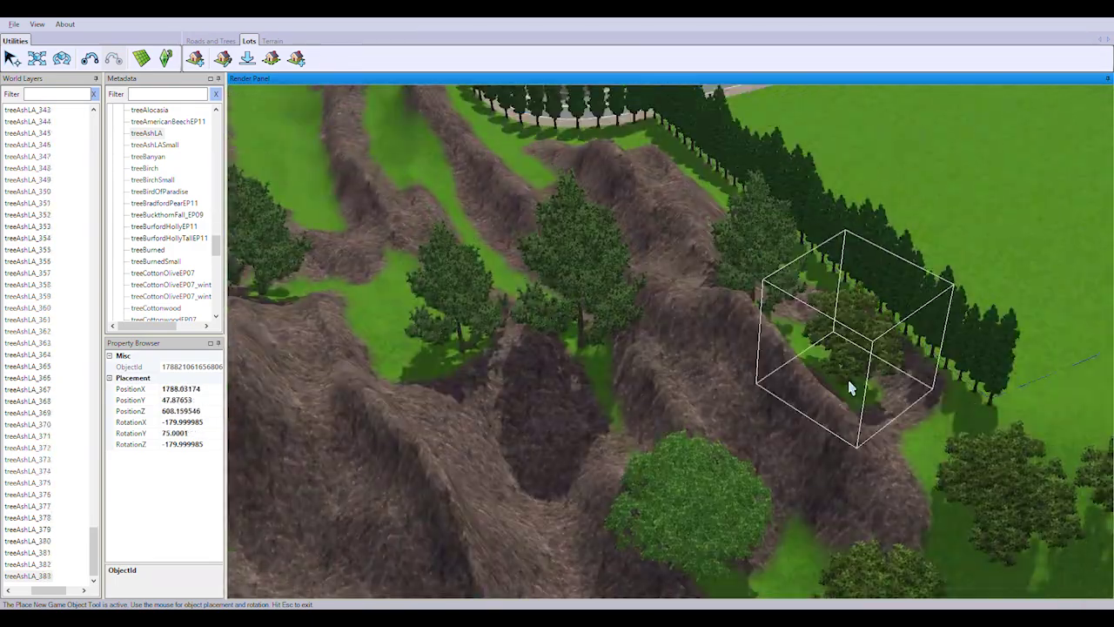
{"action": "left_click", "coordinate": [490, 170]}
{"action": "middle_click_drag", "start_coordinate": [490, 171], "coordinate": [393, 289]}
Line both sides of the curving road with ash trees
{"action": "left_click", "coordinate": [517, 316]}
{"action": "left_click", "coordinate": [714, 299]}
{"action": "left_click", "coordinate": [828, 249]}
{"action": "left_click", "coordinate": [827, 579]}
{"action": "left_click", "coordinate": [529, 405]}
{"action": "left_click", "coordinate": [393, 289]}
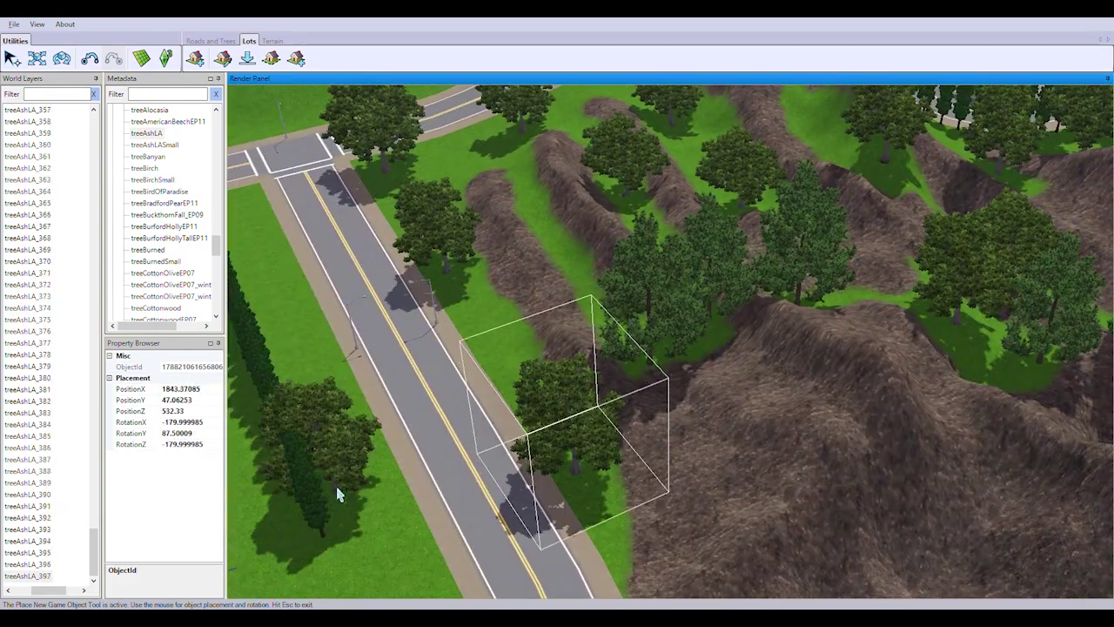
{"action": "left_click", "coordinate": [340, 492]}
{"action": "left_click", "coordinate": [287, 322]}
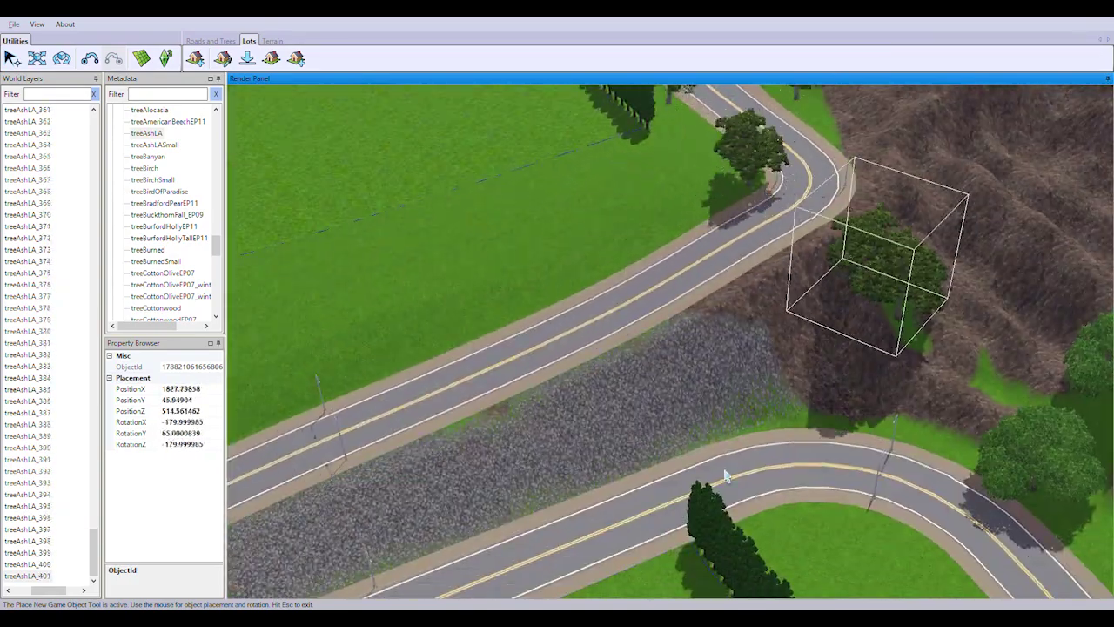
Plant ash trees across the open field, grassy slopes and wooded hills
{"action": "left_click", "coordinate": [597, 454]}
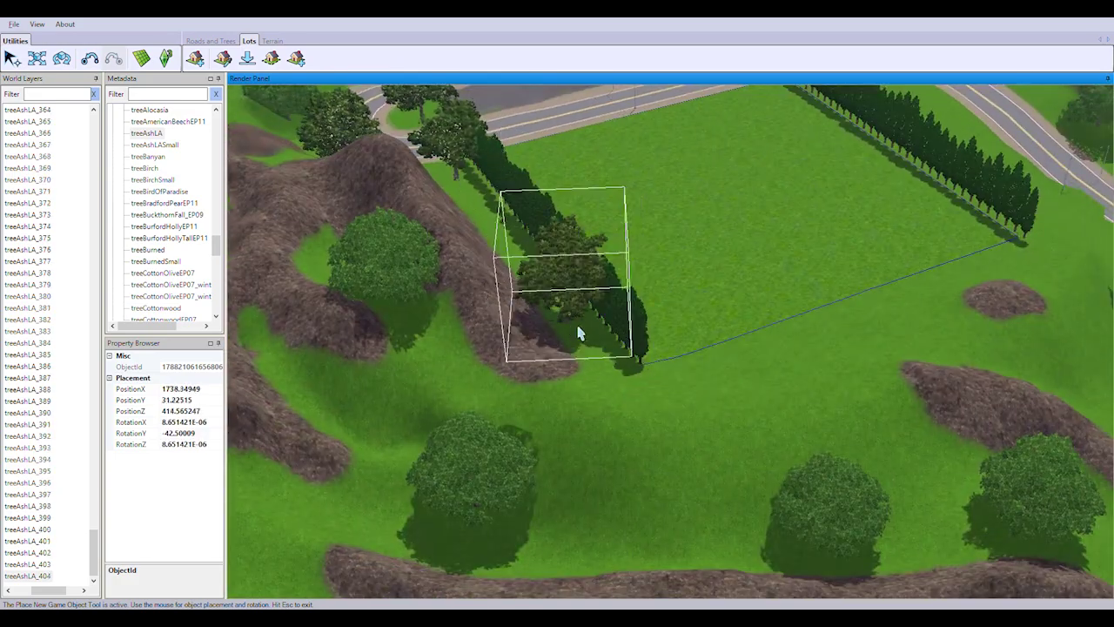
{"action": "left_click", "coordinate": [835, 537]}
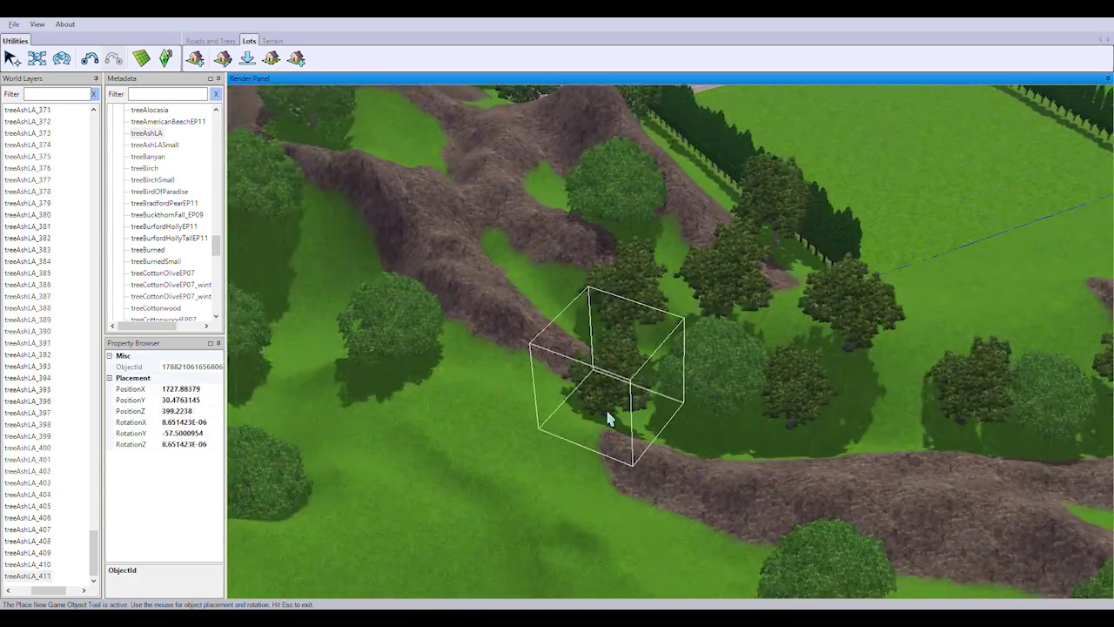
{"action": "left_click", "coordinate": [609, 410]}
{"action": "left_click", "coordinate": [410, 559]}
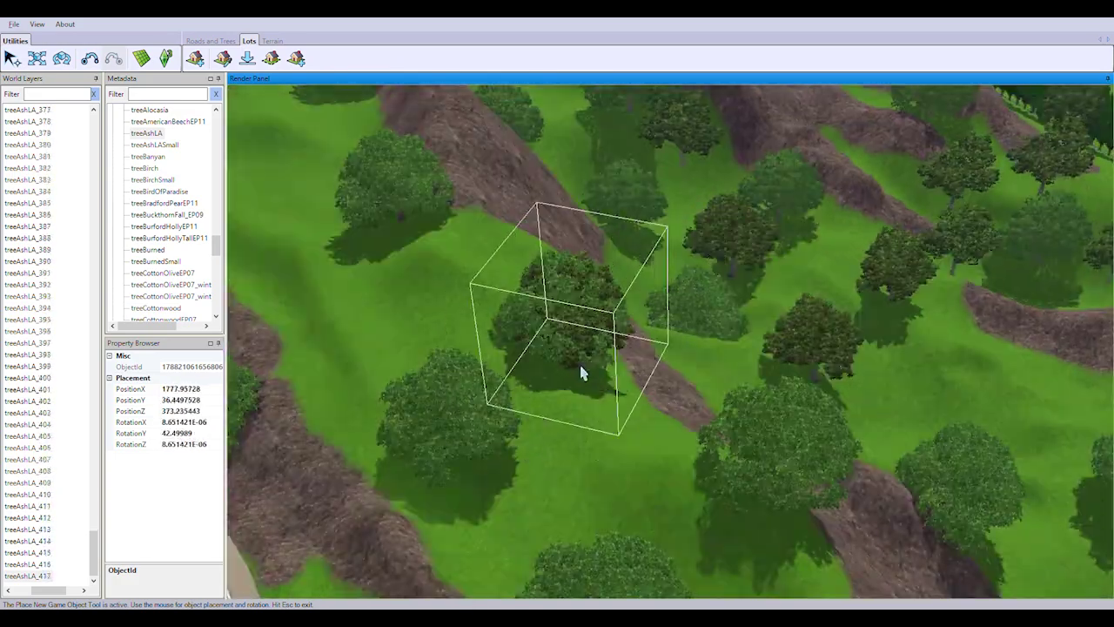
{"action": "left_click", "coordinate": [579, 373]}
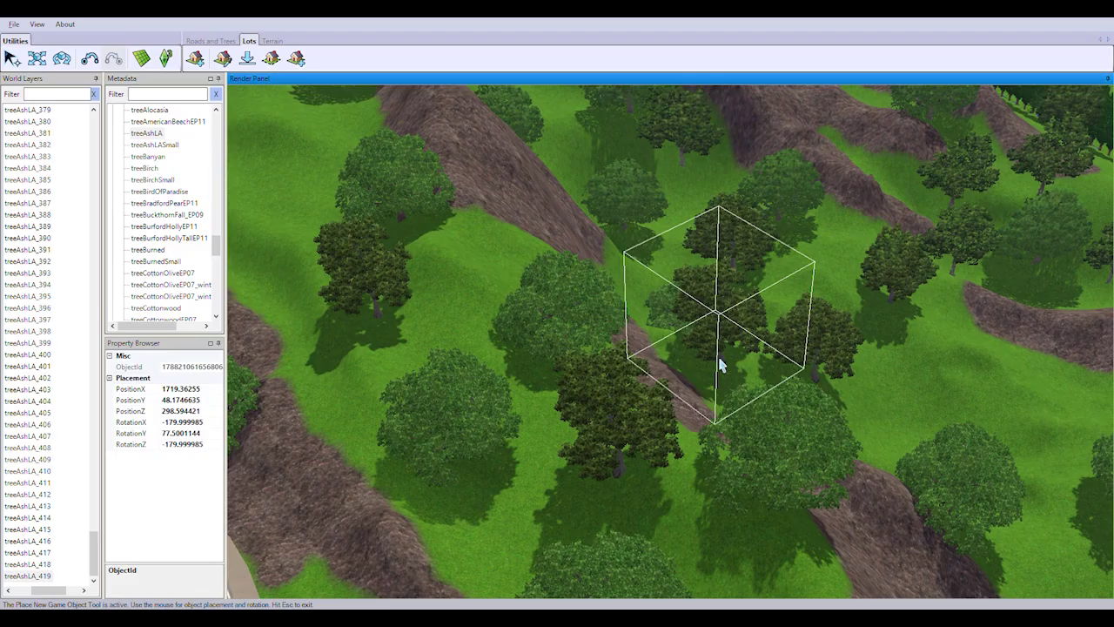
{"action": "left_click", "coordinate": [719, 365]}
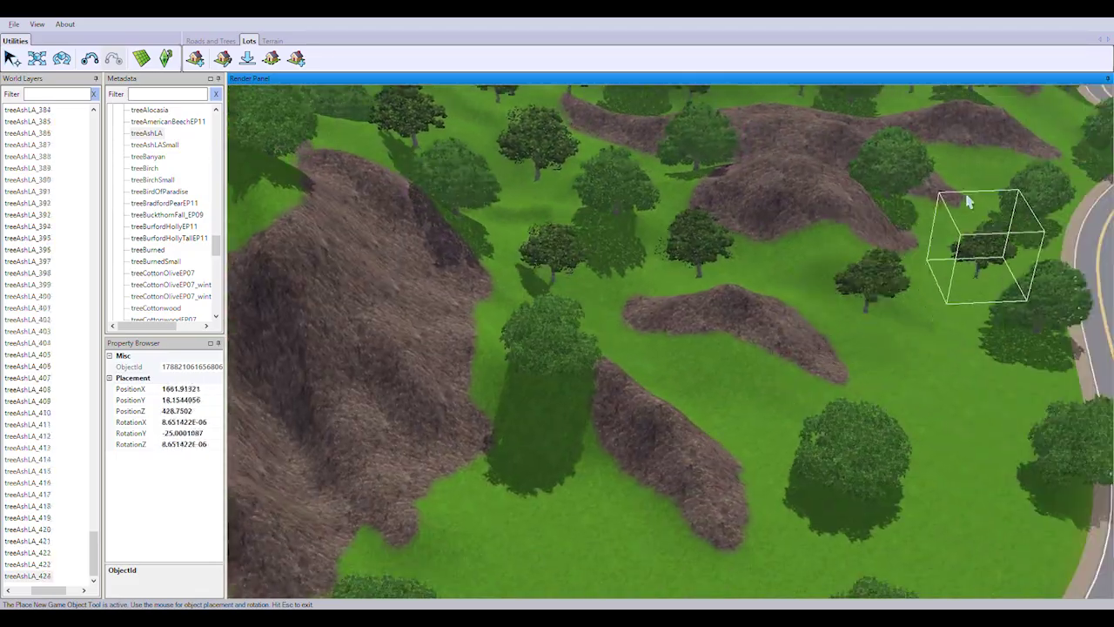
{"action": "left_click", "coordinate": [963, 194]}
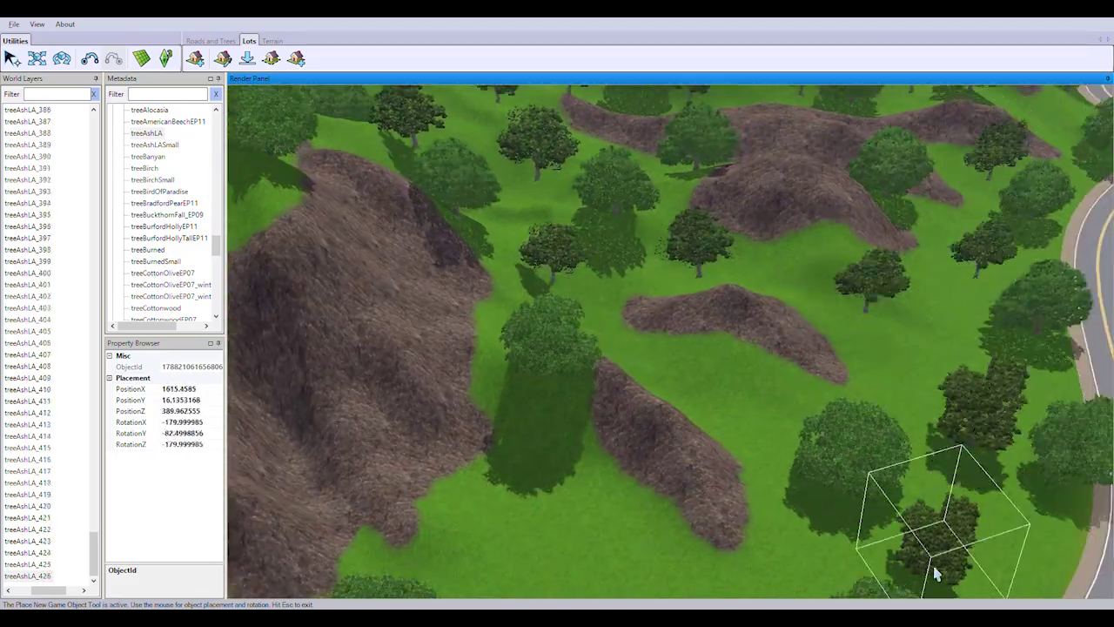
{"action": "left_click", "coordinate": [584, 563]}
{"action": "left_click", "coordinate": [559, 400]}
{"action": "left_click", "coordinate": [330, 421]}
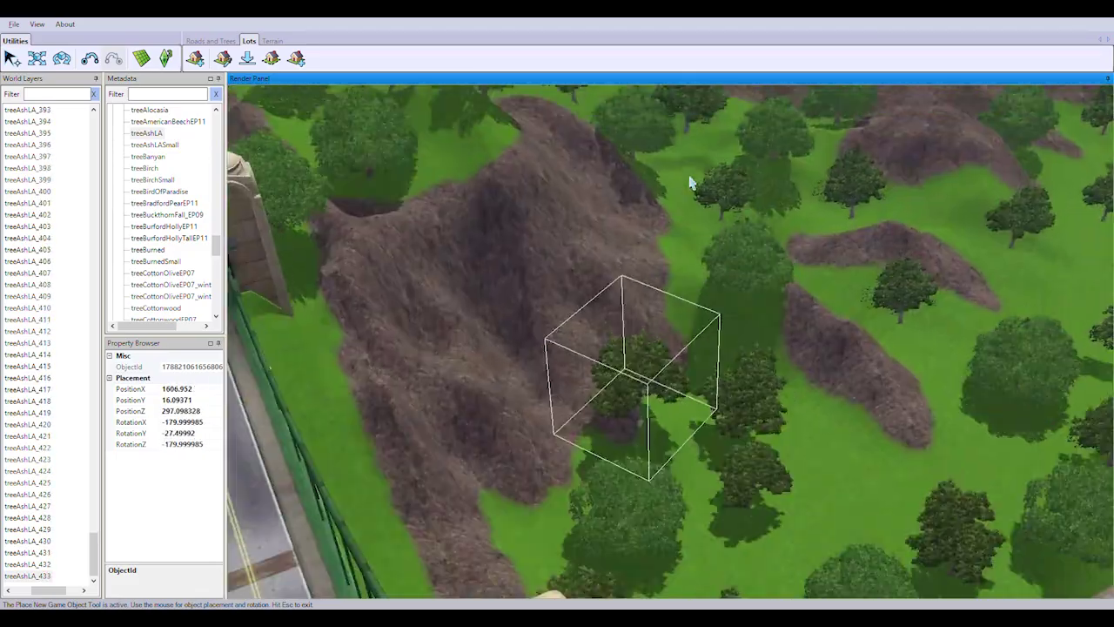
Place ash trees in the mountain gully and on the plateau
{"action": "left_click", "coordinate": [579, 366]}
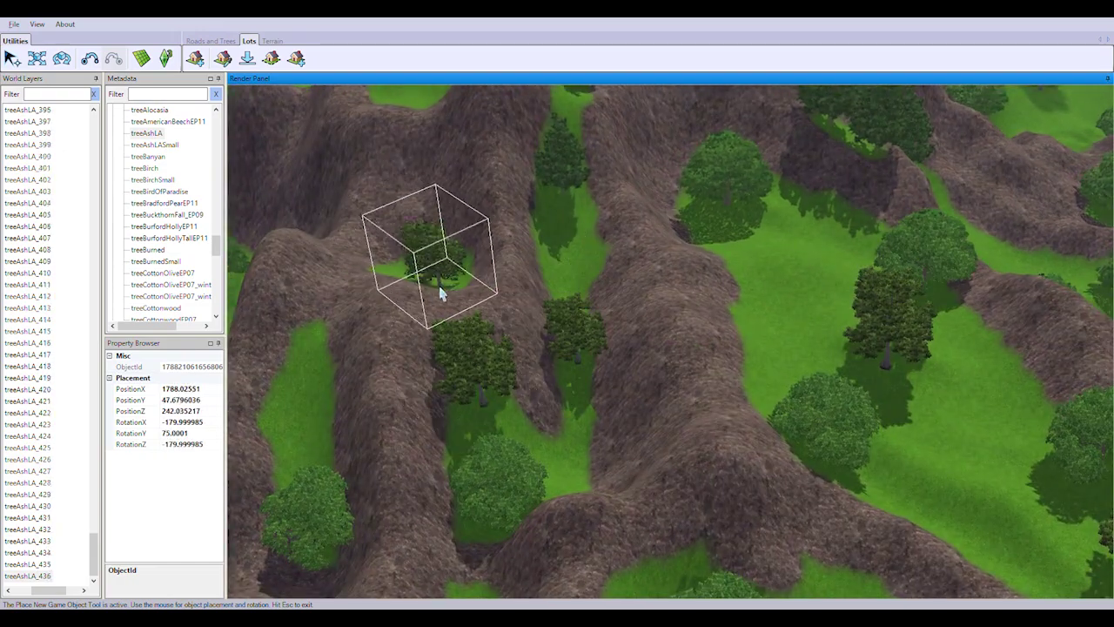
{"action": "left_click", "coordinate": [779, 295]}
{"action": "left_click", "coordinate": [891, 448]}
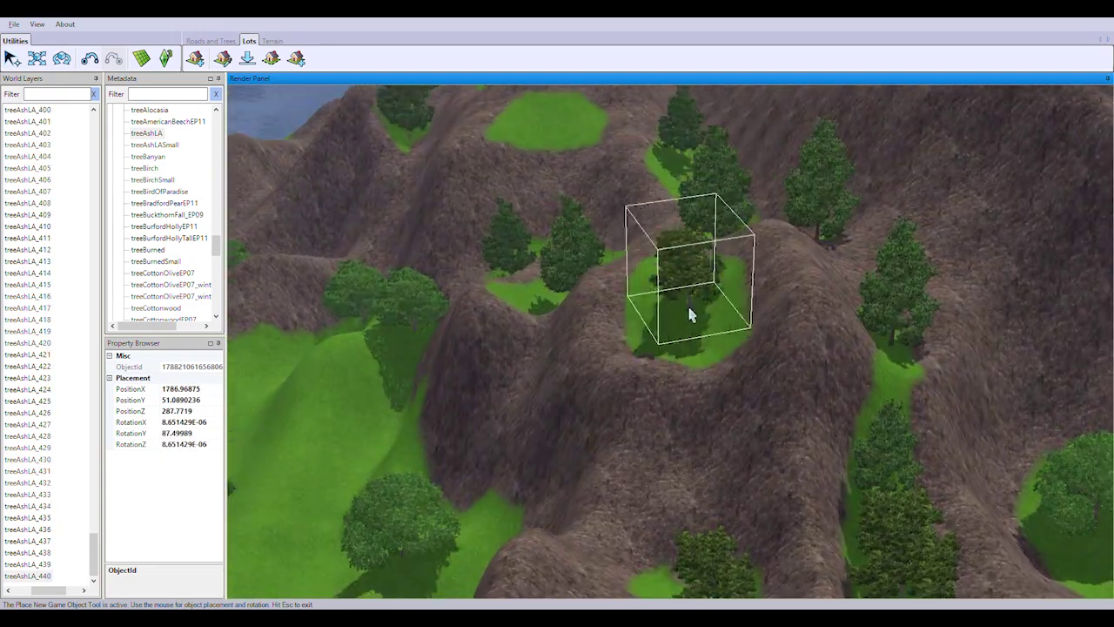
{"action": "left_click", "coordinate": [691, 316]}
{"action": "left_click", "coordinate": [597, 174]}
Plant ash trees on the coastal hillside near the water
{"action": "left_click", "coordinate": [599, 473]}
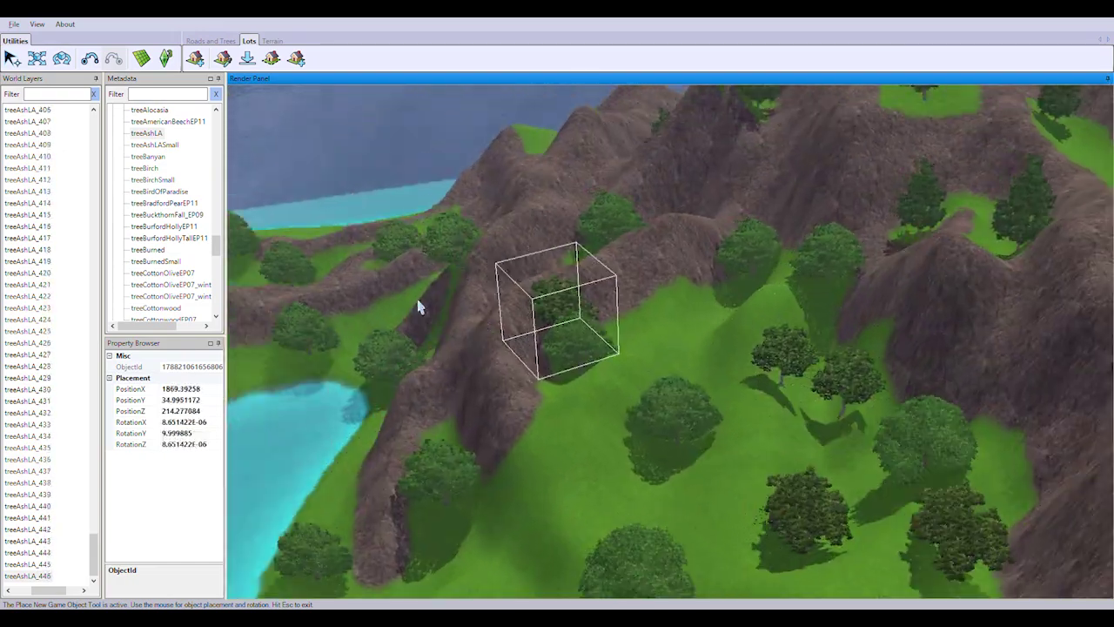
{"action": "left_click", "coordinate": [418, 305]}
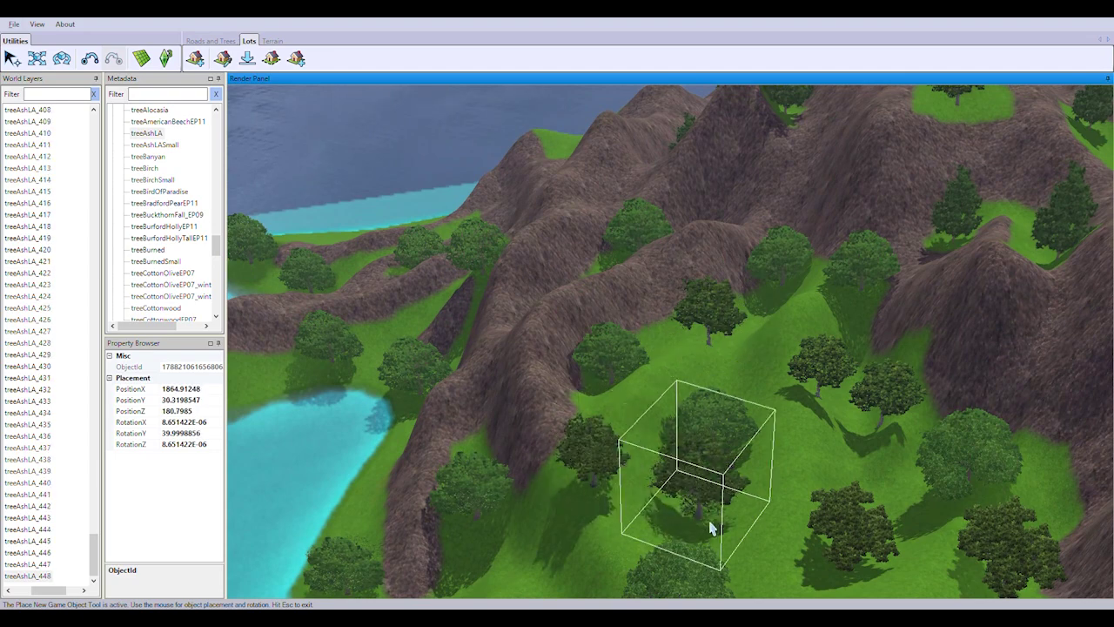
{"action": "left_click", "coordinate": [711, 528]}
{"action": "left_click", "coordinate": [836, 474]}
{"action": "left_click", "coordinate": [832, 398]}
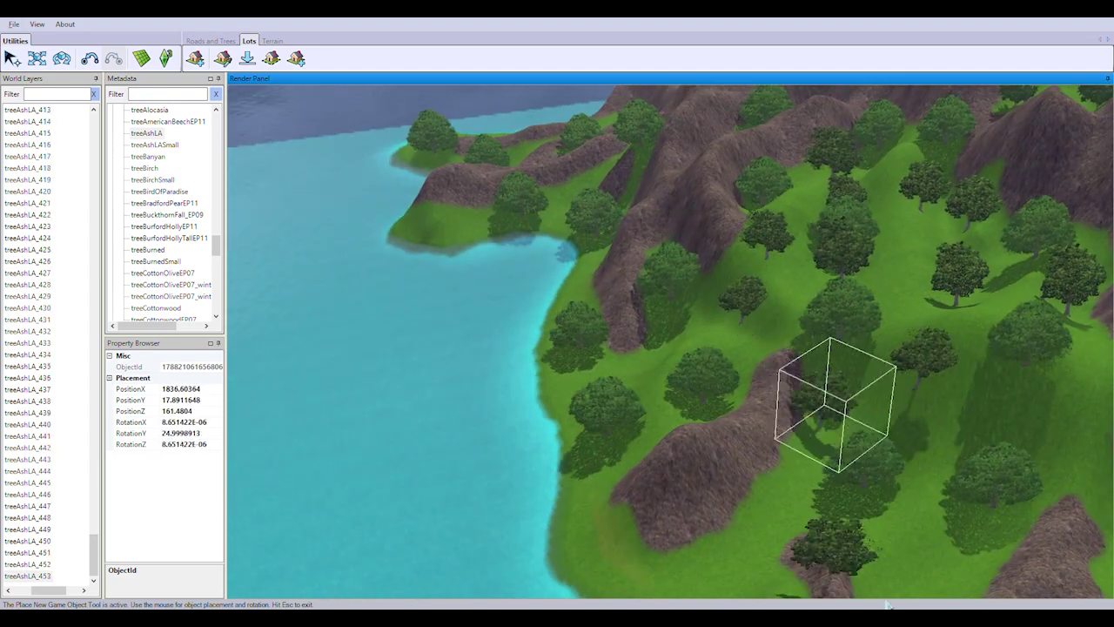
{"action": "left_click", "coordinate": [840, 490]}
{"action": "left_click", "coordinate": [955, 415]}
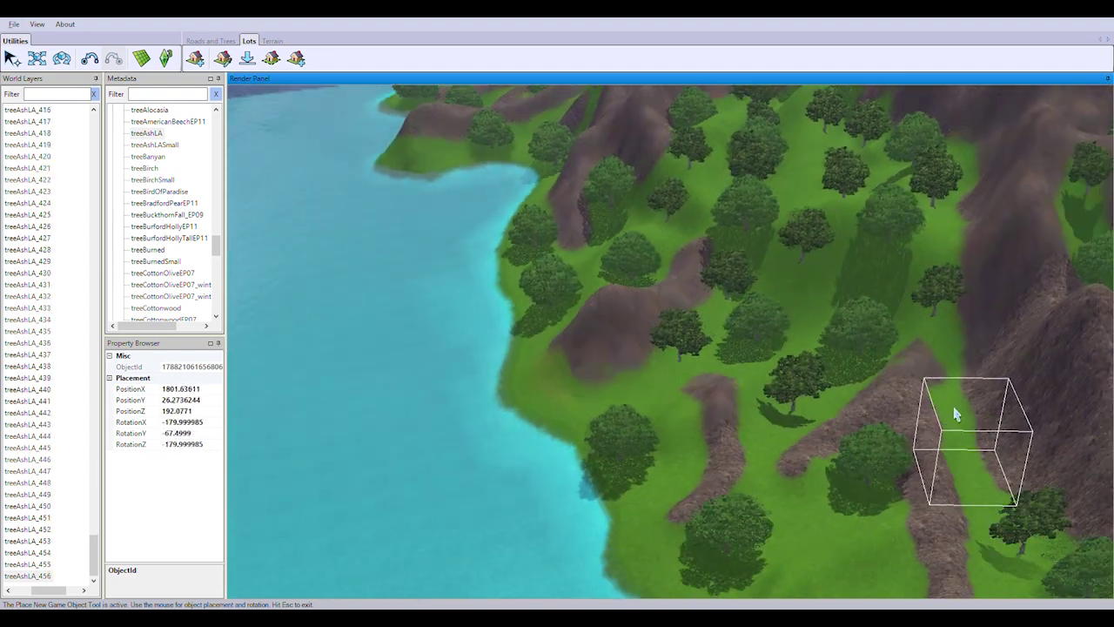
{"action": "left_click", "coordinate": [954, 415]}
{"action": "left_click", "coordinate": [961, 516]}
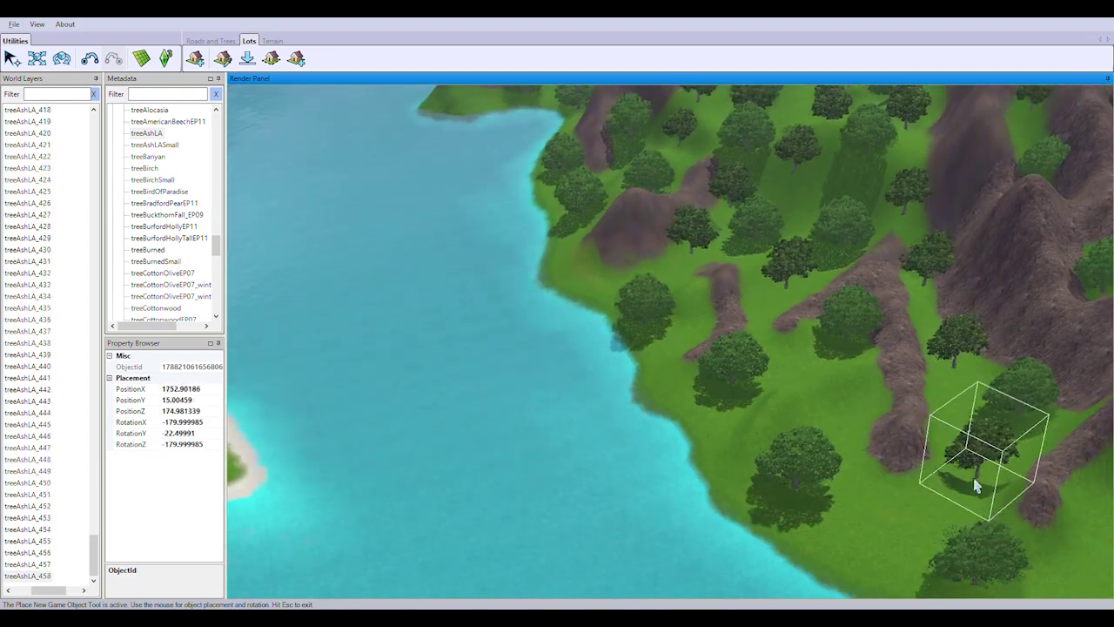
Add ash trees along the shoreline and coastal slope
{"action": "left_click", "coordinate": [696, 321]}
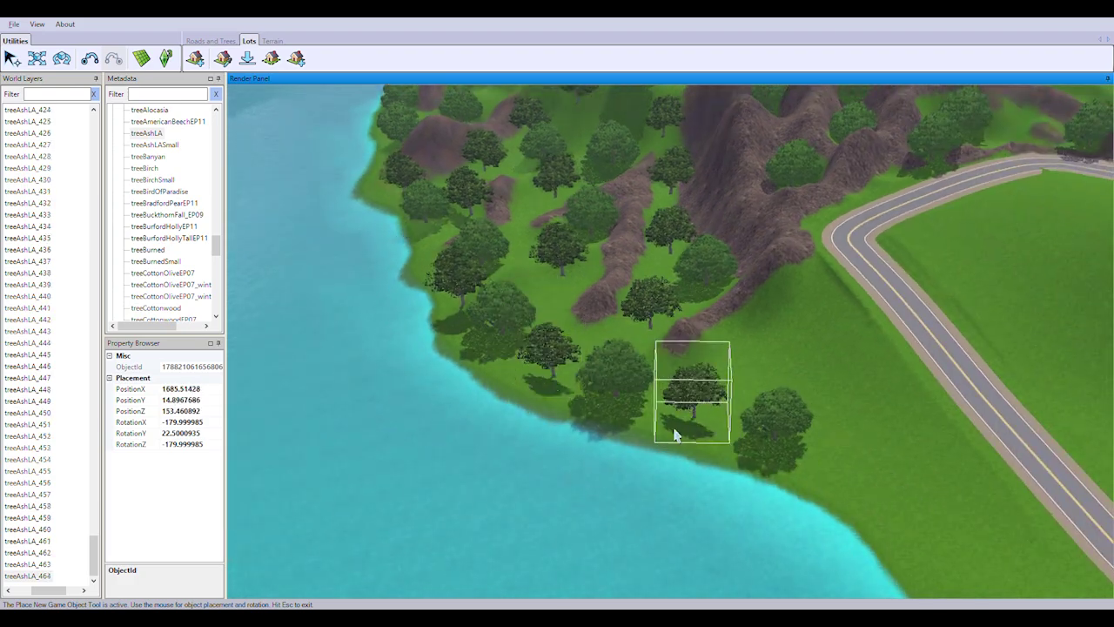
{"action": "left_click", "coordinate": [809, 385]}
{"action": "left_click", "coordinate": [582, 112]}
{"action": "left_click", "coordinate": [868, 273]}
{"action": "left_click", "coordinate": [864, 152]}
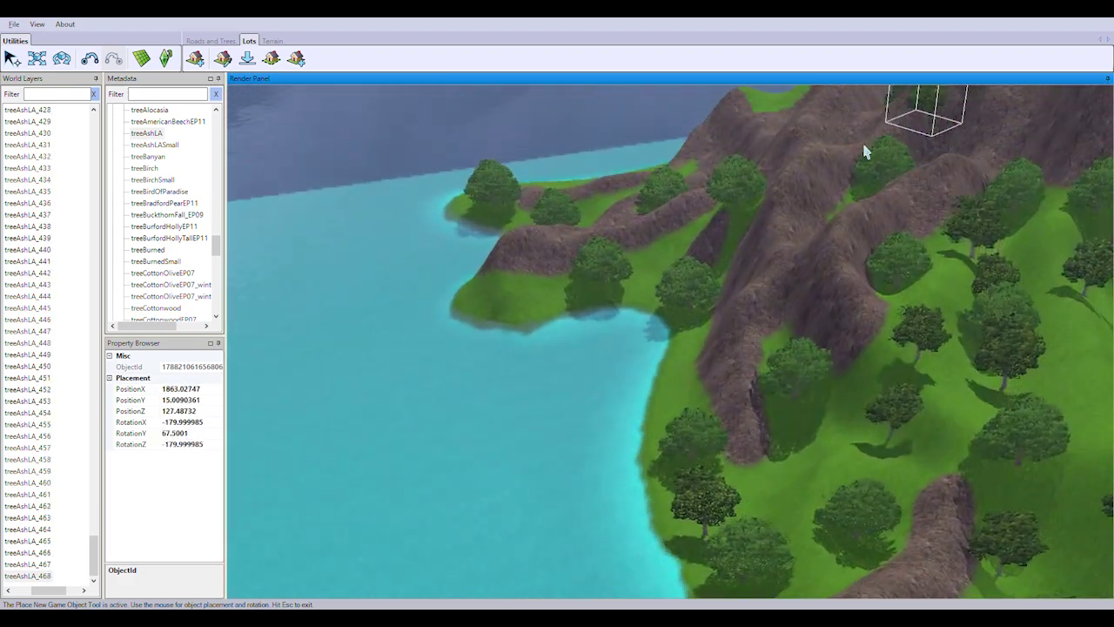
{"action": "left_click", "coordinate": [864, 153]}
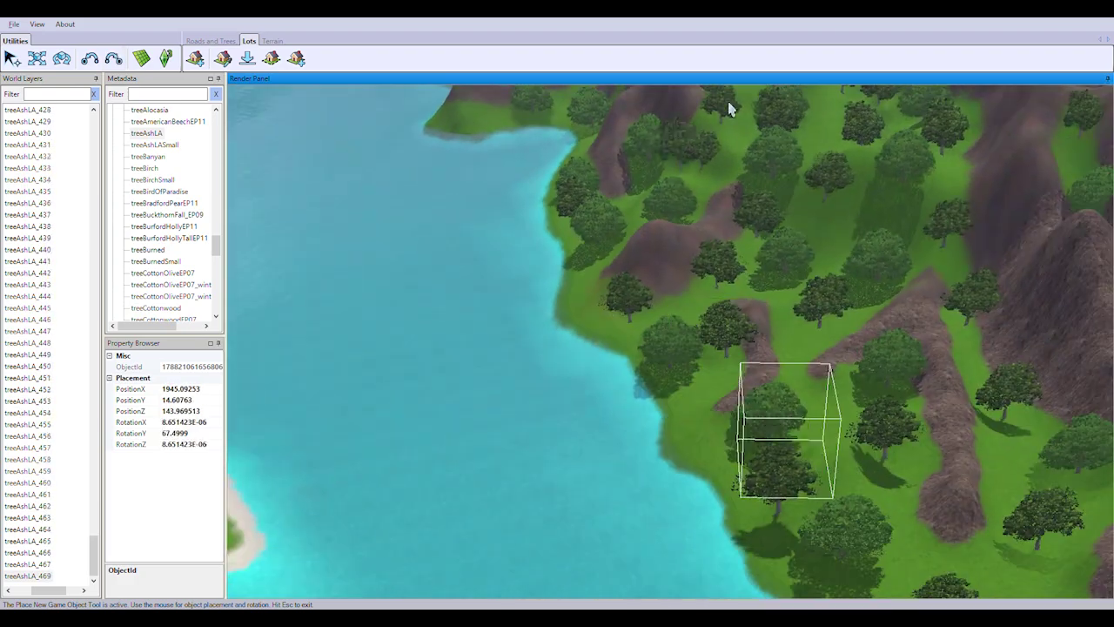
Plant the last ash trees in the wooded hills, valley and near the road, reaching treeAshLA_479
{"action": "middle_click_drag", "start_coordinate": [729, 108], "coordinate": [527, 419]}
{"action": "middle_click_drag", "start_coordinate": [977, 247], "coordinate": [766, 333]}
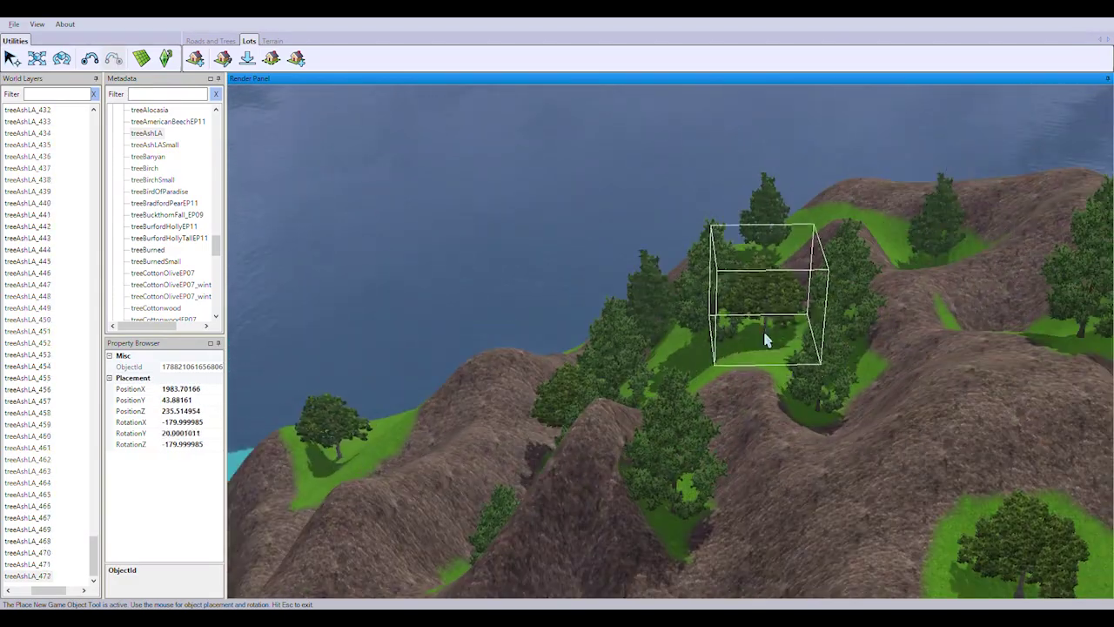
{"action": "left_click", "coordinate": [702, 325]}
{"action": "left_click", "coordinate": [801, 495]}
{"action": "left_click", "coordinate": [746, 457]}
{"action": "middle_click_drag", "start_coordinate": [745, 456], "coordinate": [846, 459]}
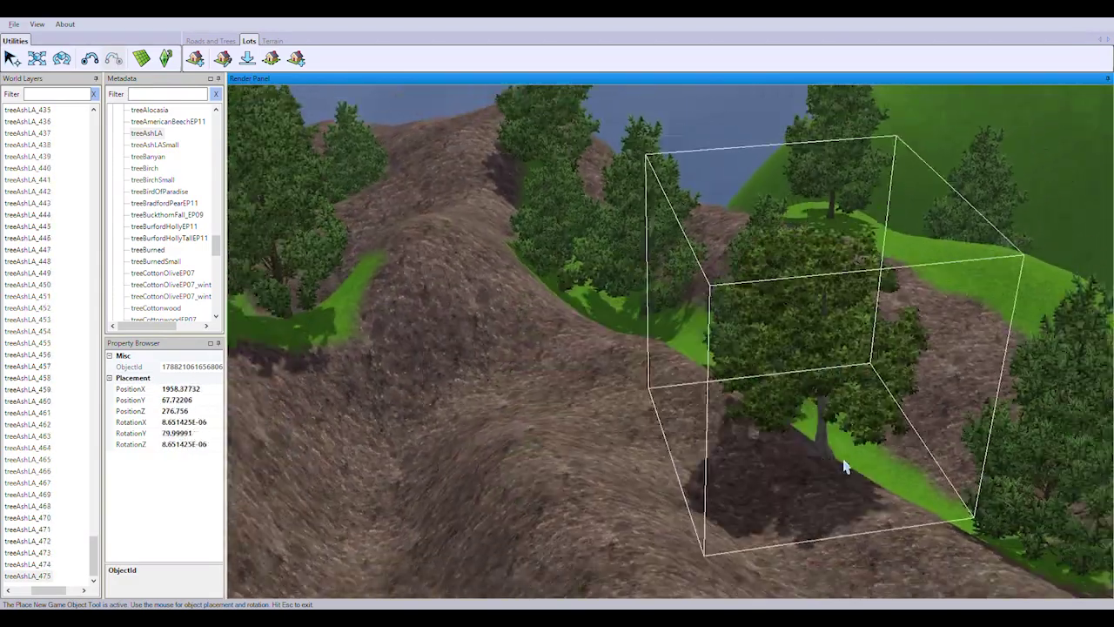
{"action": "left_click", "coordinate": [1000, 271]}
{"action": "middle_click_drag", "start_coordinate": [1000, 271], "coordinate": [612, 256]}
{"action": "left_click", "coordinate": [615, 323]}
{"action": "left_click", "coordinate": [614, 324]}
{"action": "middle_click_drag", "start_coordinate": [615, 323], "coordinate": [530, 316]}
{"action": "left_click", "coordinate": [628, 510]}
{"action": "middle_click_drag", "start_coordinate": [628, 509], "coordinate": [582, 389]}
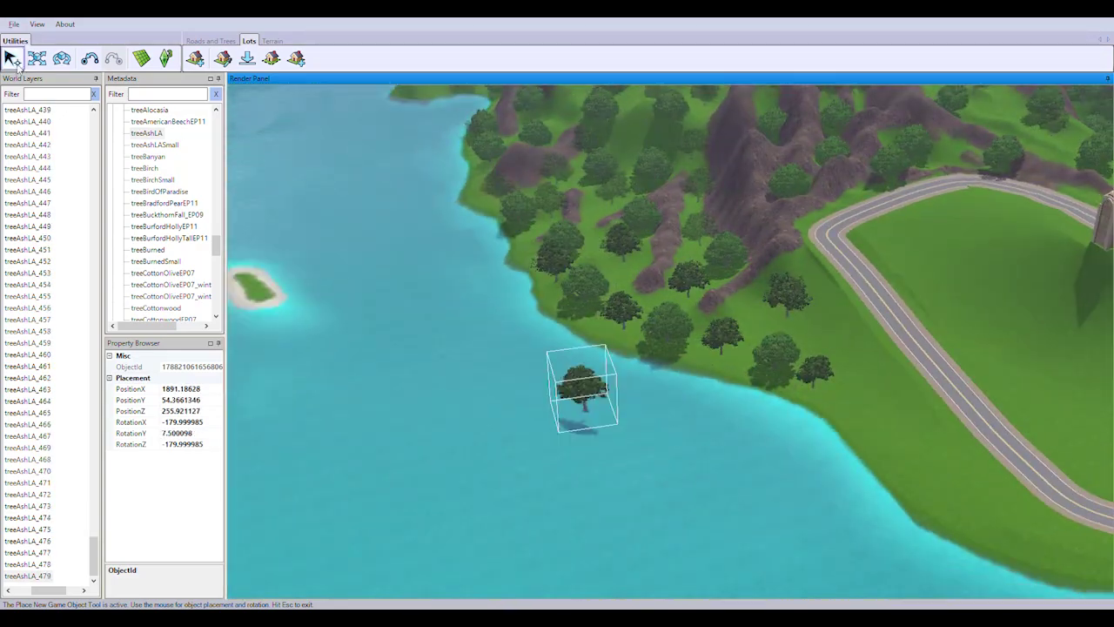
Switch from ash trees to Tree - Palm Cairo and plant five Cairo palms along the shoreline
{"action": "scroll", "coordinate": [174, 213], "scroll_direction": "down", "scroll_amount": 3}
{"action": "left_click", "coordinate": [156, 168]}
{"action": "left_click", "coordinate": [746, 348]}
{"action": "left_click", "coordinate": [928, 448]}
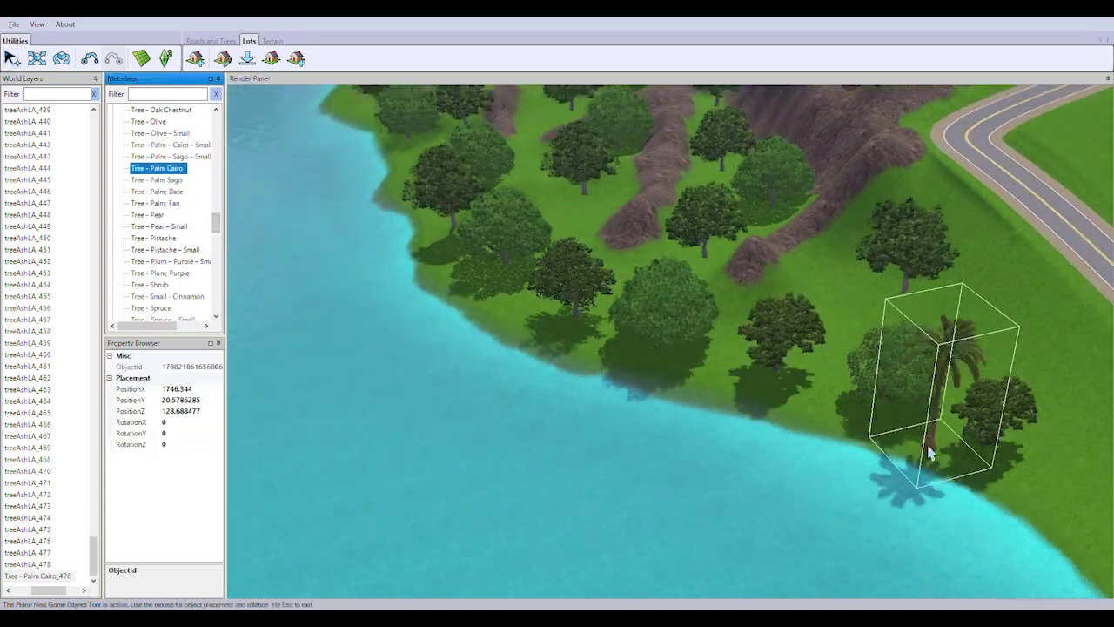
{"action": "middle_click_drag", "start_coordinate": [928, 447], "coordinate": [769, 498]}
{"action": "left_click", "coordinate": [474, 313]}
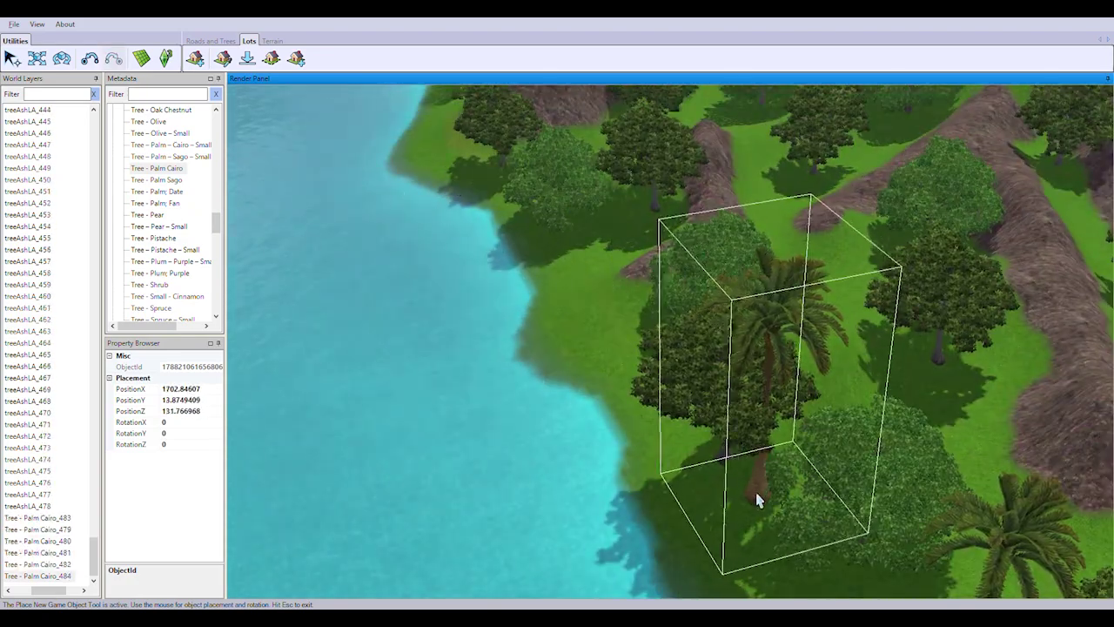
{"action": "scroll", "coordinate": [759, 483], "scroll_direction": "down", "scroll_amount": 3}
{"action": "middle_click_drag", "start_coordinate": [435, 251], "coordinate": [273, 374]}
{"action": "left_click", "coordinate": [771, 473]}
{"action": "left_click", "coordinate": [773, 424]}
{"action": "left_click", "coordinate": [960, 403]}
{"action": "key", "text": "Escape"}
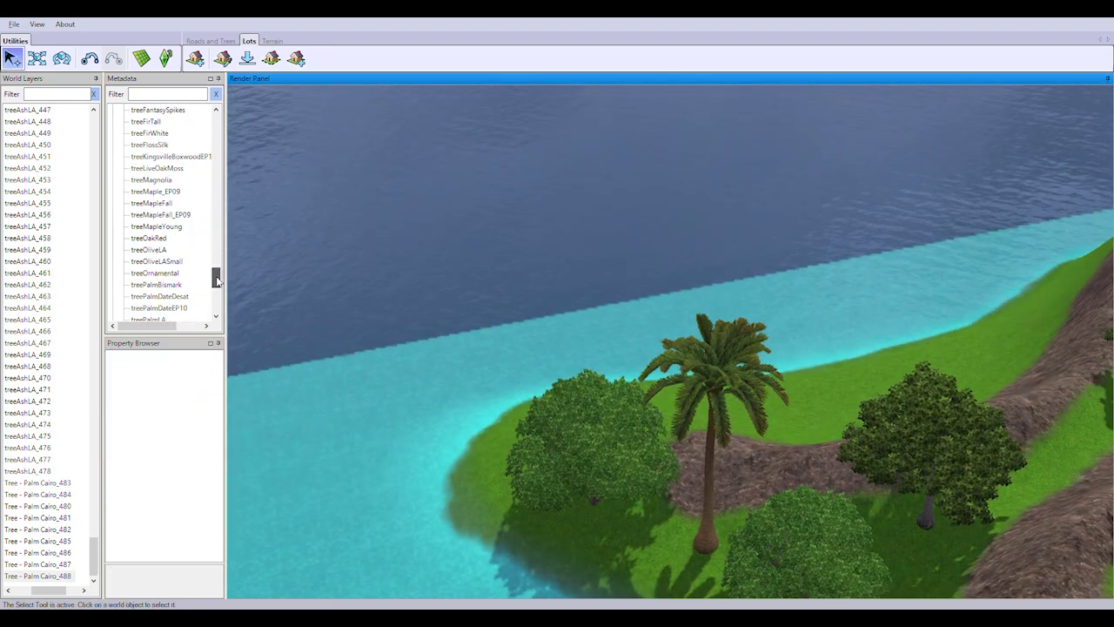
Select treePalmTropical and plant a row of tropical palms along the beach and water's edge
{"action": "left_click", "coordinate": [156, 296]}
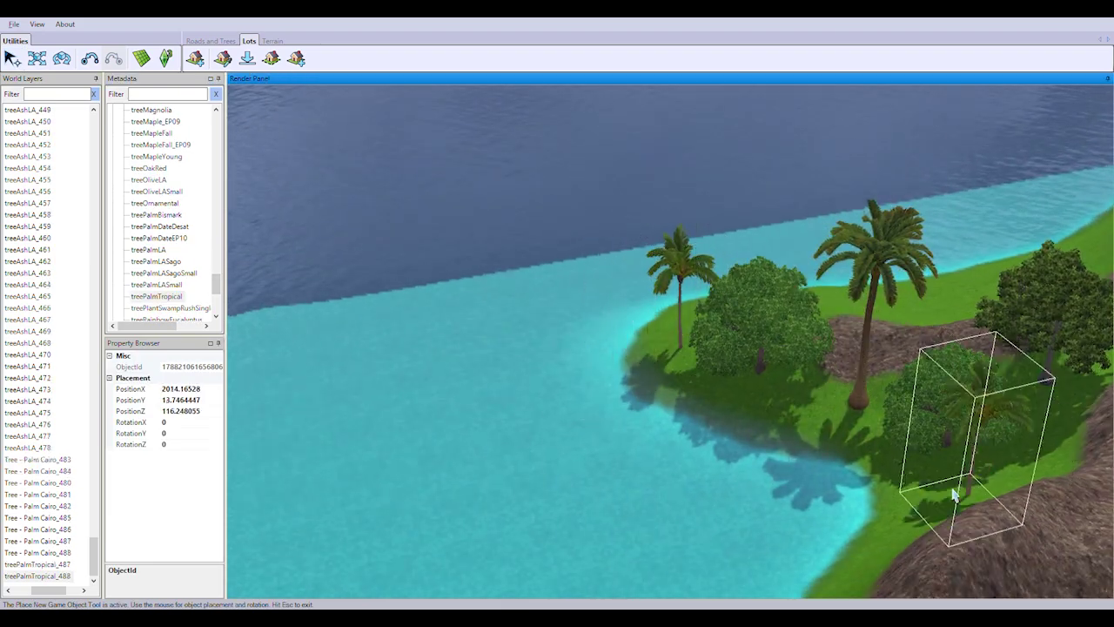
{"action": "left_click", "coordinate": [955, 494]}
{"action": "middle_click_drag", "start_coordinate": [954, 494], "coordinate": [572, 383]}
{"action": "left_click", "coordinate": [925, 360]}
{"action": "left_click", "coordinate": [1032, 311]}
{"action": "left_click", "coordinate": [791, 373]}
{"action": "left_click", "coordinate": [703, 402]}
{"action": "left_click", "coordinate": [778, 406]}
{"action": "left_click", "coordinate": [716, 365]}
{"action": "left_click", "coordinate": [572, 383]}
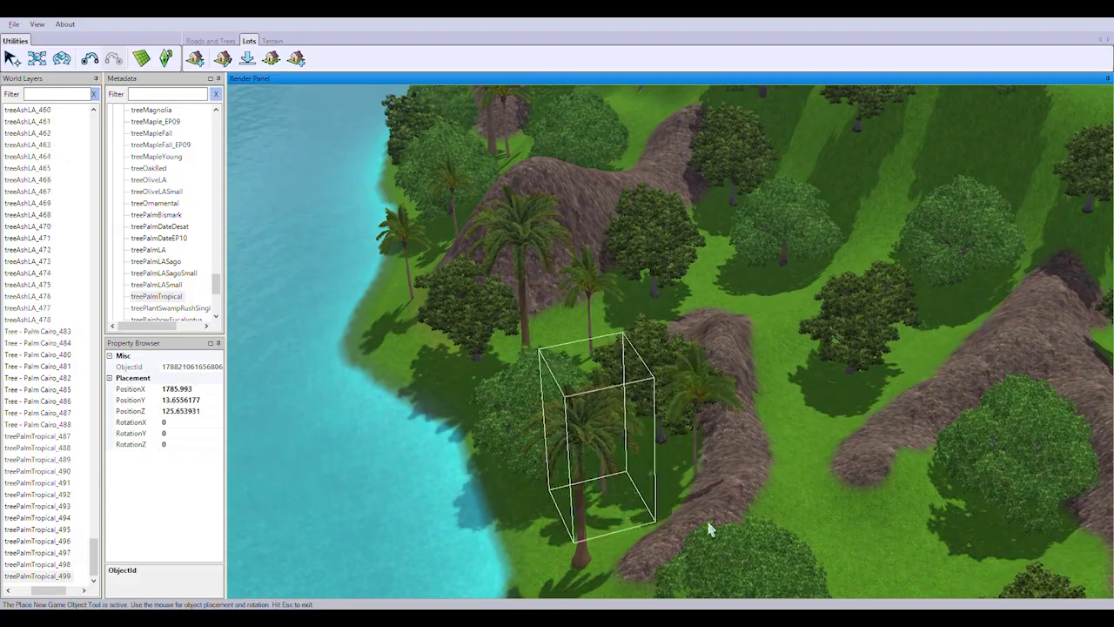
{"action": "left_click", "coordinate": [709, 528]}
{"action": "middle_click_drag", "start_coordinate": [710, 528], "coordinate": [829, 451]}
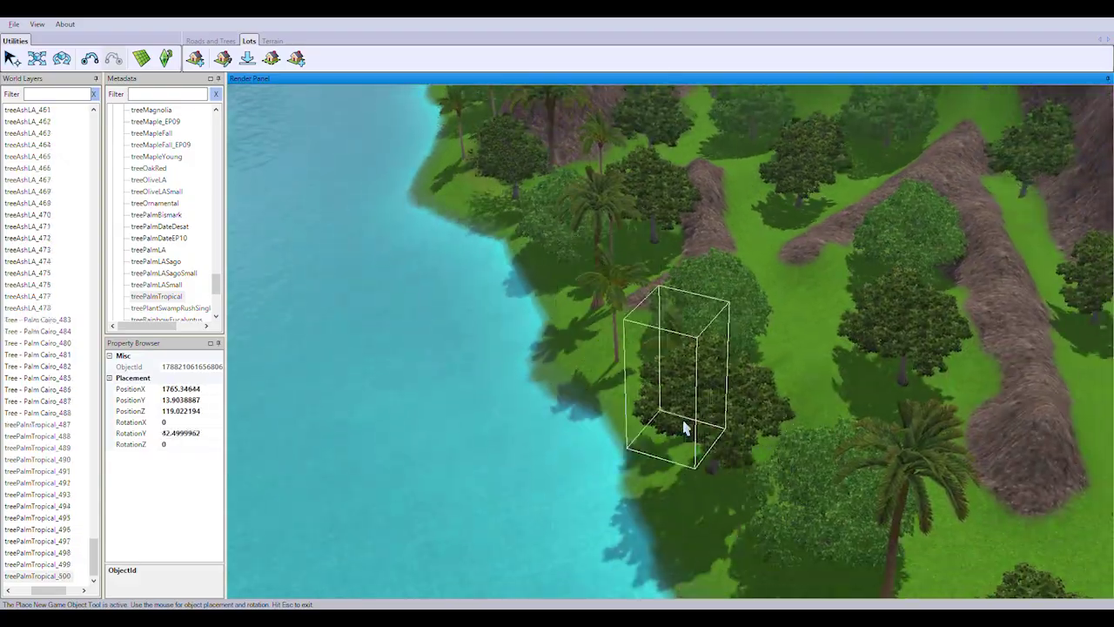
{"action": "left_click", "coordinate": [684, 429]}
{"action": "left_click", "coordinate": [735, 244]}
{"action": "left_click", "coordinate": [841, 182]}
{"action": "left_click", "coordinate": [853, 214]}
Finish the palms and plant oak chestnut trees on the hills and beside the roads
{"action": "key", "text": "Escape"}
{"action": "middle_click_drag", "start_coordinate": [815, 490], "coordinate": [759, 265]}
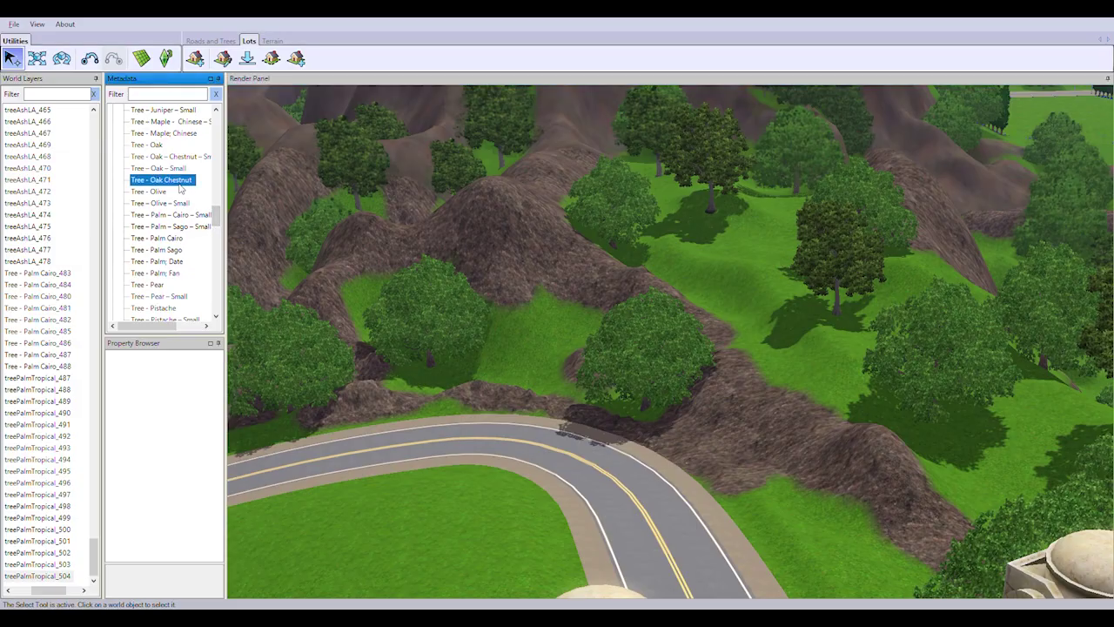
{"action": "middle_click_drag", "start_coordinate": [589, 348], "coordinate": [882, 323]}
{"action": "left_click", "coordinate": [373, 336]}
{"action": "left_click", "coordinate": [883, 447]}
{"action": "middle_click_drag", "start_coordinate": [883, 448], "coordinate": [786, 373]}
{"action": "left_click", "coordinate": [910, 370]}
{"action": "middle_click_drag", "start_coordinate": [731, 270], "coordinate": [901, 470]}
{"action": "left_click", "coordinate": [835, 374]}
{"action": "left_click", "coordinate": [787, 300]}
{"action": "left_click", "coordinate": [878, 331]}
Add more oak chestnut trees along the roadsides and at the intersection
{"action": "middle_click_drag", "start_coordinate": [877, 330], "coordinate": [746, 449]}
{"action": "left_click", "coordinate": [871, 336]}
{"action": "left_click", "coordinate": [821, 311]}
{"action": "left_click", "coordinate": [609, 410]}
{"action": "left_click", "coordinate": [712, 331]}
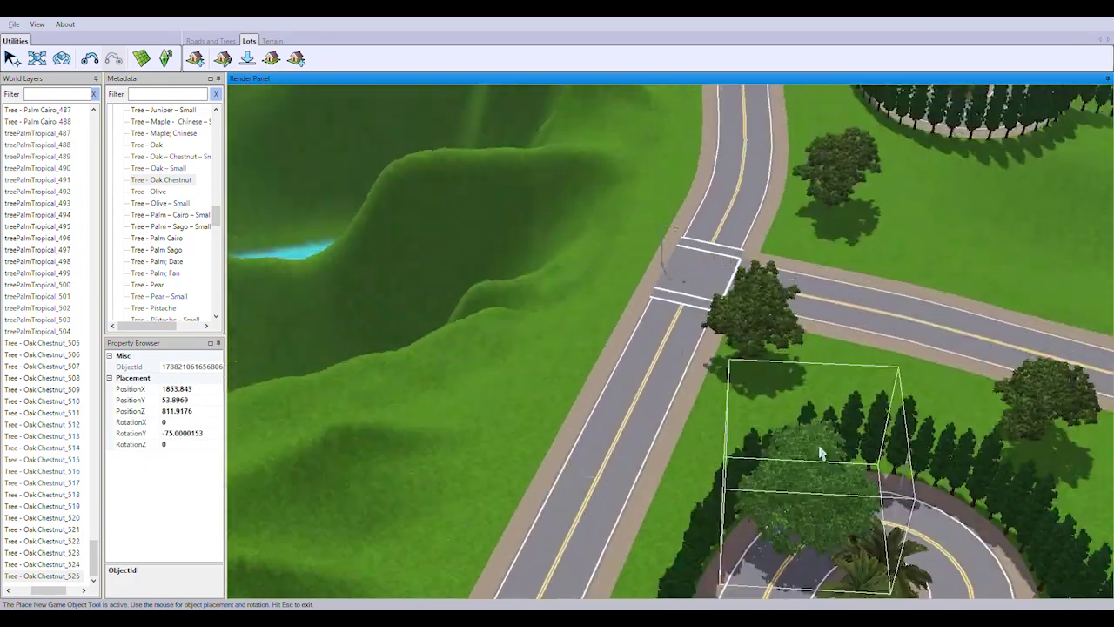
{"action": "left_click", "coordinate": [896, 283]}
{"action": "middle_click_drag", "start_coordinate": [897, 283], "coordinate": [594, 381]}
{"action": "left_click", "coordinate": [567, 398]}
{"action": "left_click", "coordinate": [957, 485]}
{"action": "left_click", "coordinate": [882, 211]}
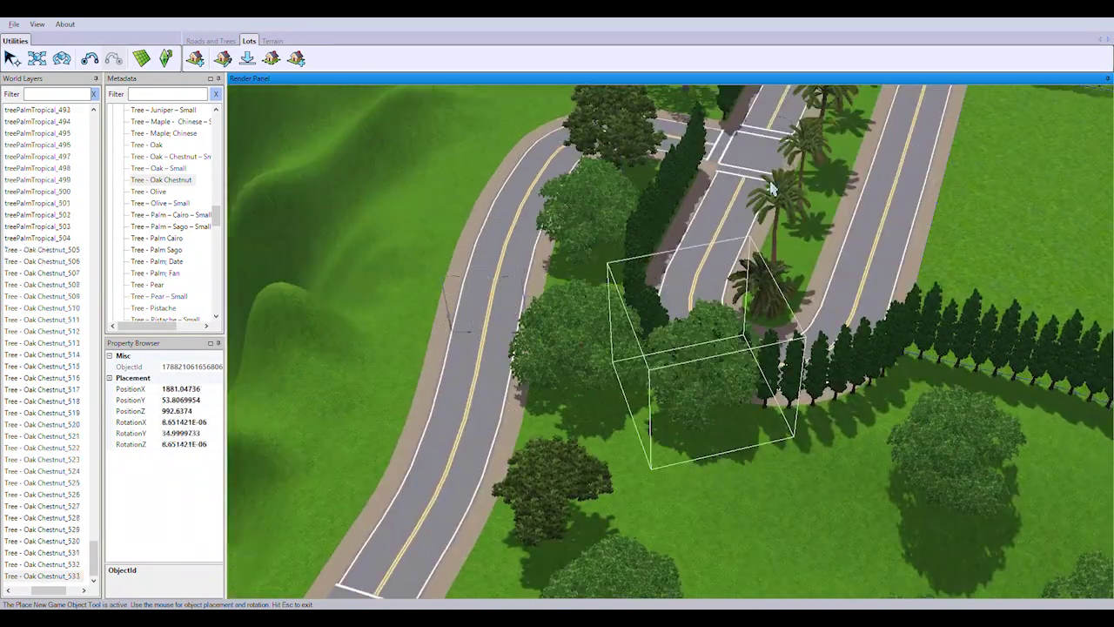
Plant oak chestnuts on the hillside by the curved road, then stop and zoom out toward the bridge
{"action": "middle_click_drag", "start_coordinate": [770, 187], "coordinate": [696, 272]}
{"action": "left_click", "coordinate": [478, 374]}
{"action": "middle_click_drag", "start_coordinate": [479, 374], "coordinate": [749, 415]}
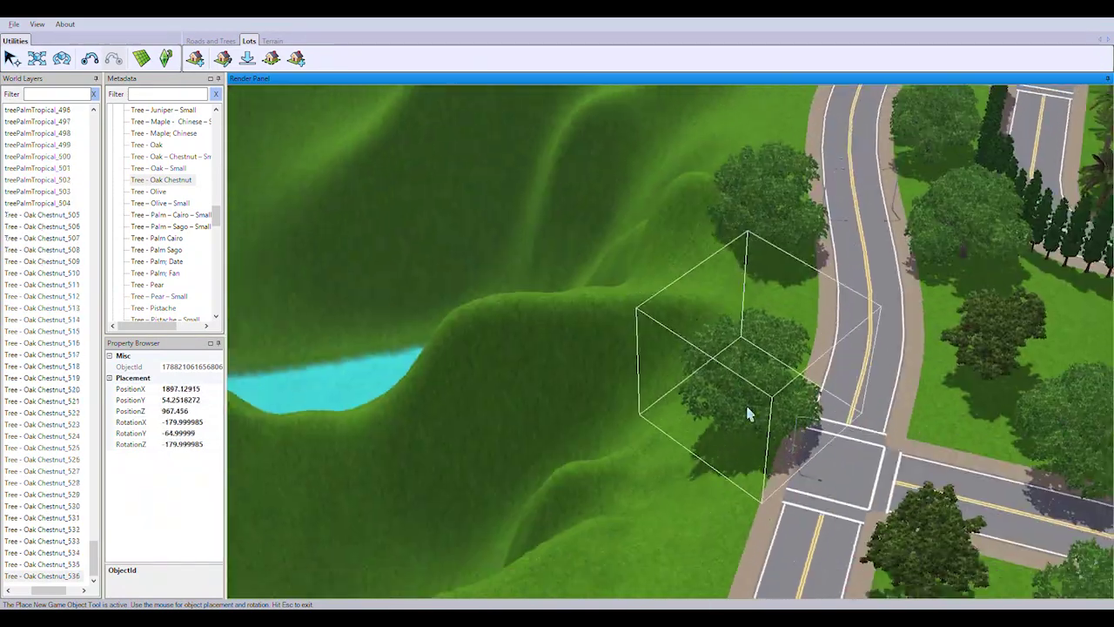
{"action": "left_click", "coordinate": [780, 145]}
{"action": "middle_click_drag", "start_coordinate": [781, 145], "coordinate": [642, 304]}
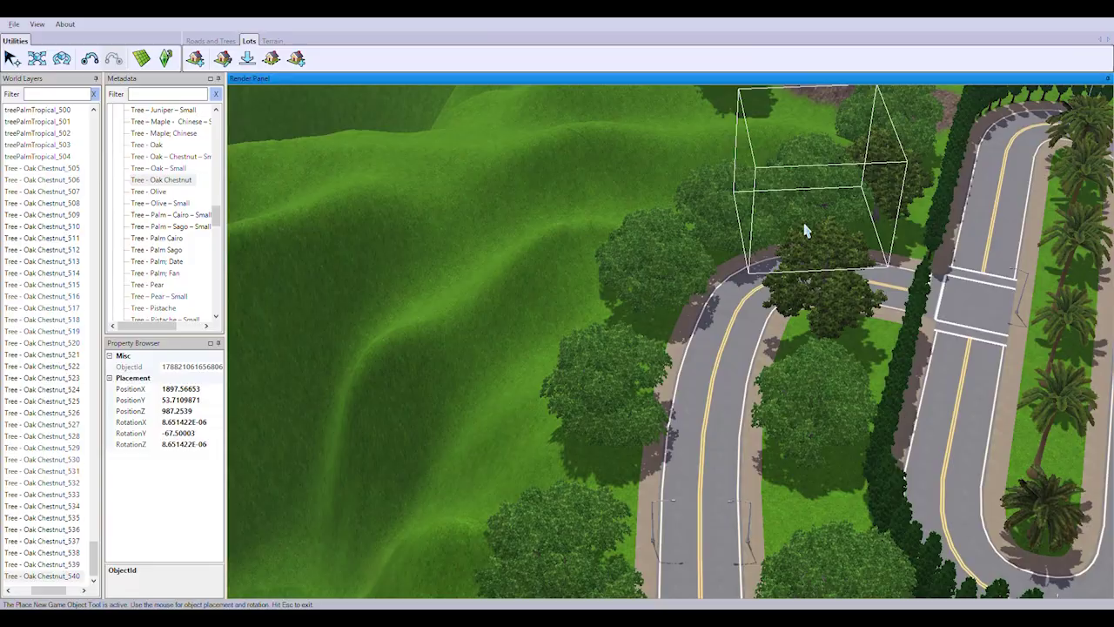
{"action": "middle_click_drag", "start_coordinate": [805, 230], "coordinate": [792, 362]}
{"action": "key", "text": "Escape"}
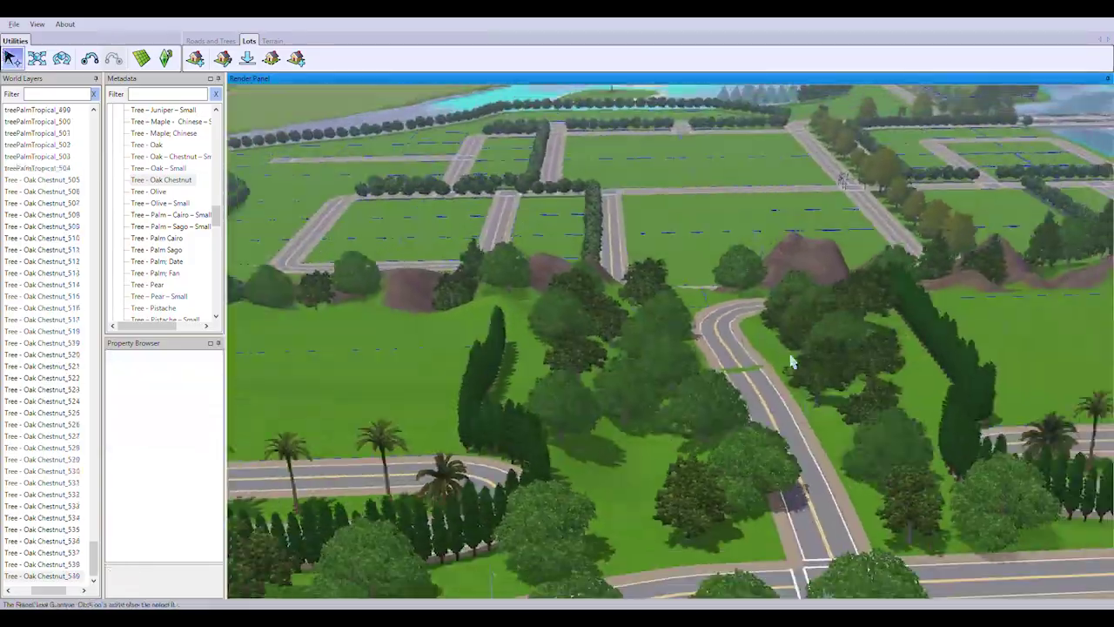
{"action": "scroll", "coordinate": [792, 362], "scroll_direction": "down", "scroll_amount": 3}
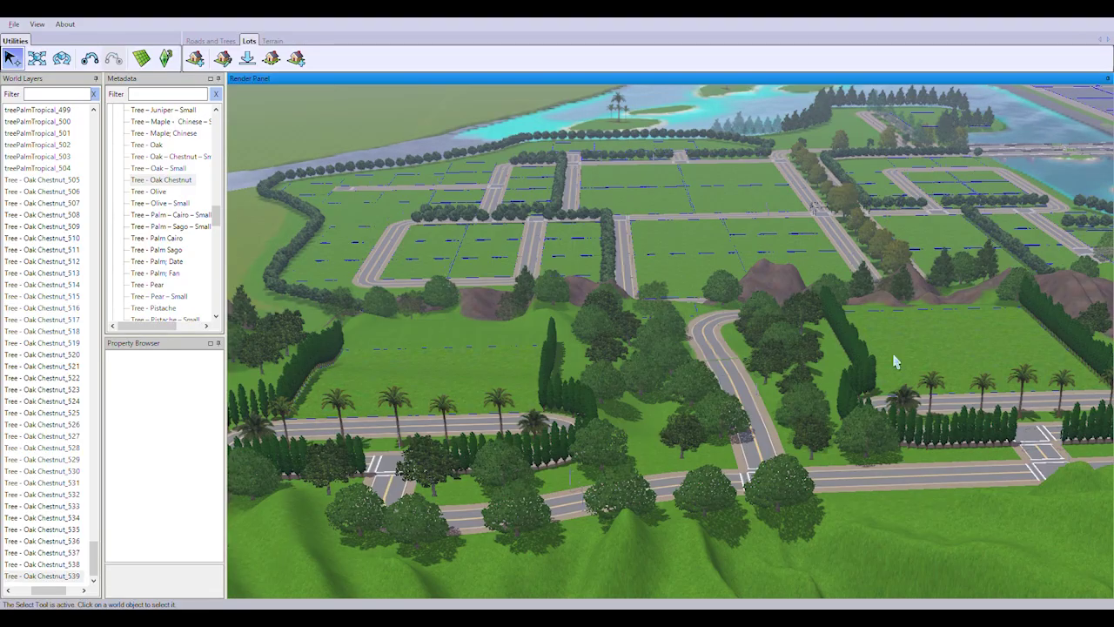
{"action": "middle_click_drag", "start_coordinate": [895, 362], "coordinate": [139, 149]}
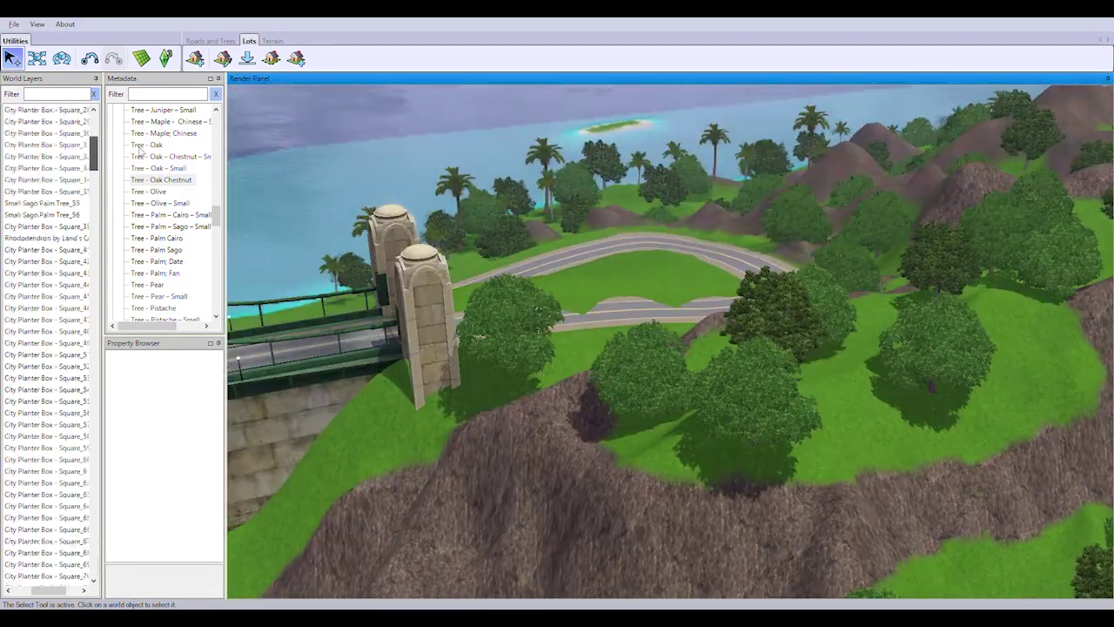
Make Layer_0 active, filter Metadata for 'bill', and place the first billboard by the road
{"action": "left_click", "coordinate": [19, 141]}
{"action": "left_click", "coordinate": [49, 131]}
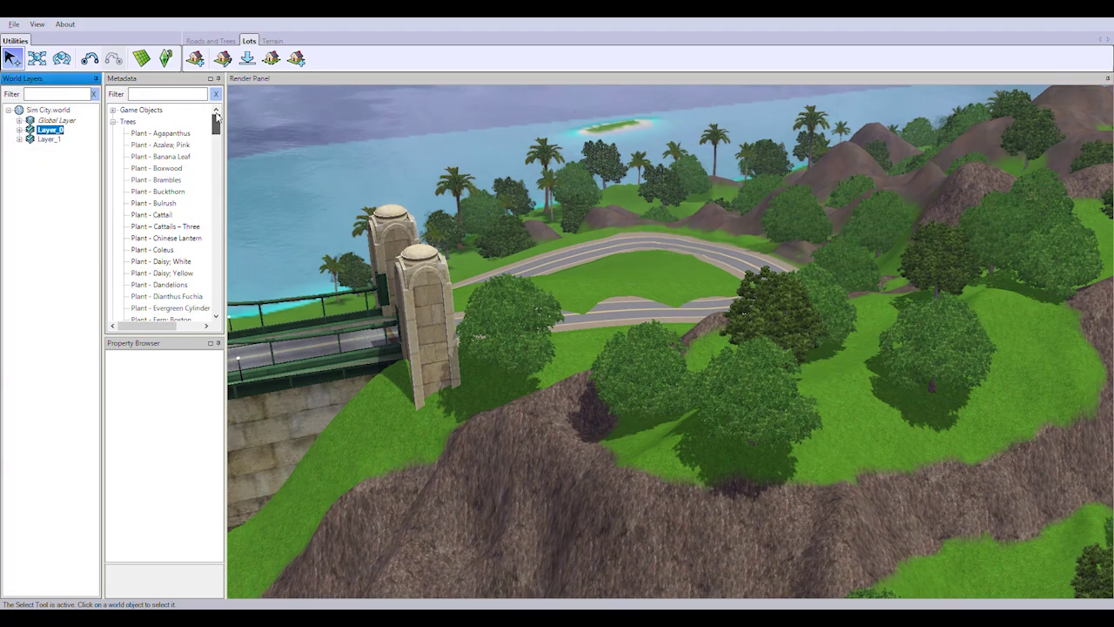
{"action": "type", "text": "bil"}
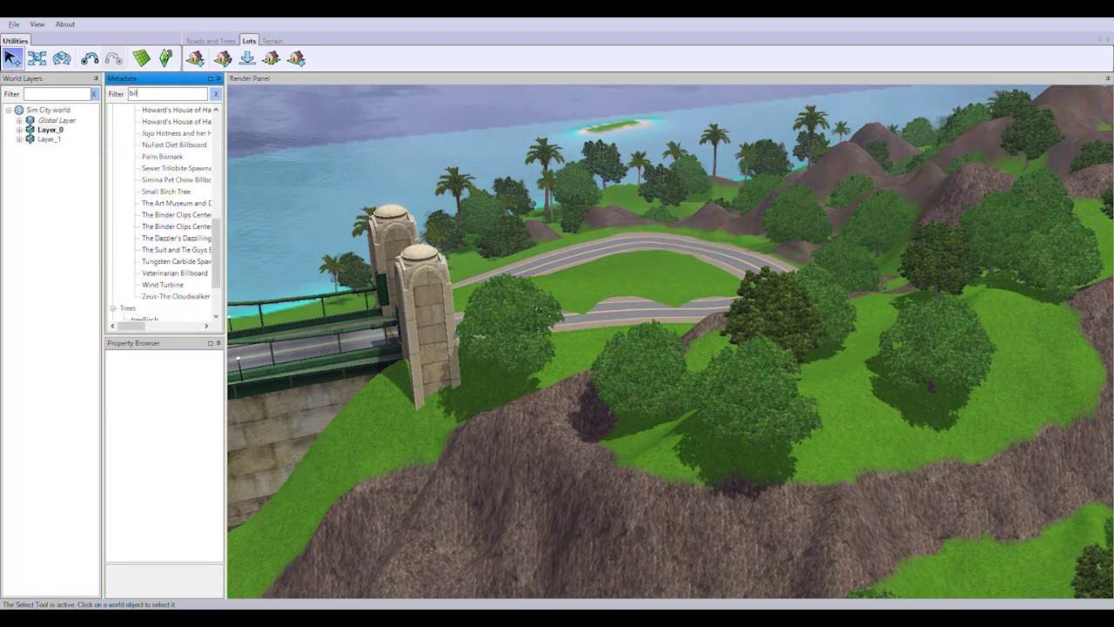
{"action": "type", "text": "l"}
{"action": "scroll", "coordinate": [905, 448], "scroll_direction": "up", "scroll_amount": 5}
{"action": "left_click", "coordinate": [159, 133]}
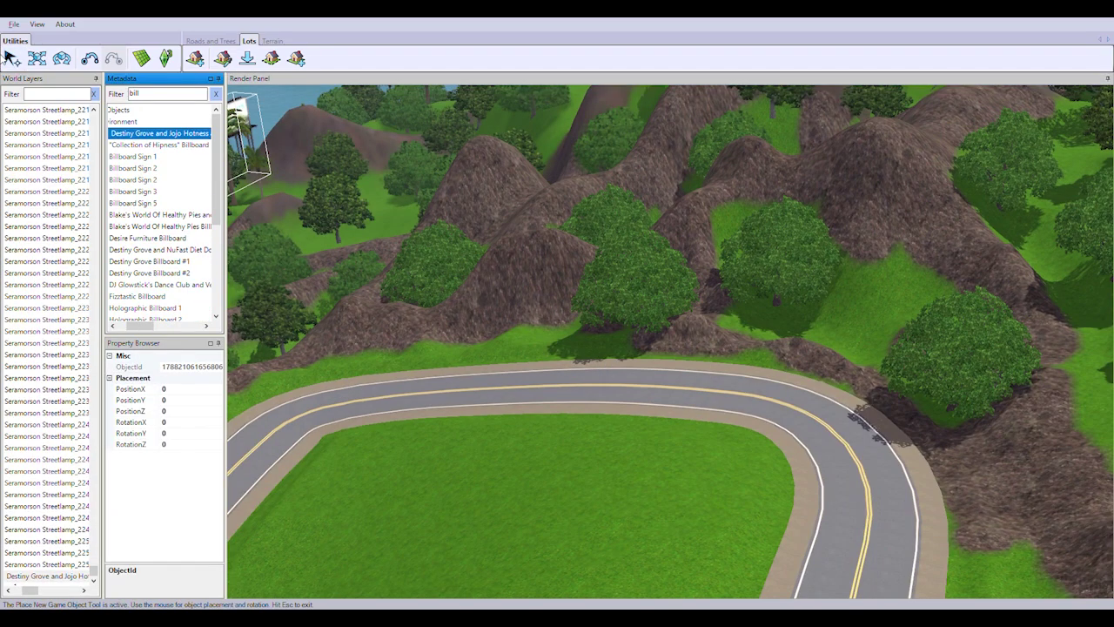
{"action": "middle_click_drag", "start_coordinate": [661, 474], "coordinate": [791, 455]}
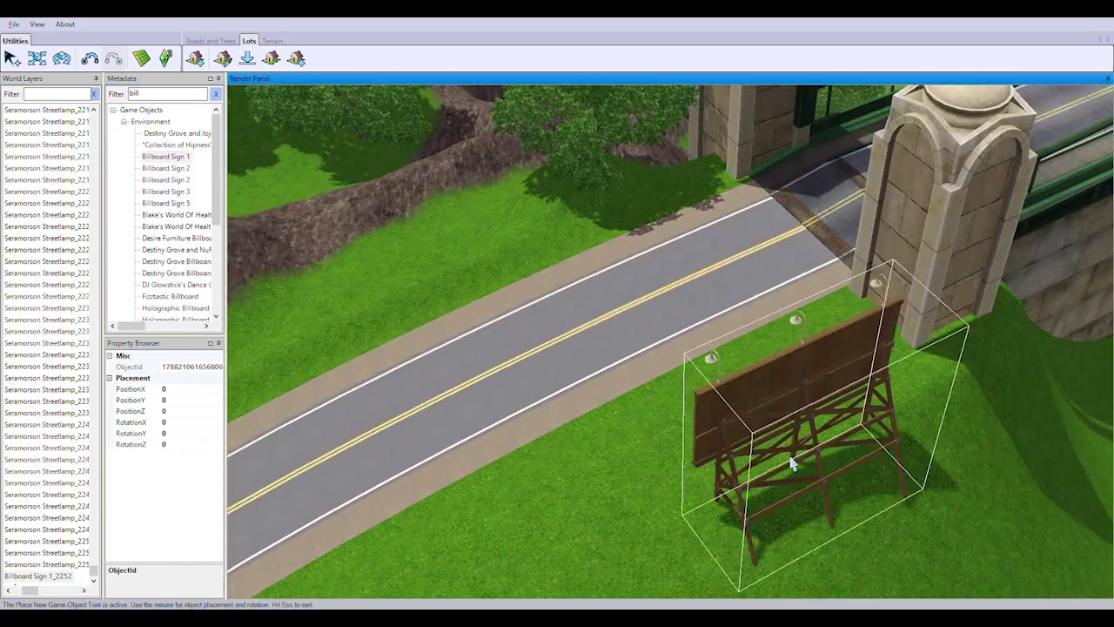
{"action": "left_click", "coordinate": [791, 455]}
Place Billboard Sign 2, the pancake Sign 3 and the purple Sign 5 along the curved road
{"action": "left_click", "coordinate": [165, 168]}
{"action": "middle_click_drag", "start_coordinate": [487, 374], "coordinate": [870, 393]}
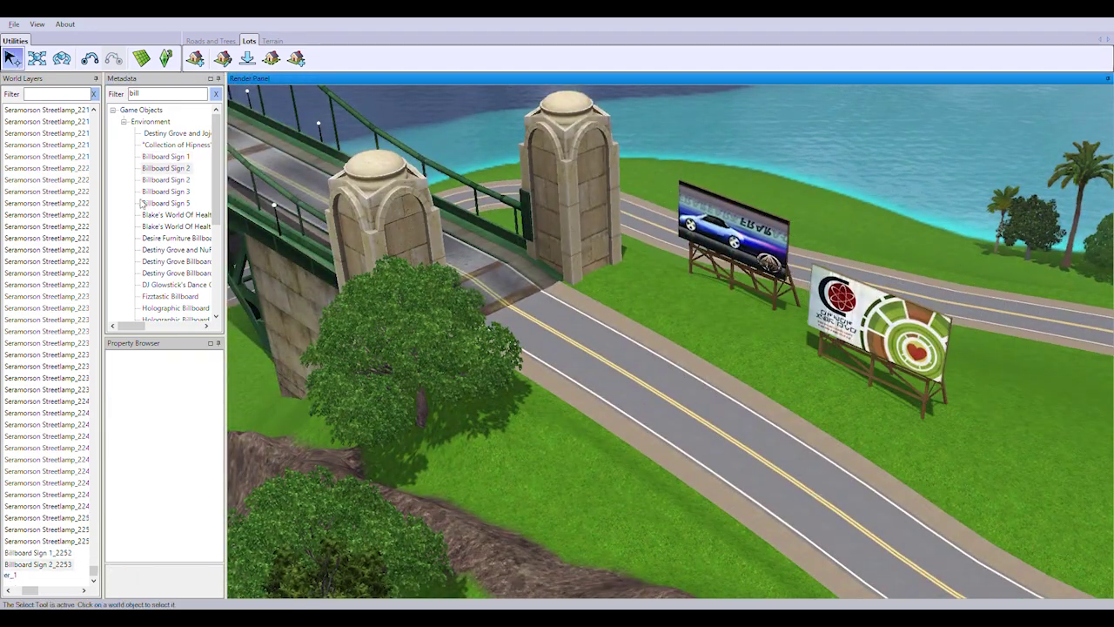
{"action": "left_click", "coordinate": [1014, 435]}
{"action": "left_click", "coordinate": [165, 190]}
{"action": "middle_click_drag", "start_coordinate": [348, 366], "coordinate": [597, 348]}
{"action": "left_click", "coordinate": [627, 375]}
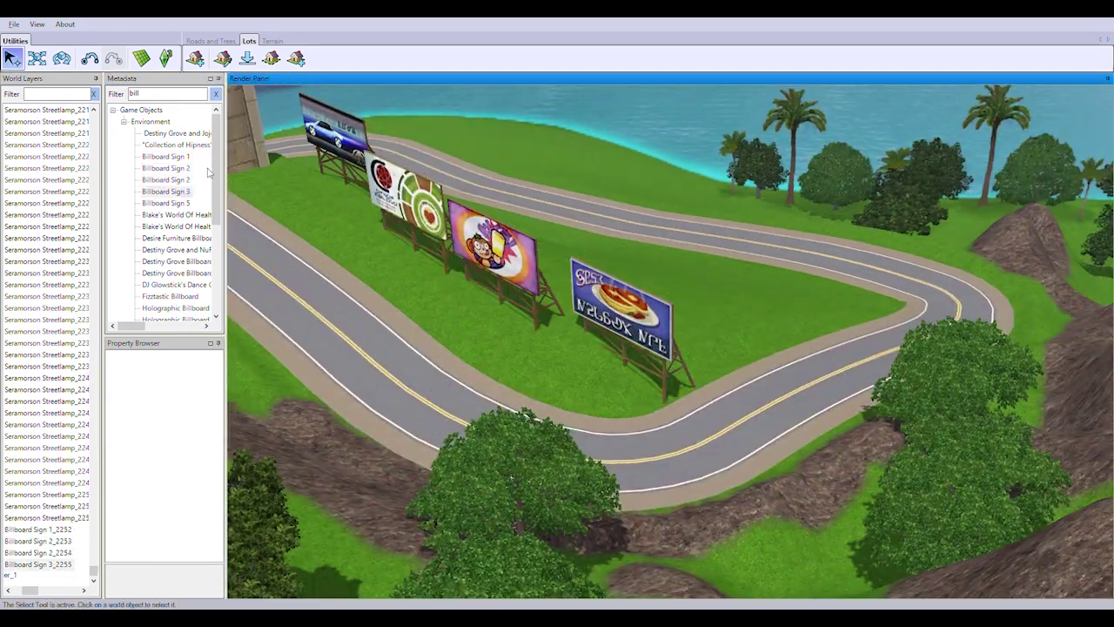
{"action": "left_click", "coordinate": [165, 203]}
{"action": "left_click", "coordinate": [696, 313]}
Browse the pies and Fizztastic billboards and place the Simina Pet Chow billboard beside the magenta one
{"action": "left_click", "coordinate": [188, 217]}
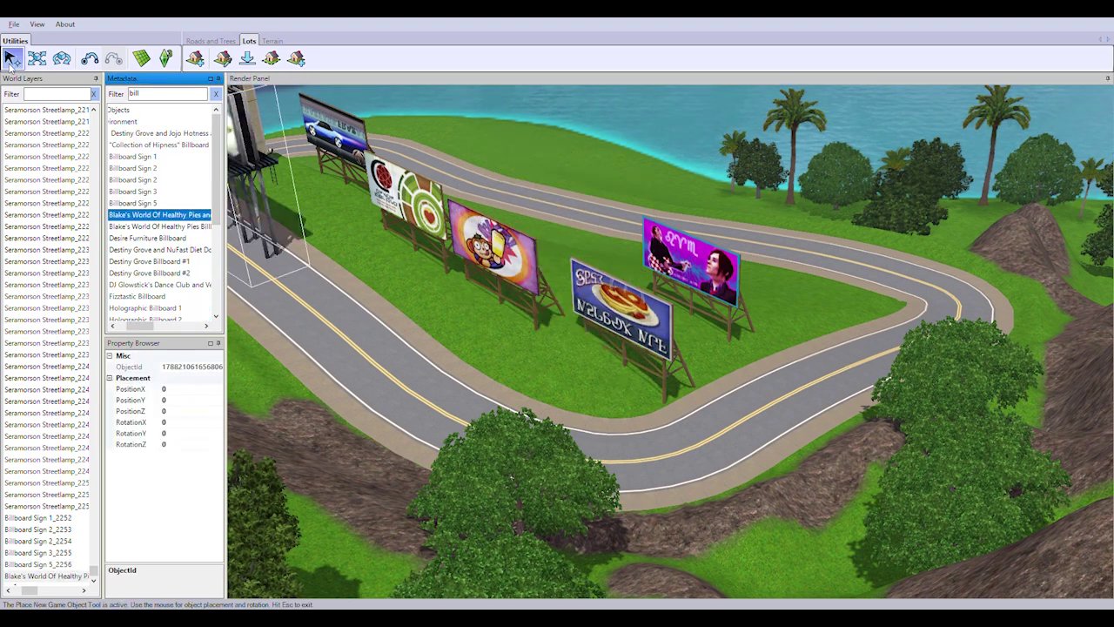
{"action": "key", "text": "Down"}
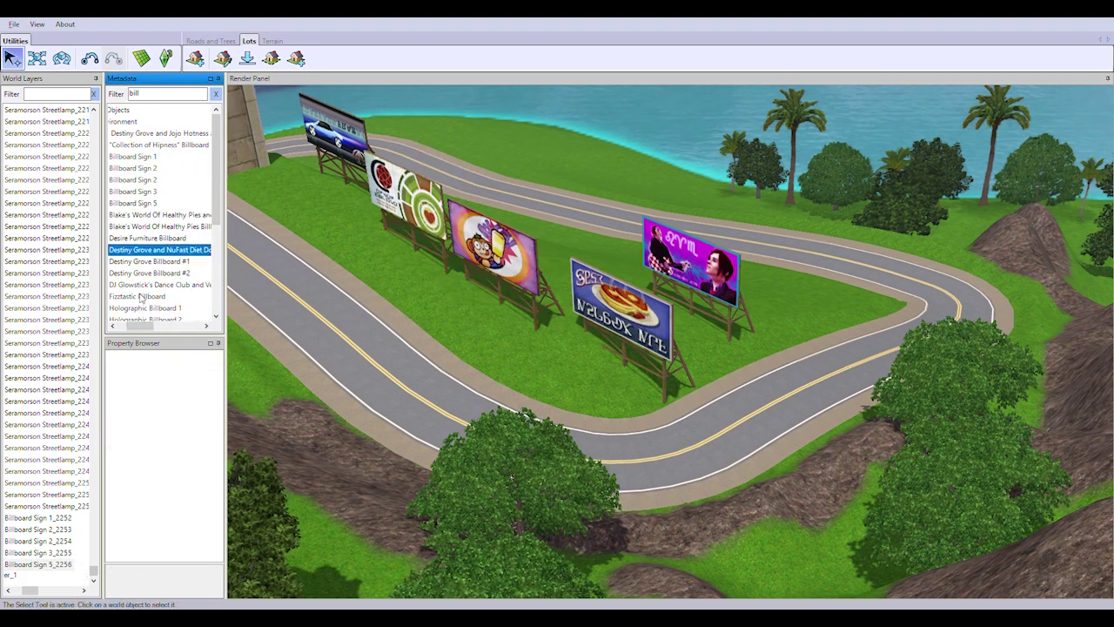
{"action": "left_click_drag", "start_coordinate": [146, 331], "coordinate": [130, 331]}
{"action": "left_click", "coordinate": [169, 296]}
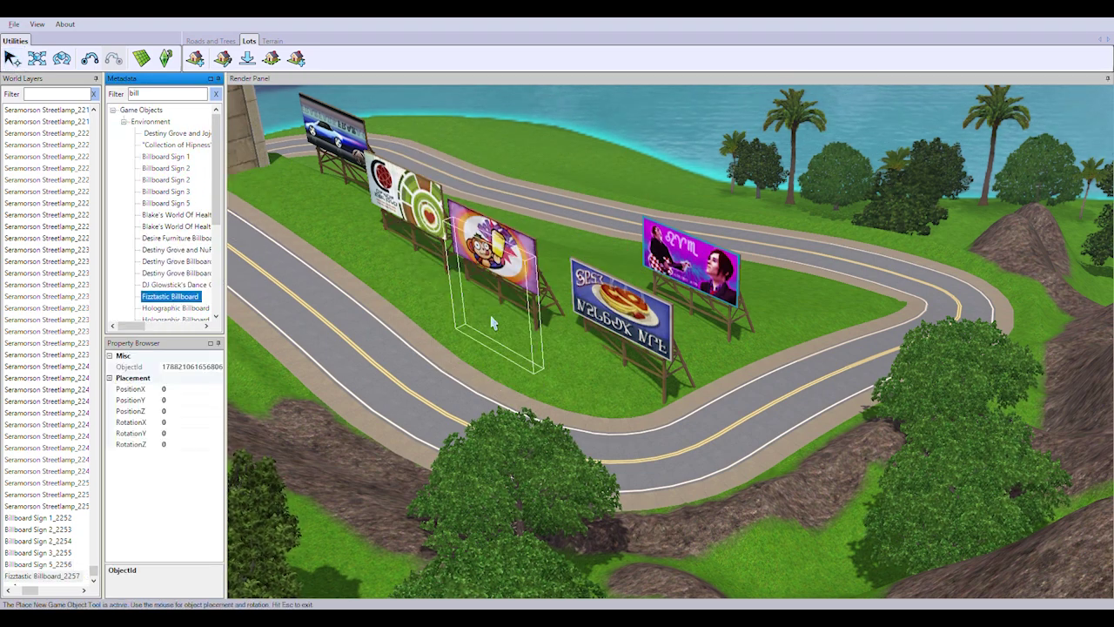
{"action": "key", "text": "Up"}
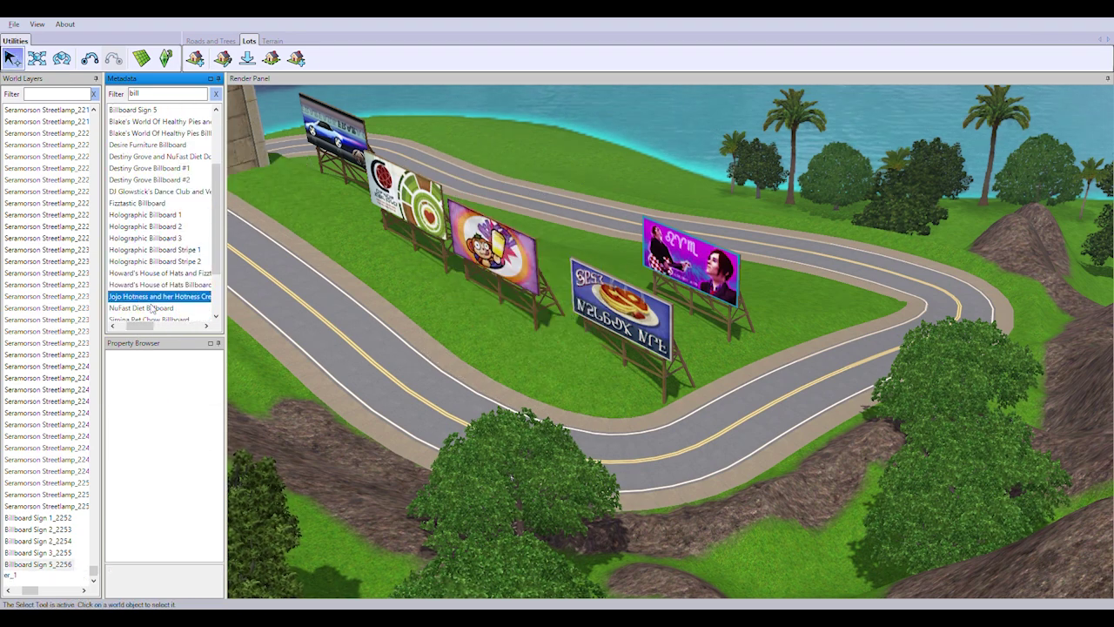
{"action": "key", "text": "Down"}
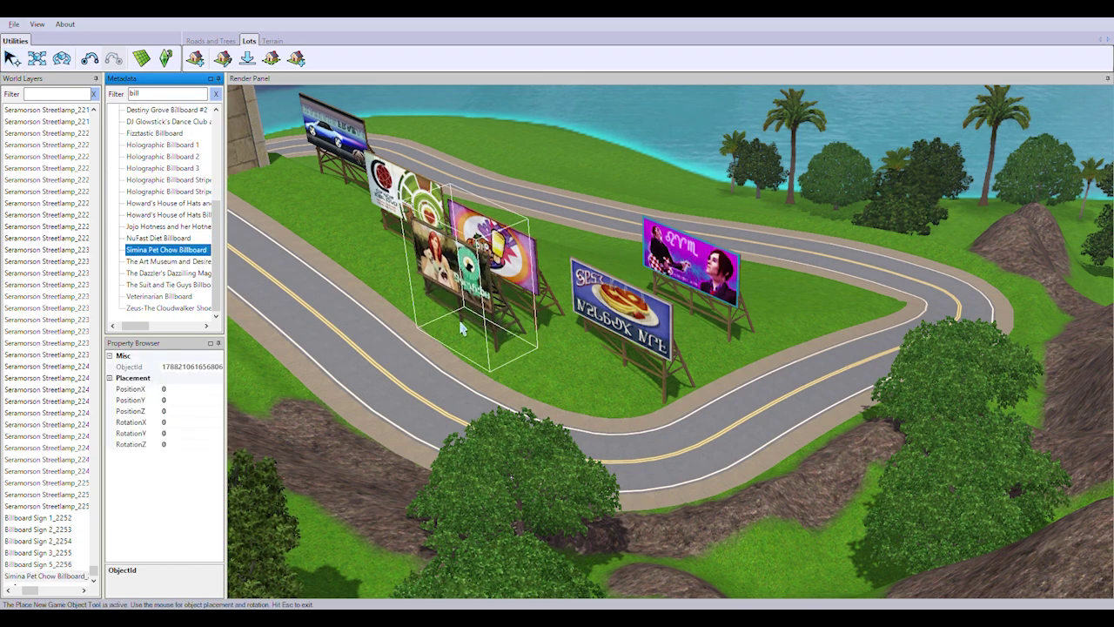
{"action": "left_click", "coordinate": [783, 279]}
Place the Veterinarian billboard near the far road and end billboard placement
{"action": "left_click", "coordinate": [11, 58]}
{"action": "left_click", "coordinate": [143, 261]}
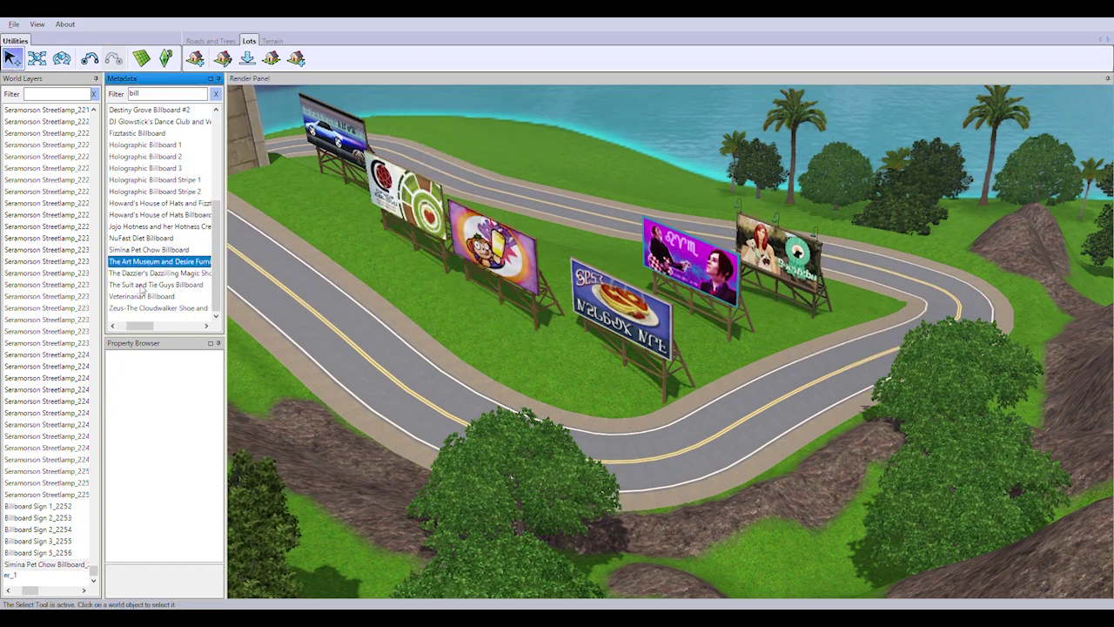
{"action": "key", "text": "Down"}
{"action": "key", "text": "Down"}
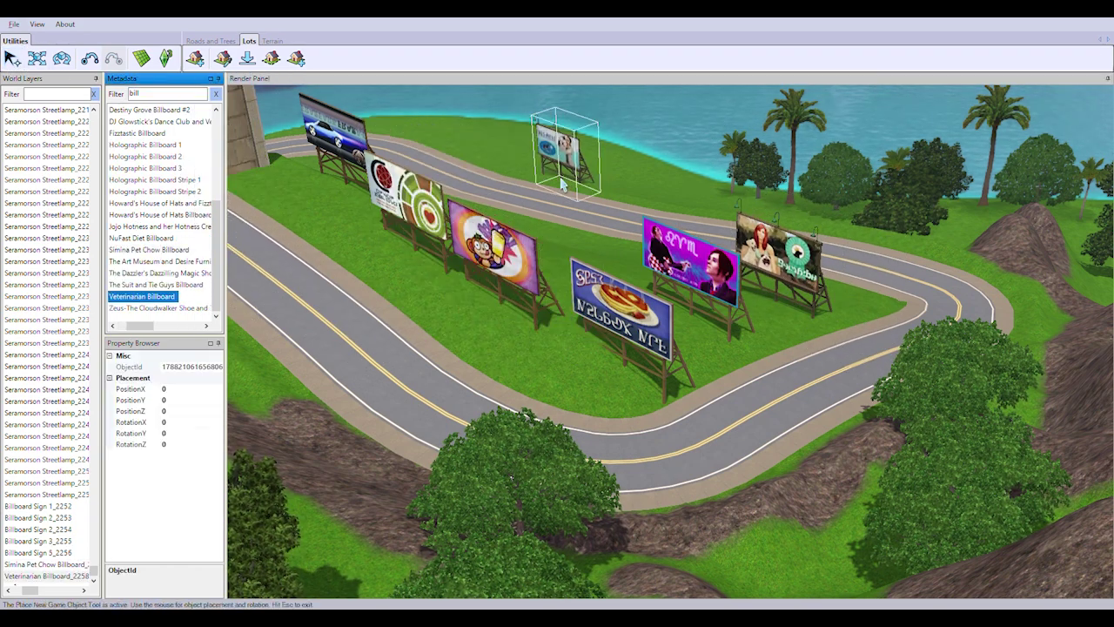
{"action": "left_click", "coordinate": [562, 184]}
{"action": "key", "text": "Escape"}
{"action": "left_click", "coordinate": [174, 308]}
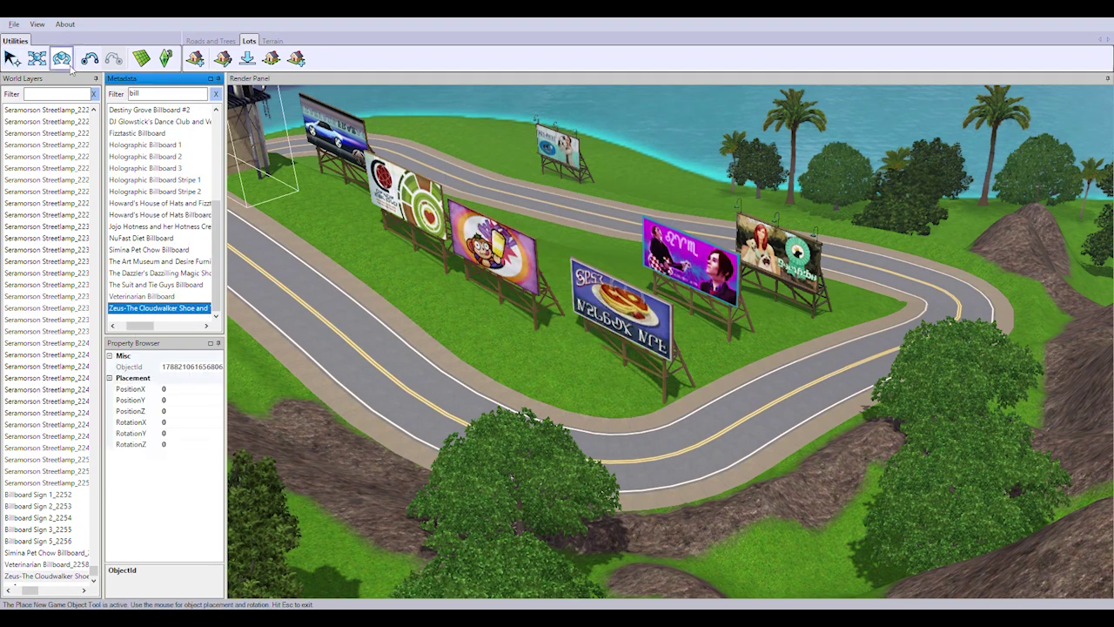
Move and turn the car and monkey billboards into new spots beside the road
{"action": "key", "text": "Escape"}
{"action": "scroll", "coordinate": [665, 409], "scroll_direction": "up", "scroll_amount": 3}
{"action": "left_click", "coordinate": [452, 171]}
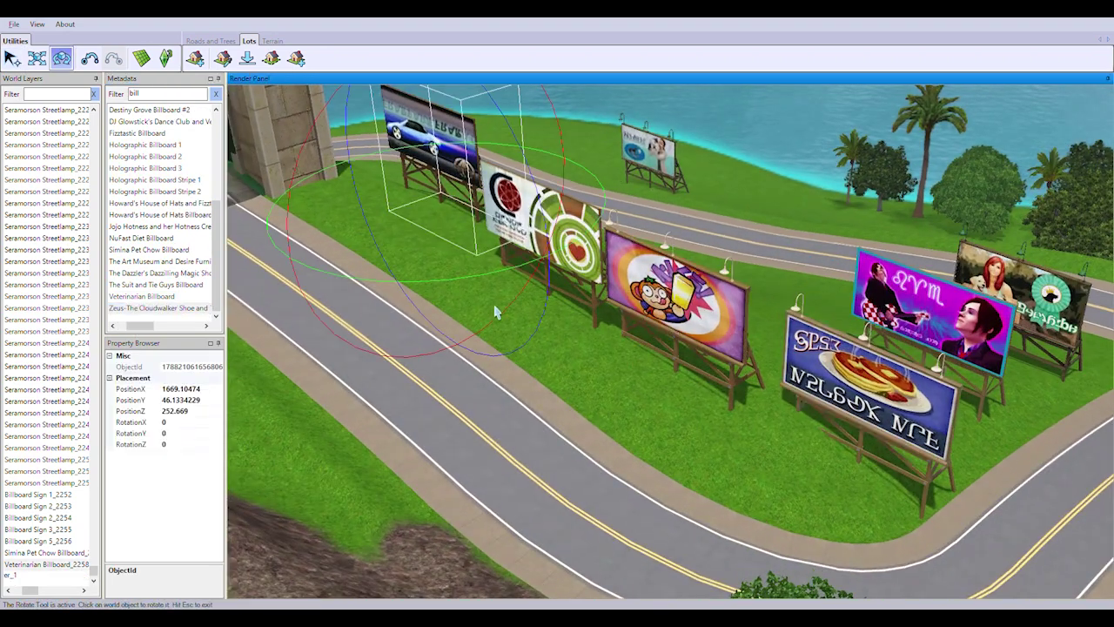
{"action": "key", "text": "w"}
{"action": "mouse_move", "coordinate": [444, 174]}
{"action": "left_mouse_down"}
{"action": "mouse_move", "coordinate": [433, 167]}
{"action": "mouse_move", "coordinate": [455, 181]}
{"action": "left_mouse_up"}
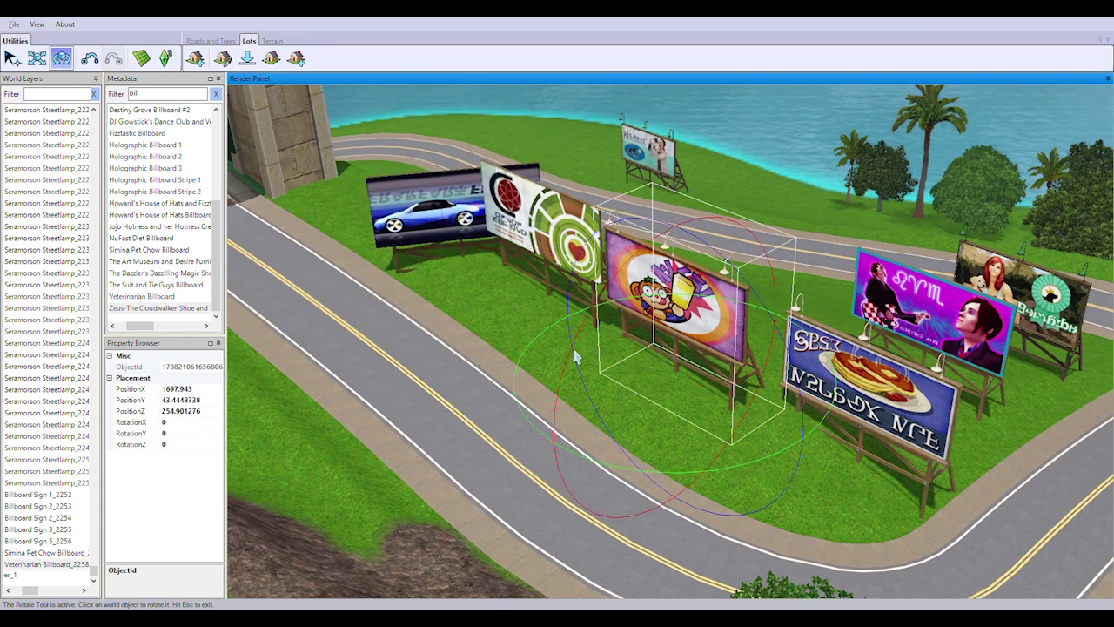
{"action": "left_click_drag", "start_coordinate": [722, 471], "coordinate": [777, 474]}
{"action": "key", "text": "w"}
{"action": "left_click", "coordinate": [402, 233]}
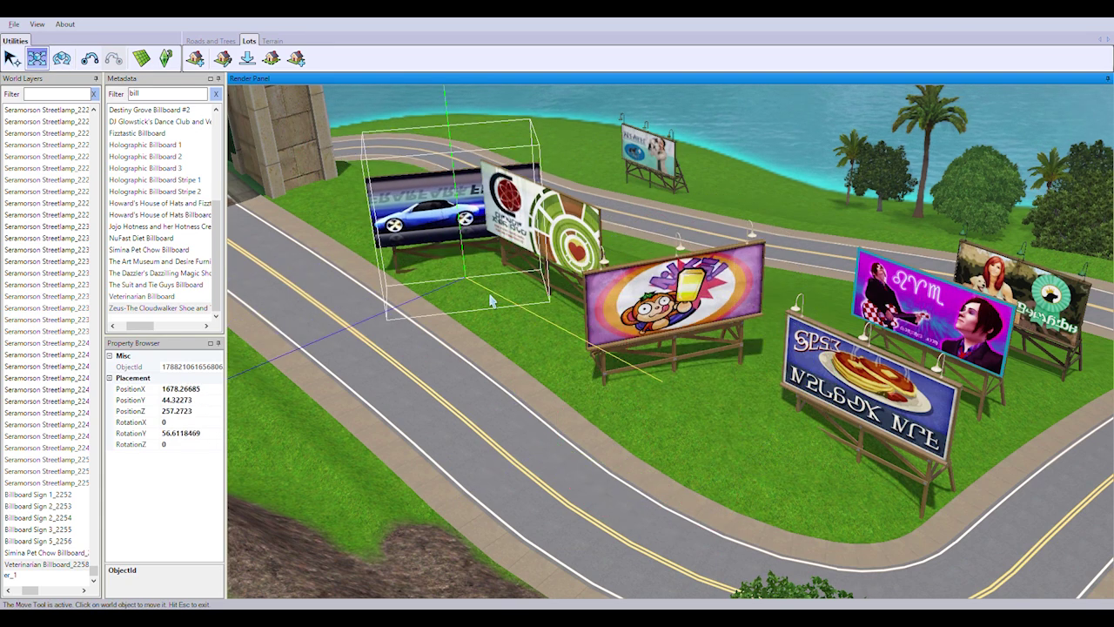
{"action": "left_click_drag", "start_coordinate": [403, 233], "coordinate": [377, 242]}
{"action": "left_click_drag", "start_coordinate": [564, 331], "coordinate": [586, 253]}
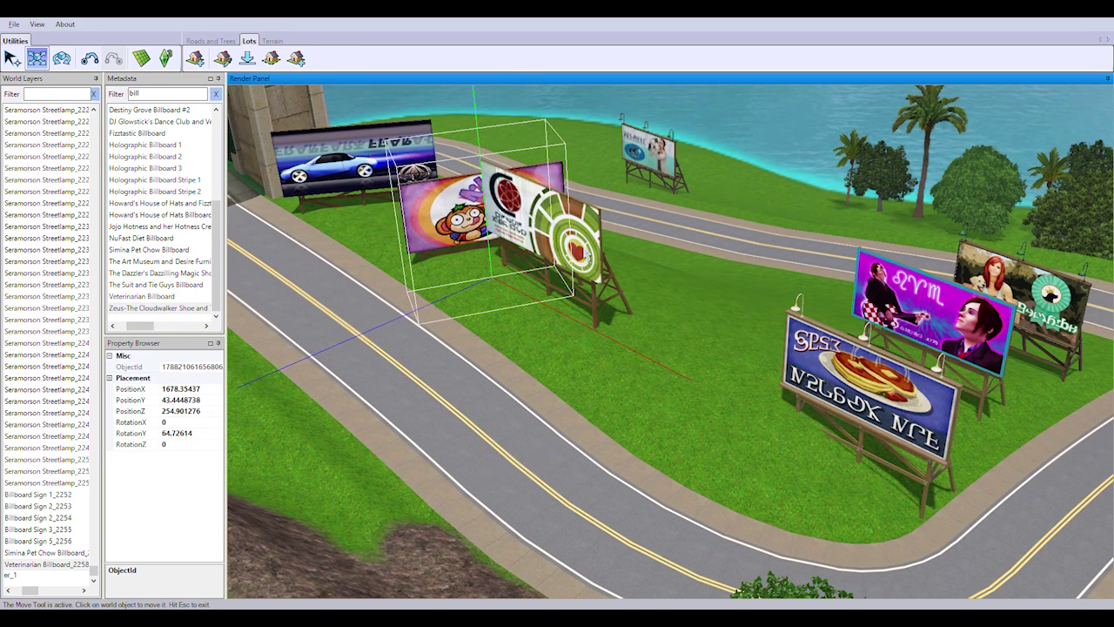
Move the green-heart and car billboards along the road, undoing the stray moves
{"action": "left_click", "coordinate": [397, 207]}
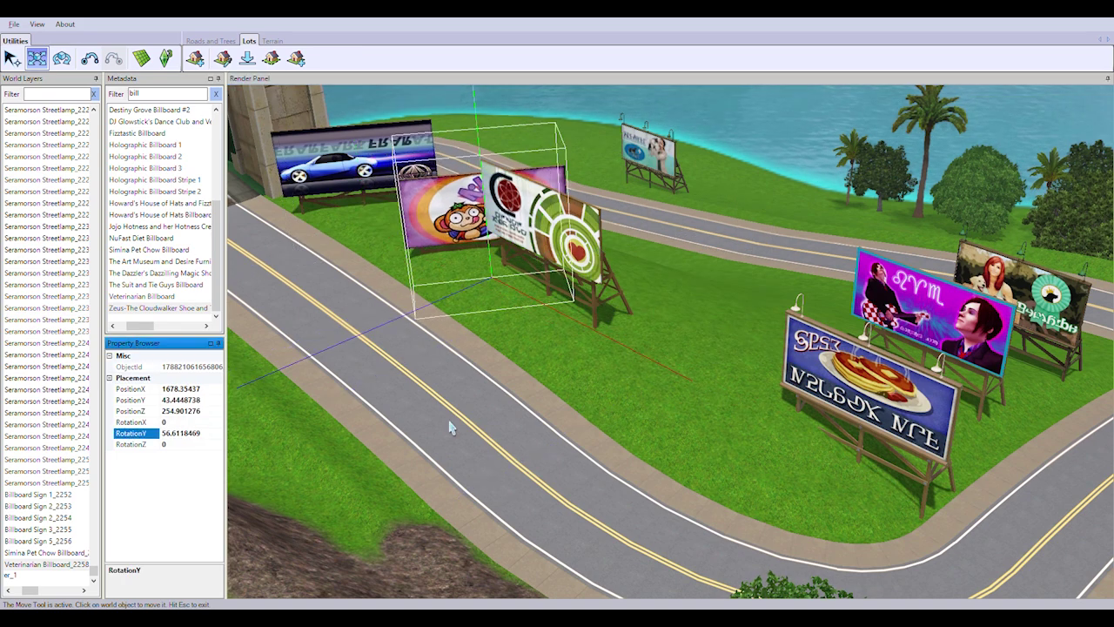
{"action": "left_click_drag", "start_coordinate": [694, 378], "coordinate": [777, 428]}
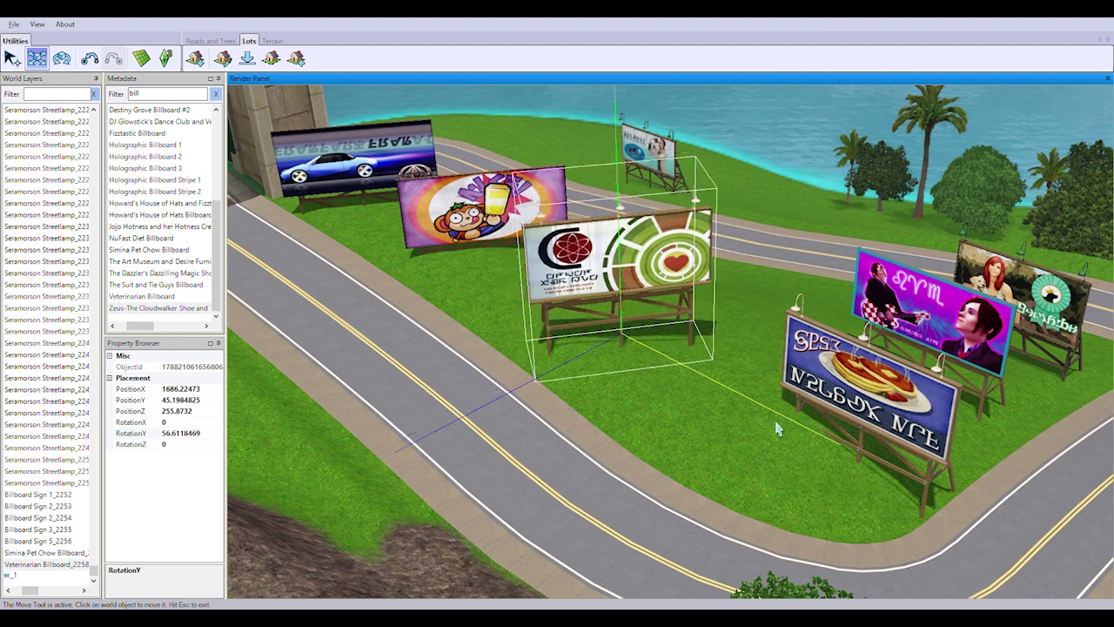
{"action": "key", "text": "ctrl+z"}
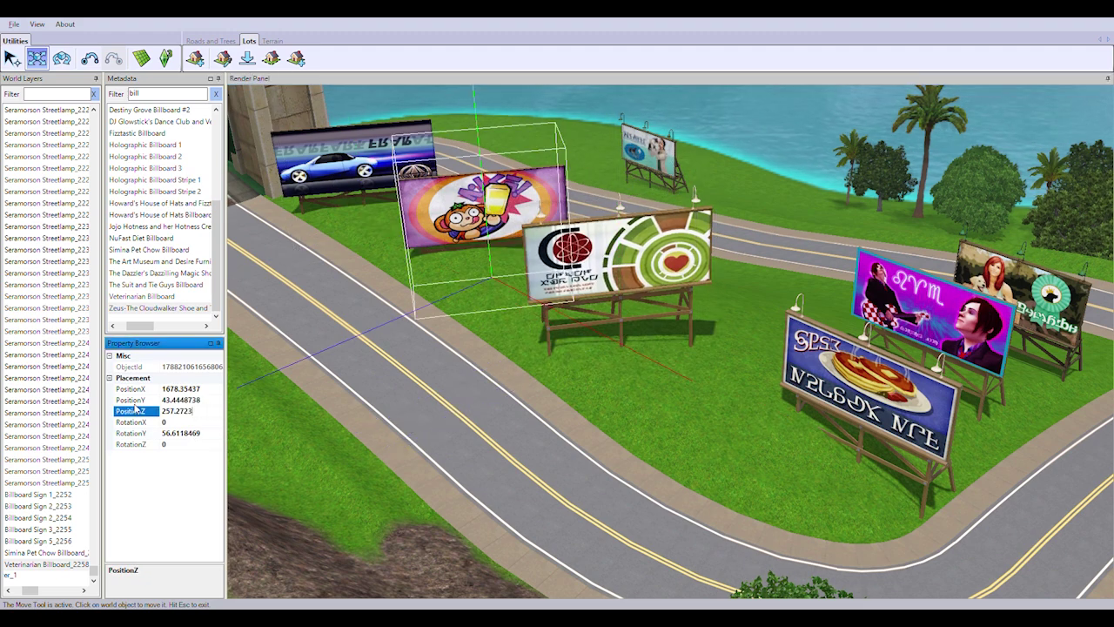
{"action": "key", "text": "ctrl+z"}
{"action": "left_click", "coordinate": [250, 402]}
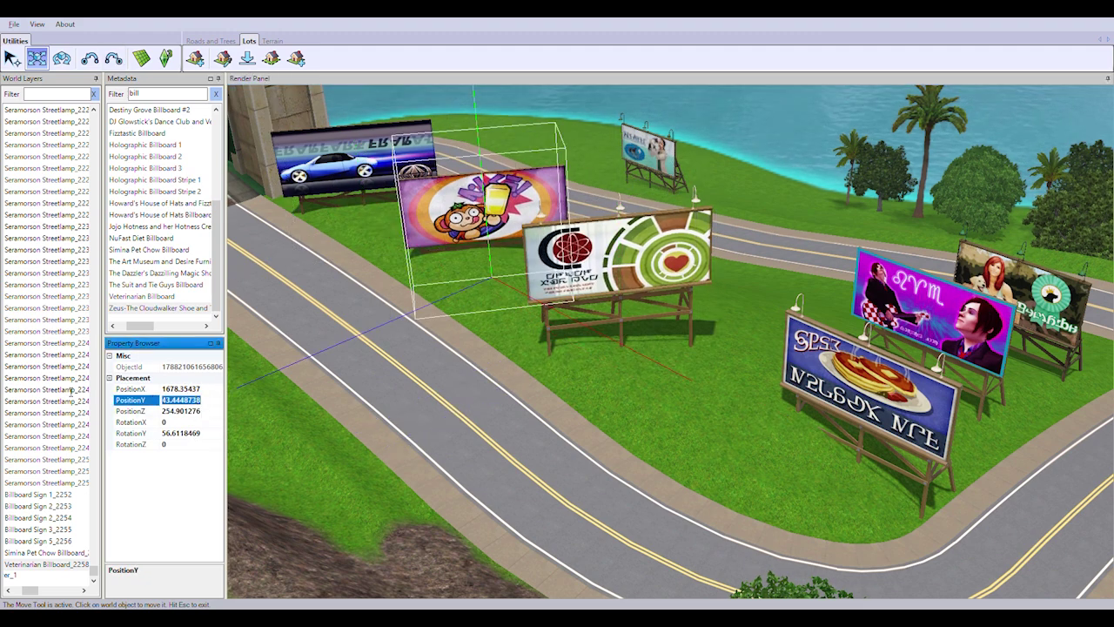
{"action": "left_click", "coordinate": [589, 373]}
{"action": "middle_click_drag", "start_coordinate": [590, 372], "coordinate": [688, 366]}
{"action": "key", "text": "ctrl+z"}
{"action": "left_click_drag", "start_coordinate": [687, 366], "coordinate": [641, 375]}
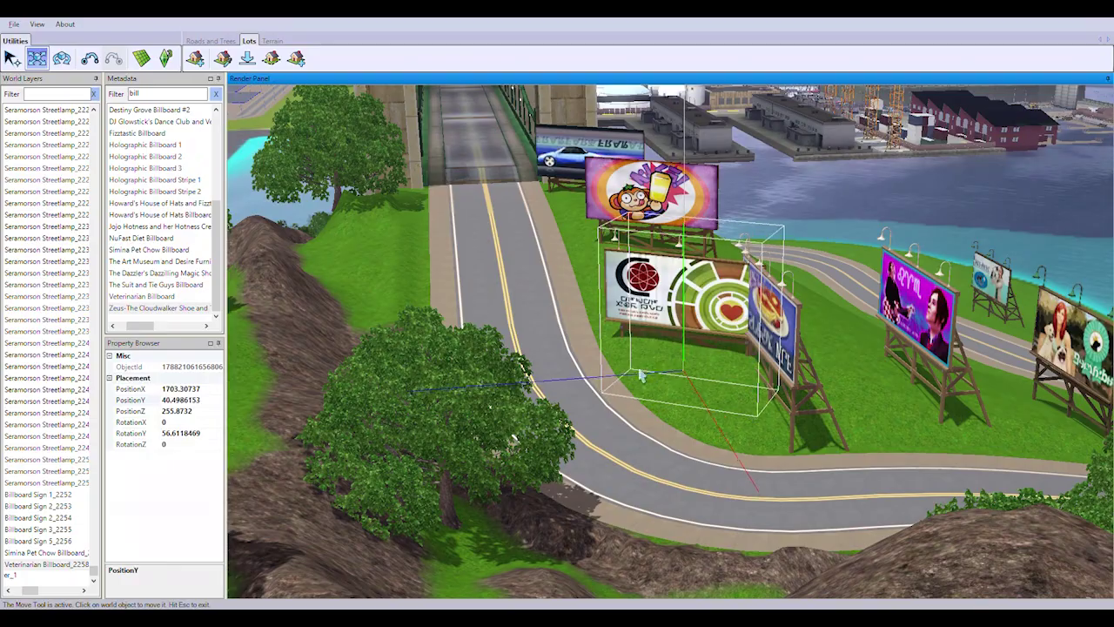
{"action": "middle_click_drag", "start_coordinate": [640, 374], "coordinate": [610, 366]}
{"action": "left_click", "coordinate": [540, 231]}
{"action": "middle_click_drag", "start_coordinate": [539, 230], "coordinate": [736, 348]}
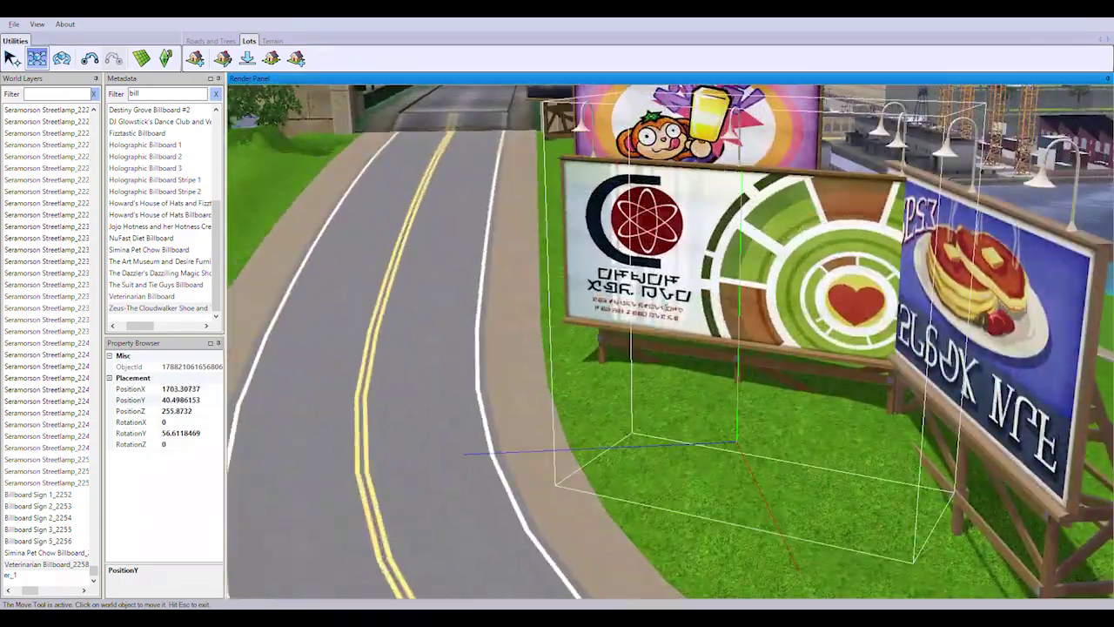
Set the billboard's rotation to 56 degrees in the Property Browser and turn the purple billboard
{"action": "scroll", "coordinate": [736, 348], "scroll_direction": "down", "scroll_amount": 5}
{"action": "left_click", "coordinate": [209, 415]}
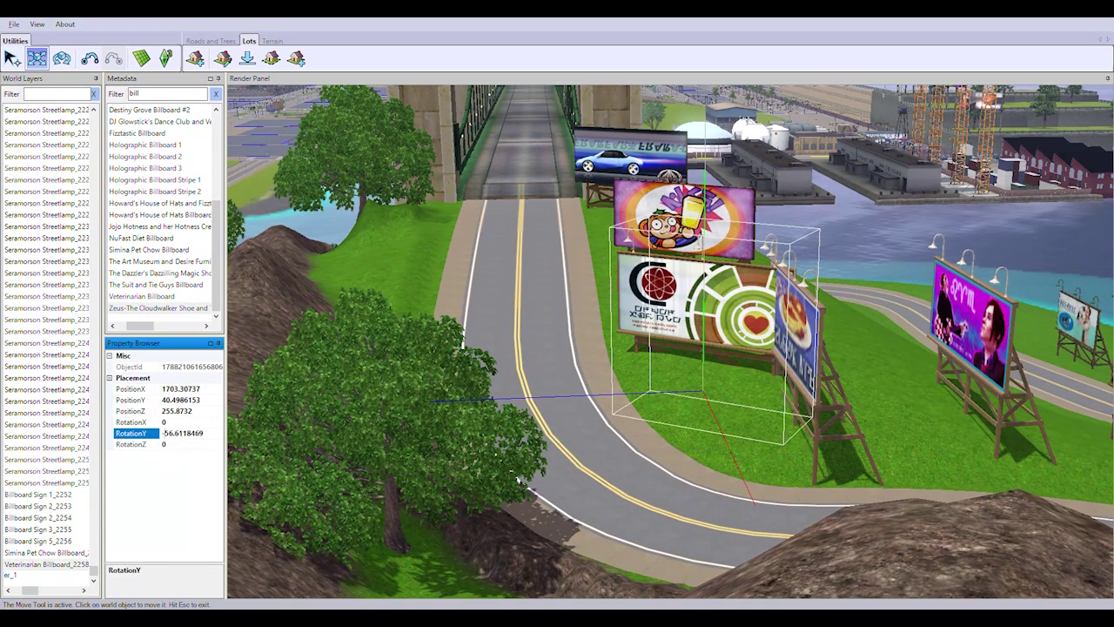
{"action": "key", "text": "Return"}
{"action": "type", "text": "56"}
{"action": "key", "text": "Return"}
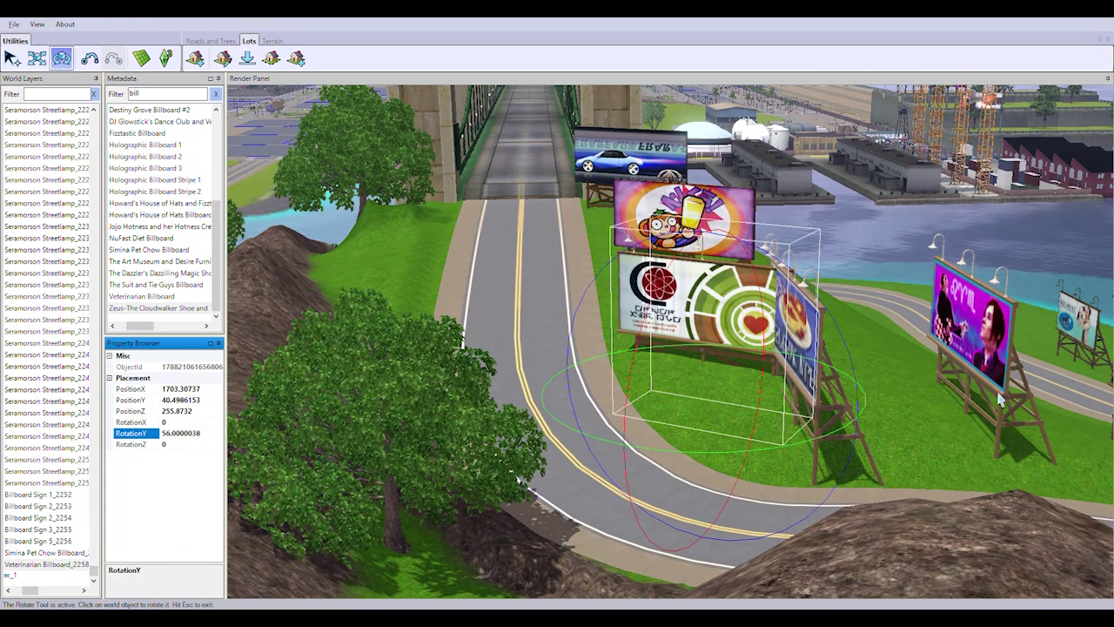
{"action": "left_click", "coordinate": [999, 398]}
{"action": "left_click_drag", "start_coordinate": [999, 399], "coordinate": [999, 509]}
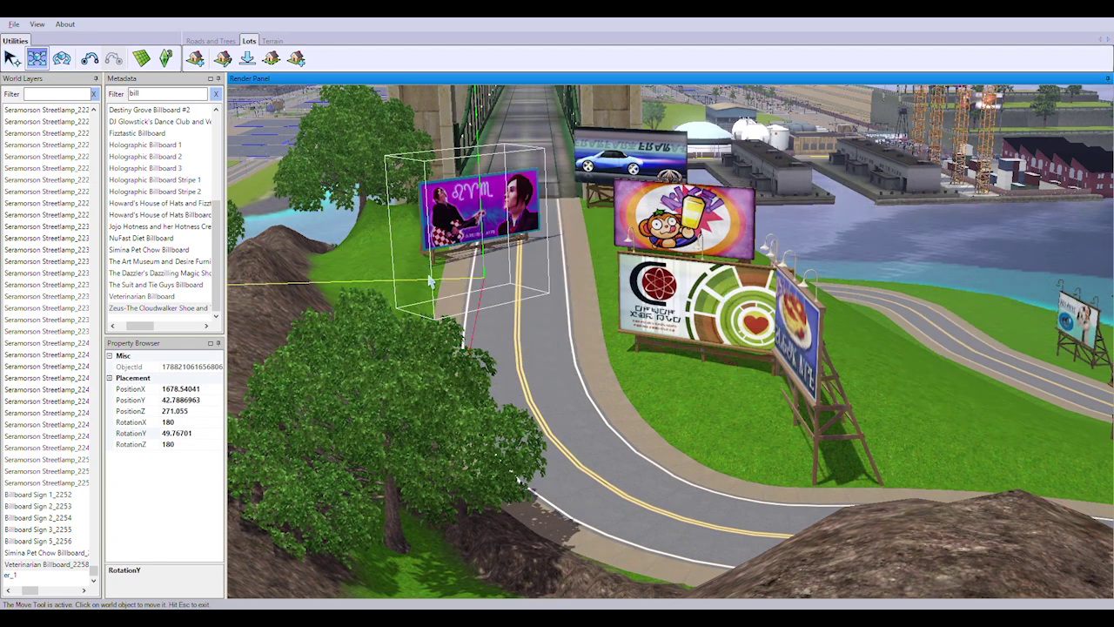
Move the bare wooden billboard frame and reverse its rotation value
{"action": "scroll", "coordinate": [429, 368], "scroll_direction": "up", "scroll_amount": 5}
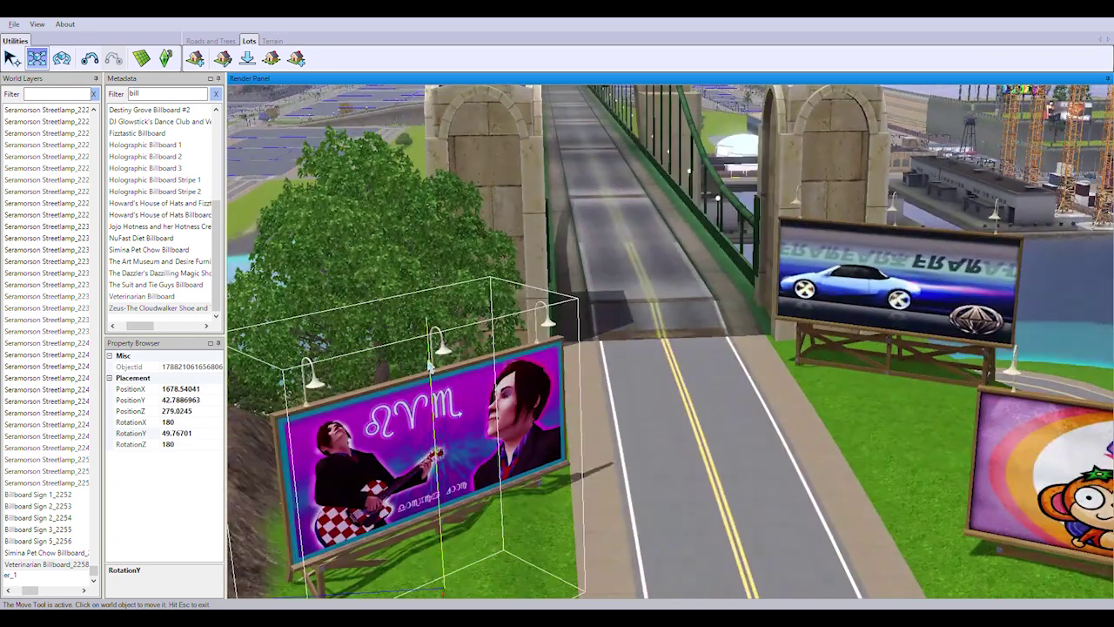
{"action": "scroll", "coordinate": [424, 277], "scroll_direction": "down", "scroll_amount": 5}
{"action": "left_click", "coordinate": [757, 430]}
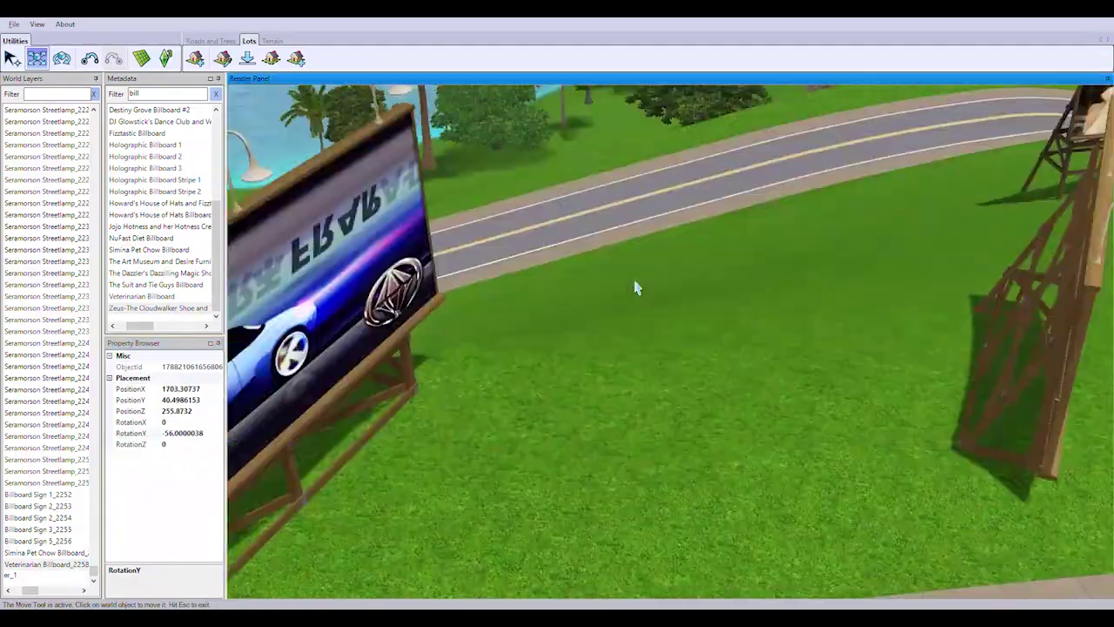
{"action": "left_click", "coordinate": [366, 348]}
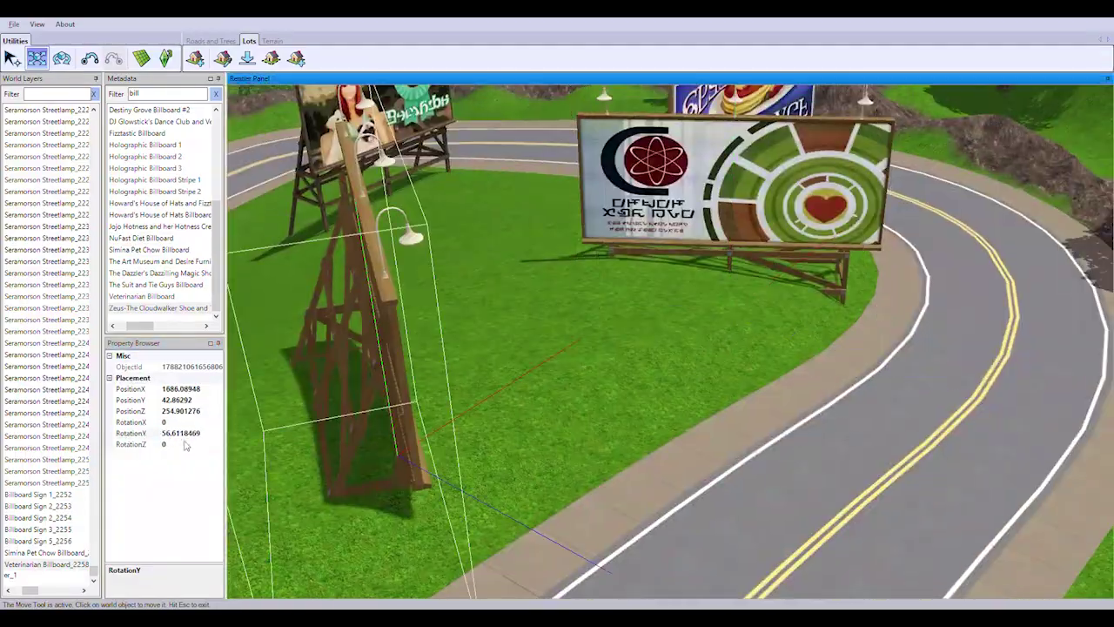
{"action": "left_click_drag", "start_coordinate": [344, 398], "coordinate": [653, 236]}
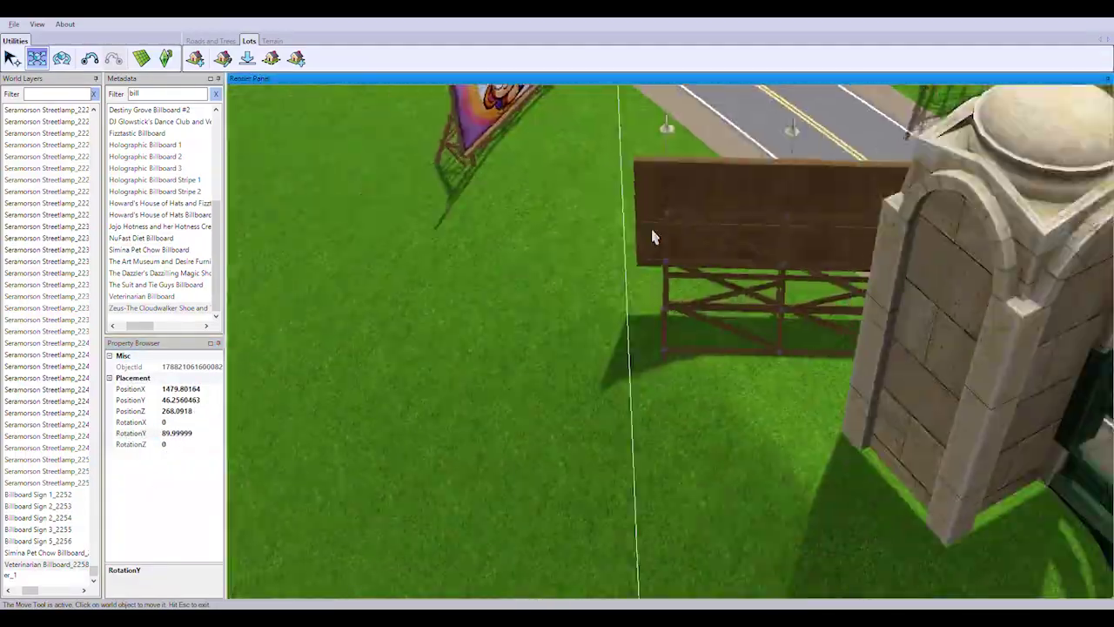
{"action": "type", "text": "-"}
{"action": "key", "text": "Return"}
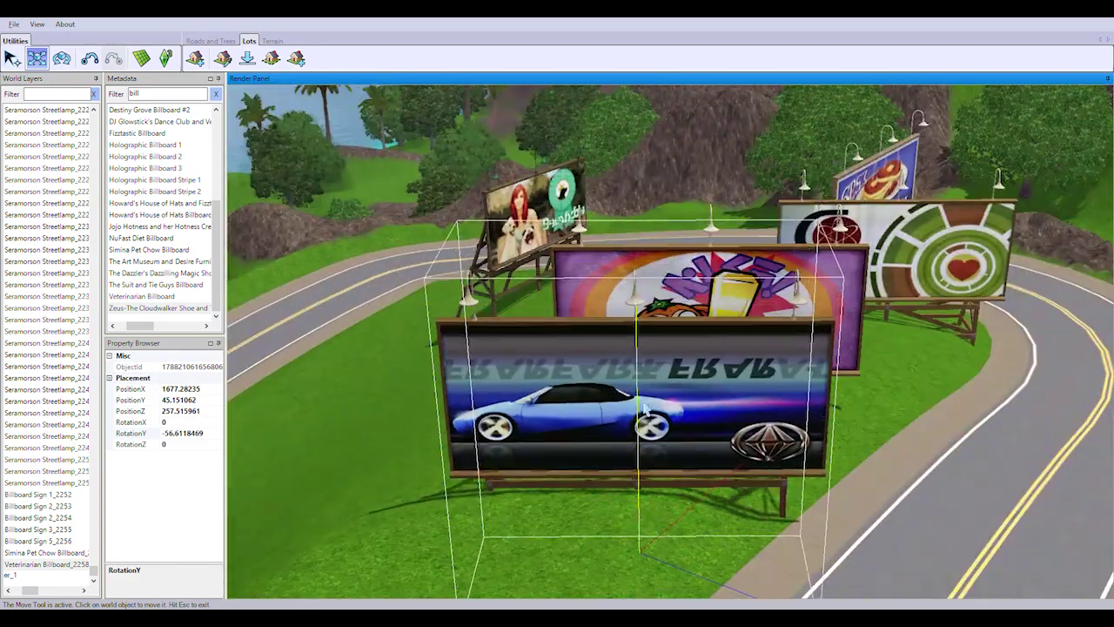
Fine-tune the positions of the car, atom-and-heart and other billboards near the bridge
{"action": "left_click_drag", "start_coordinate": [648, 429], "coordinate": [719, 464]}
{"action": "left_click_drag", "start_coordinate": [638, 599], "coordinate": [855, 424]}
{"action": "left_click_drag", "start_coordinate": [816, 268], "coordinate": [734, 395]}
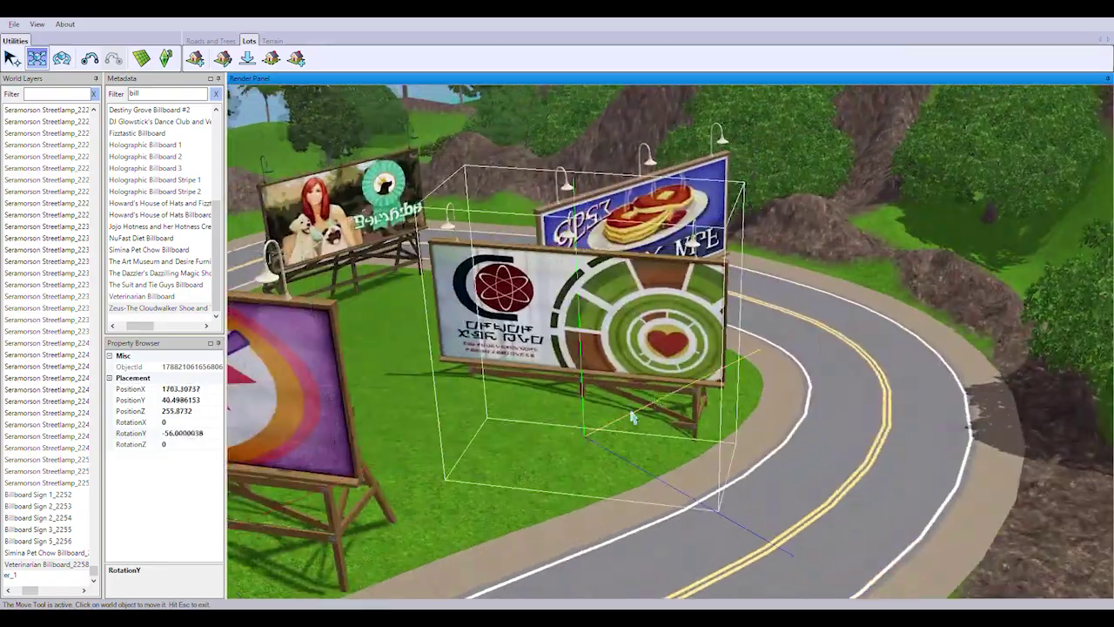
{"action": "left_click_drag", "start_coordinate": [470, 432], "coordinate": [998, 325]}
{"action": "left_click_drag", "start_coordinate": [1058, 296], "coordinate": [684, 469]}
{"action": "scroll", "coordinate": [684, 468], "scroll_direction": "down", "scroll_amount": 10}
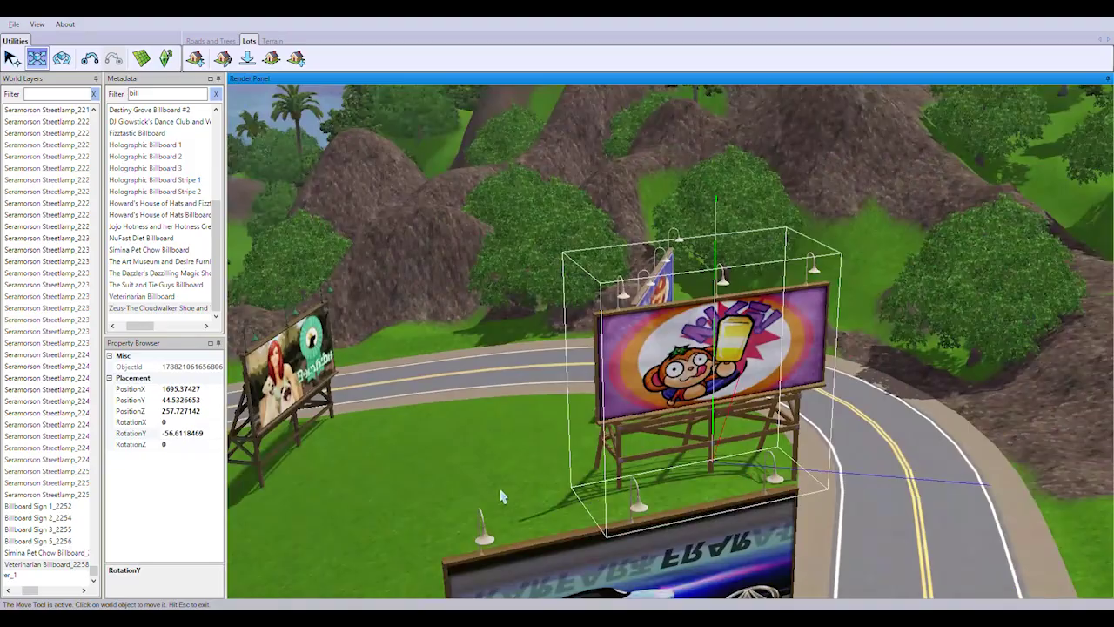
{"action": "middle_click_drag", "start_coordinate": [502, 496], "coordinate": [772, 406]}
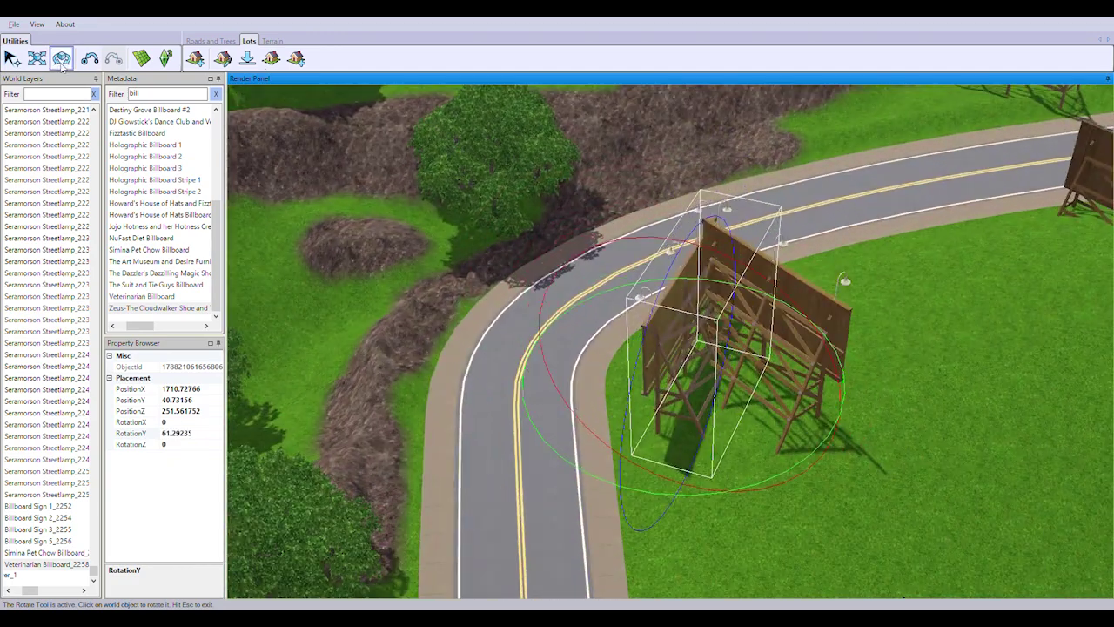
Move the pancake billboard onto the hillside and the waterside billboard toward the bridge road bend
{"action": "left_click", "coordinate": [37, 58]}
{"action": "middle_click_drag", "start_coordinate": [464, 428], "coordinate": [663, 381]}
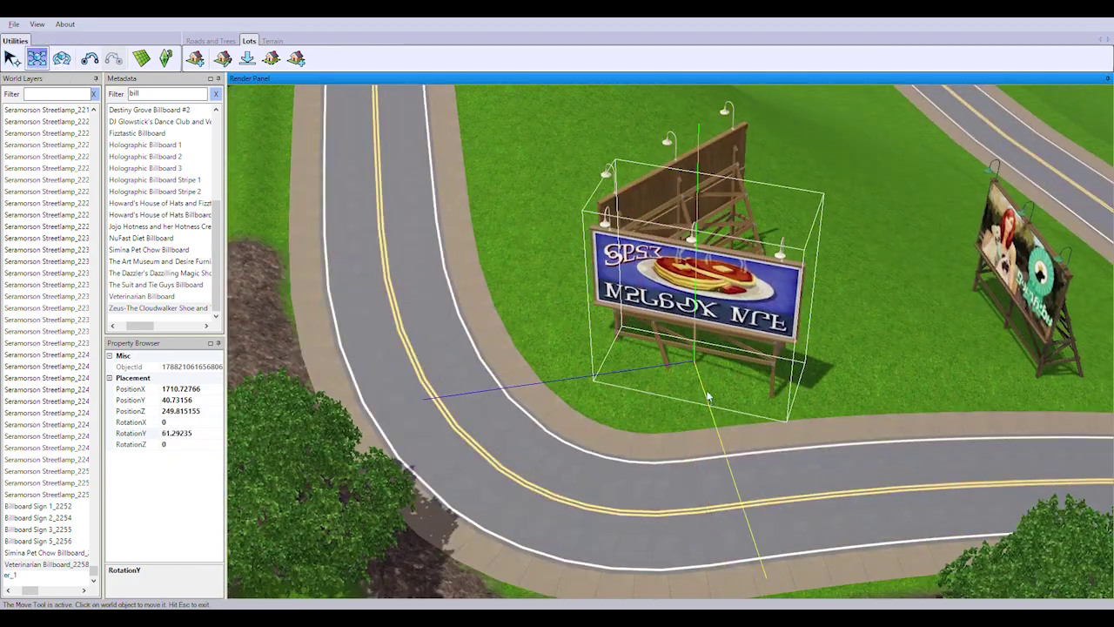
{"action": "middle_click_drag", "start_coordinate": [712, 225], "coordinate": [566, 392]}
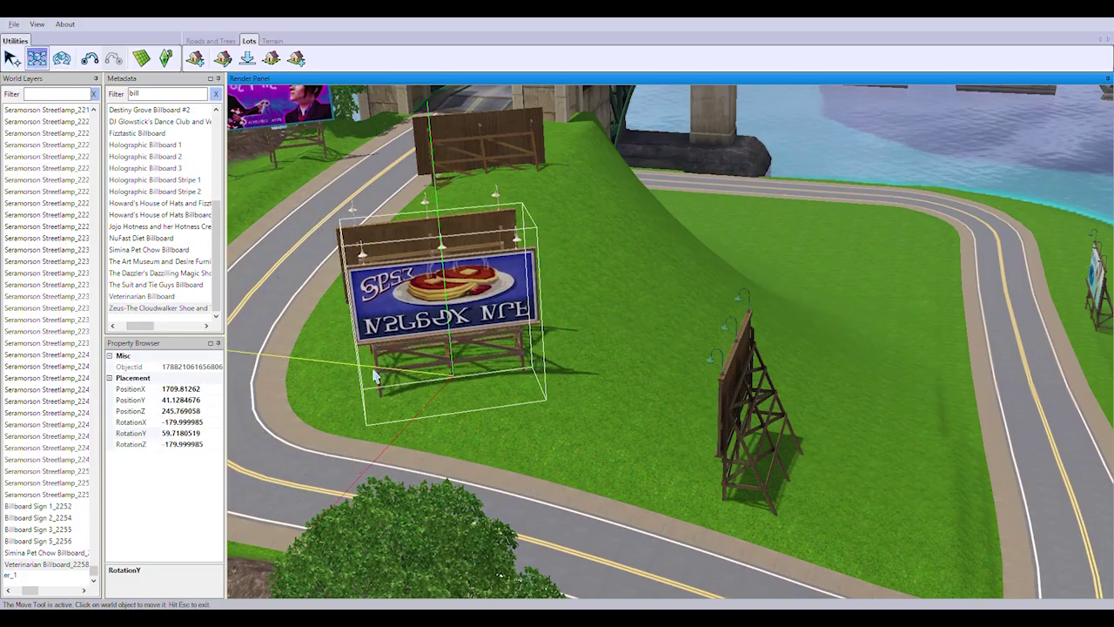
{"action": "middle_click_drag", "start_coordinate": [376, 376], "coordinate": [851, 387]}
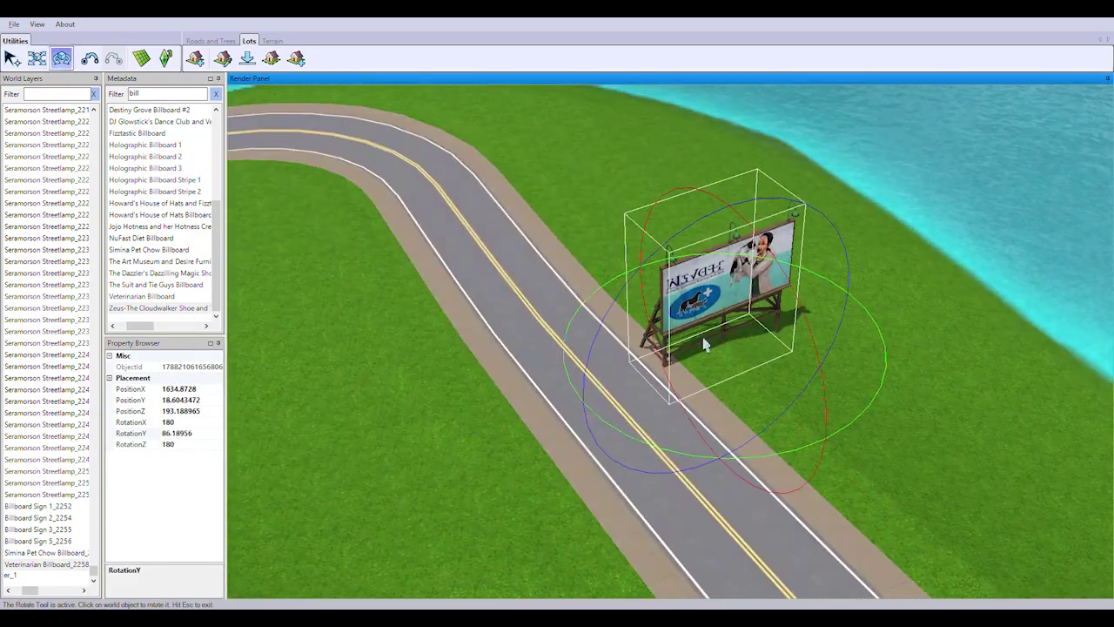
{"action": "middle_click_drag", "start_coordinate": [659, 423], "coordinate": [661, 349]}
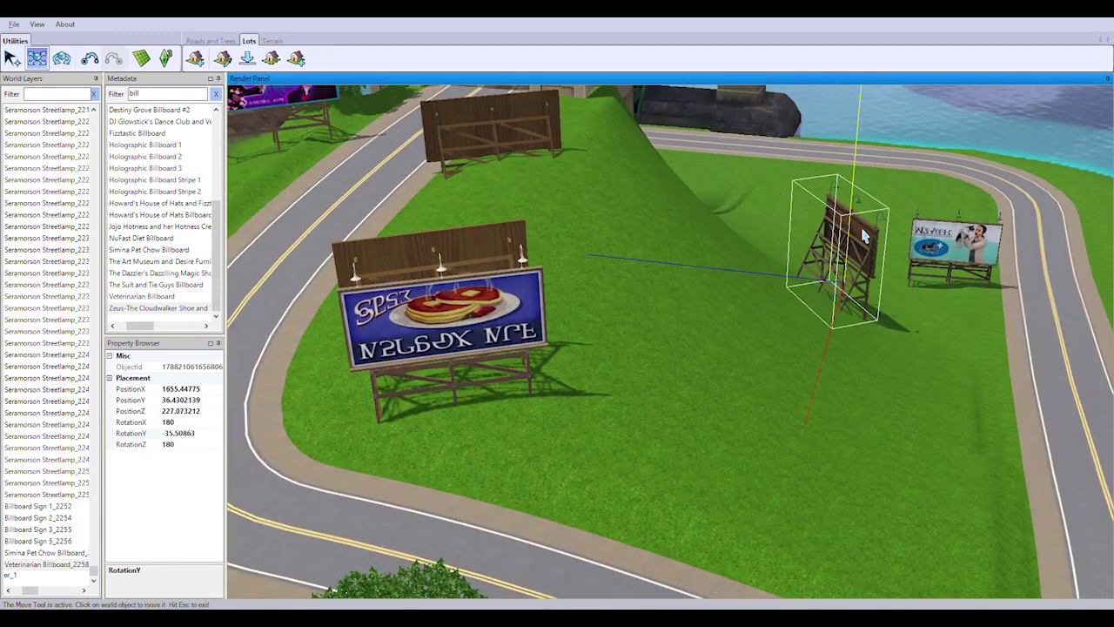
{"action": "middle_click_drag", "start_coordinate": [819, 424], "coordinate": [713, 398]}
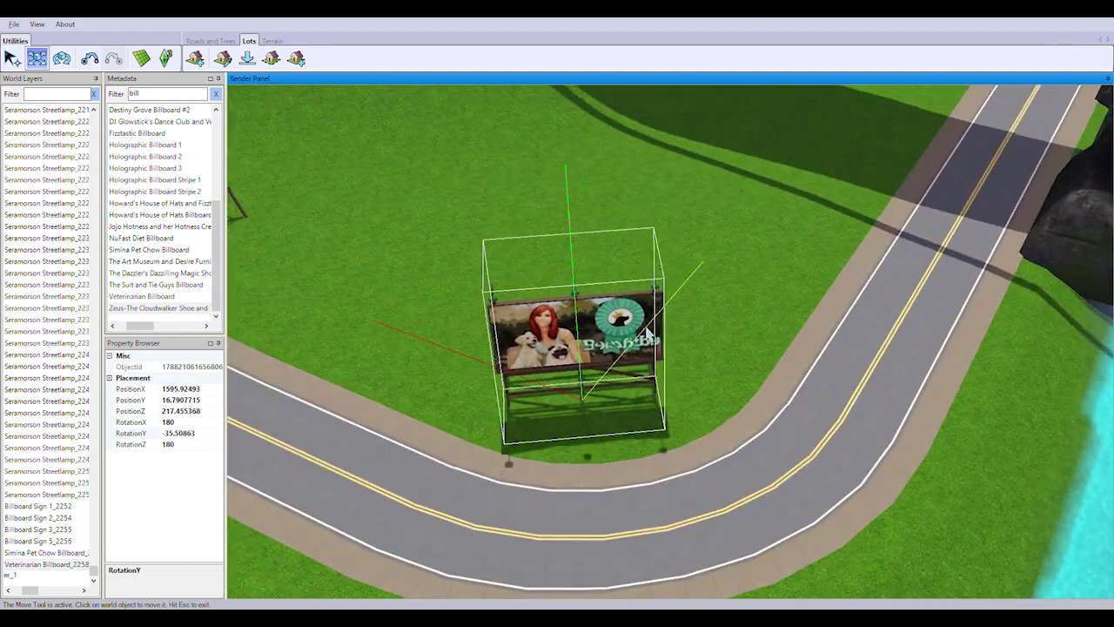
{"action": "middle_click_drag", "start_coordinate": [640, 337], "coordinate": [626, 356]}
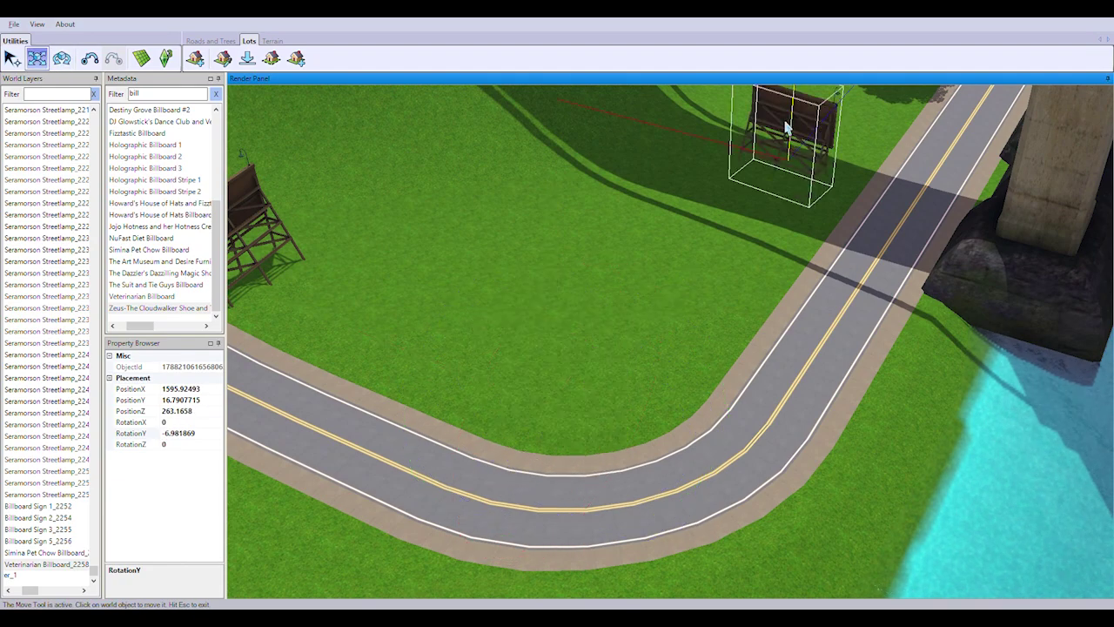
{"action": "middle_click_drag", "start_coordinate": [839, 141], "coordinate": [150, 342]}
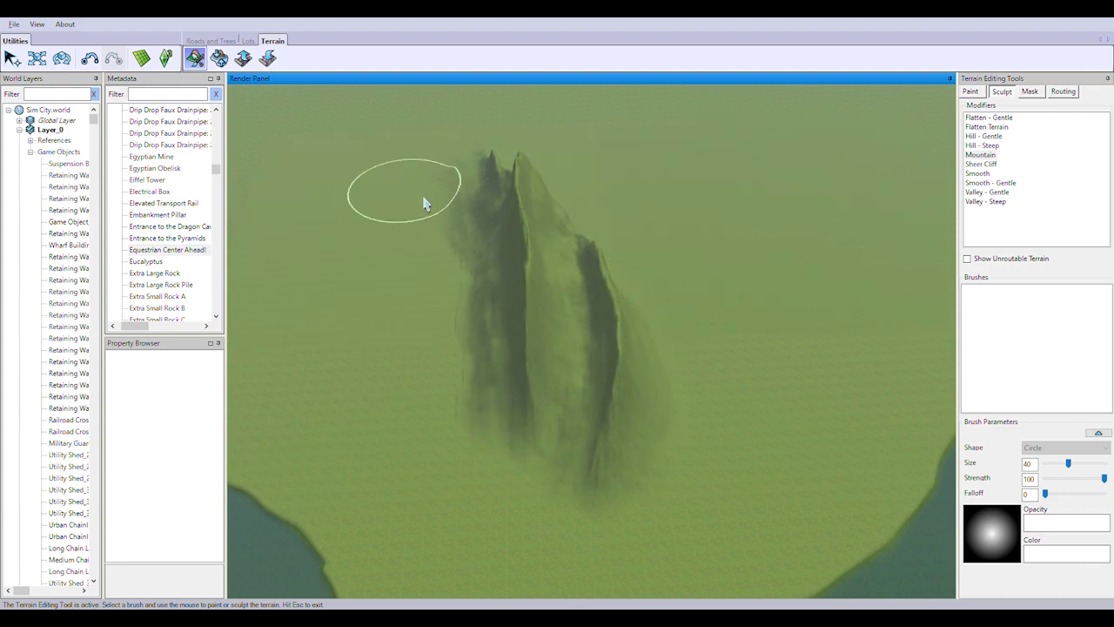
Orbit and zoom around the ridged mountain range and river to inspect its peaks and slopes
{"action": "mouse_move", "coordinate": [424, 203]}
{"action": "middle_mouse_down"}
{"action": "mouse_move", "coordinate": [746, 552]}
{"action": "mouse_move", "coordinate": [795, 430]}
{"action": "middle_mouse_up"}
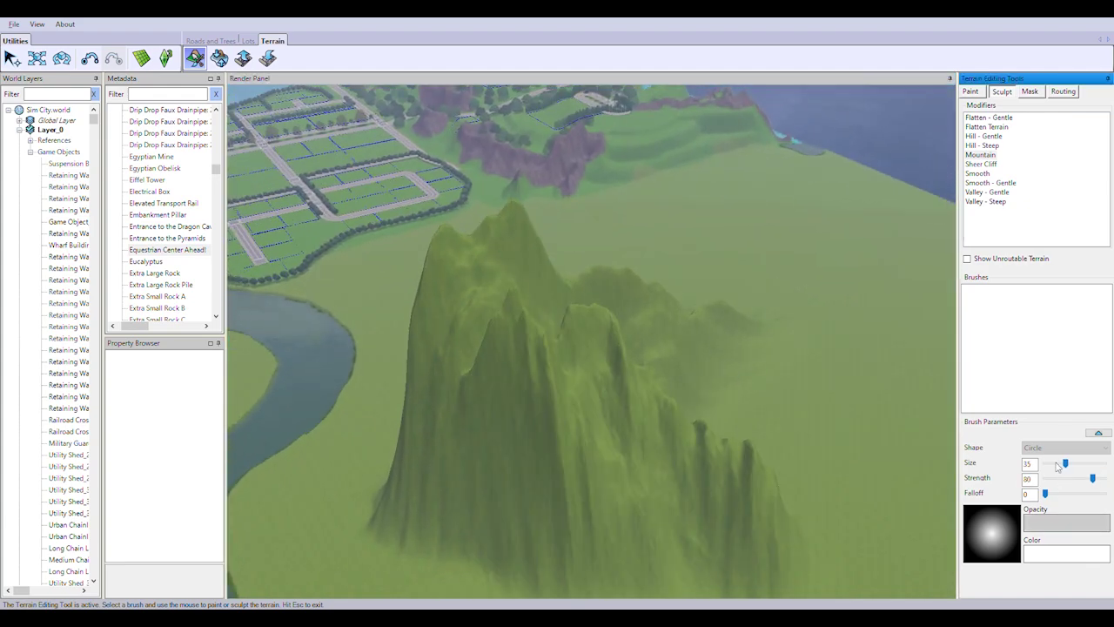
{"action": "mouse_move", "coordinate": [870, 357]}
{"action": "middle_mouse_down"}
{"action": "mouse_move", "coordinate": [729, 377]}
{"action": "mouse_move", "coordinate": [845, 514]}
{"action": "mouse_move", "coordinate": [389, 297]}
{"action": "mouse_move", "coordinate": [404, 335]}
{"action": "middle_mouse_up"}
{"action": "mouse_move", "coordinate": [584, 401]}
{"action": "middle_mouse_down"}
{"action": "mouse_move", "coordinate": [530, 398]}
{"action": "mouse_move", "coordinate": [543, 433]}
{"action": "middle_mouse_up"}
{"action": "mouse_move", "coordinate": [617, 429]}
{"action": "middle_mouse_down"}
{"action": "mouse_move", "coordinate": [642, 443]}
{"action": "mouse_move", "coordinate": [662, 385]}
{"action": "mouse_move", "coordinate": [786, 433]}
{"action": "mouse_move", "coordinate": [658, 462]}
{"action": "mouse_move", "coordinate": [517, 206]}
{"action": "mouse_move", "coordinate": [278, 182]}
{"action": "mouse_move", "coordinate": [565, 288]}
{"action": "mouse_move", "coordinate": [409, 548]}
{"action": "mouse_move", "coordinate": [460, 392]}
{"action": "mouse_move", "coordinate": [440, 391]}
{"action": "mouse_move", "coordinate": [527, 450]}
{"action": "middle_mouse_up"}
{"action": "mouse_move", "coordinate": [380, 256]}
{"action": "middle_mouse_down"}
{"action": "mouse_move", "coordinate": [299, 423]}
{"action": "mouse_move", "coordinate": [323, 241]}
{"action": "mouse_move", "coordinate": [863, 319]}
{"action": "mouse_move", "coordinate": [836, 348]}
{"action": "mouse_move", "coordinate": [758, 380]}
{"action": "mouse_move", "coordinate": [727, 326]}
{"action": "mouse_move", "coordinate": [507, 281]}
{"action": "mouse_move", "coordinate": [569, 258]}
{"action": "mouse_move", "coordinate": [621, 243]}
{"action": "mouse_move", "coordinate": [612, 356]}
{"action": "mouse_move", "coordinate": [385, 470]}
{"action": "mouse_move", "coordinate": [477, 233]}
{"action": "middle_mouse_up"}
{"action": "scroll", "coordinate": [621, 243], "scroll_direction": "up", "scroll_amount": 5}
{"action": "scroll", "coordinate": [631, 245], "scroll_direction": "down", "scroll_amount": 3}
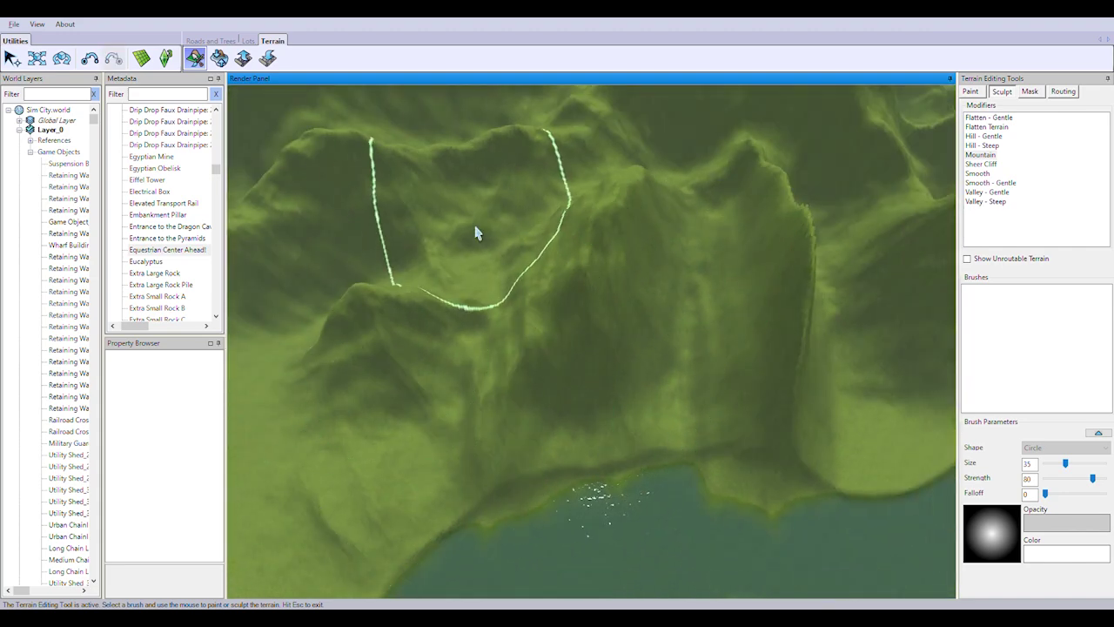
{"action": "mouse_move", "coordinate": [663, 285]}
{"action": "middle_mouse_down"}
{"action": "mouse_move", "coordinate": [586, 373]}
{"action": "mouse_move", "coordinate": [551, 259]}
{"action": "middle_mouse_up"}
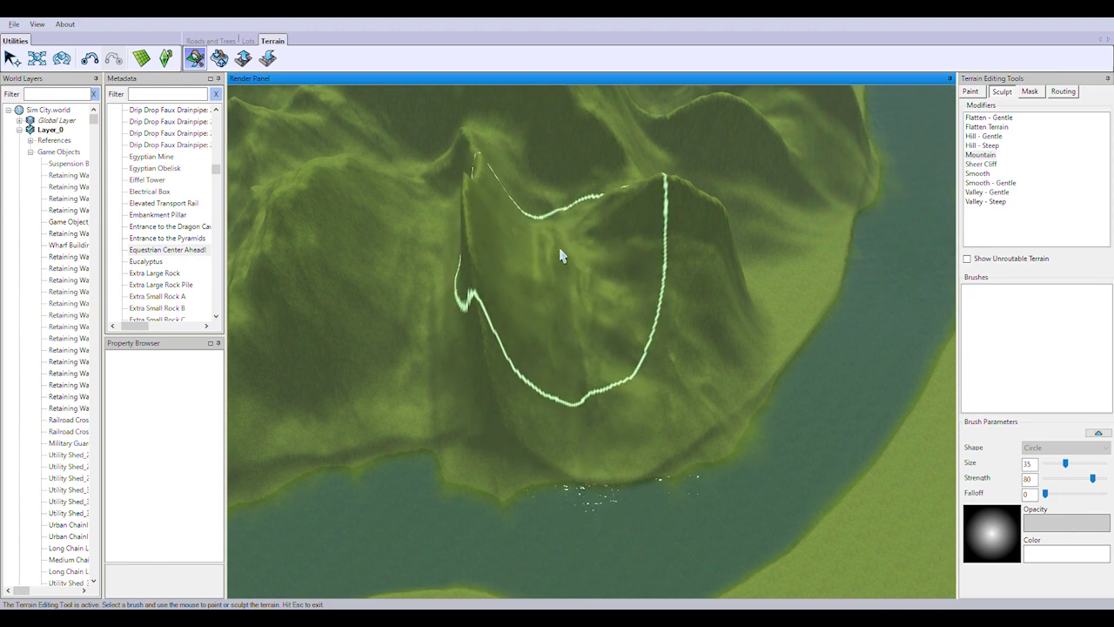
{"action": "middle_click_drag", "start_coordinate": [564, 186], "coordinate": [417, 353]}
{"action": "middle_click_drag", "start_coordinate": [453, 175], "coordinate": [640, 325]}
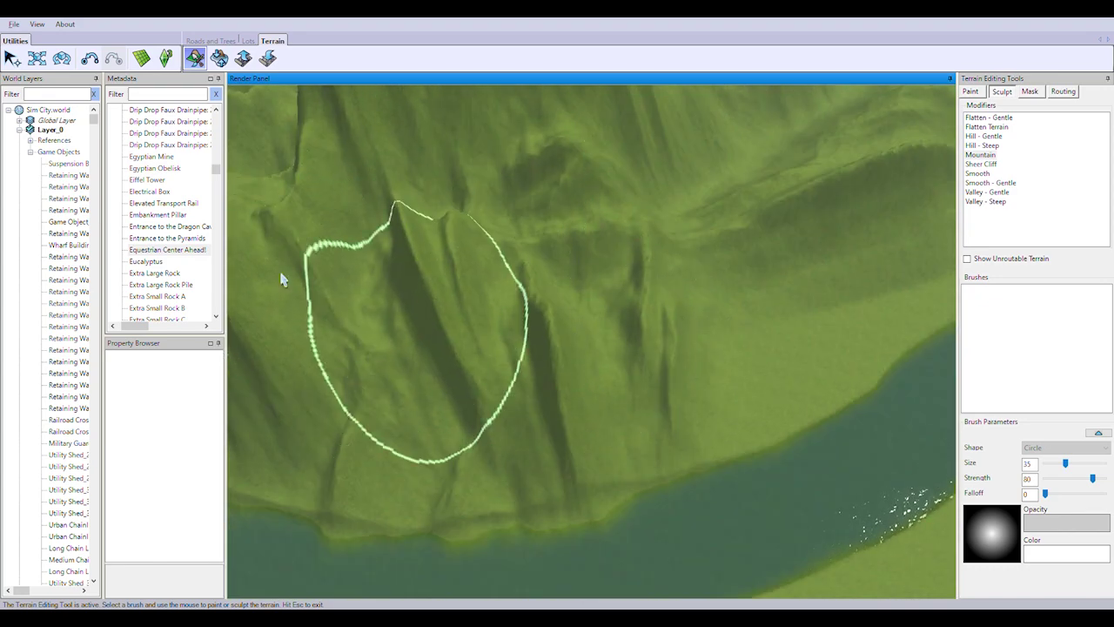
{"action": "mouse_move", "coordinate": [281, 279]}
{"action": "middle_mouse_down"}
{"action": "mouse_move", "coordinate": [821, 252]}
{"action": "mouse_move", "coordinate": [714, 487]}
{"action": "mouse_move", "coordinate": [761, 482]}
{"action": "mouse_move", "coordinate": [680, 494]}
{"action": "mouse_move", "coordinate": [574, 292]}
{"action": "middle_mouse_up"}
{"action": "middle_click_drag", "start_coordinate": [496, 490], "coordinate": [515, 422]}
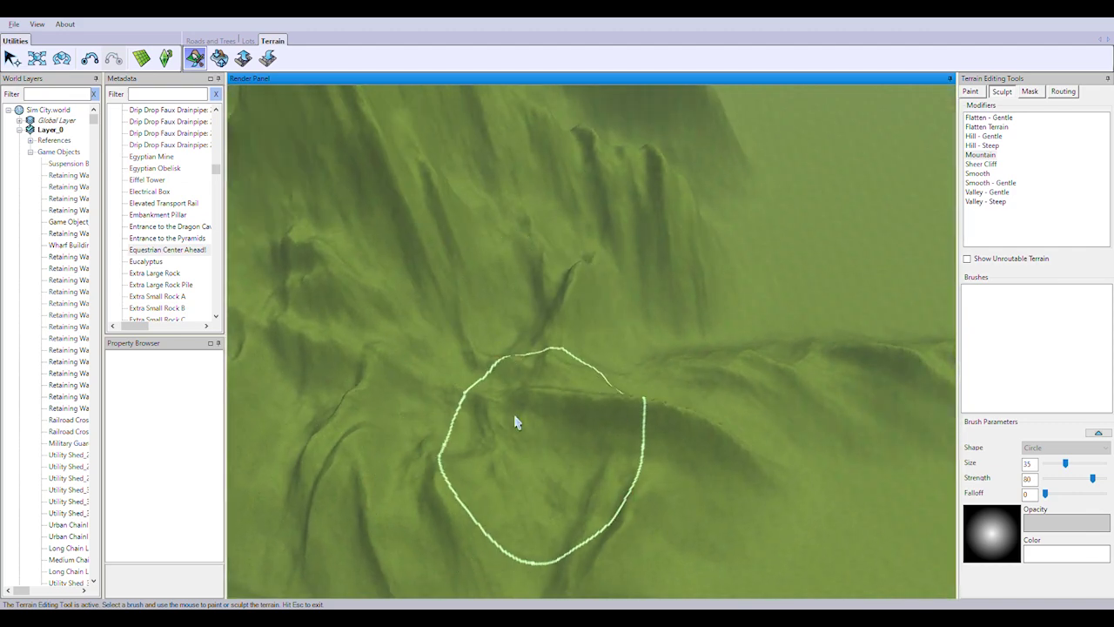
{"action": "middle_click_drag", "start_coordinate": [625, 346], "coordinate": [590, 467]}
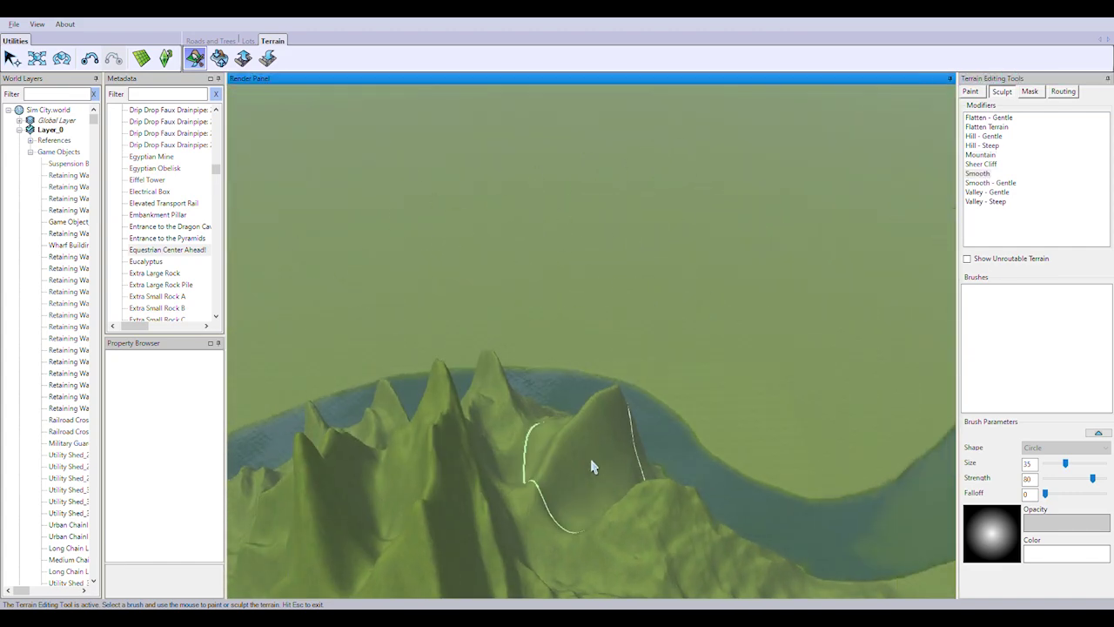
{"action": "middle_click_drag", "start_coordinate": [449, 473], "coordinate": [671, 264]}
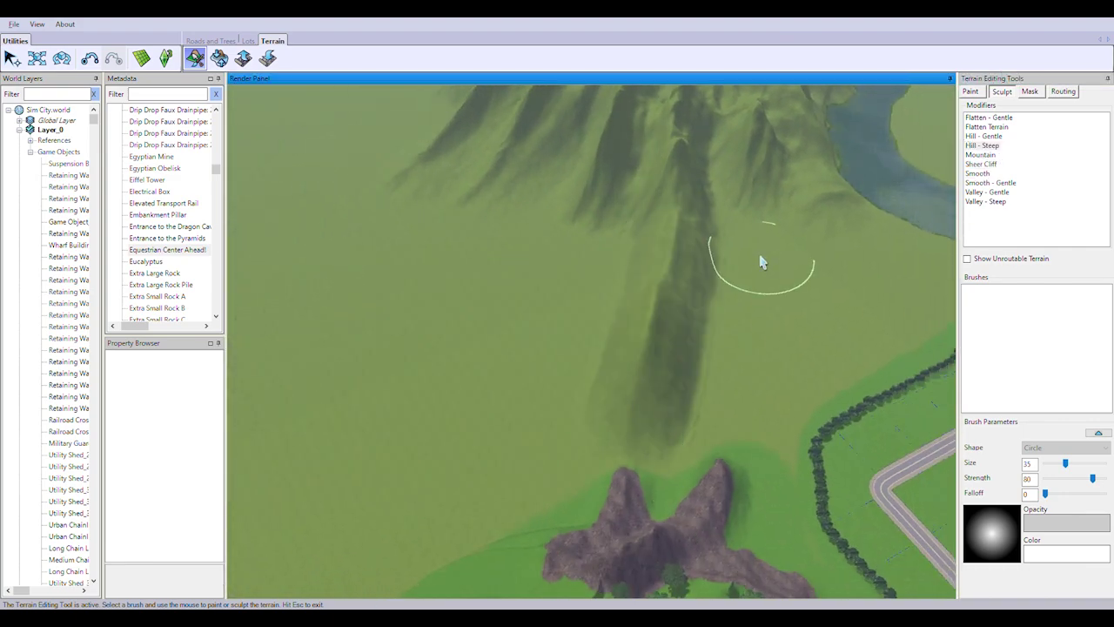
{"action": "middle_click_drag", "start_coordinate": [760, 261], "coordinate": [562, 396]}
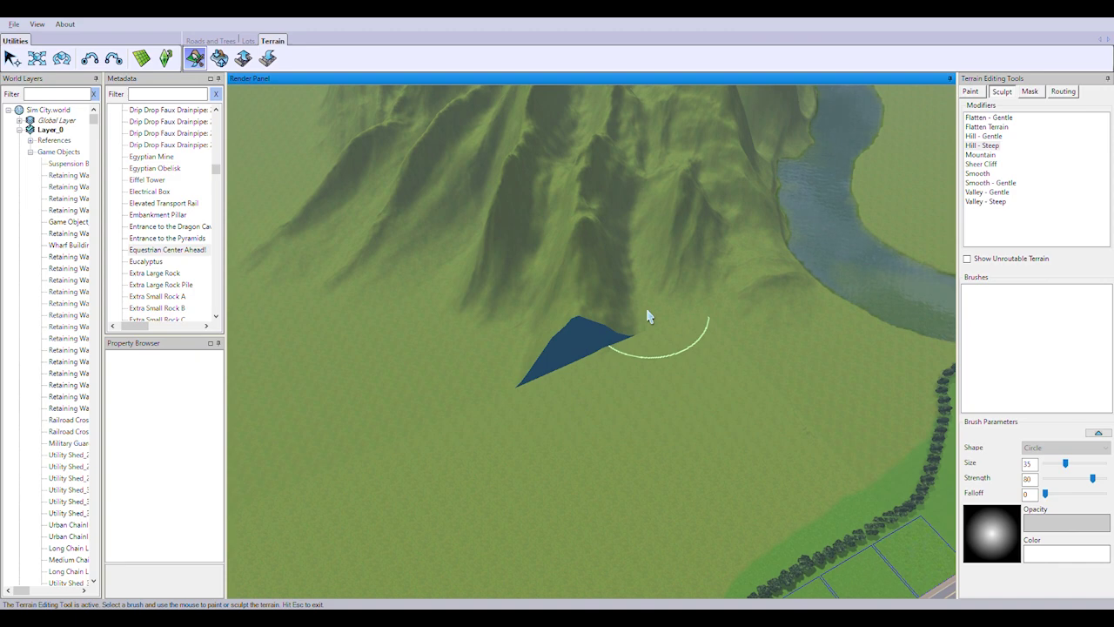
{"action": "middle_click_drag", "start_coordinate": [648, 317], "coordinate": [671, 218]}
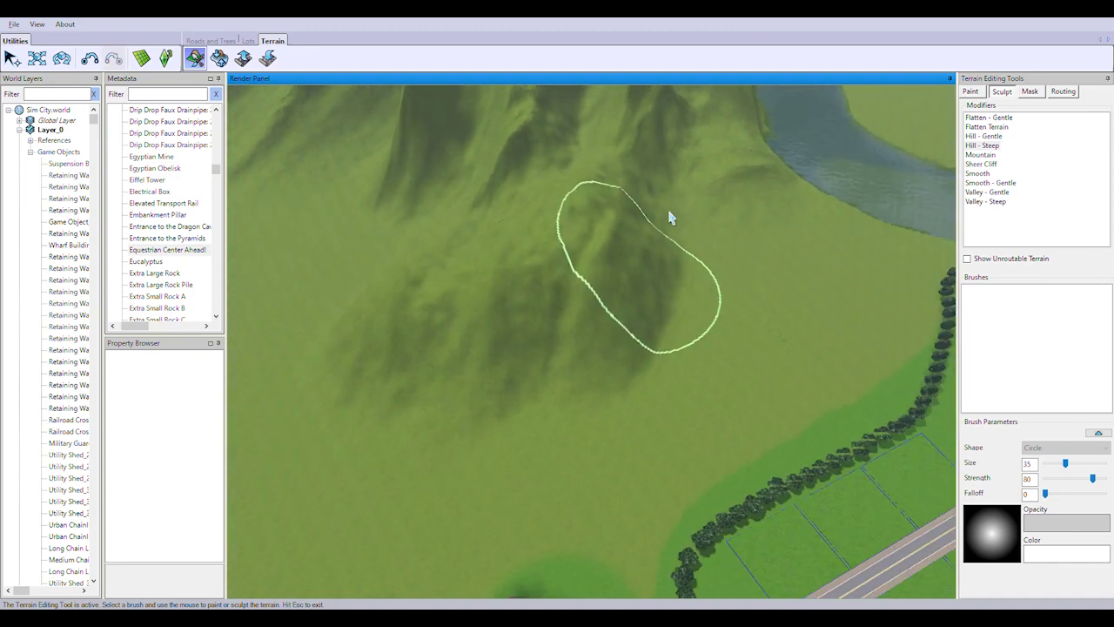
{"action": "mouse_move", "coordinate": [657, 402]}
{"action": "middle_mouse_down"}
{"action": "mouse_move", "coordinate": [274, 343]}
{"action": "mouse_move", "coordinate": [606, 214]}
{"action": "mouse_move", "coordinate": [592, 385]}
{"action": "mouse_move", "coordinate": [555, 320]}
{"action": "mouse_move", "coordinate": [572, 355]}
{"action": "middle_mouse_up"}
{"action": "middle_click_drag", "start_coordinate": [507, 309], "coordinate": [701, 400]}
With the Mountain brush, raise a sharp peak and a ridge running up to it
{"action": "left_click", "coordinate": [982, 155]}
{"action": "left_click", "coordinate": [786, 435]}
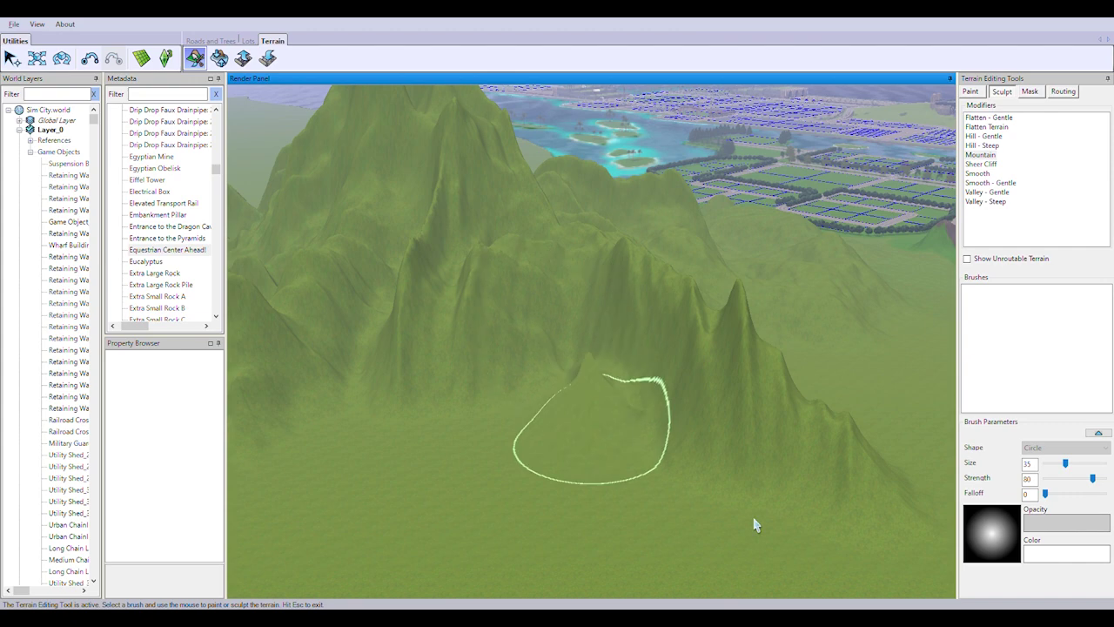
{"action": "left_click_drag", "start_coordinate": [753, 524], "coordinate": [628, 365]}
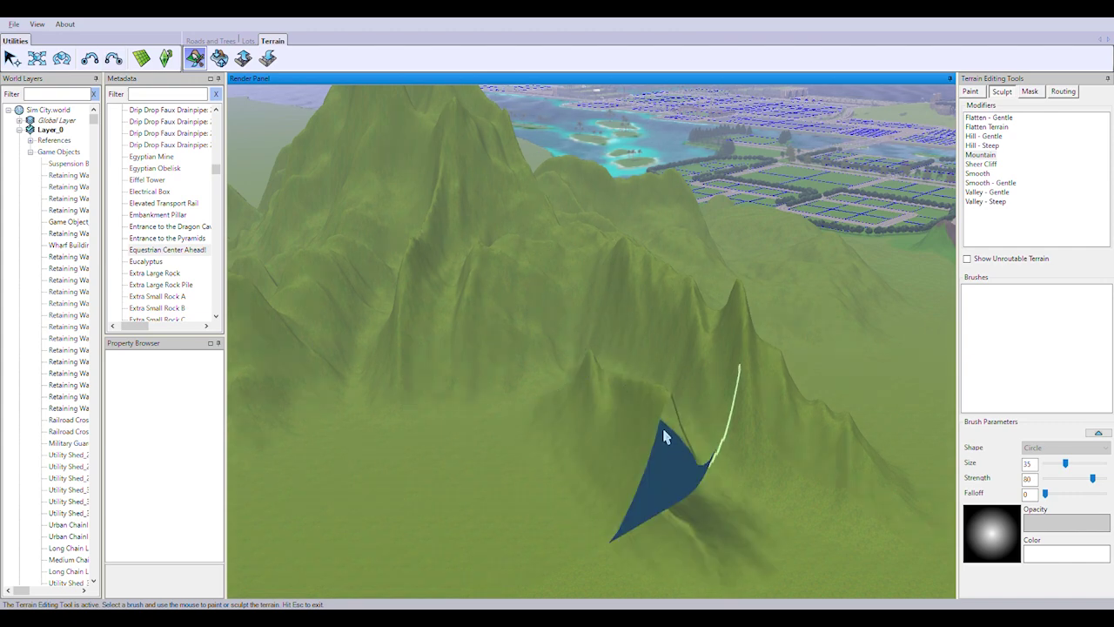
{"action": "mouse_move", "coordinate": [663, 436]}
{"action": "middle_mouse_down"}
{"action": "mouse_move", "coordinate": [667, 217]}
{"action": "mouse_move", "coordinate": [621, 338]}
{"action": "mouse_move", "coordinate": [532, 194]}
{"action": "mouse_move", "coordinate": [568, 250]}
{"action": "middle_mouse_up"}
{"action": "mouse_move", "coordinate": [572, 302]}
{"action": "middle_mouse_down"}
{"action": "mouse_move", "coordinate": [624, 386]}
{"action": "mouse_move", "coordinate": [604, 460]}
{"action": "mouse_move", "coordinate": [723, 490]}
{"action": "mouse_move", "coordinate": [666, 485]}
{"action": "mouse_move", "coordinate": [870, 460]}
{"action": "mouse_move", "coordinate": [641, 490]}
{"action": "mouse_move", "coordinate": [609, 522]}
{"action": "mouse_move", "coordinate": [580, 252]}
{"action": "mouse_move", "coordinate": [699, 413]}
{"action": "middle_mouse_up"}
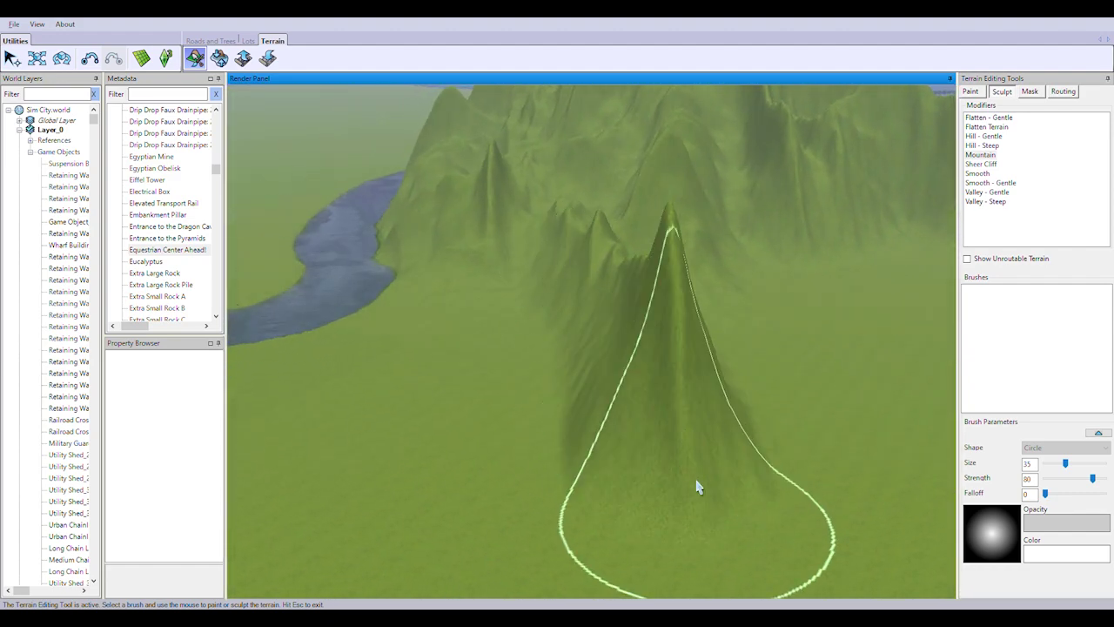
Raise another sharp peak near the river and build further ridges around it
{"action": "mouse_move", "coordinate": [527, 226]}
{"action": "middle_mouse_down"}
{"action": "mouse_move", "coordinate": [666, 162]}
{"action": "mouse_move", "coordinate": [652, 331]}
{"action": "mouse_move", "coordinate": [540, 113]}
{"action": "mouse_move", "coordinate": [582, 128]}
{"action": "middle_mouse_up"}
{"action": "middle_click_drag", "start_coordinate": [721, 363], "coordinate": [728, 523]}
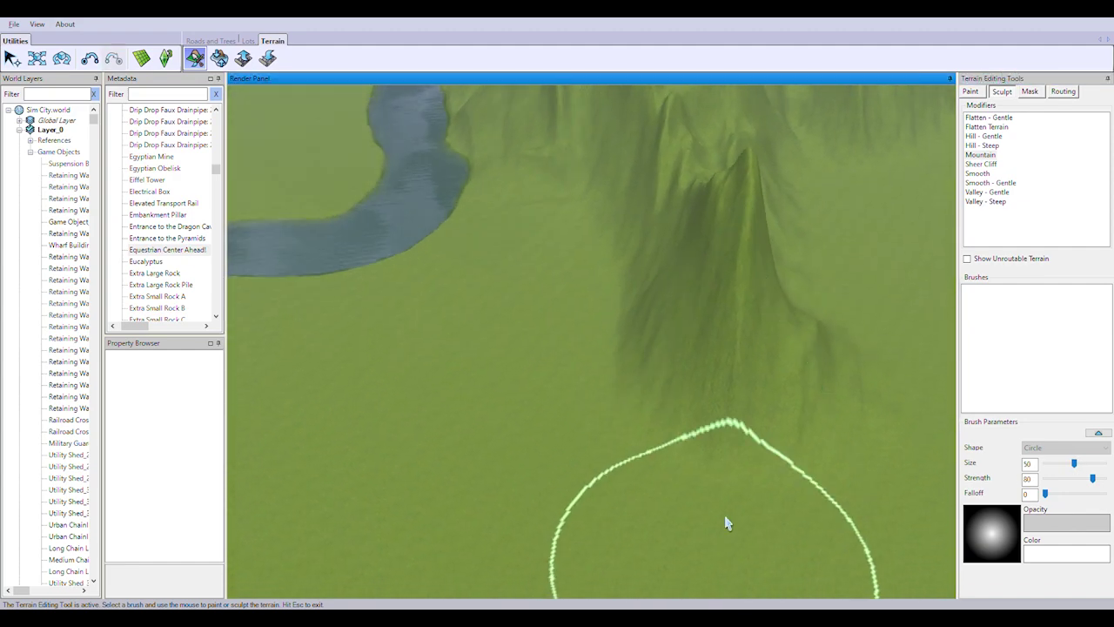
{"action": "mouse_move", "coordinate": [587, 339]}
{"action": "middle_mouse_down"}
{"action": "mouse_move", "coordinate": [470, 238]}
{"action": "mouse_move", "coordinate": [607, 165]}
{"action": "mouse_move", "coordinate": [532, 249]}
{"action": "mouse_move", "coordinate": [901, 500]}
{"action": "mouse_move", "coordinate": [503, 345]}
{"action": "middle_mouse_up"}
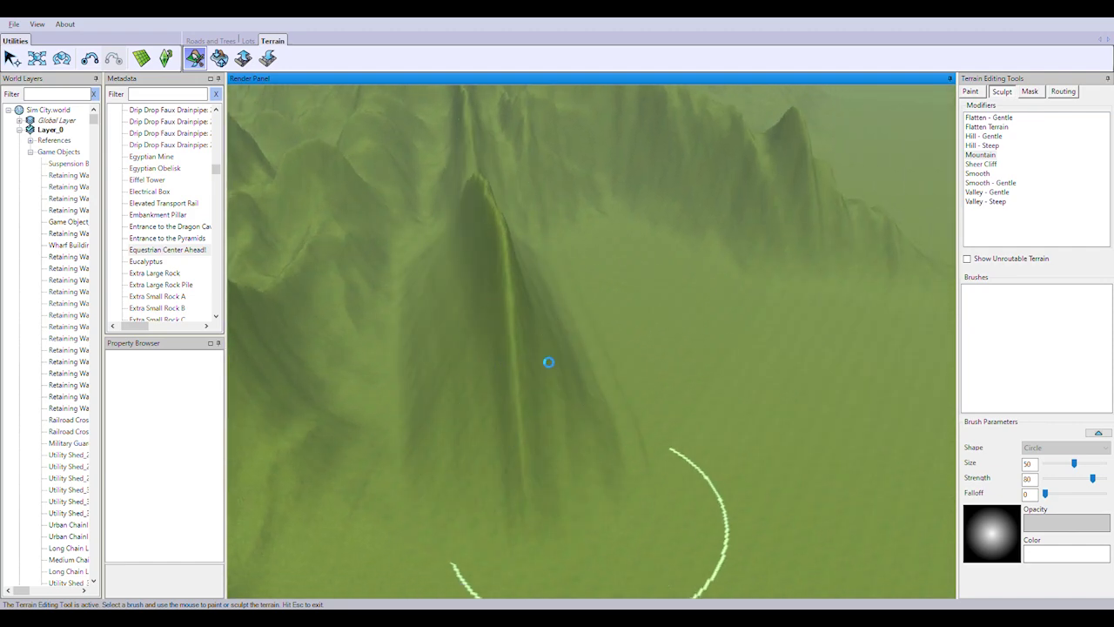
{"action": "mouse_move", "coordinate": [591, 312]}
{"action": "middle_mouse_down"}
{"action": "mouse_move", "coordinate": [702, 182]}
{"action": "mouse_move", "coordinate": [629, 348]}
{"action": "mouse_move", "coordinate": [973, 473]}
{"action": "middle_mouse_up"}
{"action": "mouse_move", "coordinate": [754, 301]}
{"action": "middle_mouse_down"}
{"action": "mouse_move", "coordinate": [719, 385]}
{"action": "mouse_move", "coordinate": [492, 583]}
{"action": "middle_mouse_up"}
{"action": "mouse_move", "coordinate": [524, 411]}
{"action": "middle_mouse_down"}
{"action": "mouse_move", "coordinate": [728, 248]}
{"action": "mouse_move", "coordinate": [637, 360]}
{"action": "mouse_move", "coordinate": [684, 224]}
{"action": "mouse_move", "coordinate": [735, 190]}
{"action": "mouse_move", "coordinate": [597, 437]}
{"action": "mouse_move", "coordinate": [594, 365]}
{"action": "mouse_move", "coordinate": [723, 497]}
{"action": "mouse_move", "coordinate": [607, 206]}
{"action": "mouse_move", "coordinate": [609, 304]}
{"action": "mouse_move", "coordinate": [746, 435]}
{"action": "mouse_move", "coordinate": [557, 600]}
{"action": "mouse_move", "coordinate": [778, 316]}
{"action": "mouse_move", "coordinate": [644, 604]}
{"action": "middle_mouse_up"}
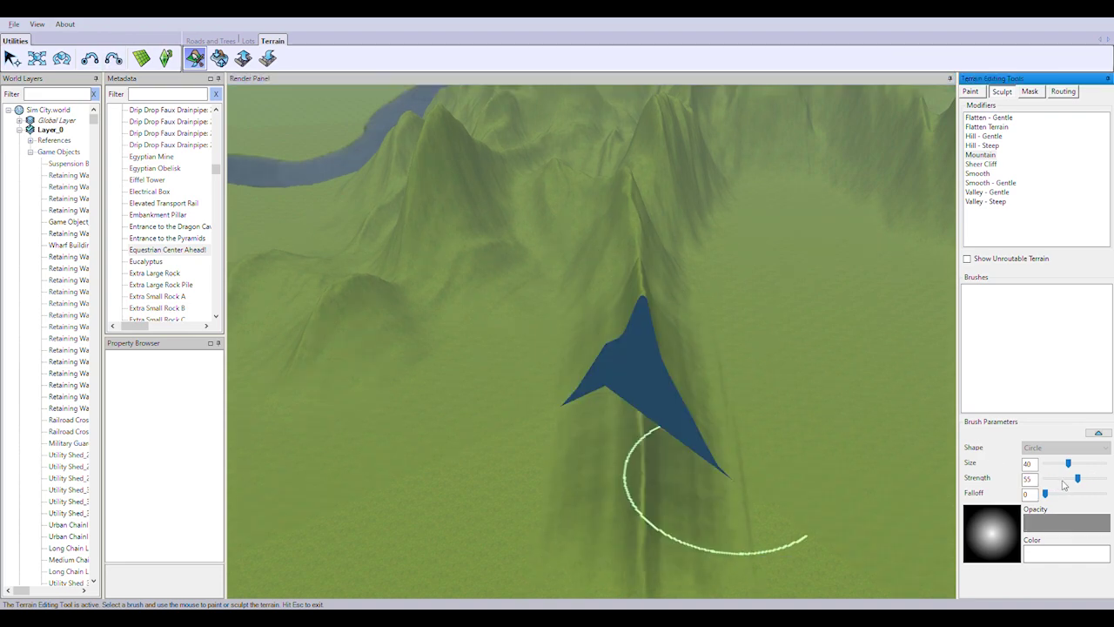
Paint more jagged peaks and ridges along the mountain slopes
{"action": "mouse_move", "coordinate": [557, 348]}
{"action": "middle_mouse_down"}
{"action": "mouse_move", "coordinate": [398, 236]}
{"action": "mouse_move", "coordinate": [632, 299]}
{"action": "mouse_move", "coordinate": [600, 552]}
{"action": "mouse_move", "coordinate": [415, 371]}
{"action": "middle_mouse_up"}
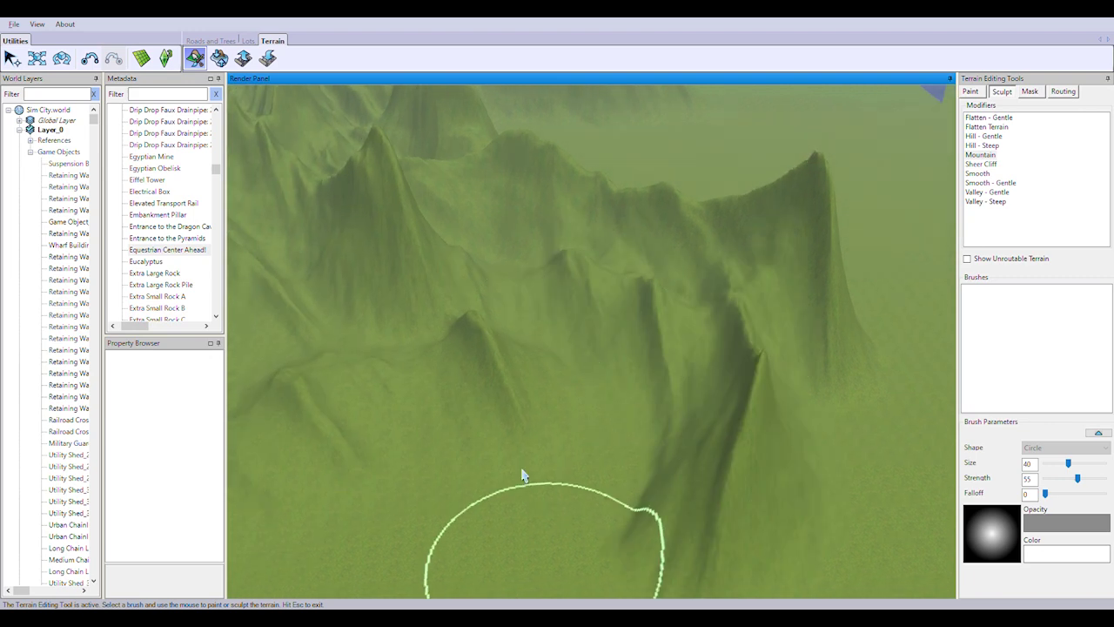
{"action": "mouse_move", "coordinate": [522, 475]}
{"action": "middle_mouse_down"}
{"action": "mouse_move", "coordinate": [505, 269]}
{"action": "mouse_move", "coordinate": [808, 467]}
{"action": "mouse_move", "coordinate": [657, 411]}
{"action": "mouse_move", "coordinate": [474, 444]}
{"action": "middle_mouse_up"}
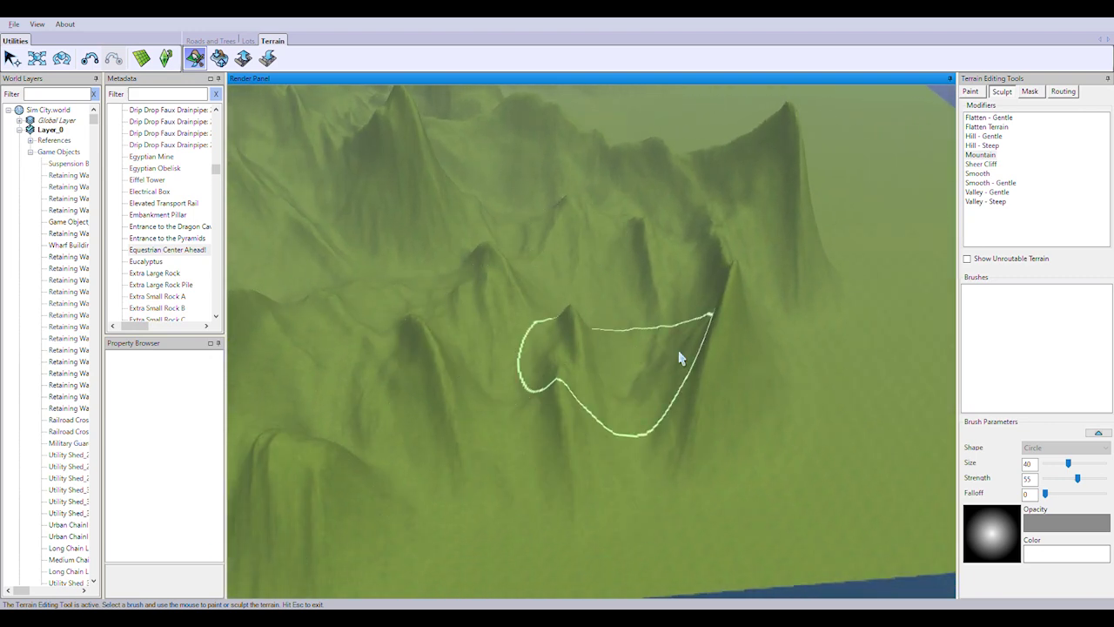
{"action": "mouse_move", "coordinate": [681, 358]}
{"action": "middle_mouse_down"}
{"action": "mouse_move", "coordinate": [477, 374]}
{"action": "mouse_move", "coordinate": [587, 523]}
{"action": "mouse_move", "coordinate": [791, 392]}
{"action": "mouse_move", "coordinate": [460, 366]}
{"action": "mouse_move", "coordinate": [554, 455]}
{"action": "mouse_move", "coordinate": [654, 410]}
{"action": "mouse_move", "coordinate": [522, 364]}
{"action": "mouse_move", "coordinate": [550, 380]}
{"action": "mouse_move", "coordinate": [416, 486]}
{"action": "middle_mouse_up"}
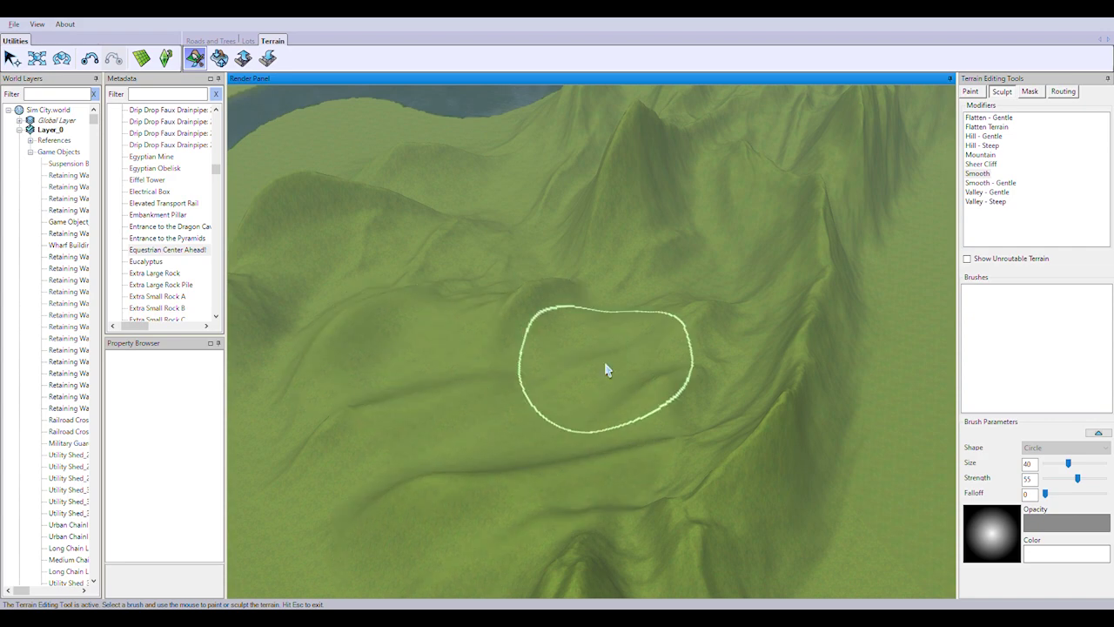
{"action": "mouse_move", "coordinate": [607, 370]}
{"action": "middle_mouse_down"}
{"action": "mouse_move", "coordinate": [679, 369]}
{"action": "mouse_move", "coordinate": [649, 249]}
{"action": "mouse_move", "coordinate": [559, 453]}
{"action": "middle_mouse_up"}
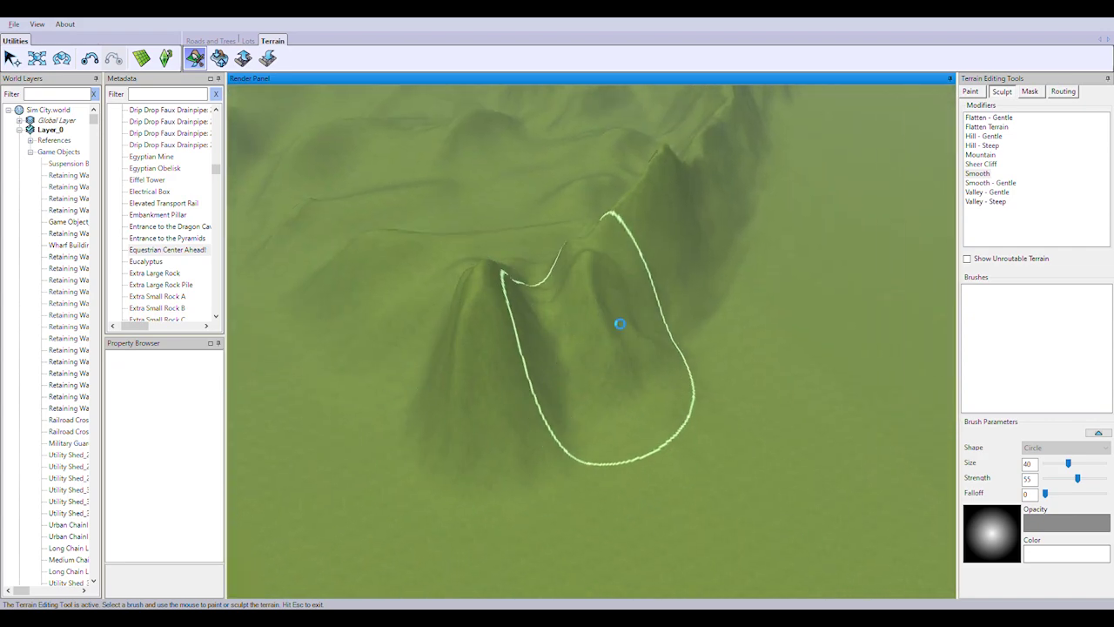
{"action": "mouse_move", "coordinate": [619, 323]}
{"action": "middle_mouse_down"}
{"action": "mouse_move", "coordinate": [641, 377]}
{"action": "mouse_move", "coordinate": [940, 383]}
{"action": "middle_mouse_up"}
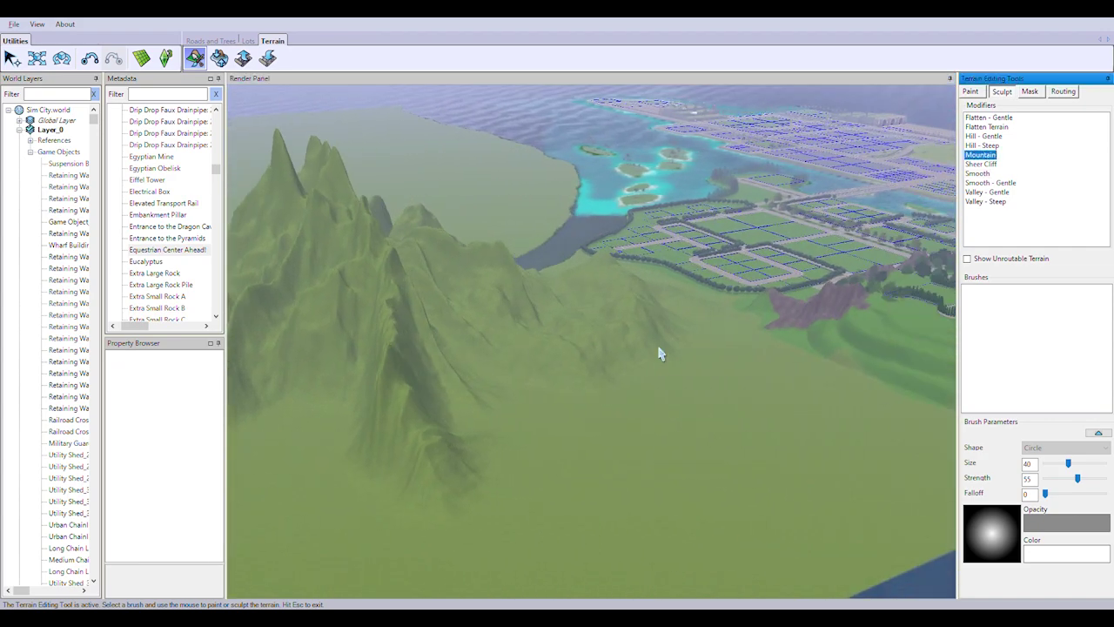
{"action": "mouse_move", "coordinate": [659, 352]}
{"action": "middle_mouse_down"}
{"action": "mouse_move", "coordinate": [586, 335]}
{"action": "mouse_move", "coordinate": [683, 485]}
{"action": "middle_mouse_up"}
{"action": "mouse_move", "coordinate": [684, 400]}
{"action": "middle_mouse_down"}
{"action": "mouse_move", "coordinate": [626, 348]}
{"action": "mouse_move", "coordinate": [659, 385]}
{"action": "mouse_move", "coordinate": [801, 453]}
{"action": "mouse_move", "coordinate": [945, 548]}
{"action": "mouse_move", "coordinate": [574, 261]}
{"action": "middle_mouse_up"}
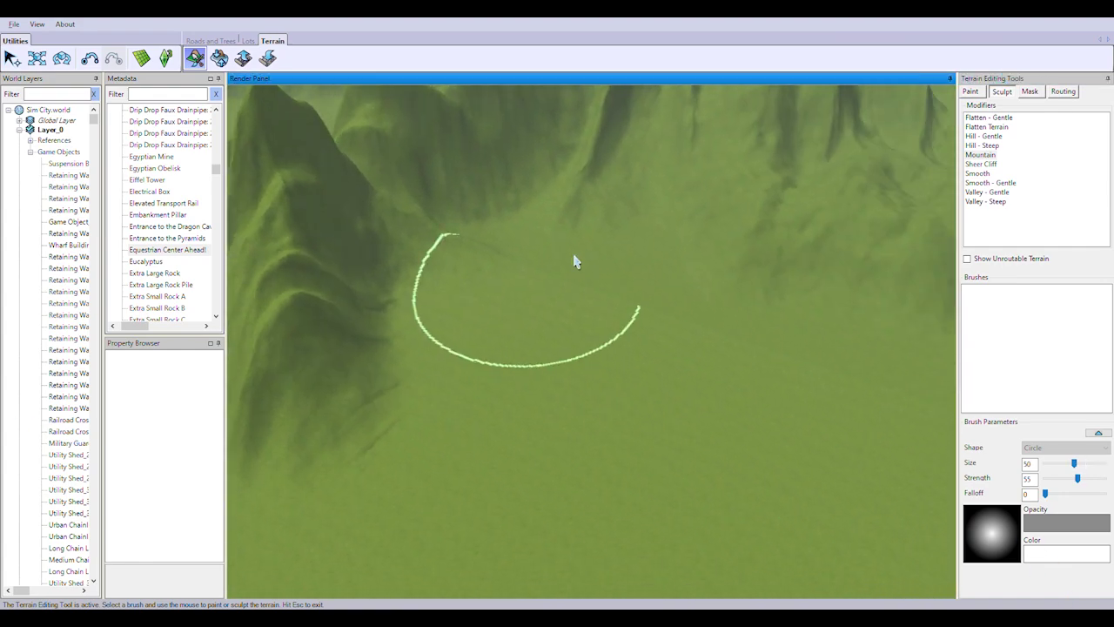
{"action": "middle_click_drag", "start_coordinate": [491, 254], "coordinate": [580, 316]}
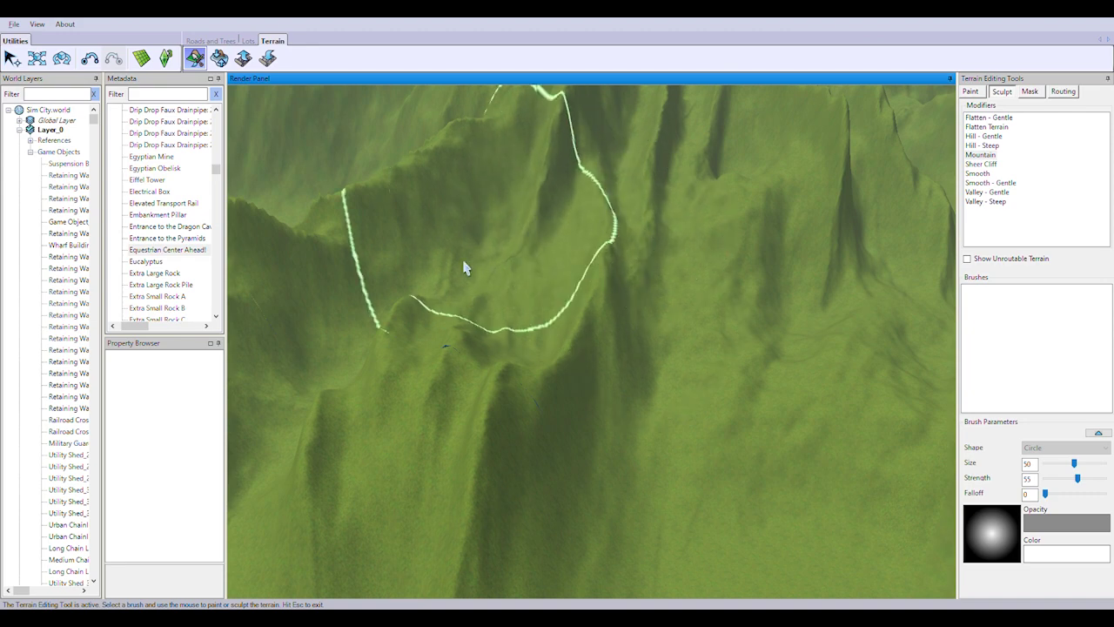
{"action": "mouse_move", "coordinate": [464, 268]}
{"action": "middle_mouse_down"}
{"action": "mouse_move", "coordinate": [734, 343]}
{"action": "mouse_move", "coordinate": [609, 366]}
{"action": "mouse_move", "coordinate": [492, 304]}
{"action": "mouse_move", "coordinate": [749, 336]}
{"action": "mouse_move", "coordinate": [615, 443]}
{"action": "mouse_move", "coordinate": [696, 391]}
{"action": "middle_mouse_up"}
Smooth the rough peak slopes with Smooth - Gentle and then Smooth
{"action": "left_click", "coordinate": [991, 183]}
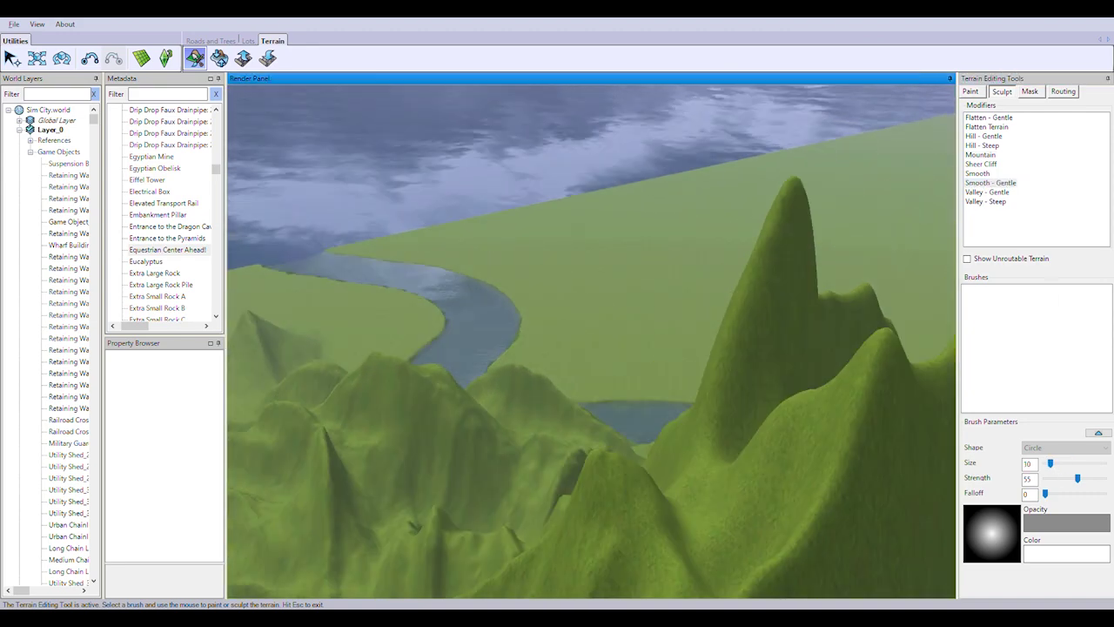
{"action": "left_click", "coordinate": [977, 173]}
{"action": "mouse_move", "coordinate": [735, 467]}
{"action": "middle_mouse_down"}
{"action": "mouse_move", "coordinate": [493, 427]}
{"action": "mouse_move", "coordinate": [490, 340]}
{"action": "middle_mouse_up"}
{"action": "mouse_move", "coordinate": [672, 374]}
{"action": "middle_mouse_down"}
{"action": "mouse_move", "coordinate": [609, 418]}
{"action": "mouse_move", "coordinate": [644, 522]}
{"action": "mouse_move", "coordinate": [368, 393]}
{"action": "mouse_move", "coordinate": [366, 369]}
{"action": "mouse_move", "coordinate": [597, 490]}
{"action": "mouse_move", "coordinate": [626, 470]}
{"action": "mouse_move", "coordinate": [638, 522]}
{"action": "mouse_move", "coordinate": [833, 373]}
{"action": "mouse_move", "coordinate": [522, 148]}
{"action": "mouse_move", "coordinate": [557, 174]}
{"action": "mouse_move", "coordinate": [788, 151]}
{"action": "mouse_move", "coordinate": [774, 142]}
{"action": "mouse_move", "coordinate": [722, 273]}
{"action": "mouse_move", "coordinate": [455, 301]}
{"action": "mouse_move", "coordinate": [735, 254]}
{"action": "middle_mouse_up"}
Flatten a raised plateau into the mountainside, widening it and levelling its corner
{"action": "left_click", "coordinate": [986, 126]}
{"action": "middle_click_drag", "start_coordinate": [510, 410], "coordinate": [524, 344]}
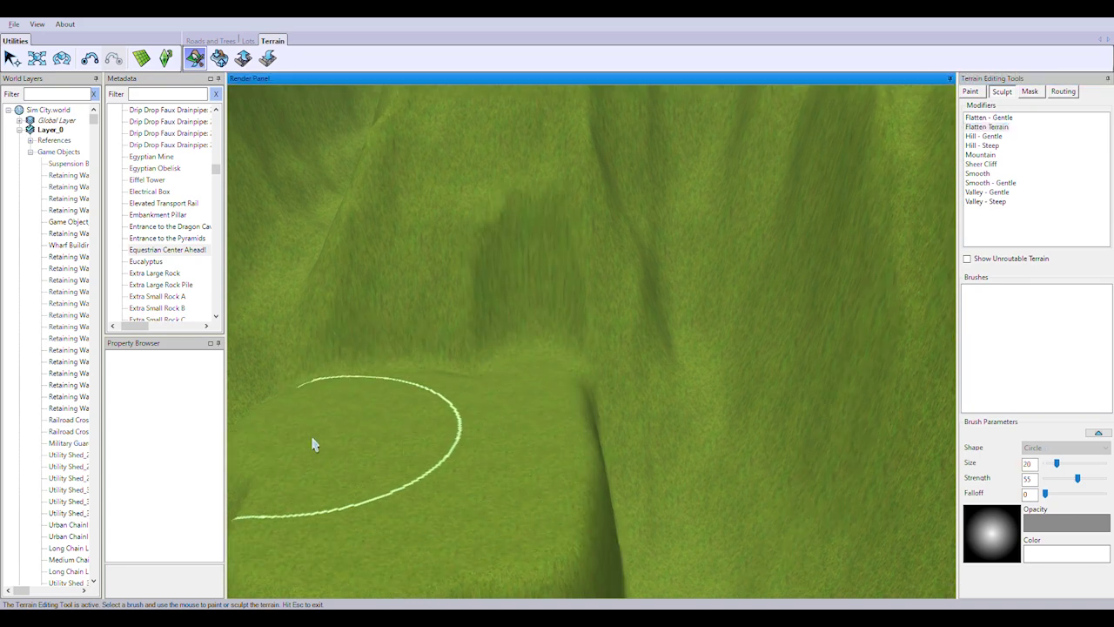
{"action": "middle_click_drag", "start_coordinate": [683, 424], "coordinate": [552, 427]}
{"action": "left_click_drag", "start_coordinate": [551, 427], "coordinate": [584, 450]}
{"action": "middle_click_drag", "start_coordinate": [584, 449], "coordinate": [427, 301]}
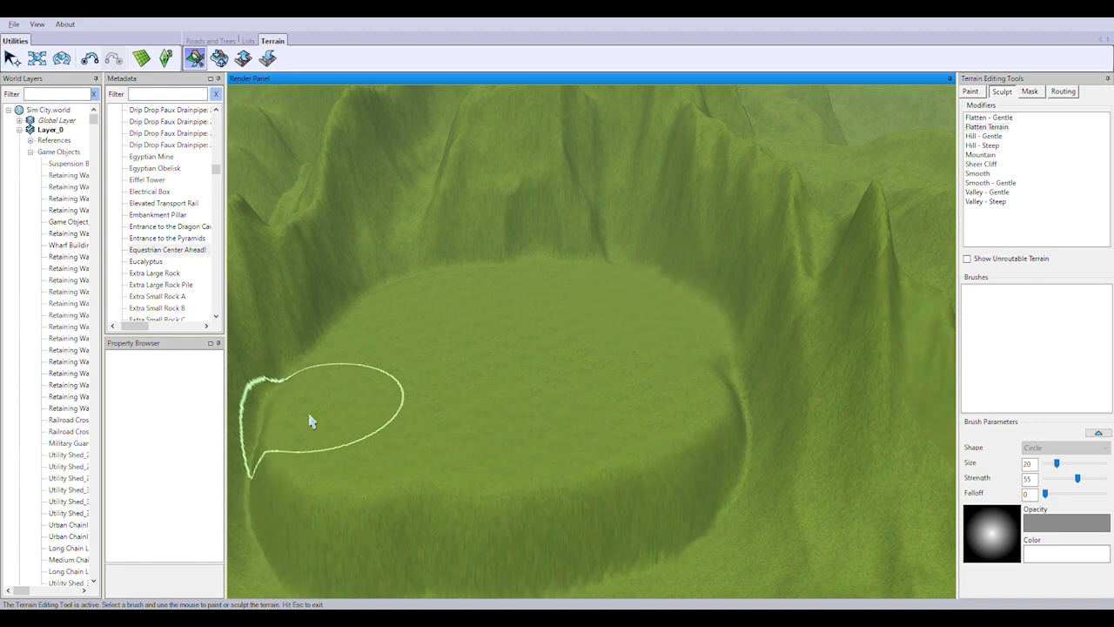
{"action": "mouse_move", "coordinate": [528, 331]}
{"action": "middle_mouse_down"}
{"action": "mouse_move", "coordinate": [530, 462]}
{"action": "mouse_move", "coordinate": [589, 287]}
{"action": "mouse_move", "coordinate": [786, 452]}
{"action": "mouse_move", "coordinate": [810, 403]}
{"action": "middle_mouse_up"}
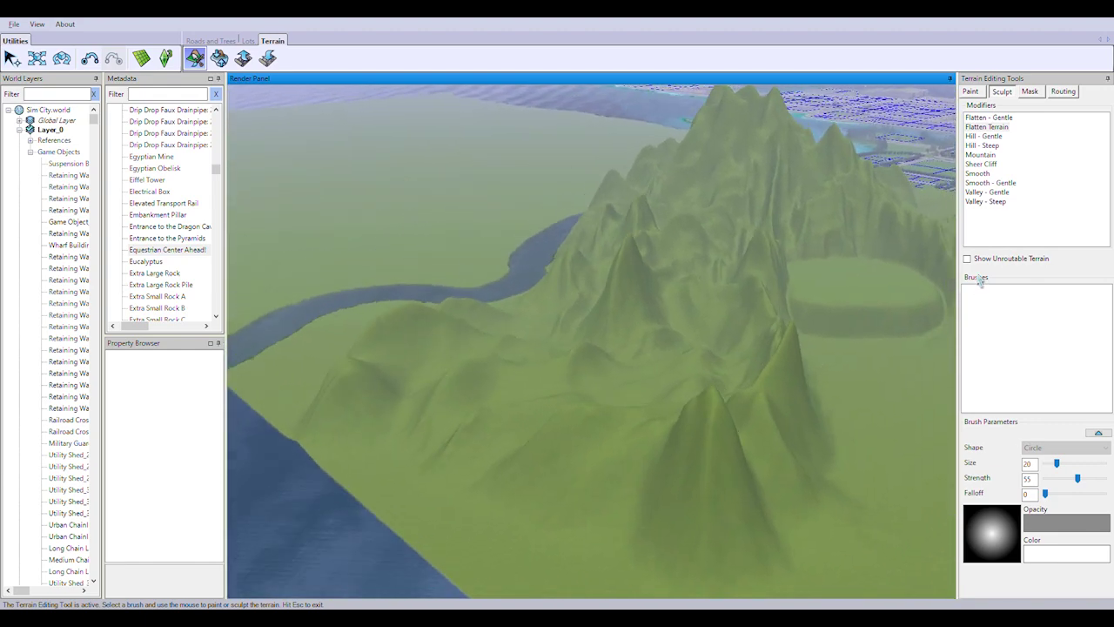
Extend the plateau down and right at strength 100, and show the terrain grid
{"action": "left_click", "coordinate": [732, 444]}
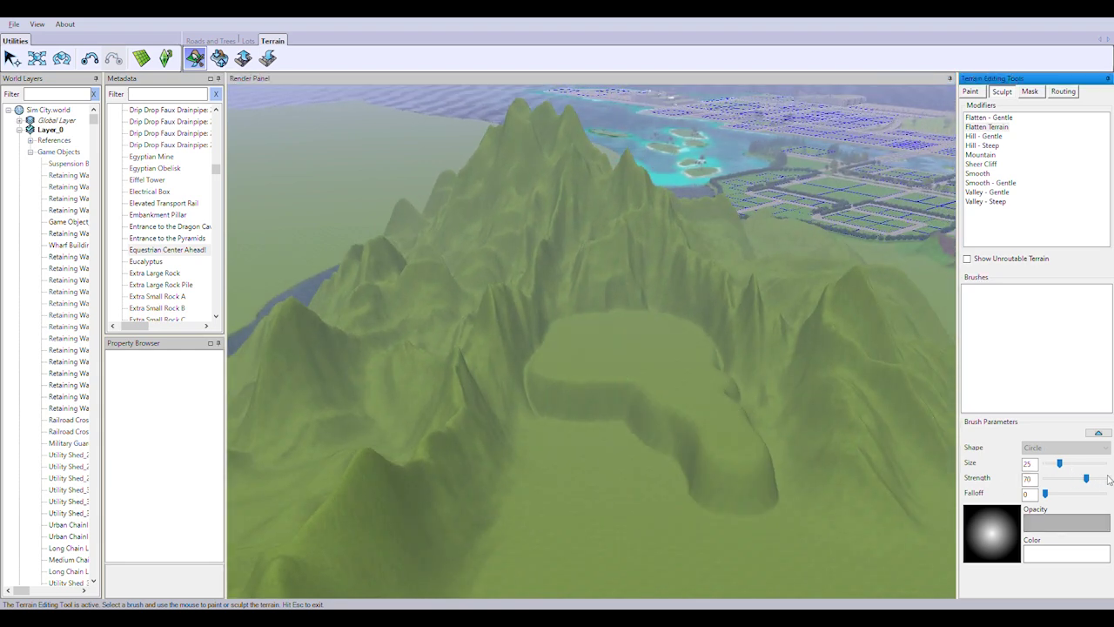
{"action": "mouse_move", "coordinate": [546, 378]}
{"action": "left_mouse_down"}
{"action": "mouse_move", "coordinate": [659, 467]}
{"action": "mouse_move", "coordinate": [721, 403]}
{"action": "mouse_move", "coordinate": [746, 404]}
{"action": "left_mouse_up"}
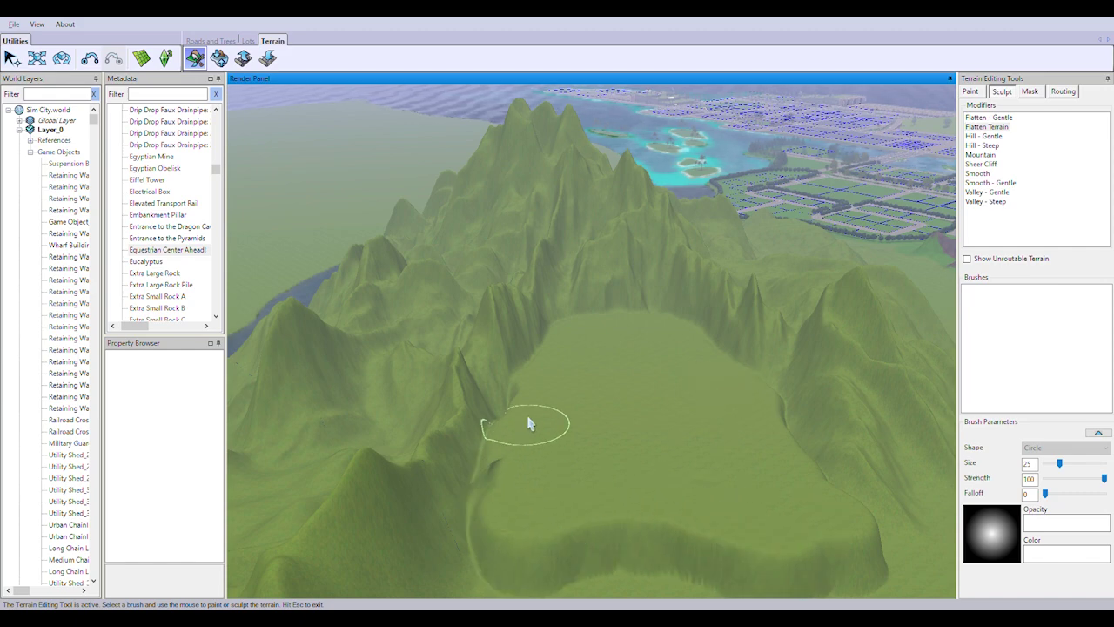
{"action": "middle_click_drag", "start_coordinate": [773, 600], "coordinate": [795, 447]}
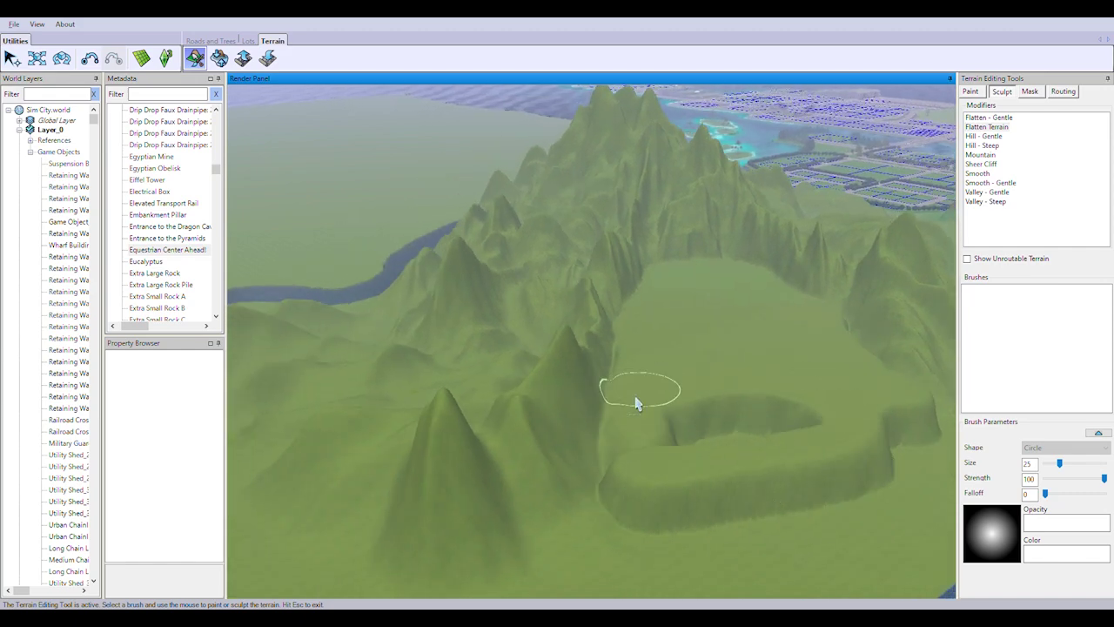
{"action": "mouse_move", "coordinate": [585, 510]}
{"action": "left_mouse_down"}
{"action": "mouse_move", "coordinate": [610, 456]}
{"action": "mouse_move", "coordinate": [858, 442]}
{"action": "mouse_move", "coordinate": [783, 466]}
{"action": "mouse_move", "coordinate": [707, 364]}
{"action": "left_mouse_up"}
{"action": "scroll", "coordinate": [707, 364], "scroll_direction": "up", "scroll_amount": 5}
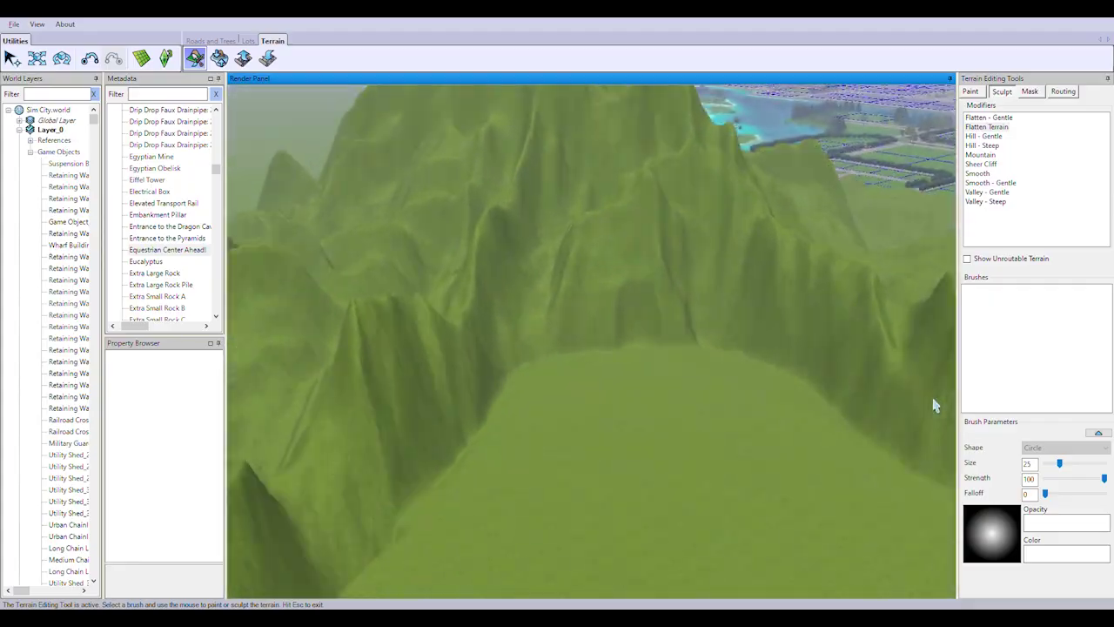
{"action": "key", "text": "g"}
{"action": "mouse_move", "coordinate": [598, 416]}
{"action": "middle_mouse_down"}
{"action": "mouse_move", "coordinate": [626, 366]}
{"action": "mouse_move", "coordinate": [565, 383]}
{"action": "mouse_move", "coordinate": [641, 386]}
{"action": "mouse_move", "coordinate": [702, 352]}
{"action": "mouse_move", "coordinate": [688, 291]}
{"action": "middle_mouse_up"}
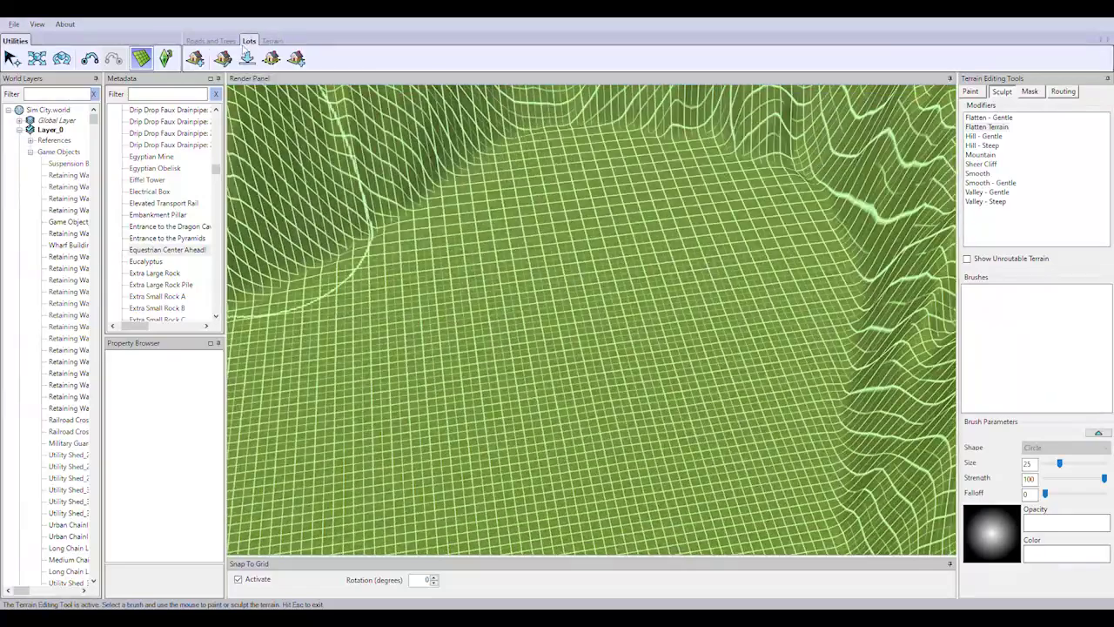
Draw a 64 by 64 lot outline on the plateau
{"action": "key", "text": "Escape"}
{"action": "left_click", "coordinate": [454, 426]}
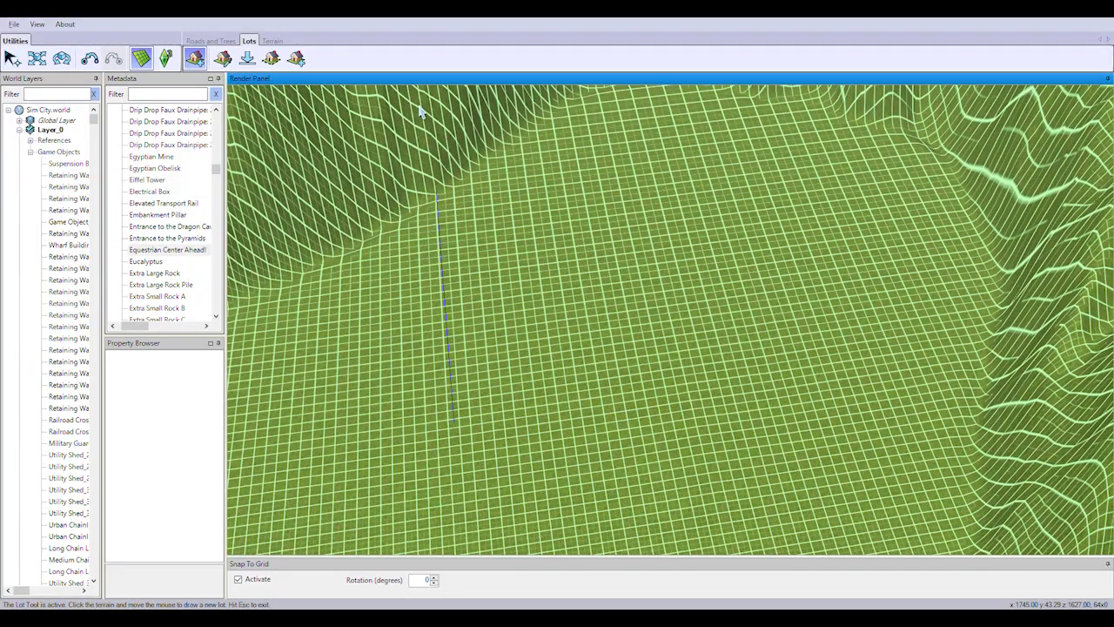
{"action": "left_click", "coordinate": [499, 288]}
{"action": "left_click", "coordinate": [273, 41]}
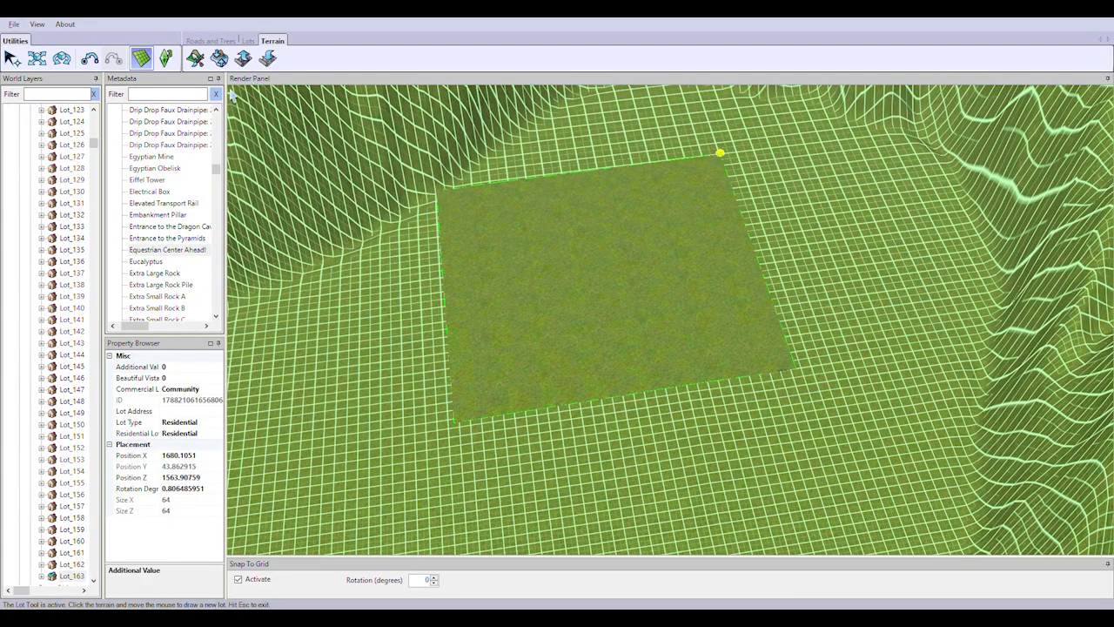
Move the lot so it snaps to the terrain grid
{"action": "left_click", "coordinate": [195, 58]}
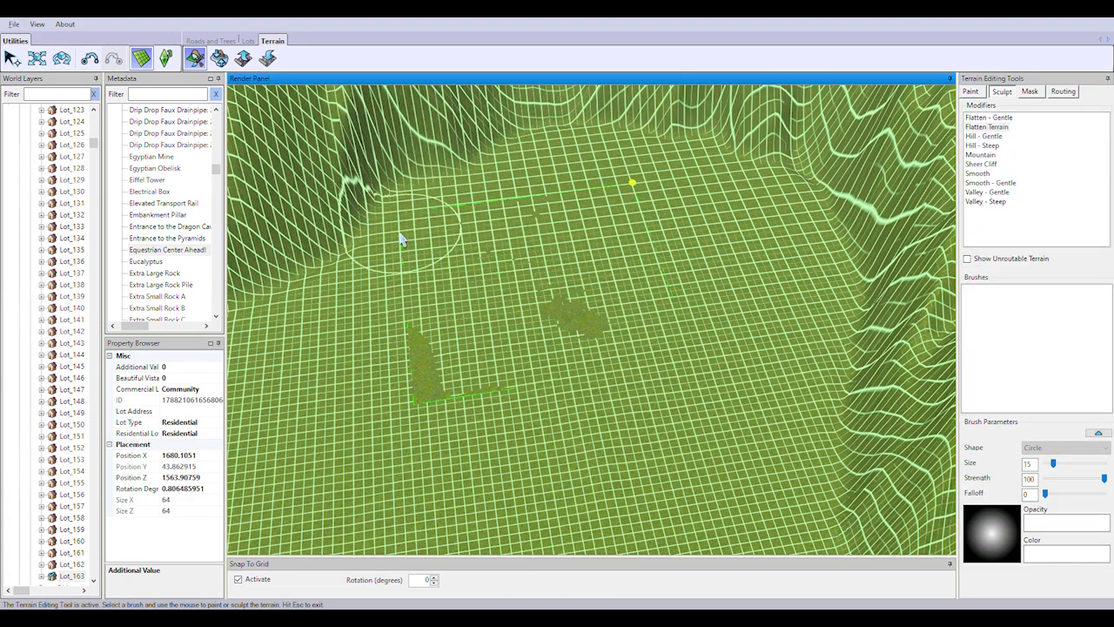
{"action": "left_click", "coordinate": [12, 58]}
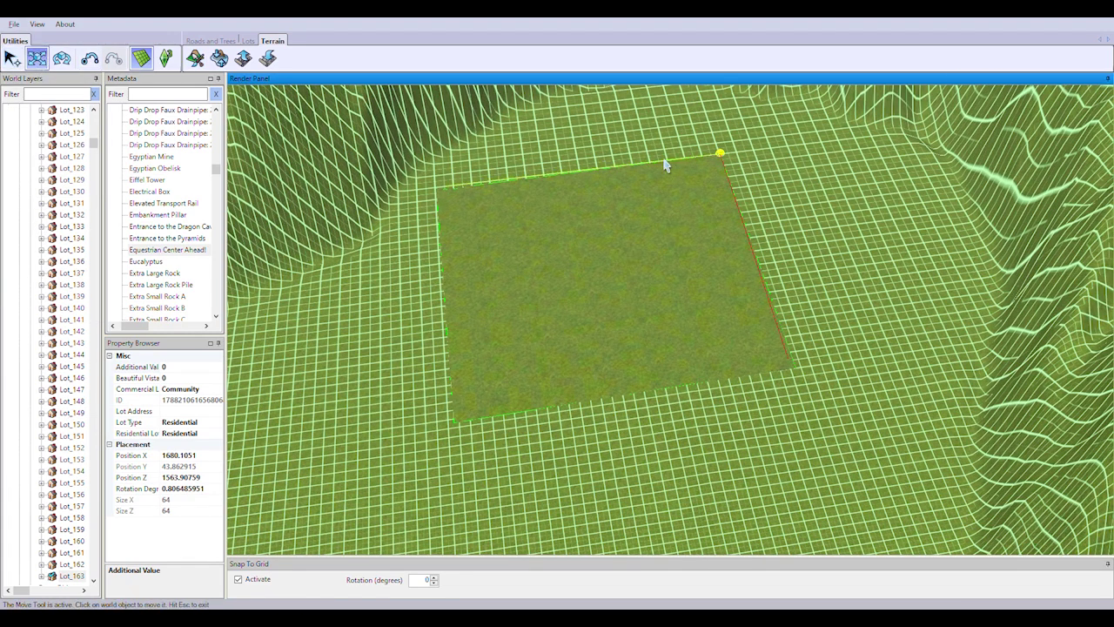
{"action": "left_click_drag", "start_coordinate": [716, 338], "coordinate": [729, 363]}
{"action": "right_click_drag", "start_coordinate": [728, 363], "coordinate": [550, 443]}
Lay a straight road segment across the plateau beside the lot
{"action": "key", "text": "r"}
{"action": "left_click", "coordinate": [544, 431]}
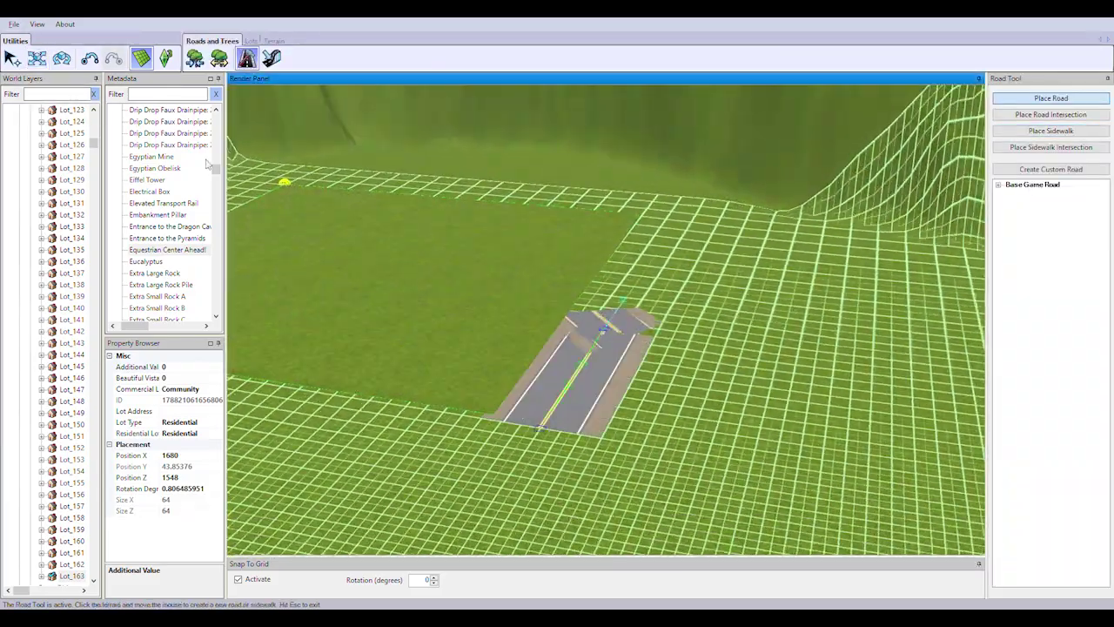
{"action": "left_click", "coordinate": [36, 58]}
{"action": "scroll", "coordinate": [738, 432], "scroll_direction": "up", "scroll_amount": 3}
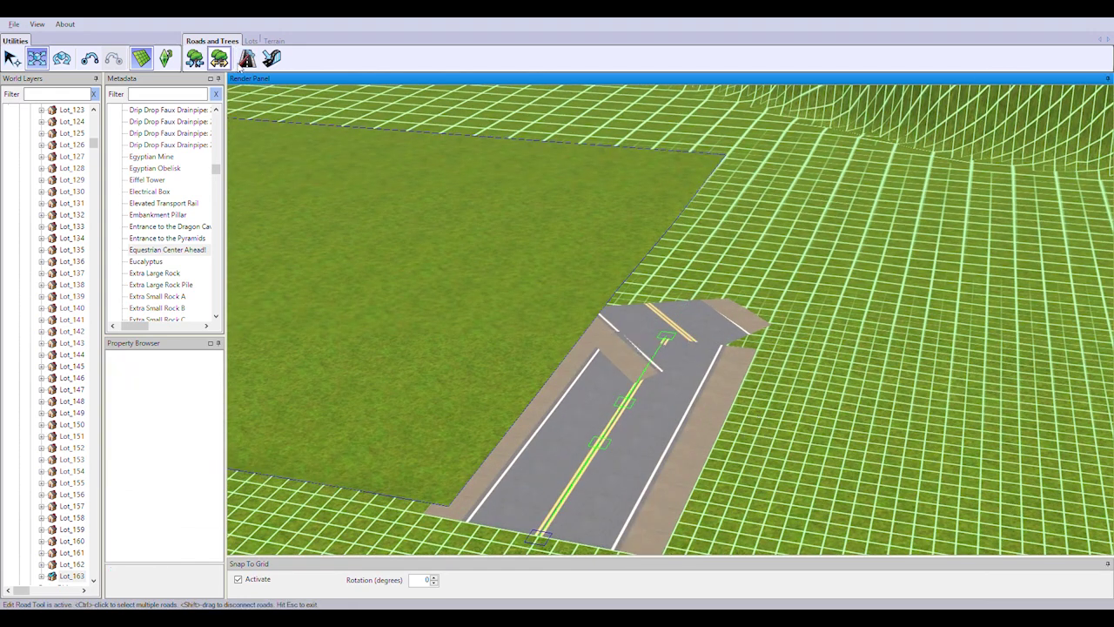
{"action": "left_click", "coordinate": [247, 58]}
{"action": "scroll", "coordinate": [651, 293], "scroll_direction": "down", "scroll_amount": 3}
{"action": "scroll", "coordinate": [696, 392], "scroll_direction": "up", "scroll_amount": 5}
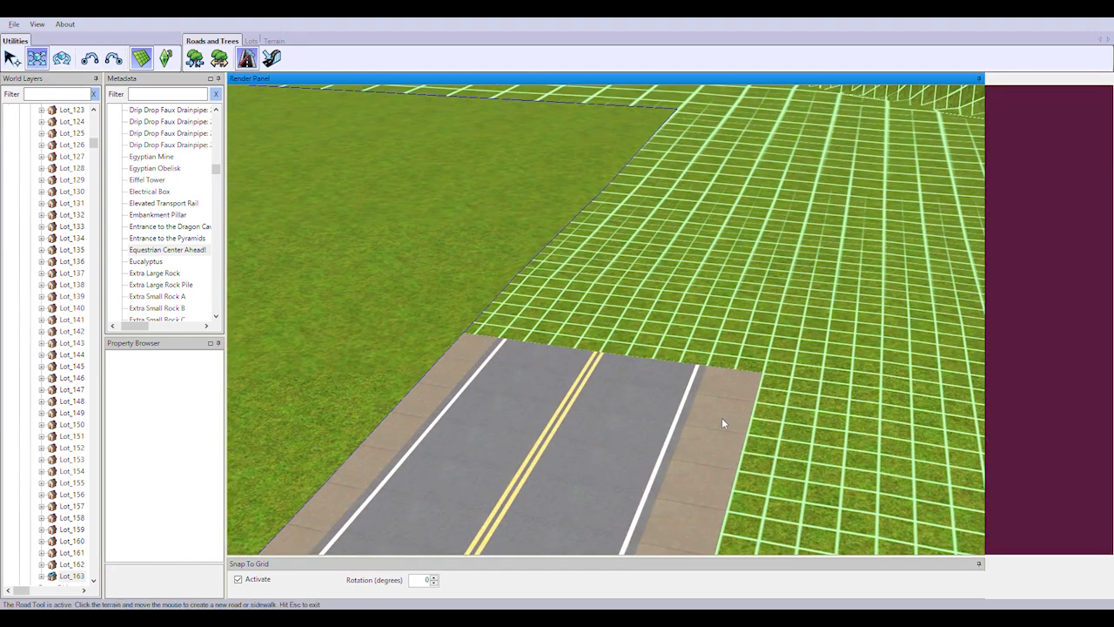
{"action": "key", "text": "Escape"}
{"action": "right_click_drag", "start_coordinate": [729, 427], "coordinate": [597, 249]}
{"action": "scroll", "coordinate": [732, 237], "scroll_direction": "down", "scroll_amount": 5}
Delete the old lot and draw a new 64 by 64 lot along the road
{"action": "key", "text": "Escape"}
{"action": "left_click", "coordinate": [510, 139]}
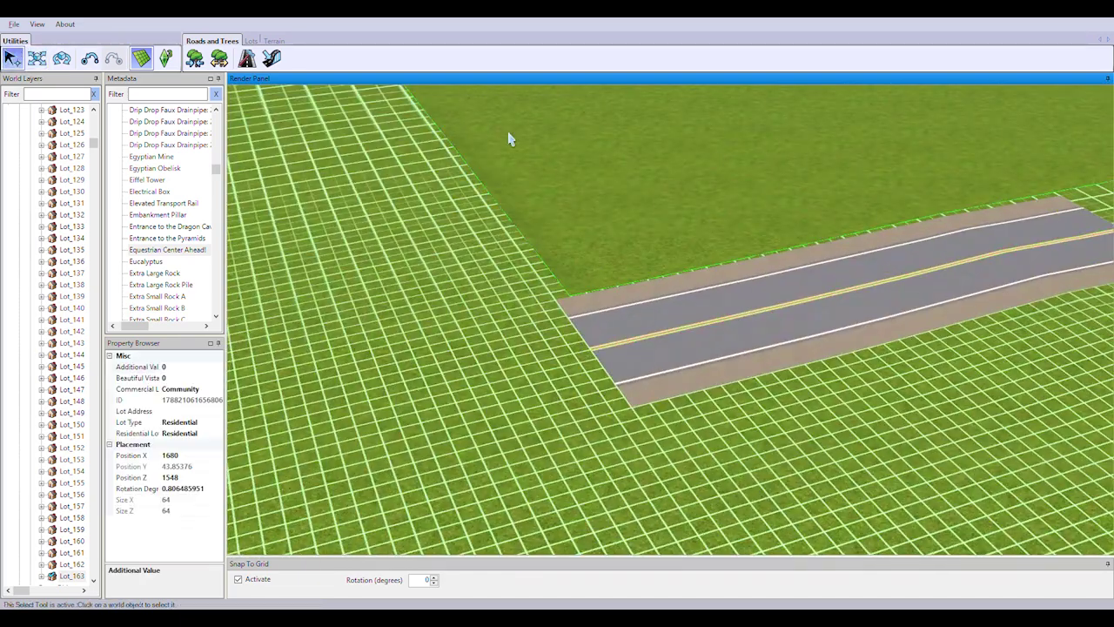
{"action": "key", "text": "Delete"}
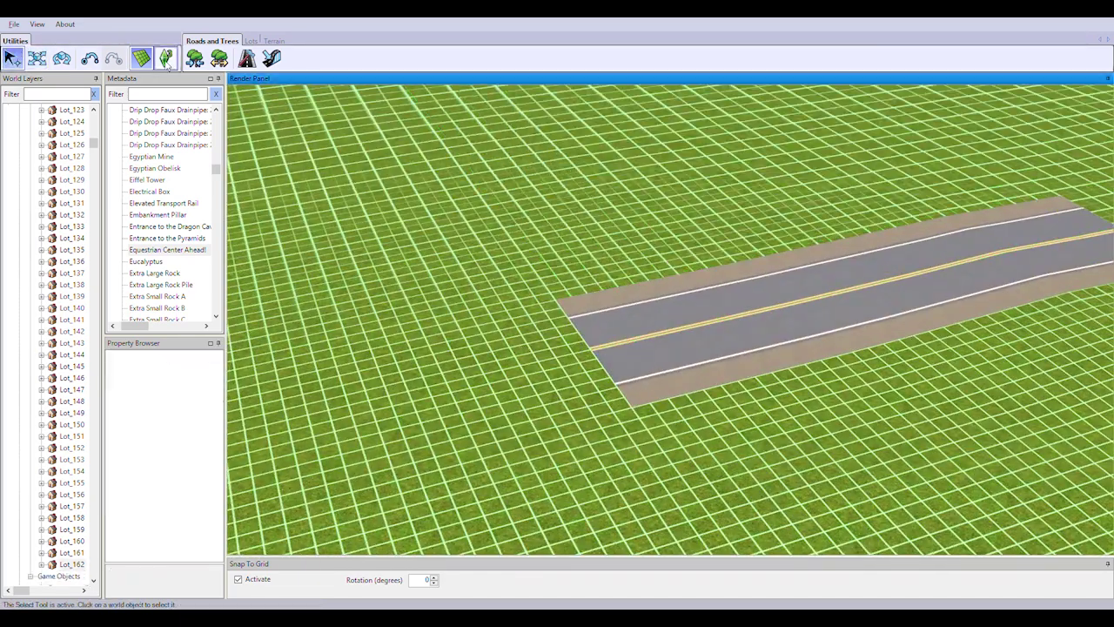
{"action": "key", "text": "l"}
{"action": "right_click_drag", "start_coordinate": [604, 293], "coordinate": [1040, 257]}
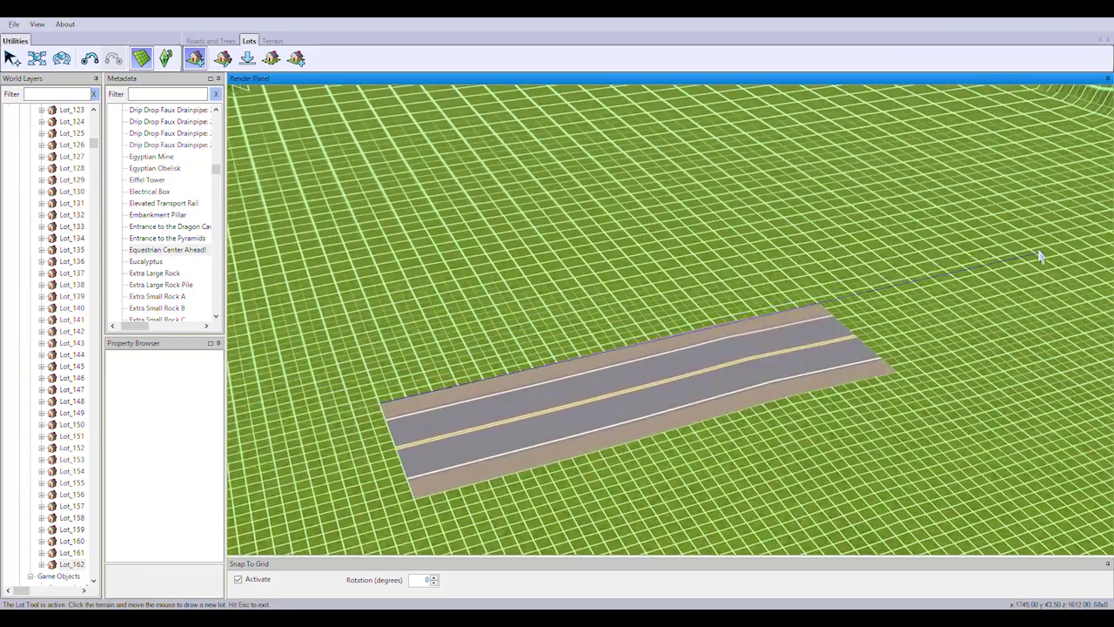
{"action": "left_click", "coordinate": [676, 398]}
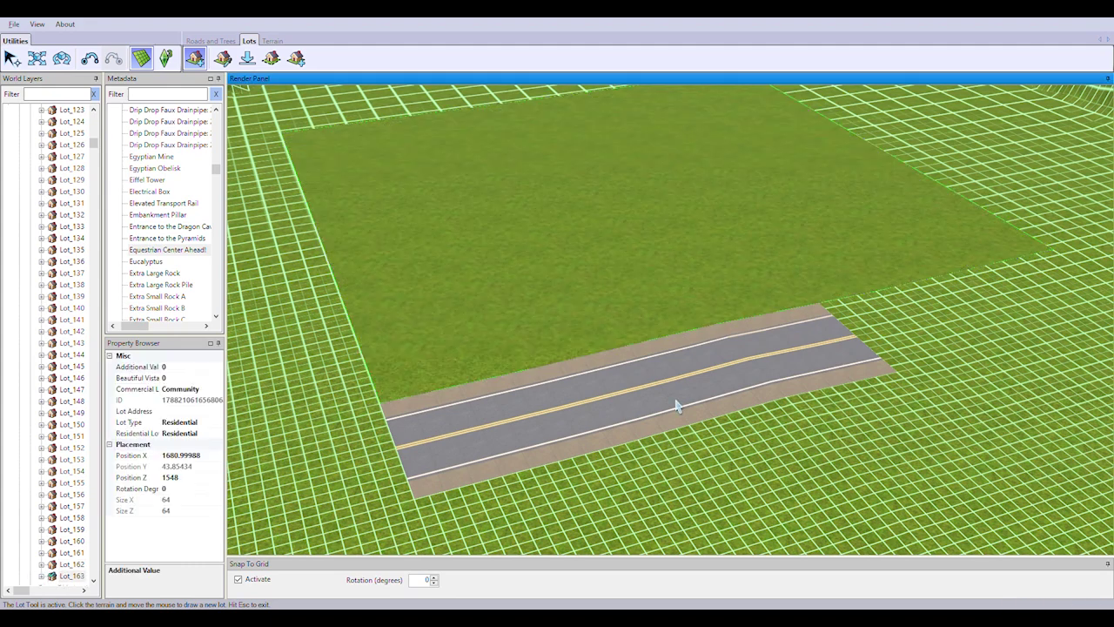
{"action": "right_click_drag", "start_coordinate": [676, 397], "coordinate": [774, 357]}
Open the terrain tools and sculpt the ground beside the lot
{"action": "scroll", "coordinate": [774, 357], "scroll_direction": "down", "scroll_amount": 2}
{"action": "key", "text": "t"}
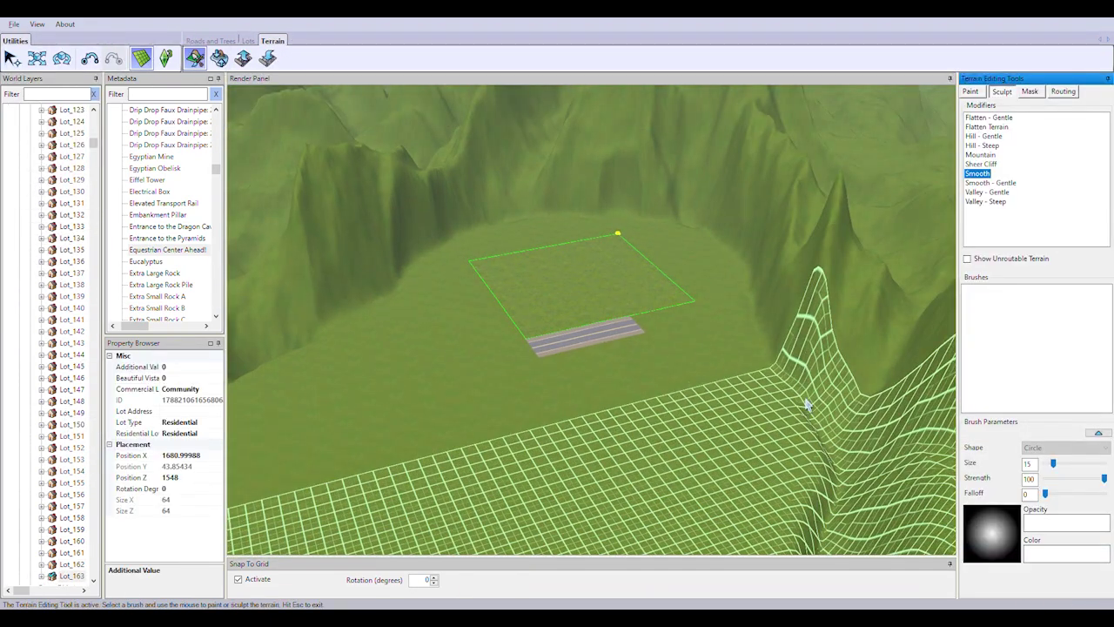
{"action": "scroll", "coordinate": [806, 405], "scroll_direction": "up", "scroll_amount": 2}
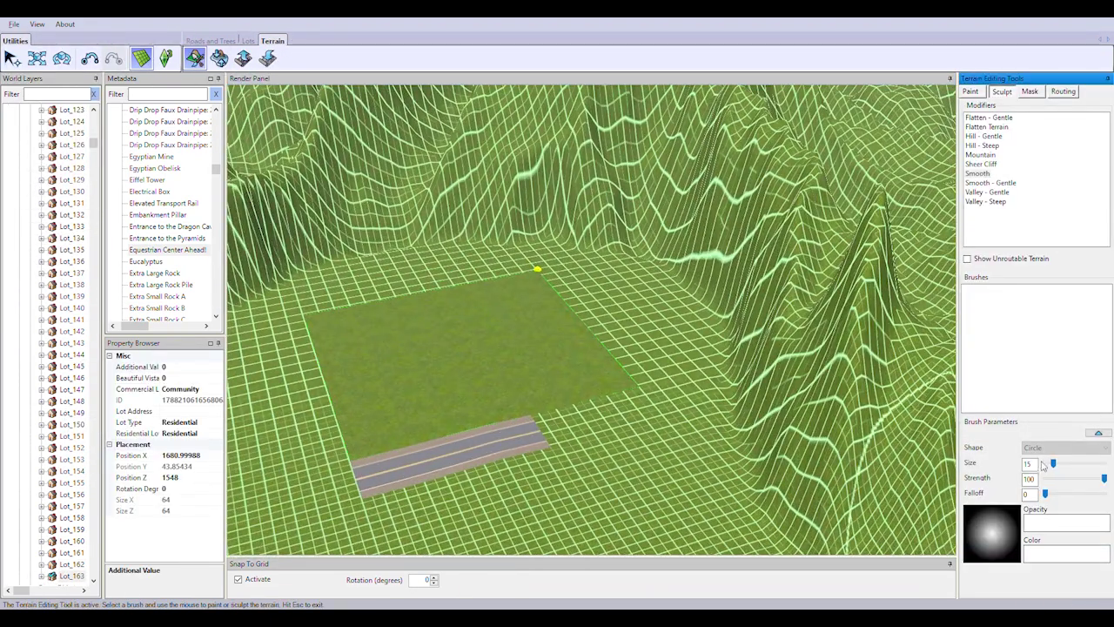
{"action": "left_click", "coordinate": [723, 400]}
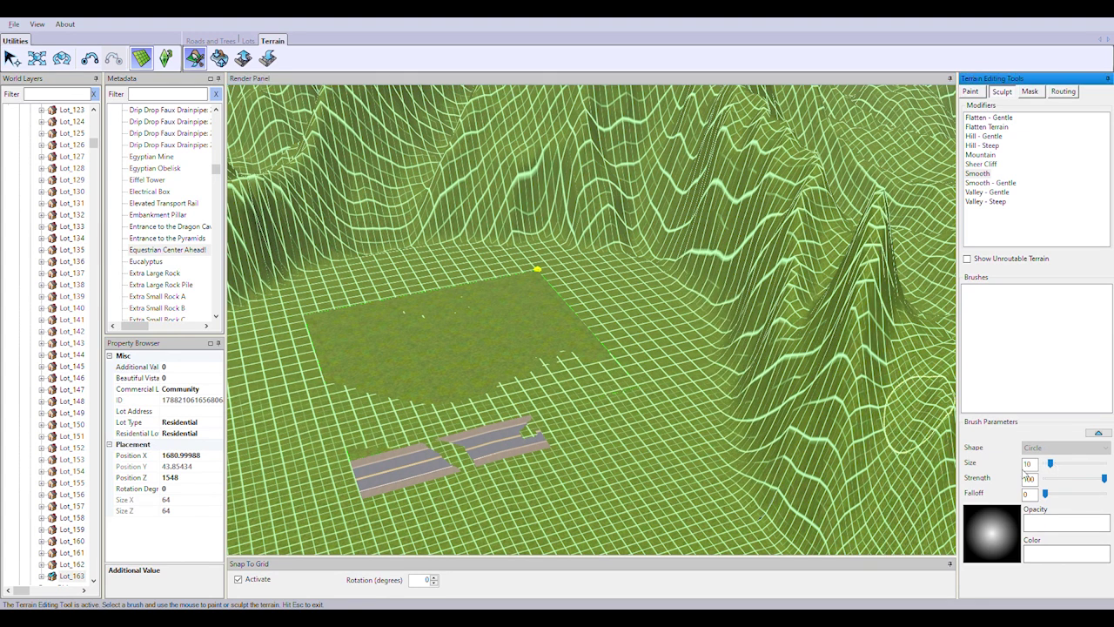
Bring the river valley into view past the ridges and flat ground, then reopen terrain editing
{"action": "middle_click_drag", "start_coordinate": [456, 241], "coordinate": [551, 199]}
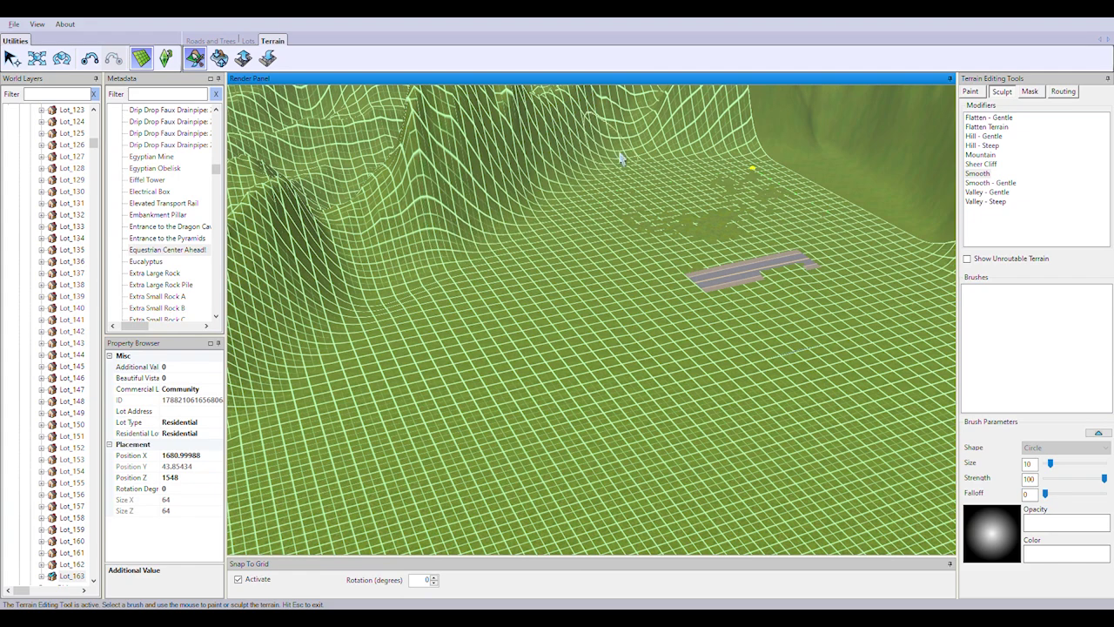
{"action": "middle_click_drag", "start_coordinate": [403, 302], "coordinate": [523, 354]}
{"action": "mouse_move", "coordinate": [629, 211]}
{"action": "middle_mouse_down"}
{"action": "mouse_move", "coordinate": [654, 288]}
{"action": "mouse_move", "coordinate": [534, 323]}
{"action": "middle_mouse_up"}
{"action": "scroll", "coordinate": [842, 380], "scroll_direction": "up", "scroll_amount": 2}
{"action": "middle_click_drag", "start_coordinate": [435, 467], "coordinate": [443, 365]}
{"action": "middle_click_drag", "start_coordinate": [562, 281], "coordinate": [641, 380]}
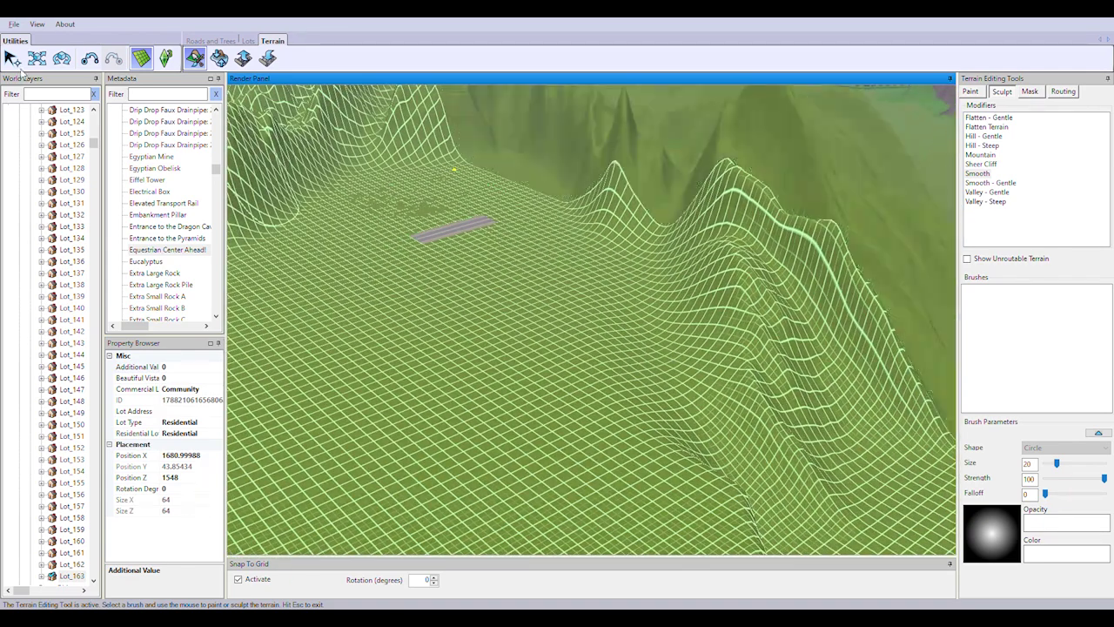
{"action": "key", "text": "Escape"}
{"action": "middle_click_drag", "start_coordinate": [696, 427], "coordinate": [626, 392]}
{"action": "key", "text": "t"}
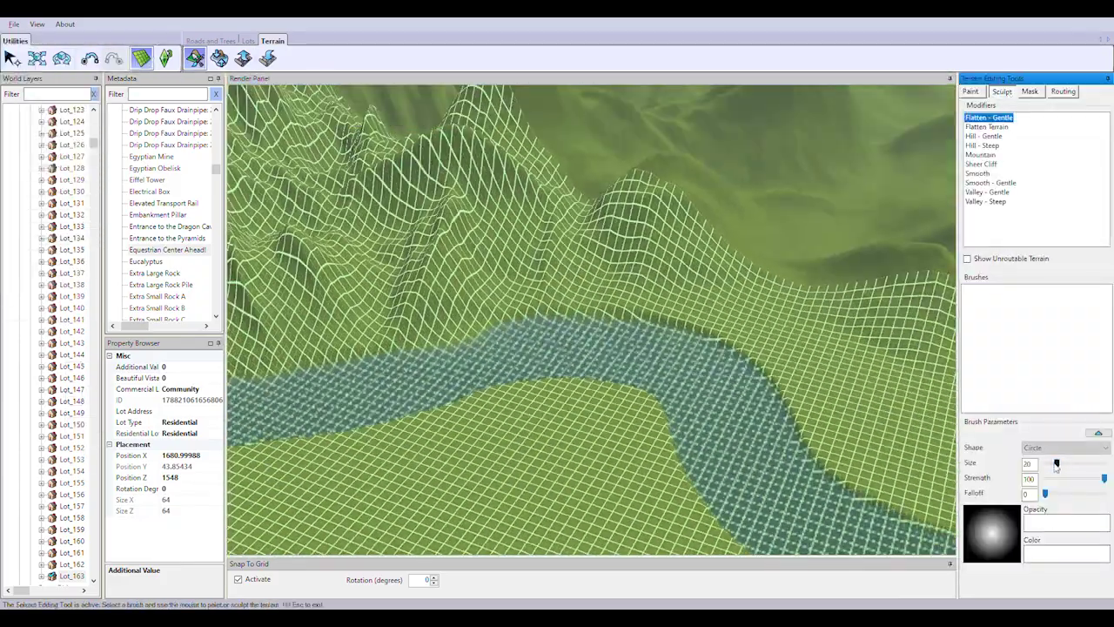
Carve a valley channel from the river up the hillside to the upper-right ridge
{"action": "scroll", "coordinate": [488, 393], "scroll_direction": "up", "scroll_amount": 5}
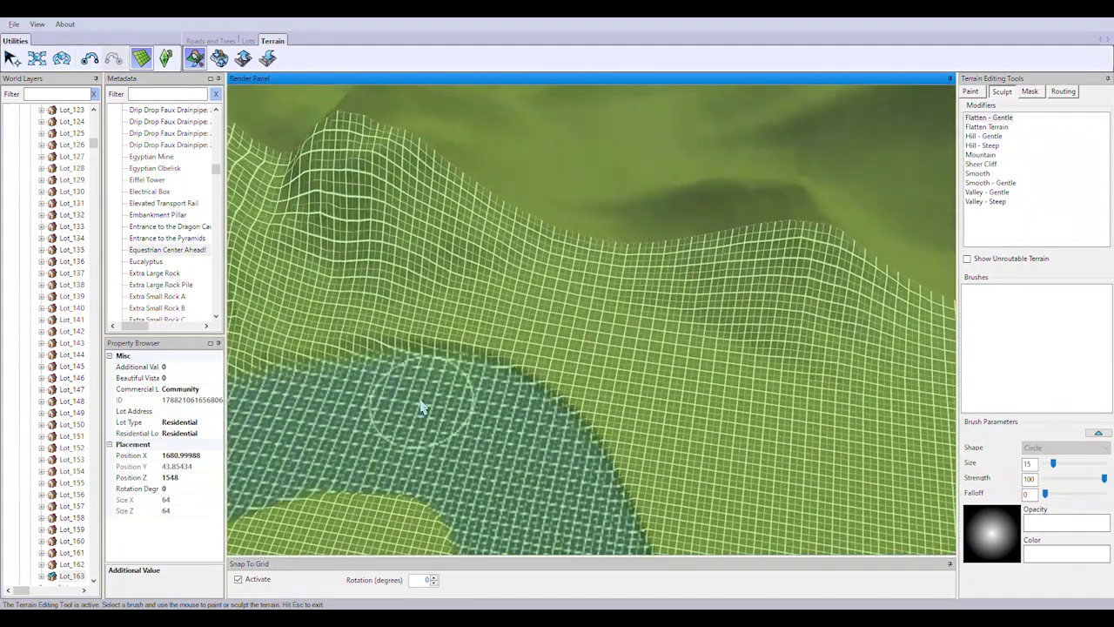
{"action": "left_click_drag", "start_coordinate": [588, 348], "coordinate": [567, 199]}
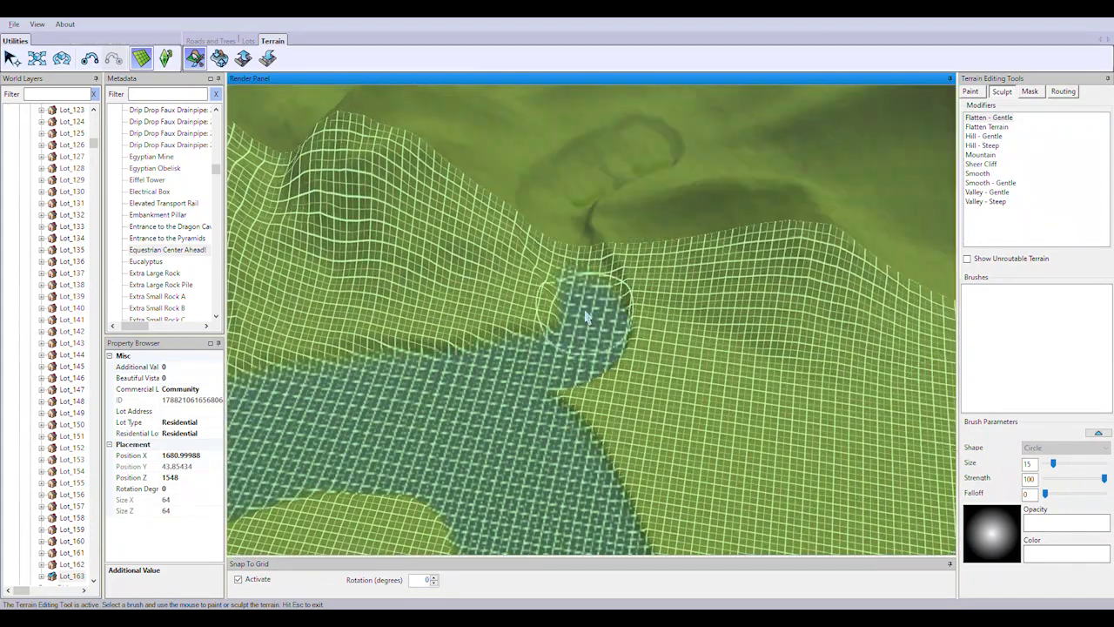
{"action": "left_click_drag", "start_coordinate": [587, 316], "coordinate": [566, 207]}
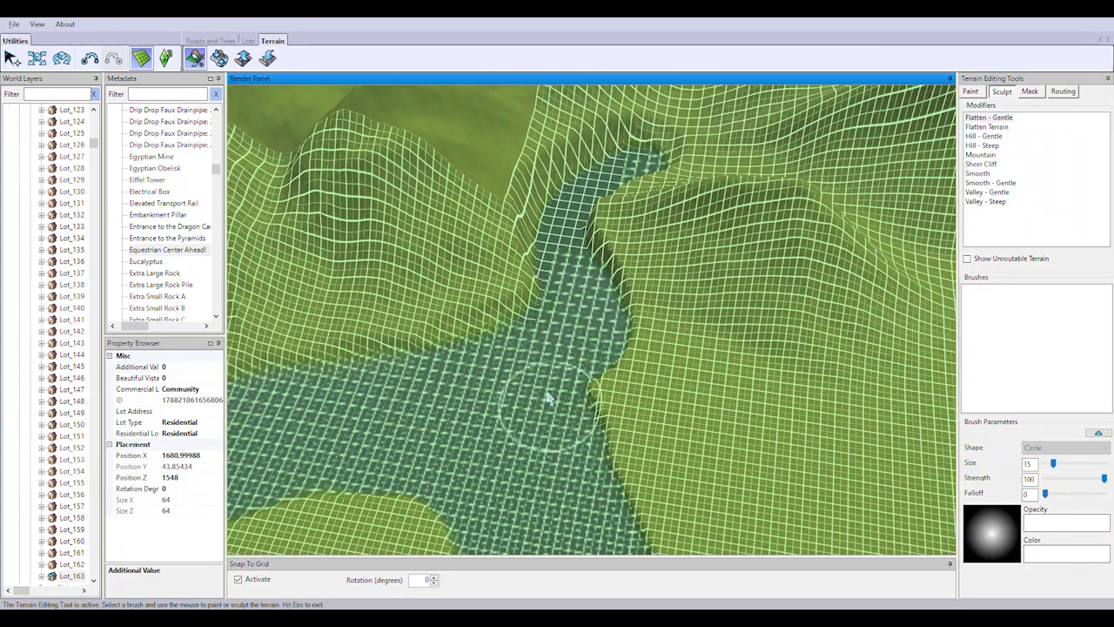
{"action": "mouse_move", "coordinate": [557, 295]}
{"action": "middle_mouse_down"}
{"action": "mouse_move", "coordinate": [534, 510]}
{"action": "mouse_move", "coordinate": [642, 316]}
{"action": "mouse_move", "coordinate": [618, 304]}
{"action": "mouse_move", "coordinate": [636, 322]}
{"action": "mouse_move", "coordinate": [552, 479]}
{"action": "middle_mouse_up"}
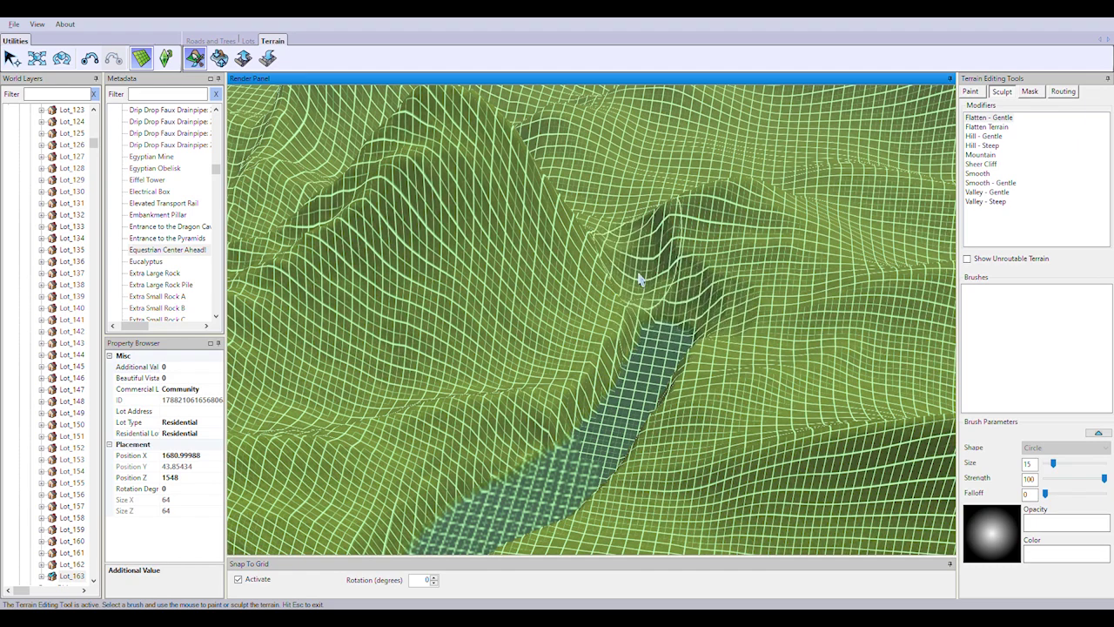
{"action": "middle_click_drag", "start_coordinate": [538, 459], "coordinate": [514, 396]}
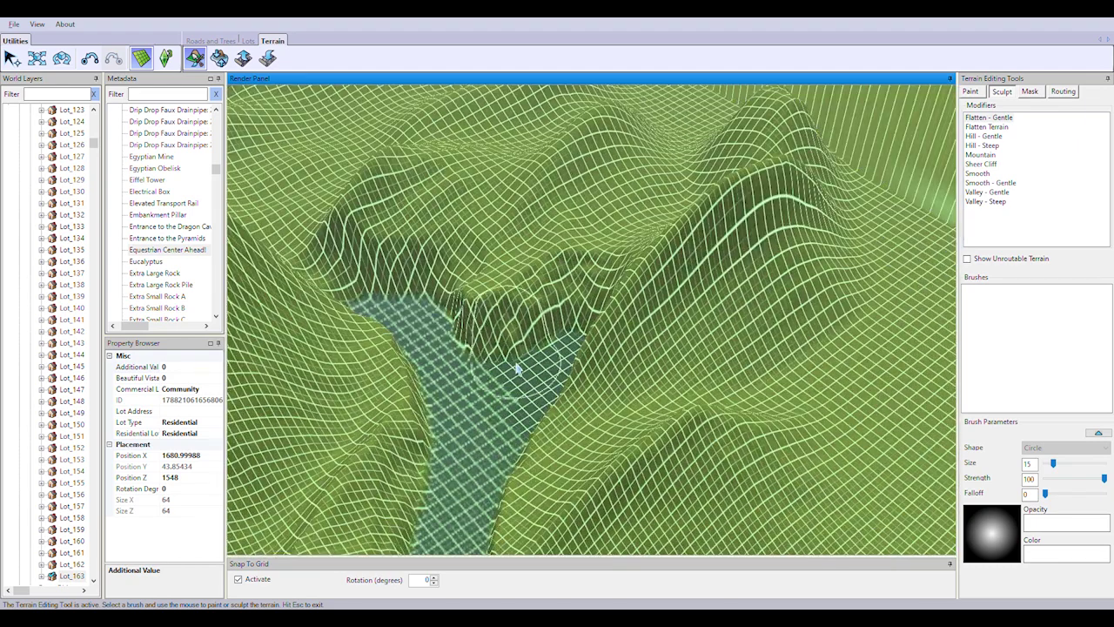
{"action": "middle_click_drag", "start_coordinate": [516, 369], "coordinate": [721, 400]}
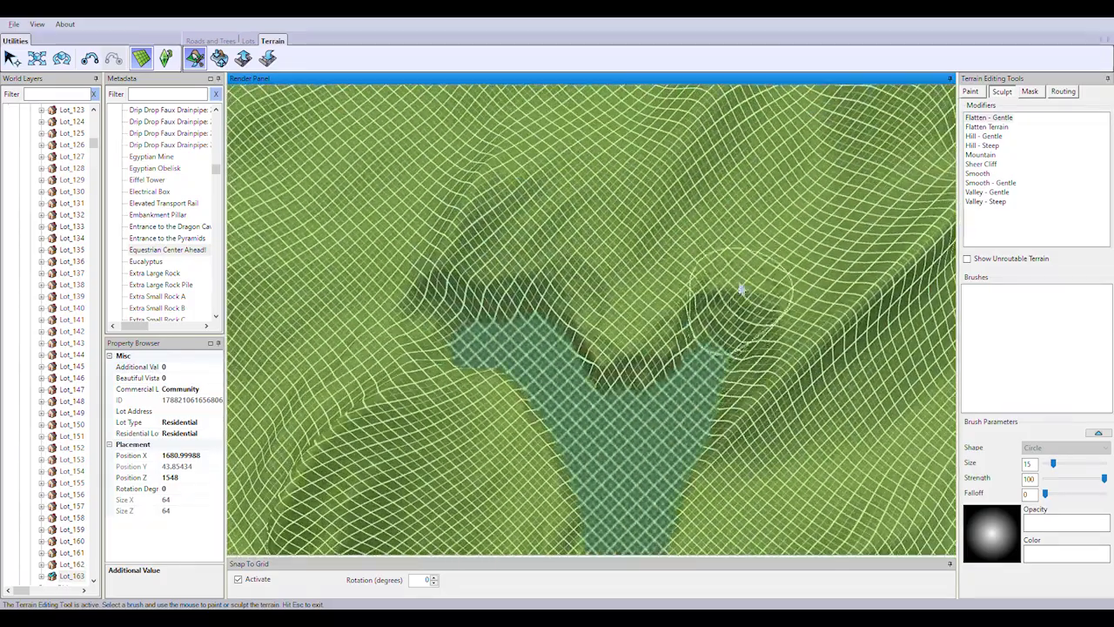
{"action": "mouse_move", "coordinate": [786, 216]}
{"action": "left_mouse_down"}
{"action": "mouse_move", "coordinate": [797, 119]}
{"action": "mouse_move", "coordinate": [808, 163]}
{"action": "mouse_move", "coordinate": [774, 211]}
{"action": "mouse_move", "coordinate": [794, 180]}
{"action": "left_mouse_up"}
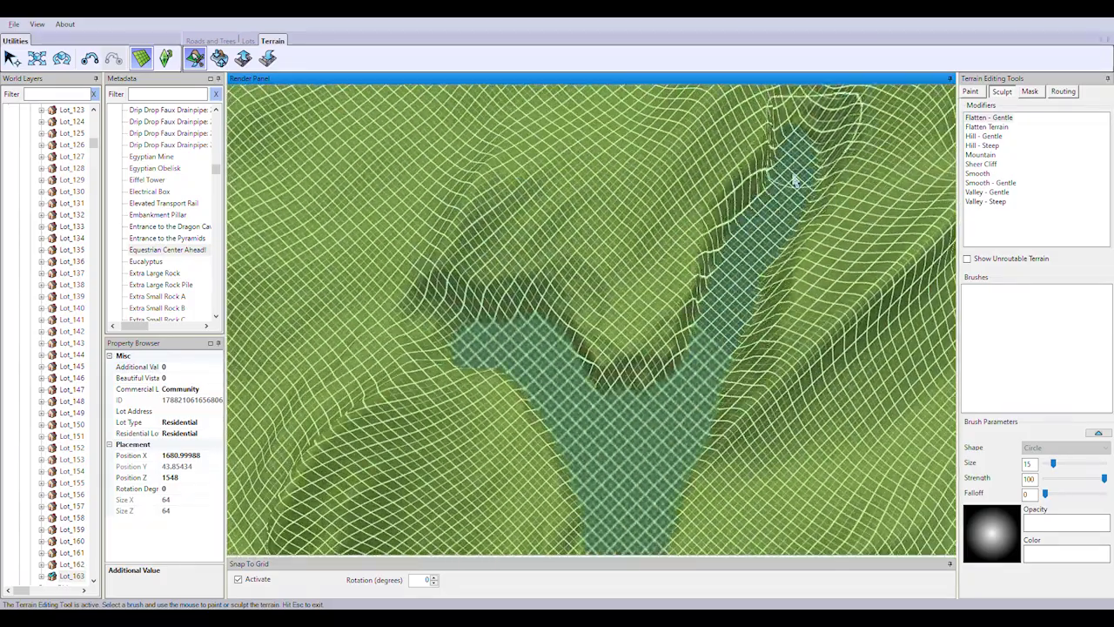
{"action": "mouse_move", "coordinate": [779, 241]}
{"action": "middle_mouse_down"}
{"action": "mouse_move", "coordinate": [734, 144]}
{"action": "mouse_move", "coordinate": [709, 338]}
{"action": "middle_mouse_up"}
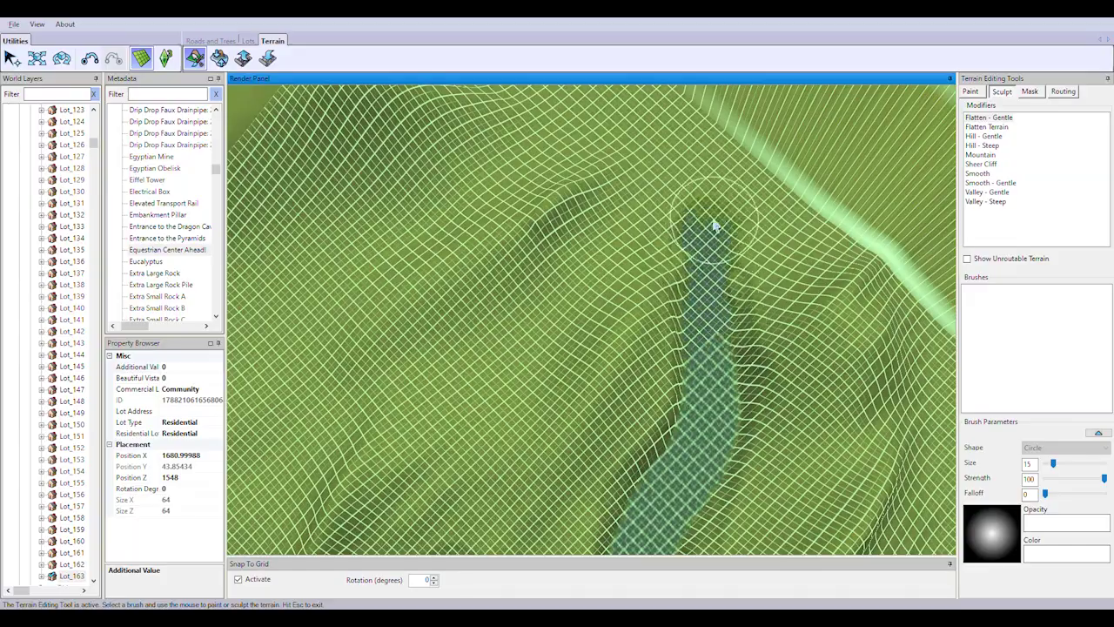
{"action": "left_click_drag", "start_coordinate": [714, 227], "coordinate": [718, 130]}
{"action": "mouse_move", "coordinate": [704, 380]}
{"action": "middle_mouse_down"}
{"action": "mouse_move", "coordinate": [729, 479]}
{"action": "mouse_move", "coordinate": [636, 269]}
{"action": "middle_mouse_up"}
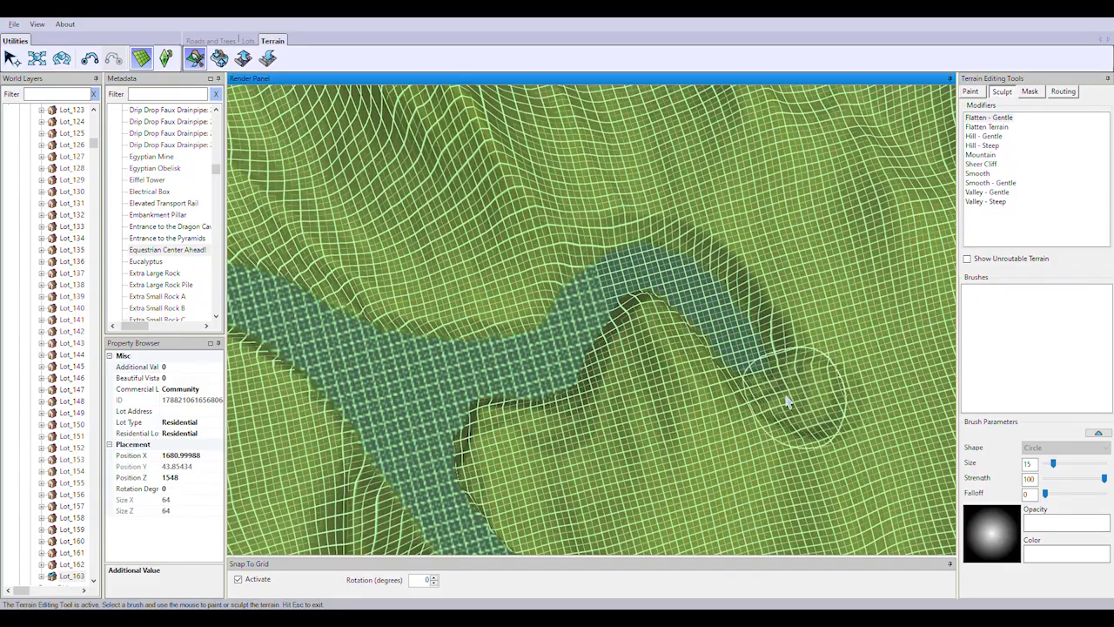
Cut a channel up the slope to the top ridge, plus a second up the right slope
{"action": "mouse_move", "coordinate": [551, 323]}
{"action": "middle_mouse_down"}
{"action": "mouse_move", "coordinate": [550, 379]}
{"action": "mouse_move", "coordinate": [456, 510]}
{"action": "middle_mouse_up"}
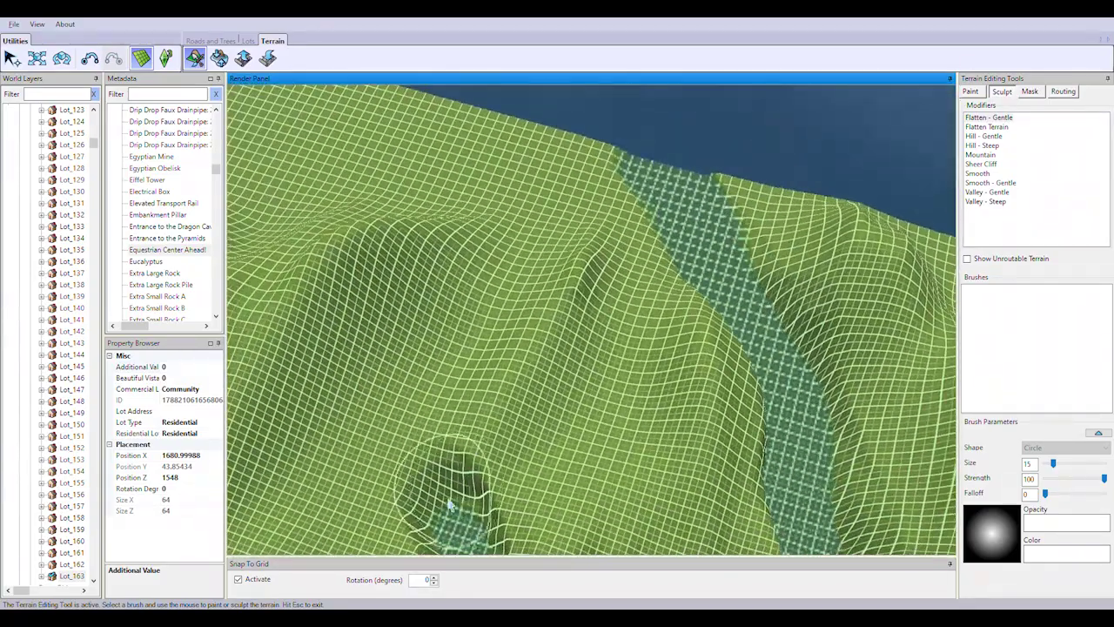
{"action": "left_click_drag", "start_coordinate": [455, 510], "coordinate": [439, 502]}
{"action": "left_click_drag", "start_coordinate": [489, 336], "coordinate": [443, 426]}
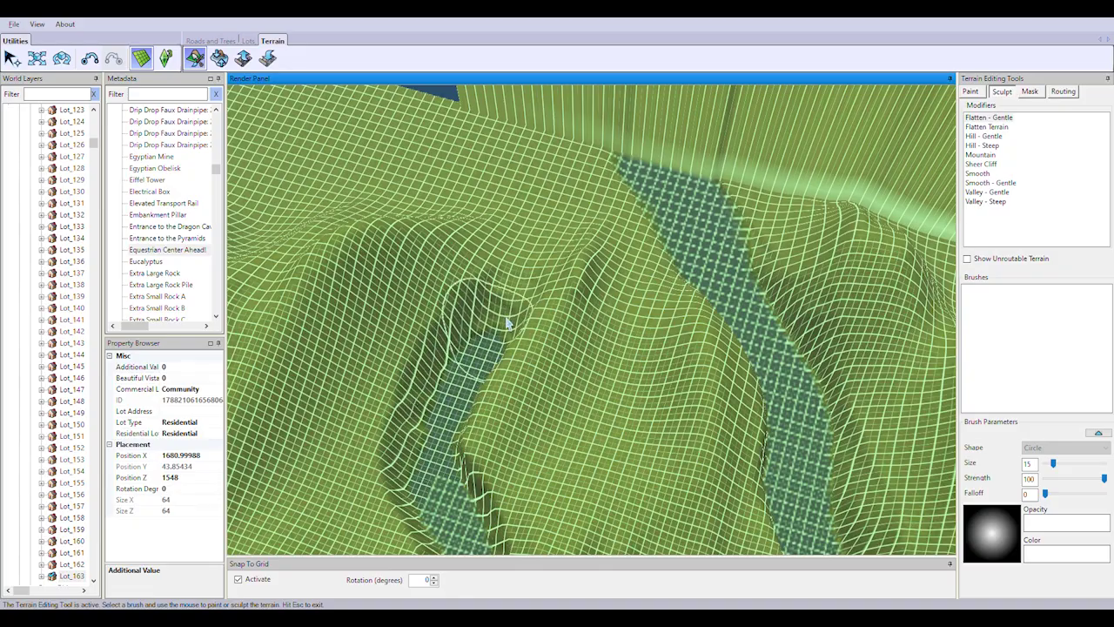
{"action": "mouse_move", "coordinate": [535, 249]}
{"action": "left_mouse_down"}
{"action": "mouse_move", "coordinate": [496, 137]}
{"action": "mouse_move", "coordinate": [530, 196]}
{"action": "mouse_move", "coordinate": [614, 196]}
{"action": "mouse_move", "coordinate": [522, 145]}
{"action": "left_mouse_up"}
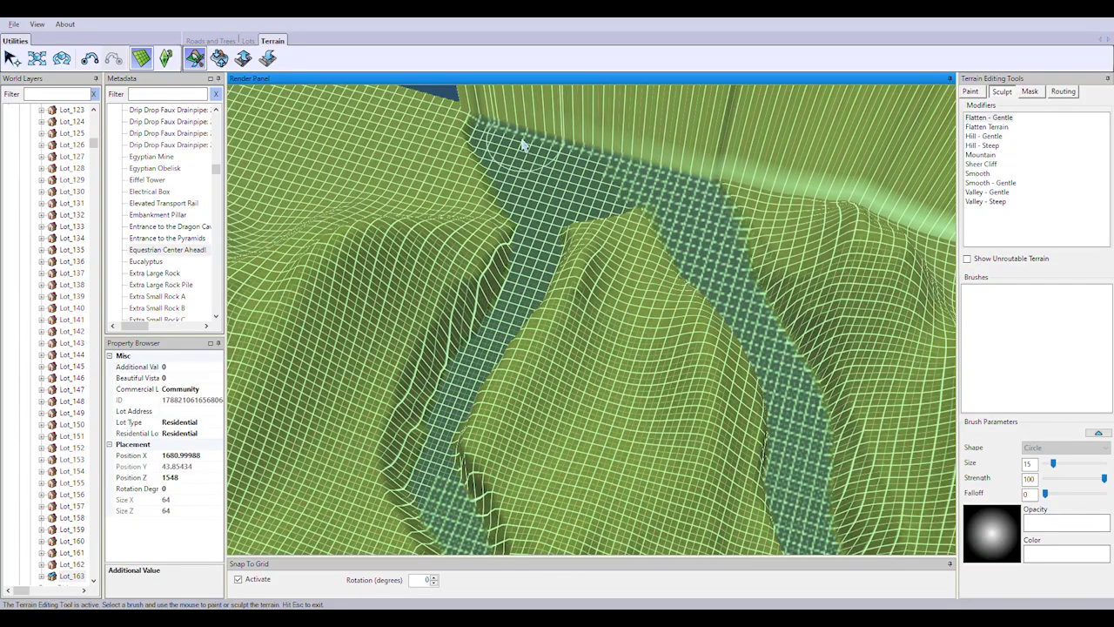
{"action": "middle_click_drag", "start_coordinate": [537, 279], "coordinate": [616, 537]}
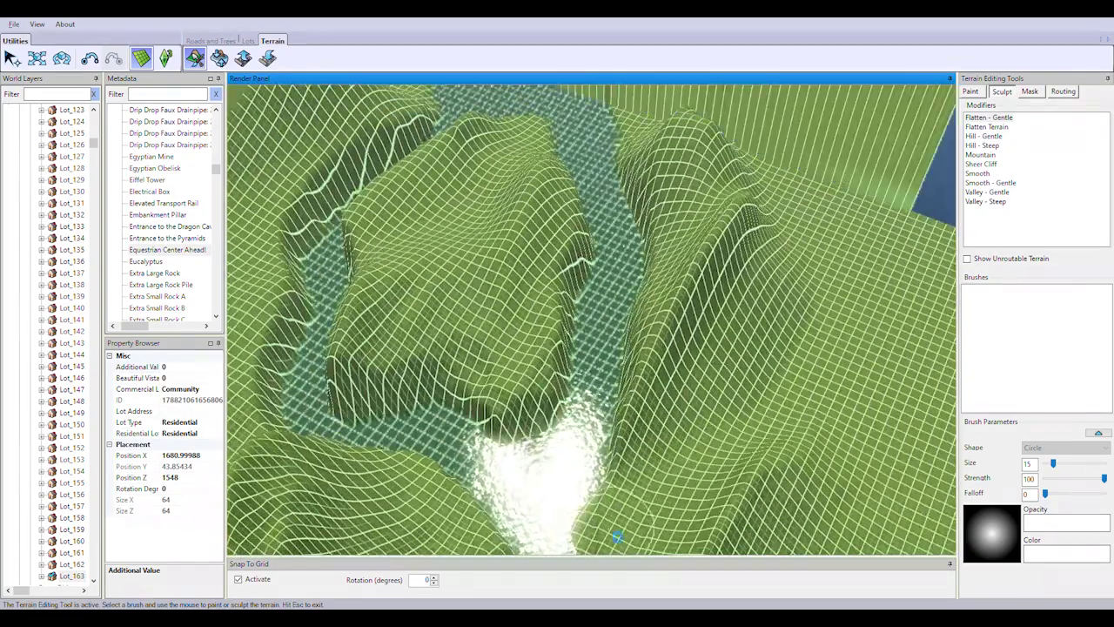
{"action": "mouse_move", "coordinate": [698, 463]}
{"action": "left_mouse_down"}
{"action": "mouse_move", "coordinate": [788, 394]}
{"action": "mouse_move", "coordinate": [824, 324]}
{"action": "mouse_move", "coordinate": [774, 184]}
{"action": "left_mouse_up"}
{"action": "middle_click_drag", "start_coordinate": [721, 453], "coordinate": [586, 338]}
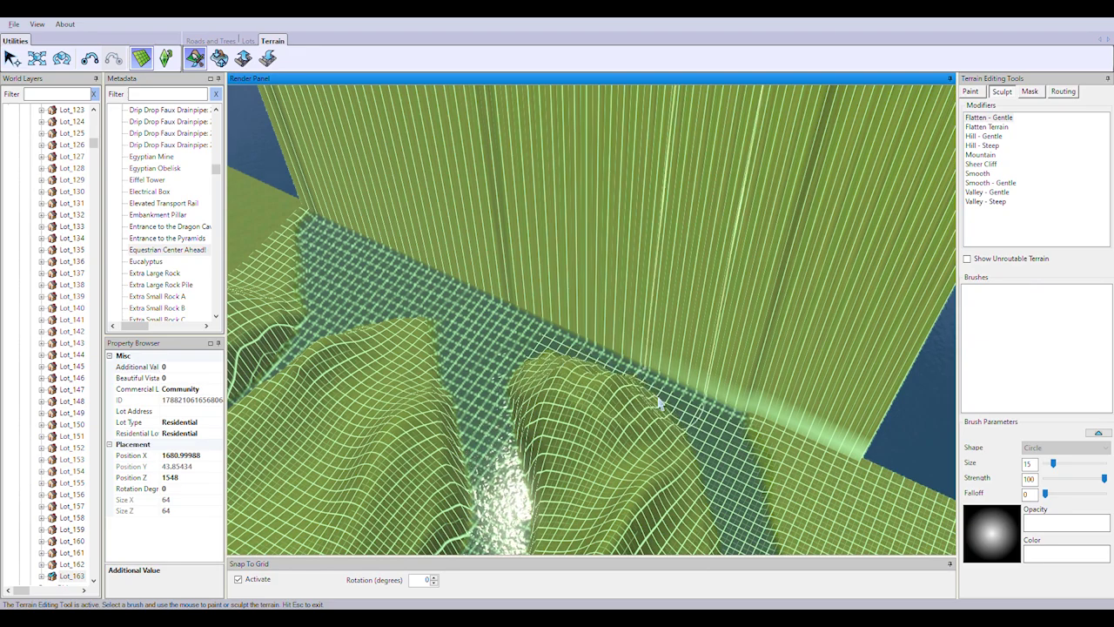
{"action": "scroll", "coordinate": [512, 468], "scroll_direction": "down", "scroll_amount": 15}
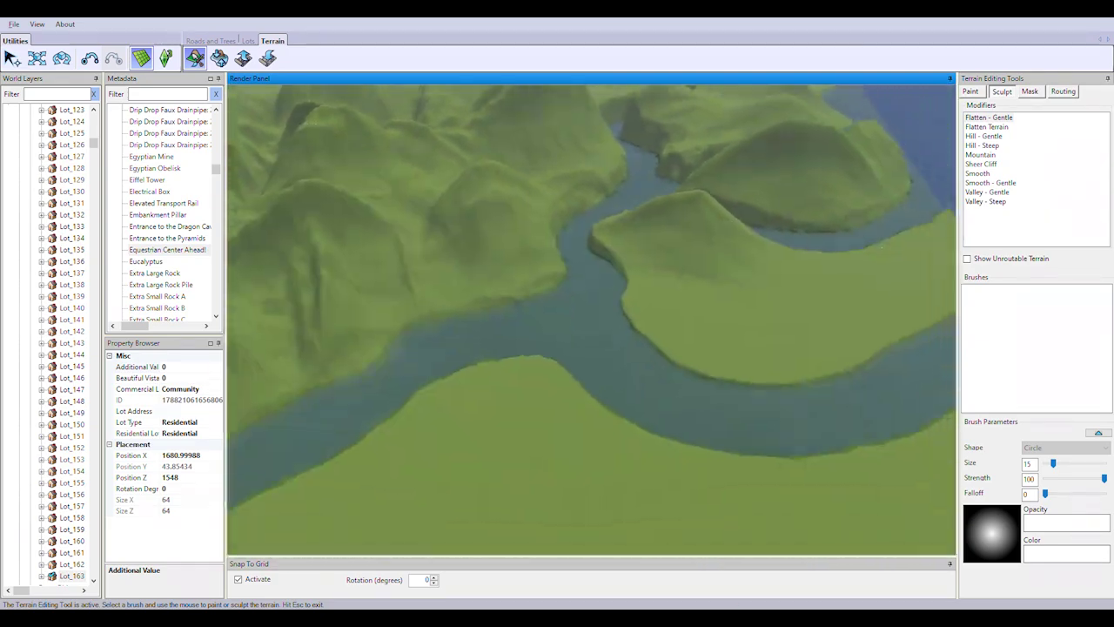
Raise a ridge along the river bank with the Mountain brush
{"action": "middle_click_drag", "start_coordinate": [610, 348], "coordinate": [728, 368]}
{"action": "scroll", "coordinate": [728, 368], "scroll_direction": "up", "scroll_amount": 5}
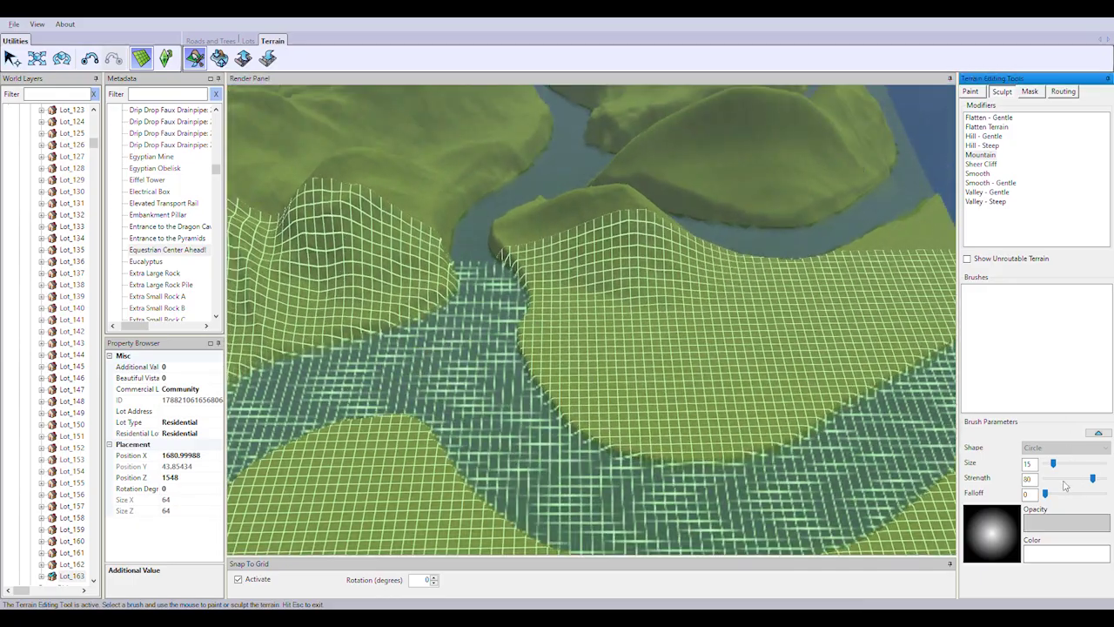
{"action": "left_click_drag", "start_coordinate": [679, 348], "coordinate": [765, 349]}
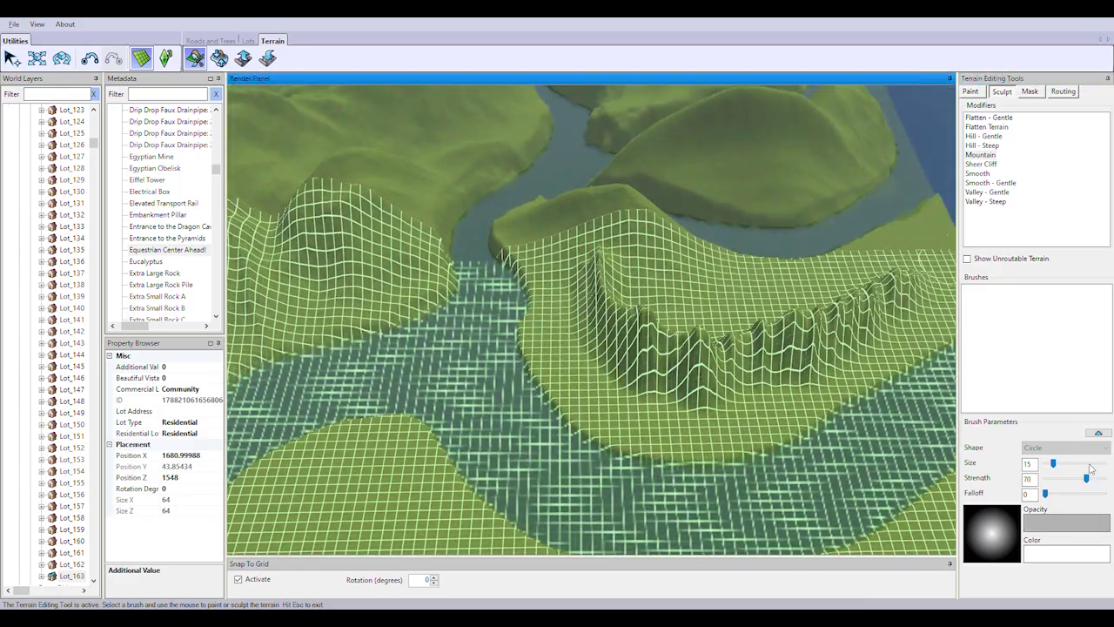
{"action": "mouse_move", "coordinate": [765, 349]}
{"action": "middle_mouse_down"}
{"action": "mouse_move", "coordinate": [816, 297]}
{"action": "mouse_move", "coordinate": [447, 311]}
{"action": "mouse_move", "coordinate": [626, 261]}
{"action": "middle_mouse_up"}
{"action": "scroll", "coordinate": [447, 311], "scroll_direction": "down", "scroll_amount": 3}
{"action": "middle_click_drag", "start_coordinate": [286, 235], "coordinate": [597, 336]}
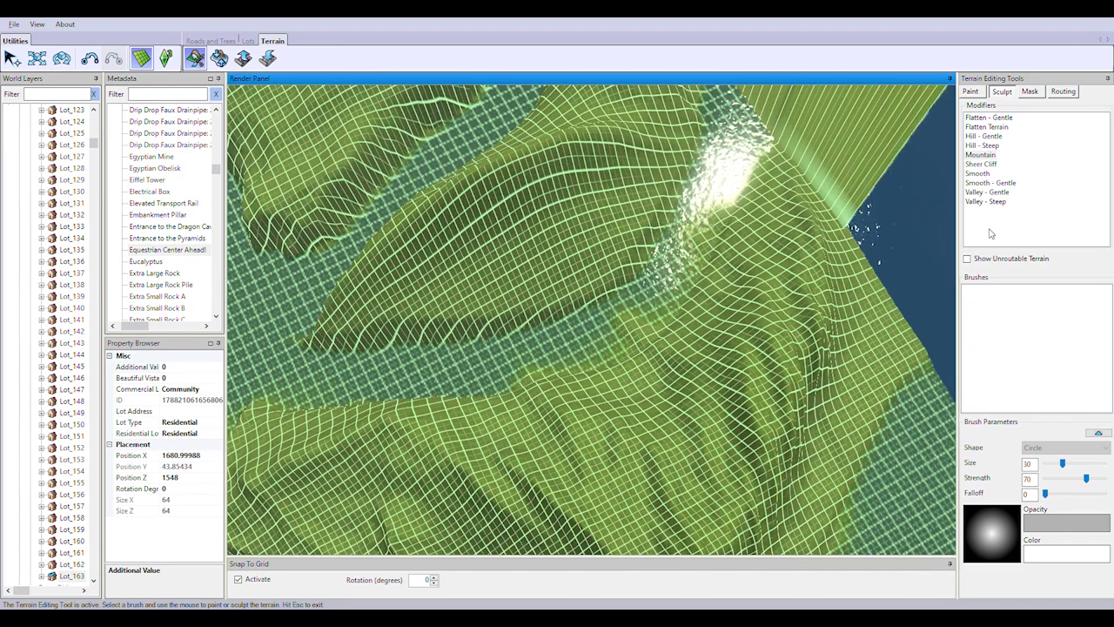
Select Hill - Gentle at brush size 15 and survey the river valley from several angles
{"action": "left_click", "coordinate": [984, 136]}
{"action": "left_click", "coordinate": [1049, 467]}
{"action": "mouse_move", "coordinate": [826, 483]}
{"action": "middle_mouse_down"}
{"action": "mouse_move", "coordinate": [785, 470]}
{"action": "mouse_move", "coordinate": [852, 285]}
{"action": "middle_mouse_up"}
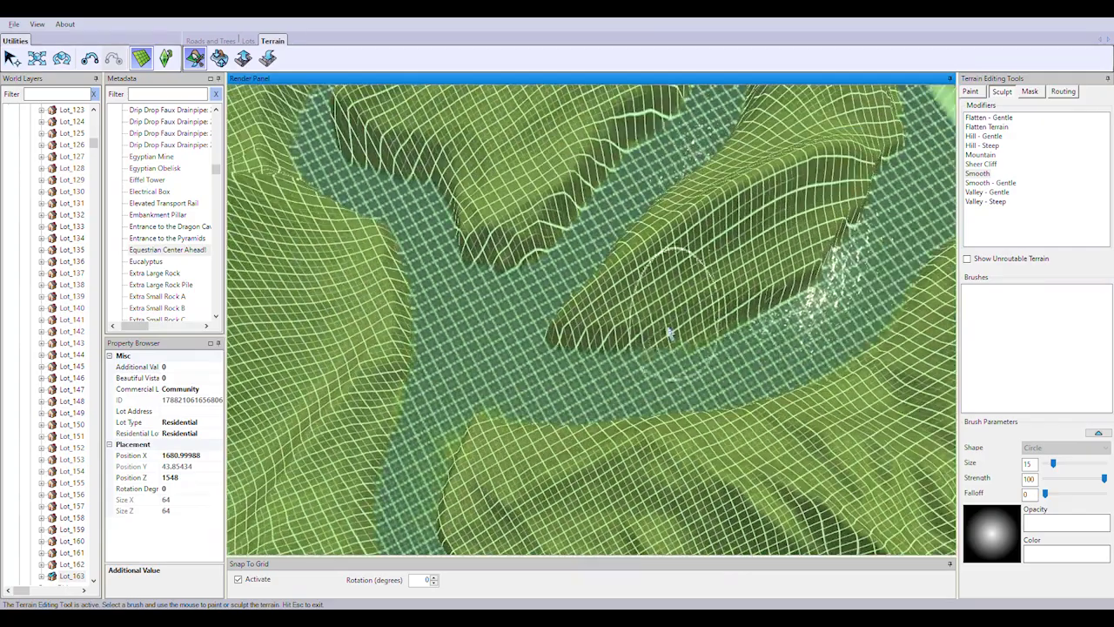
{"action": "middle_click_drag", "start_coordinate": [669, 332], "coordinate": [721, 350]}
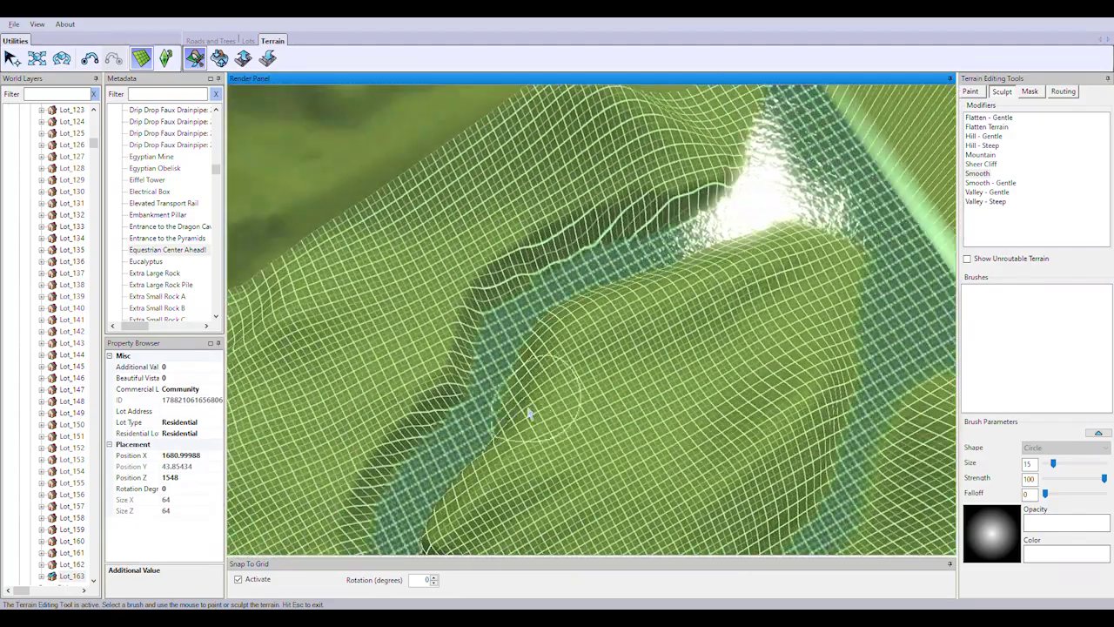
{"action": "mouse_move", "coordinate": [528, 414]}
{"action": "middle_mouse_down"}
{"action": "mouse_move", "coordinate": [521, 278]}
{"action": "mouse_move", "coordinate": [724, 236]}
{"action": "mouse_move", "coordinate": [475, 251]}
{"action": "middle_mouse_up"}
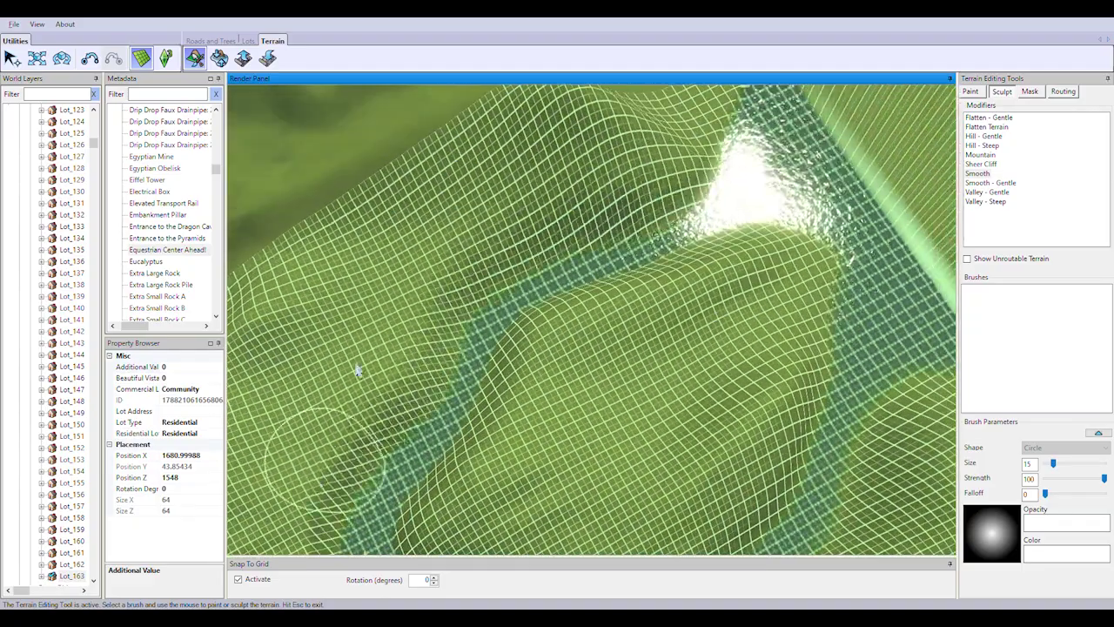
{"action": "middle_click_drag", "start_coordinate": [357, 371], "coordinate": [379, 275]}
{"action": "middle_click_drag", "start_coordinate": [494, 471], "coordinate": [651, 208]}
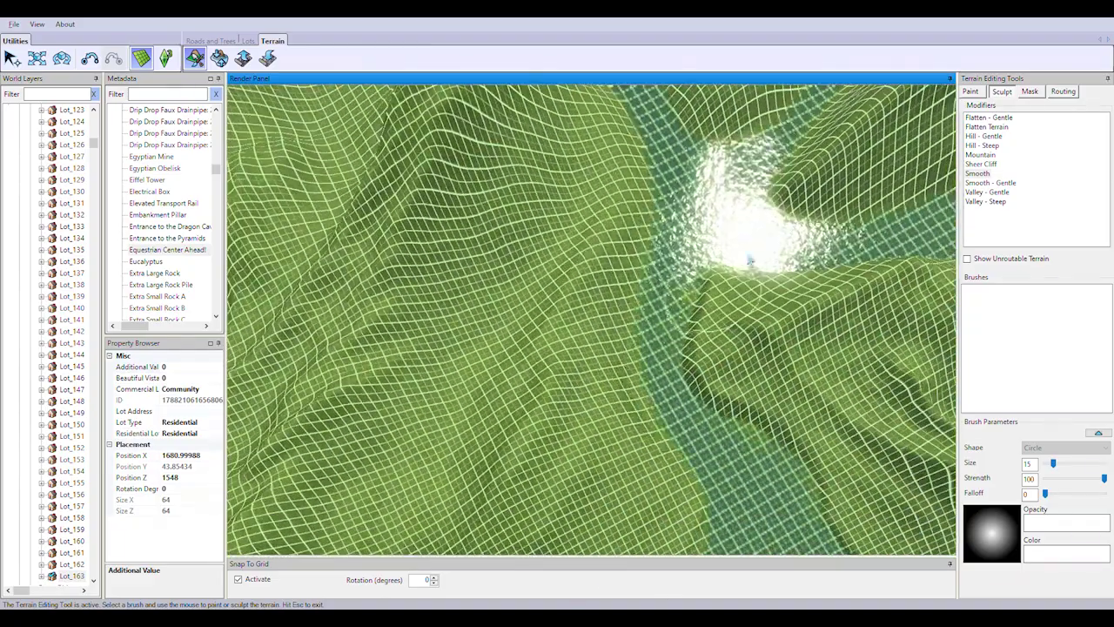
{"action": "middle_click_drag", "start_coordinate": [757, 396], "coordinate": [357, 383]}
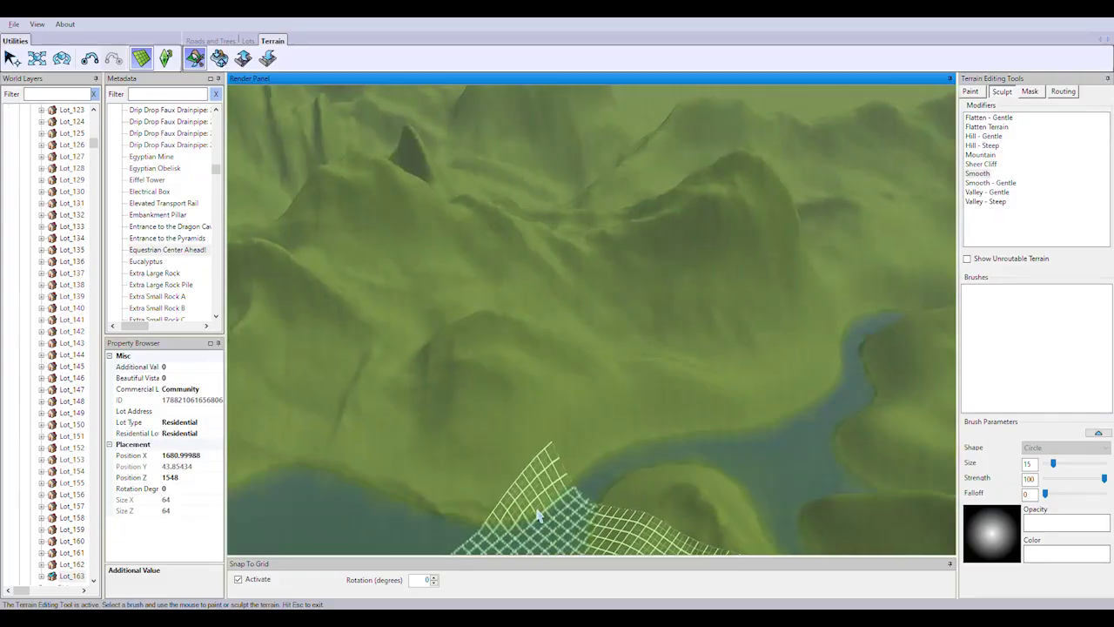